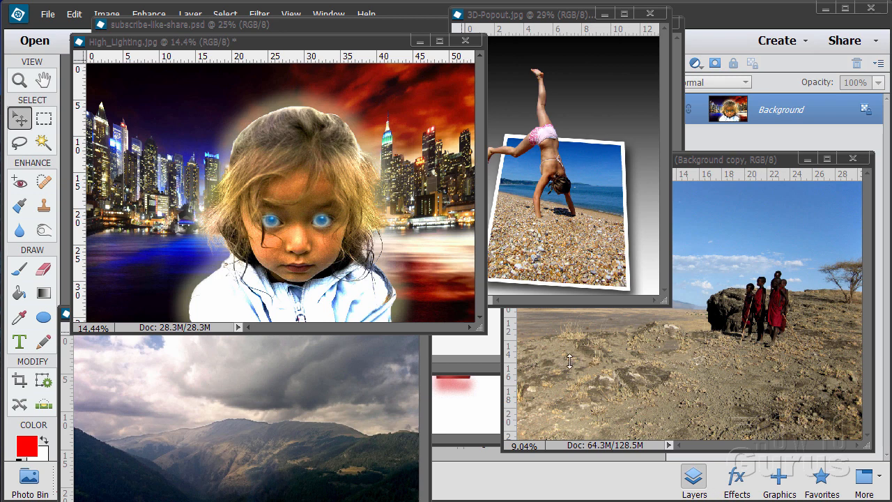
- Minimize the High_Lighting, 3D-Popout, local-children-in-tanzania and mountains01 image windows and close description.jpg
left_click(419, 42)
left_click(604, 13)
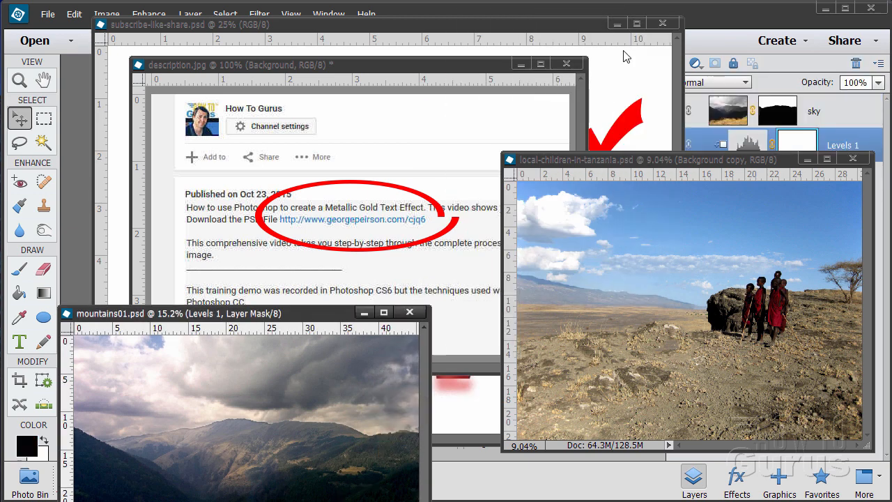
left_click(807, 159)
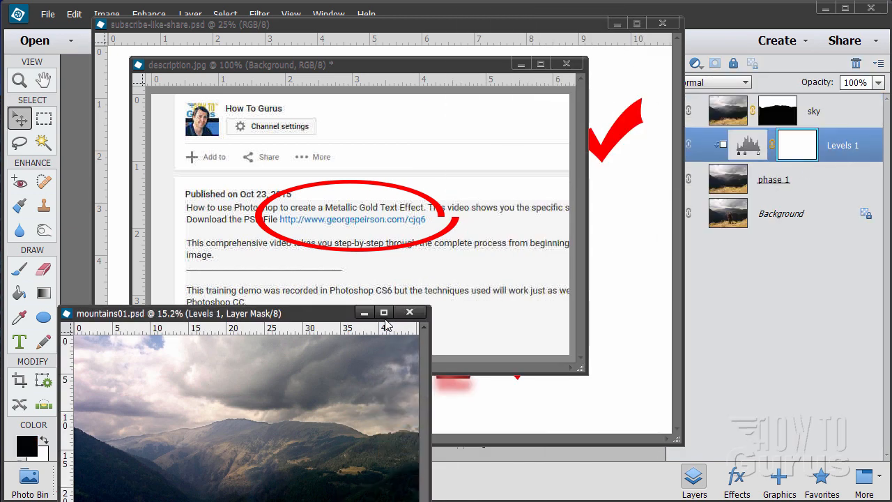
left_click(364, 312)
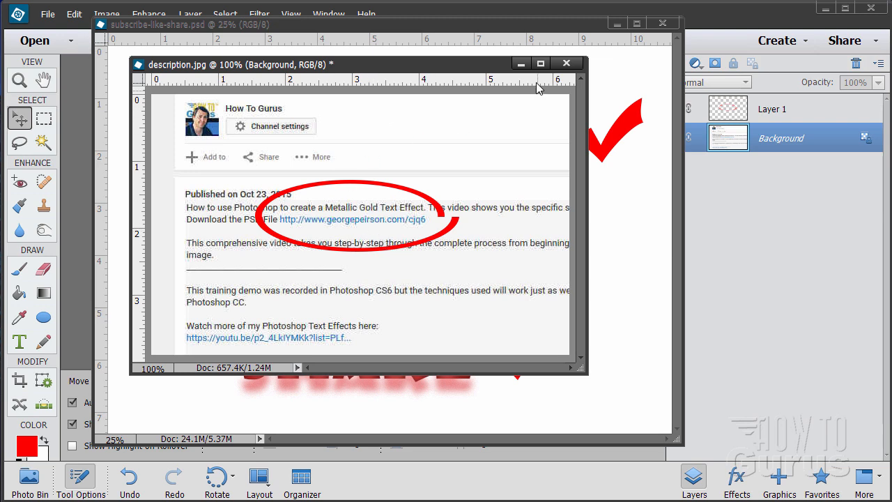
left_click(567, 63)
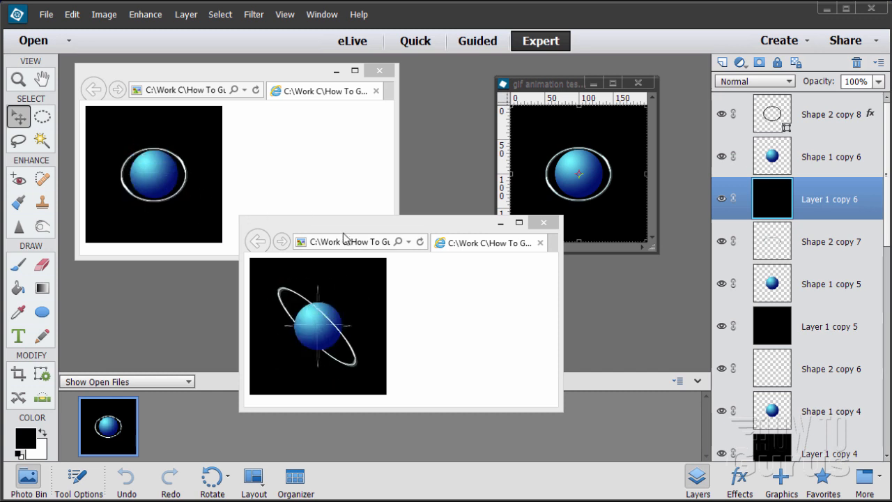
- Close both browser previews of the animations, then reposition and enlarge the gif animation test 1 ring.psd window
left_click(545, 223)
left_click(380, 70)
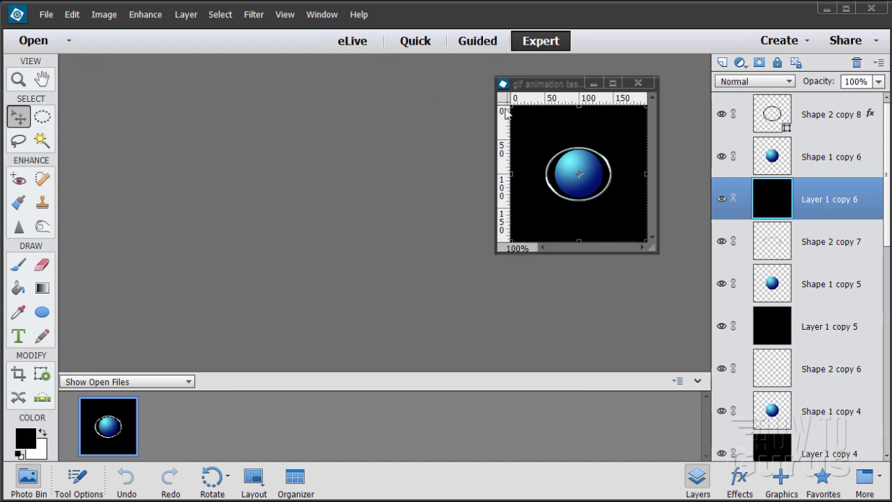
left_click_drag(531, 87, 237, 91)
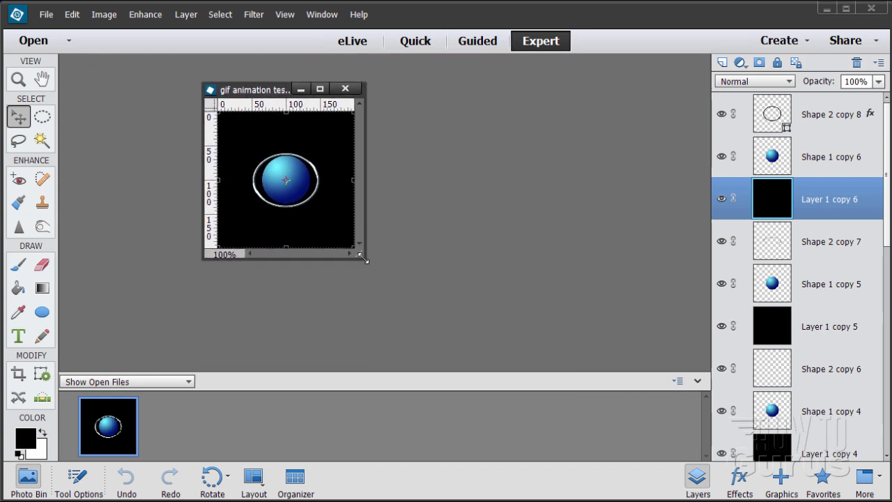
left_click_drag(371, 265, 534, 417)
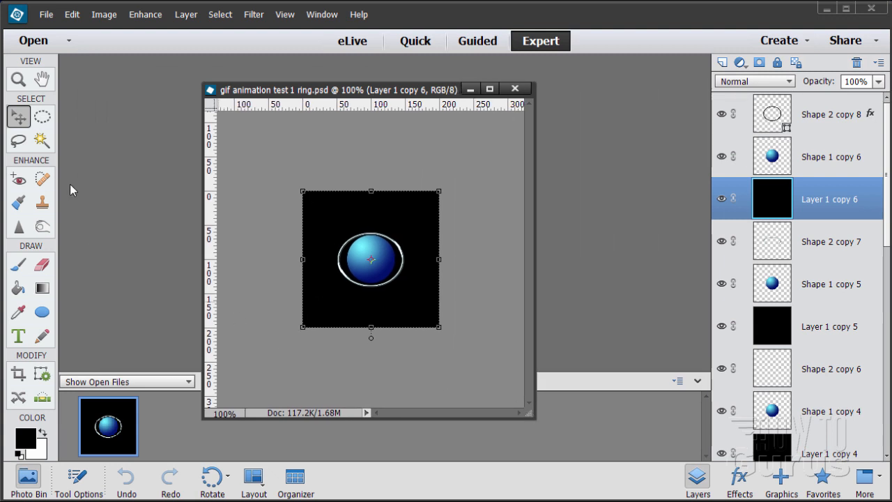
- Magnify the ringed planet image to 200%, reposition its window slightly and activate the Move tool
left_click(19, 80)
left_click(394, 254)
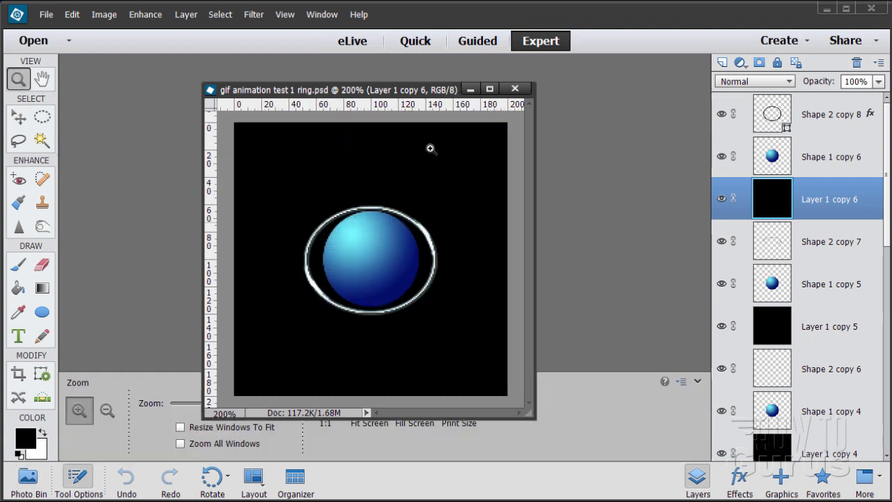
left_click_drag(385, 95, 400, 81)
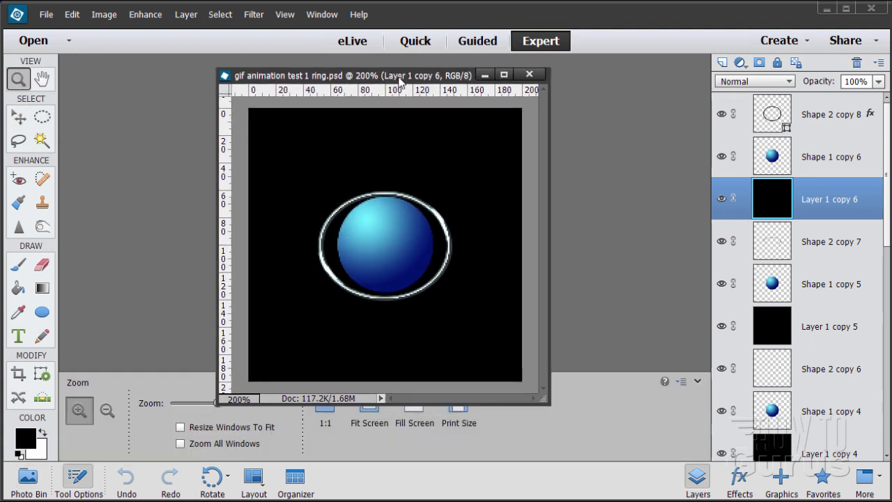
left_click(19, 116)
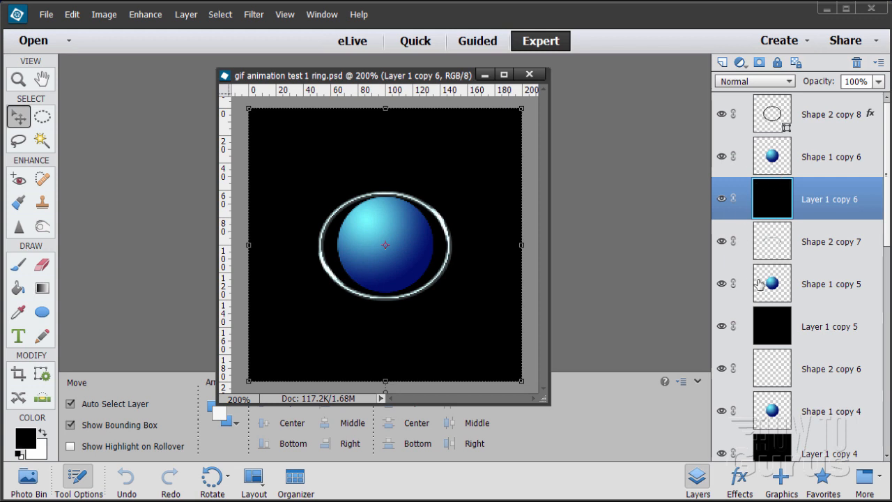
- Examine how each frame is built from a black background, planet and ring layer, starting with Layer 1, Shape 1 and Shape 2
left_click_drag(889, 216, 885, 463)
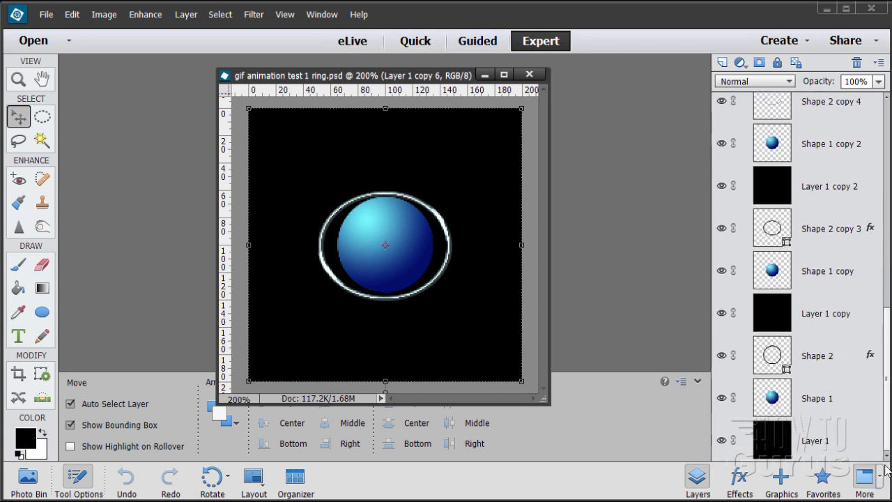
left_click(789, 357)
left_click(817, 437, "shift")
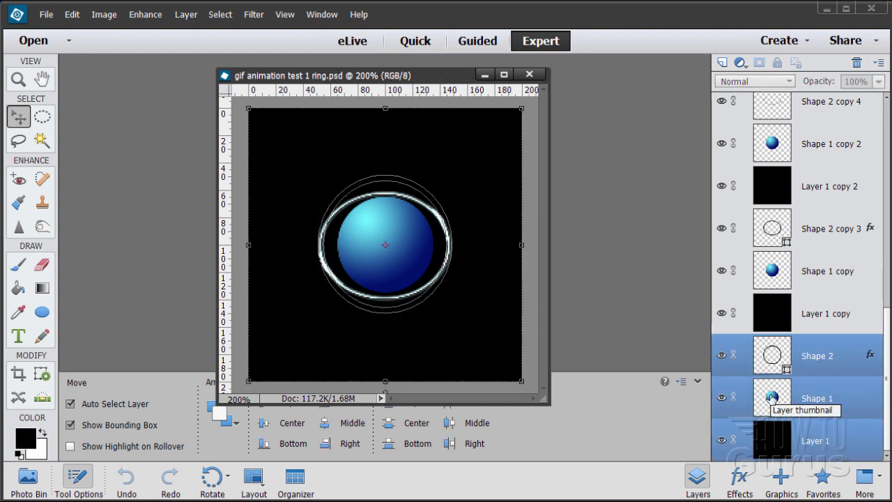
left_click(818, 314)
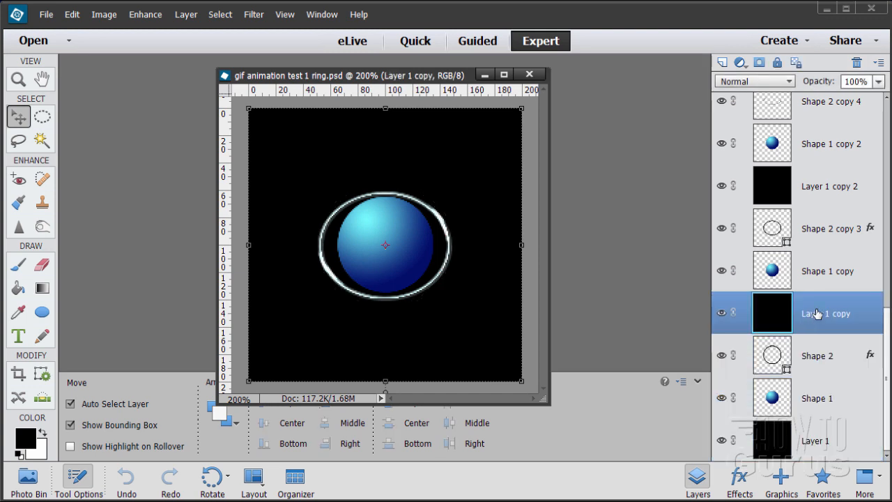
left_click(822, 229, "shift")
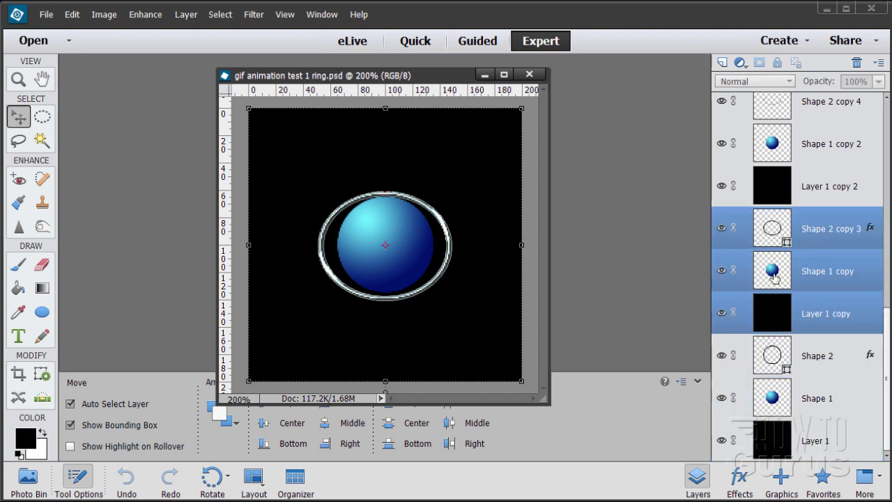
left_click(818, 187)
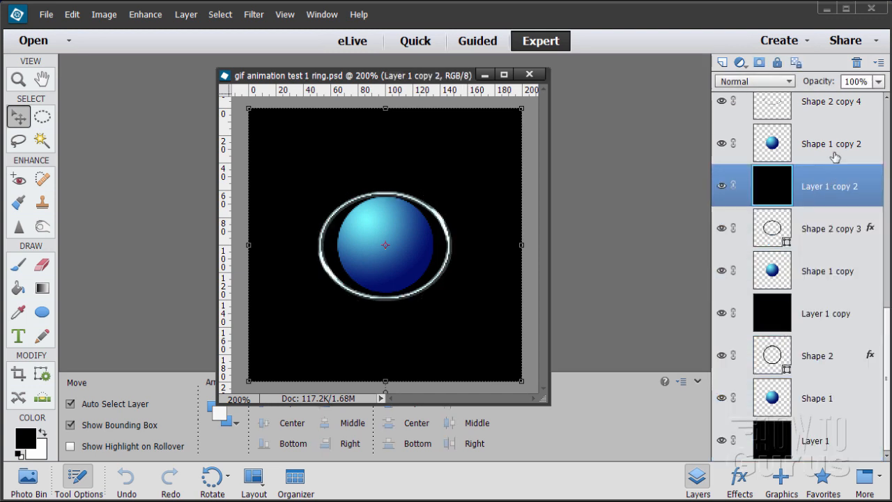
left_click(817, 111, "shift")
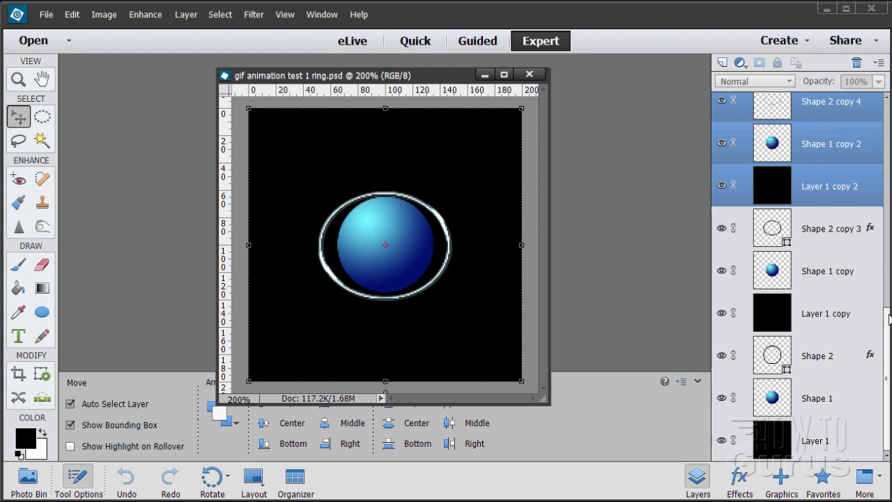
left_click(847, 315)
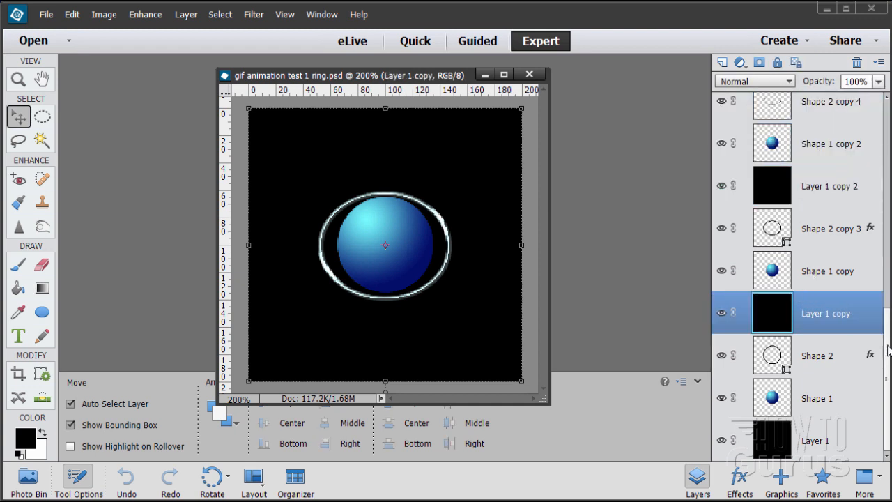
left_click_drag(888, 348, 888, 174)
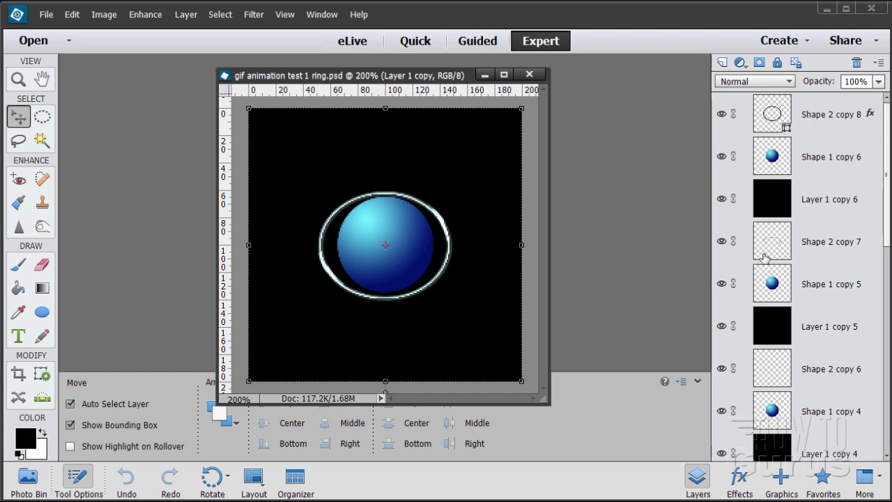
- Open the planet file in Save for Web, choose the GIF format and enable Animate
left_click(46, 15)
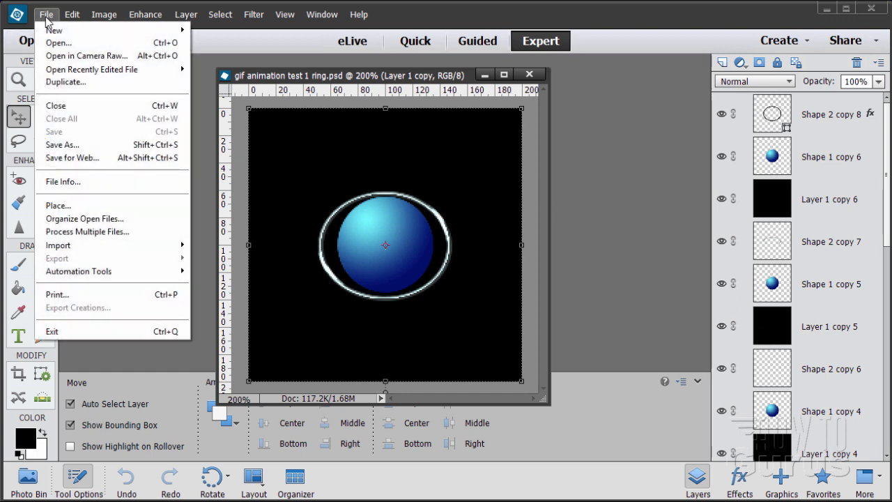
left_click(73, 158)
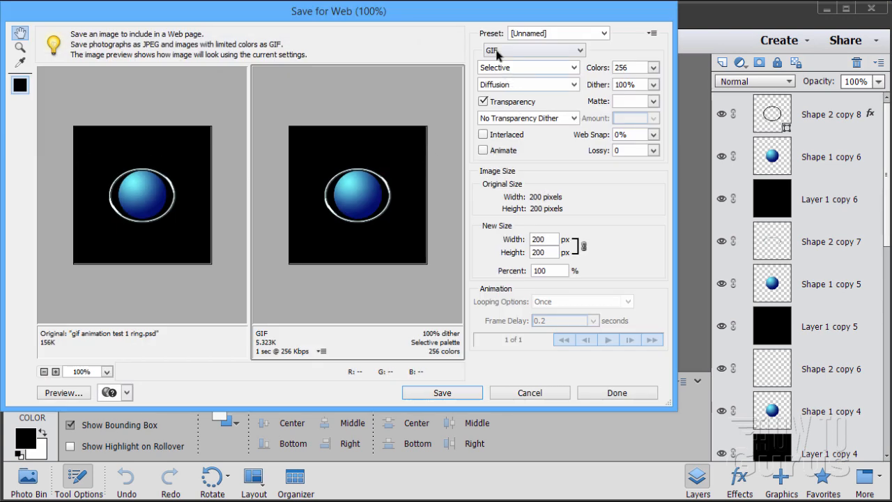
left_click(499, 51)
left_click(507, 64)
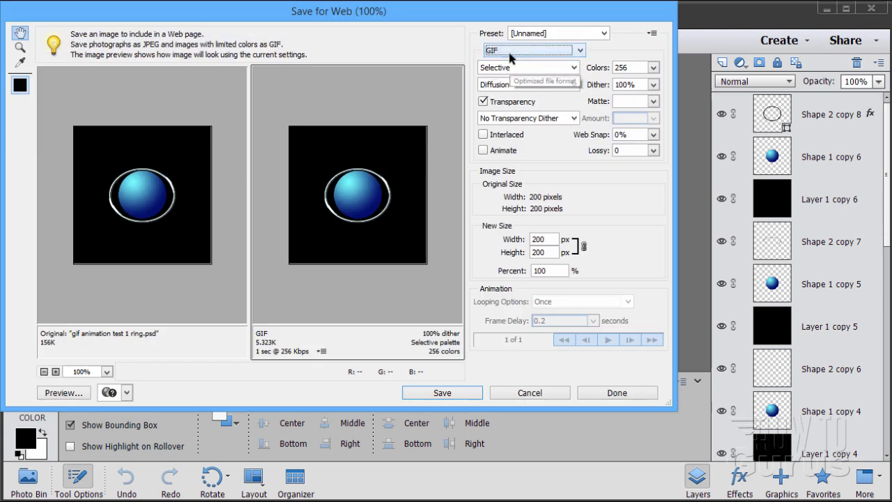
left_click(483, 151)
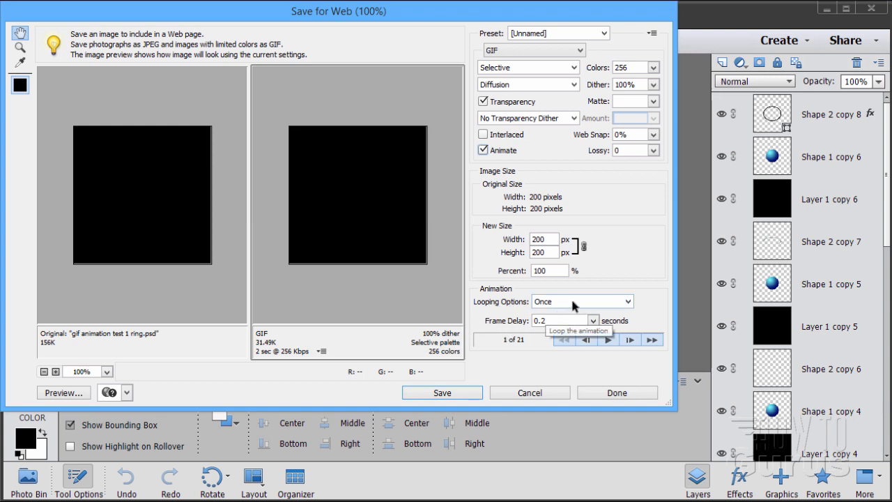
- Set the GIF animation to loop forever, play it in the export preview and cancel the export
left_click(629, 302)
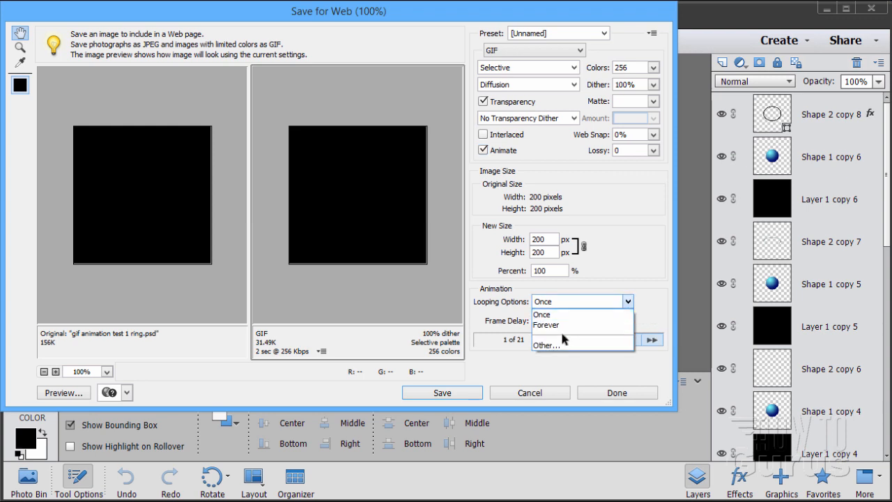
left_click(566, 324)
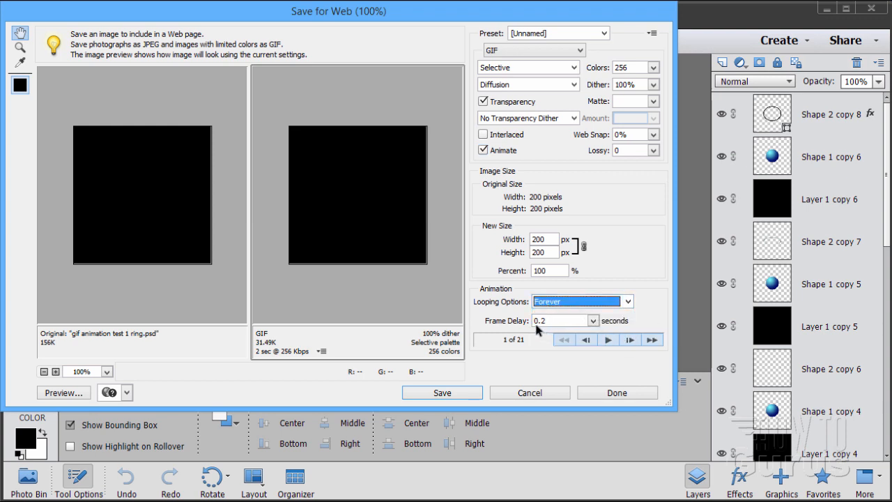
left_click(608, 340)
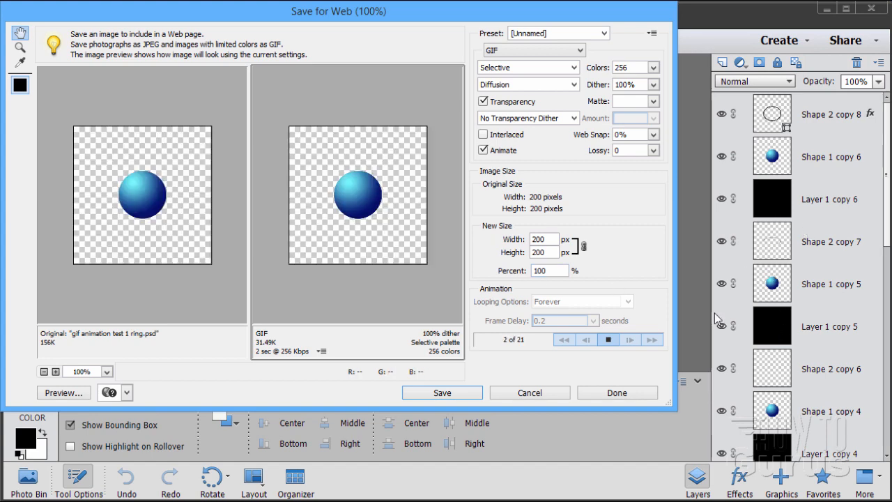
left_click(541, 392)
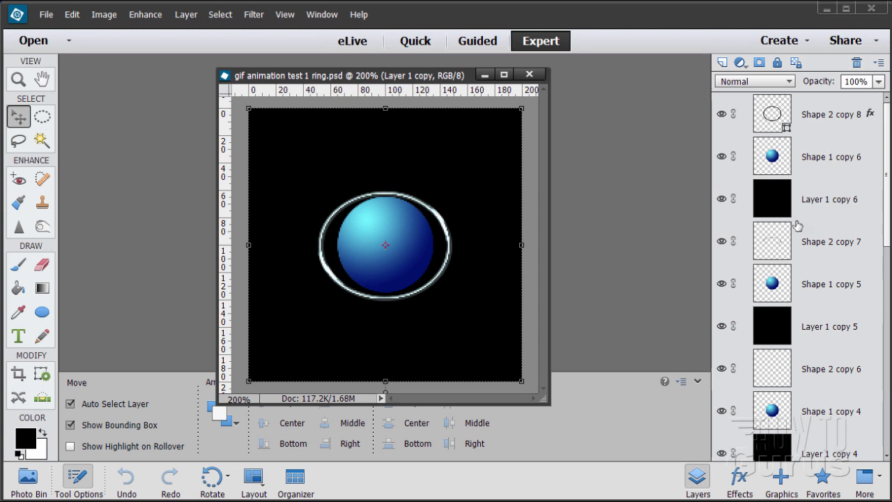
- Examine the three layers of the topmost frame, then Layer 1, Shape 1 and Shape 2 of the bottom frame
left_click(813, 131)
left_click(813, 197, "shift")
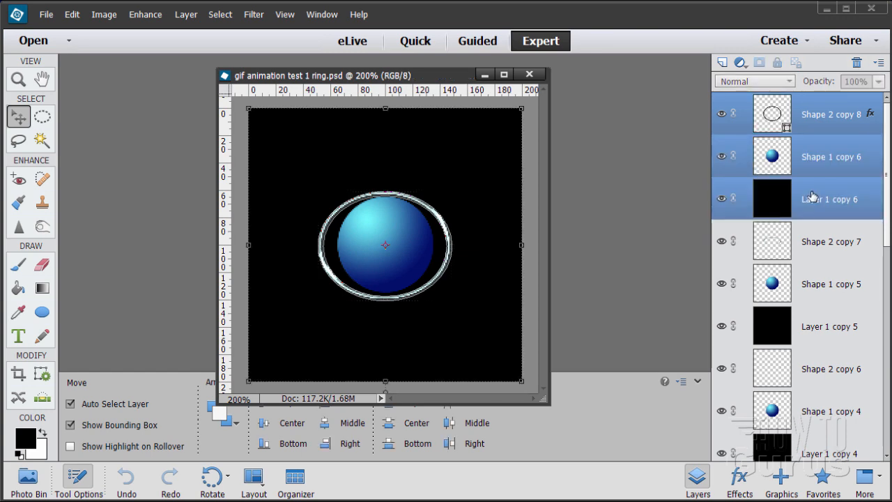
left_click(881, 207)
scroll(878, 202, "down", 10)
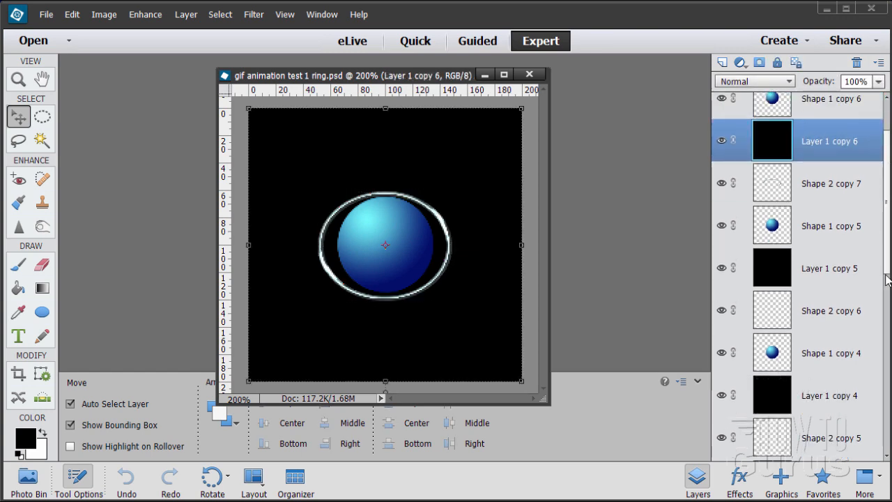
left_click(772, 452)
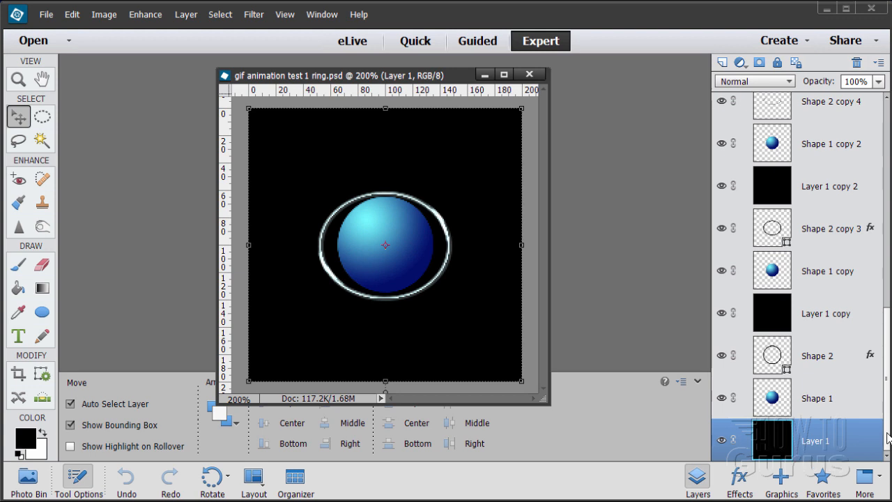
left_click(818, 403)
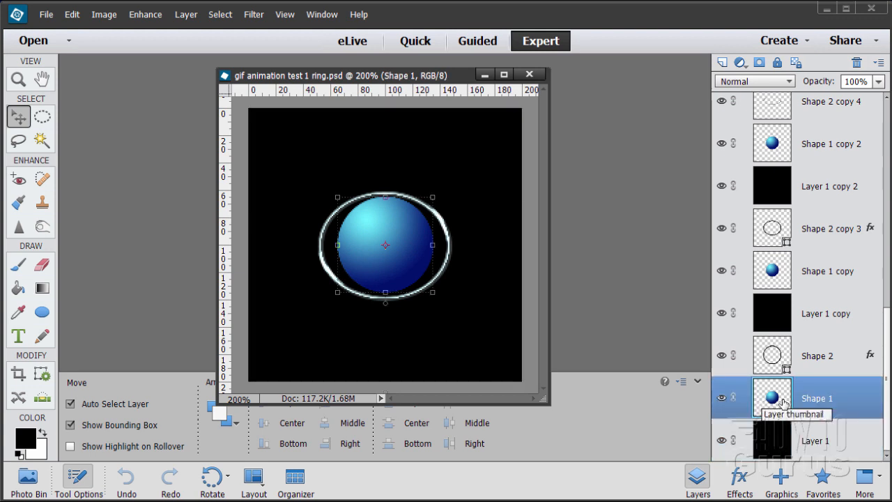
left_click(779, 361)
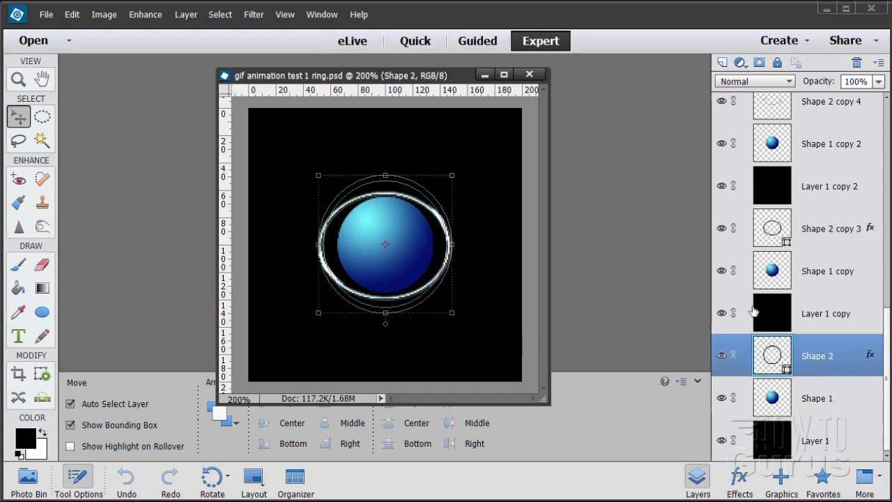
- Hide the six layers above Shape 2, from Layer 1 copy up through Shape 2 copy 4
left_click(722, 313)
left_click(723, 271)
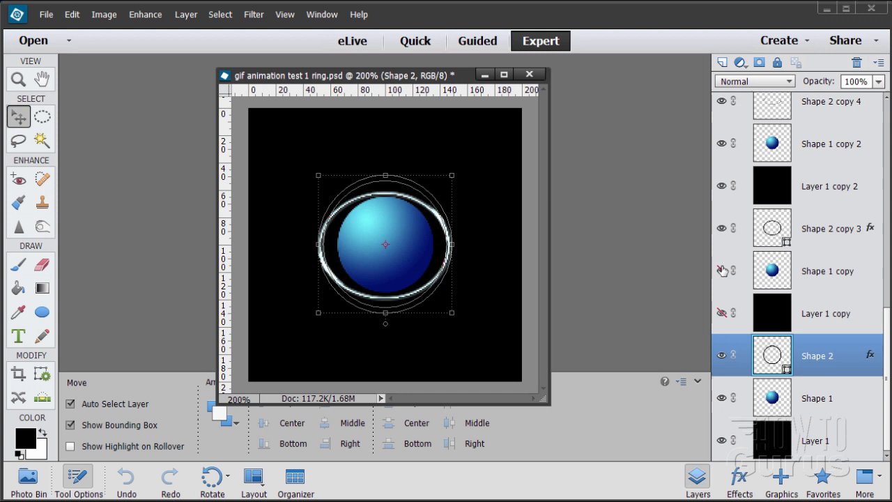
left_click(722, 228)
left_click(722, 185)
left_click(723, 143)
left_click(722, 101)
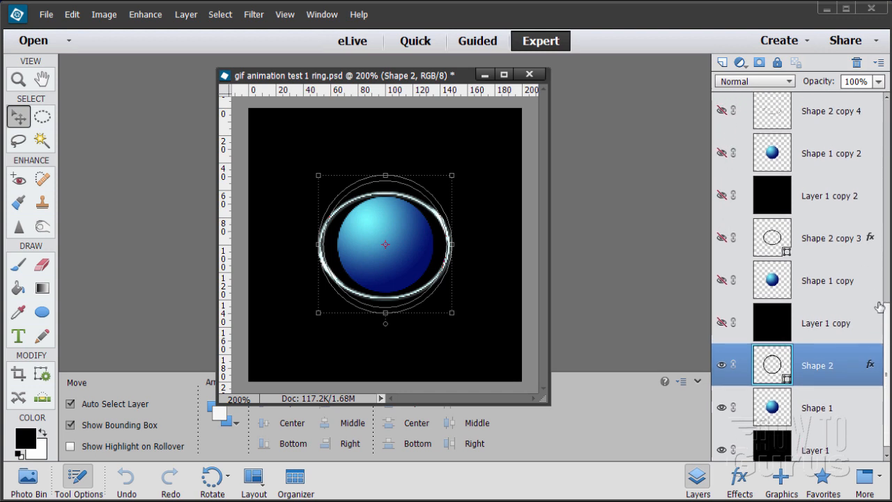
- Hide all remaining layers above Shape 2 copy 4, from Layer 1 copy 3 up through Shape 2 copy 8
scroll(849, 210, "up", 6)
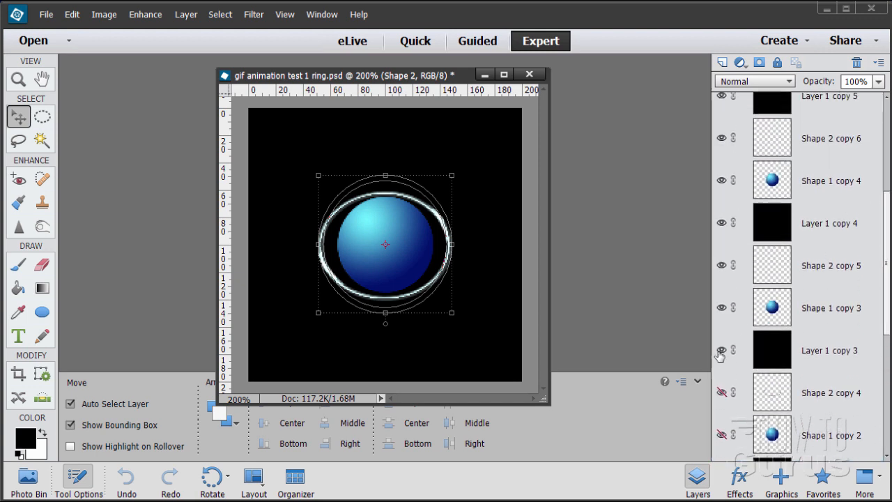
left_click(722, 351)
left_click(722, 308)
left_click(722, 180)
left_click(721, 138)
left_click_drag(888, 262, 873, 152)
left_click(723, 326)
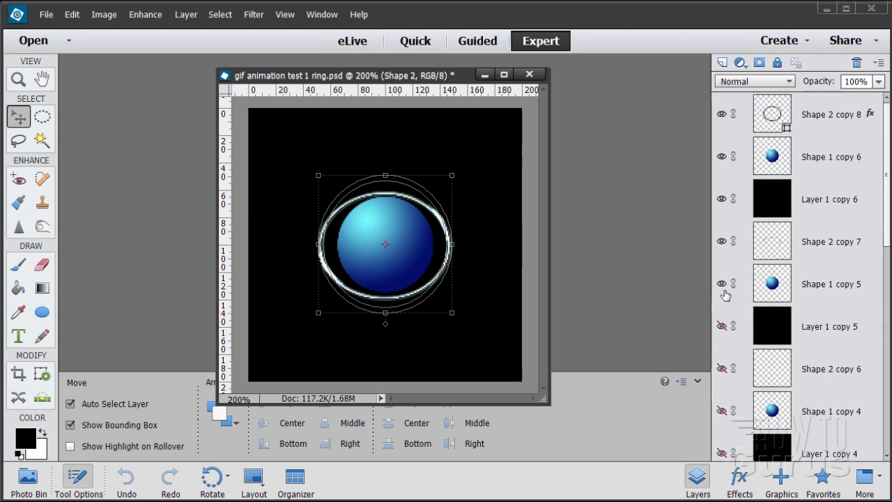
left_click(722, 284)
left_click(722, 242)
left_click(722, 199)
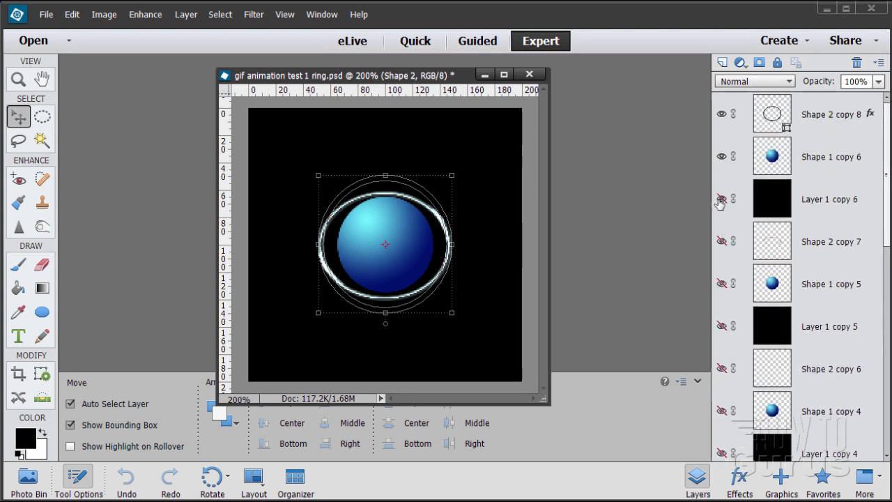
left_click(721, 156)
left_click(721, 114)
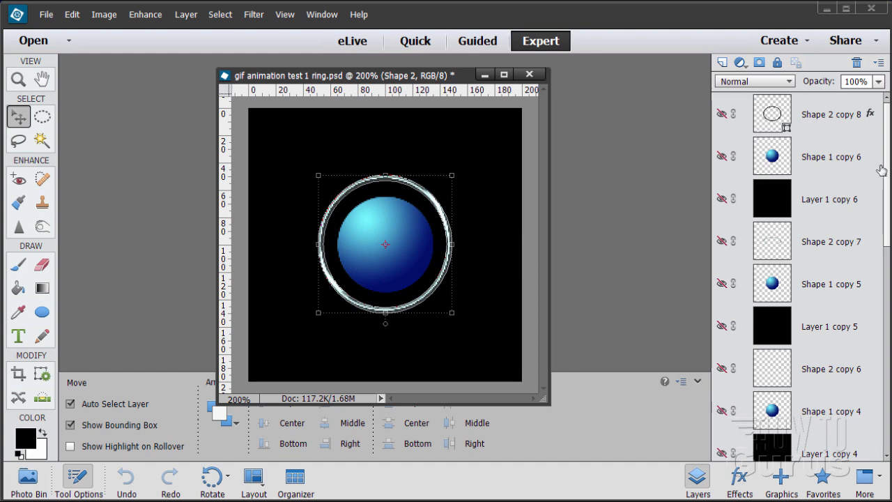
- Examine the first frame's three layers at the bottom of the stack: Layer 1, Shape 1 and Shape 2
left_click_drag(885, 151, 884, 400)
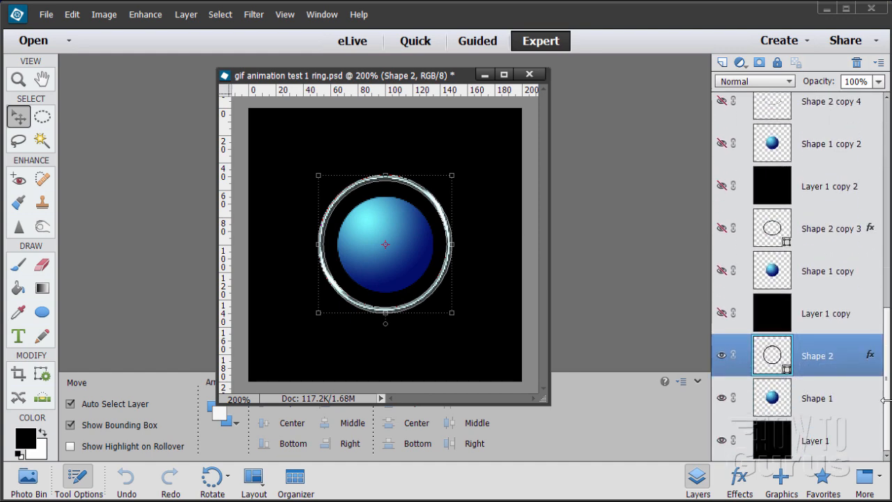
left_click(780, 445)
left_click(778, 399)
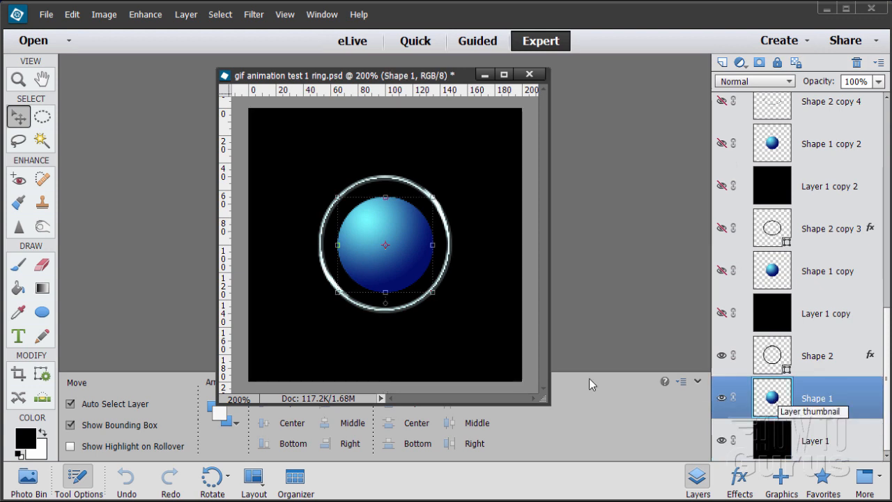
left_click(781, 359)
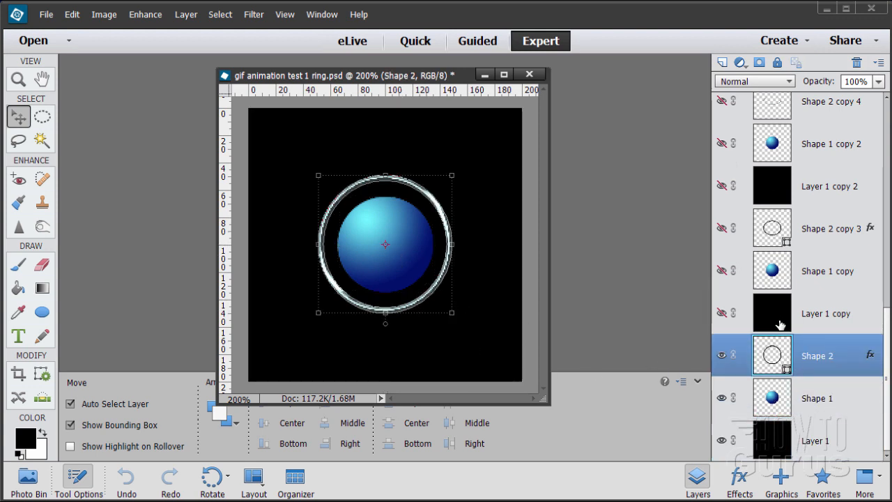
- Compare the background copies Layer 1 copy and Layer 1 copy 2, and Shape 1 with its copies in the frames above
left_click(788, 321)
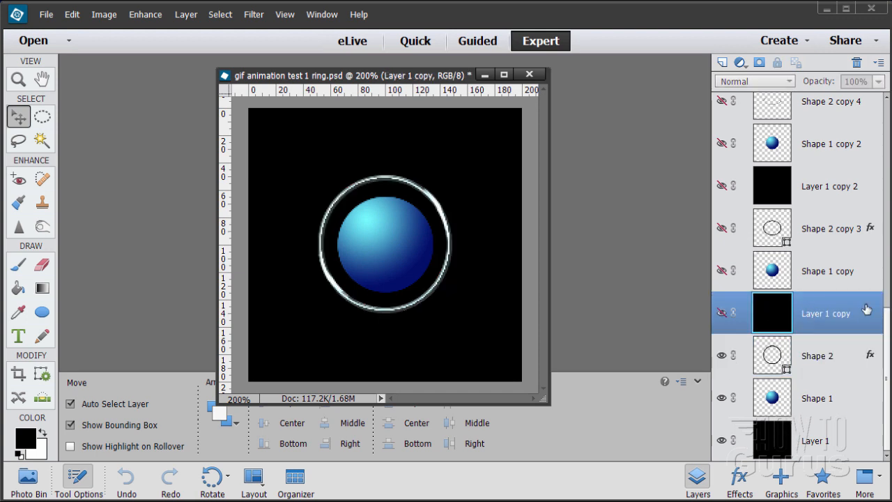
left_click(781, 186)
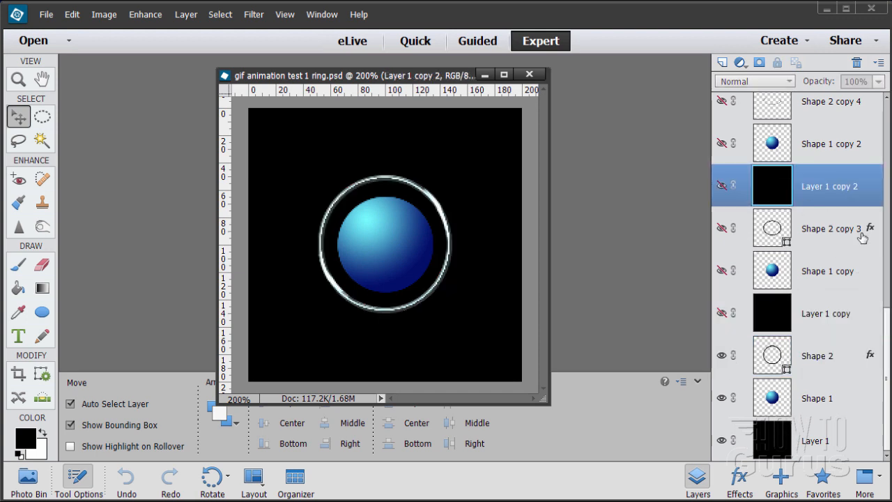
left_click(784, 408)
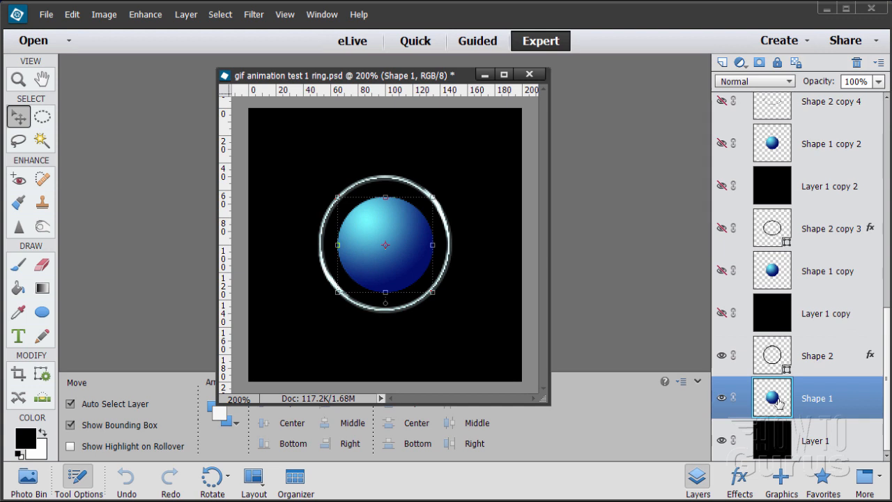
left_click(800, 275)
left_click(786, 156)
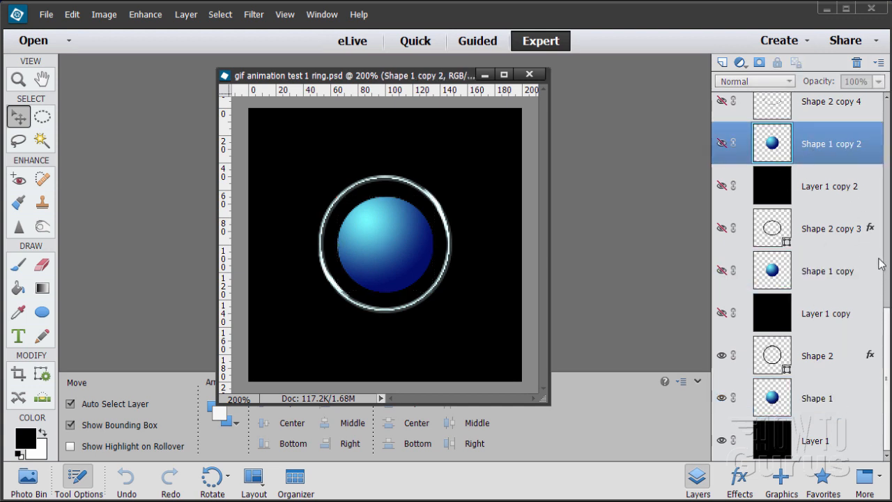
scroll(879, 264, "up", 5)
scroll(882, 307, "down", 5)
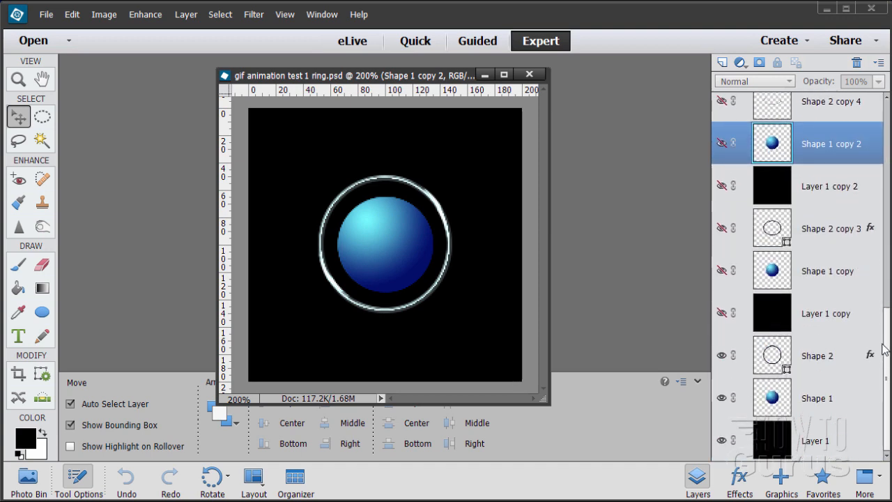
- Merge Shape 2, Shape 1 and Layer 1 into a single layer for the first frame
left_click(773, 360)
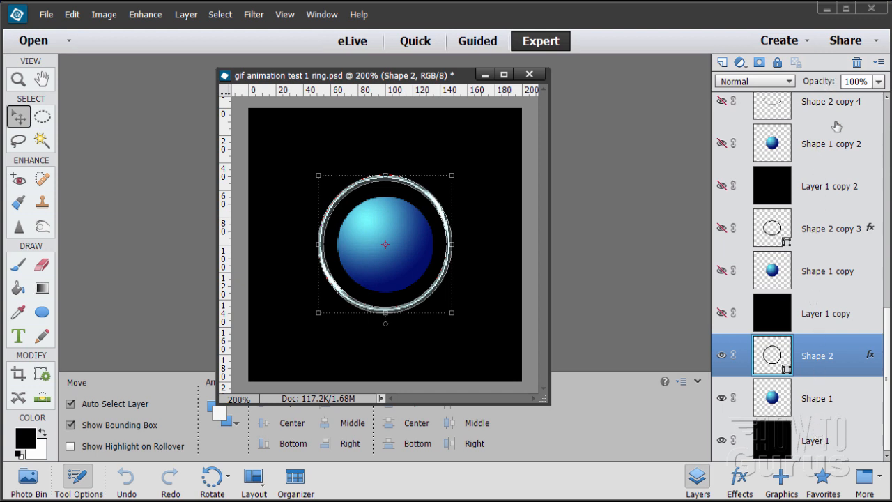
left_click(829, 453, "shift")
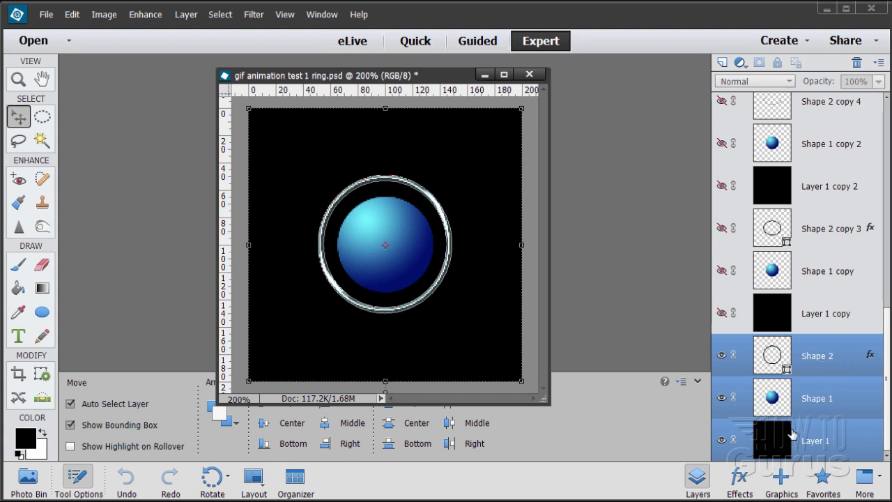
right_click(802, 373)
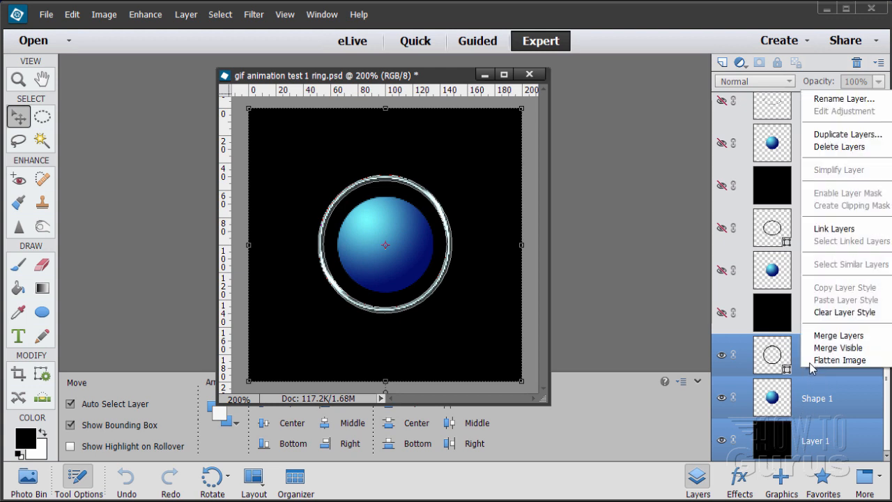
left_click(823, 336)
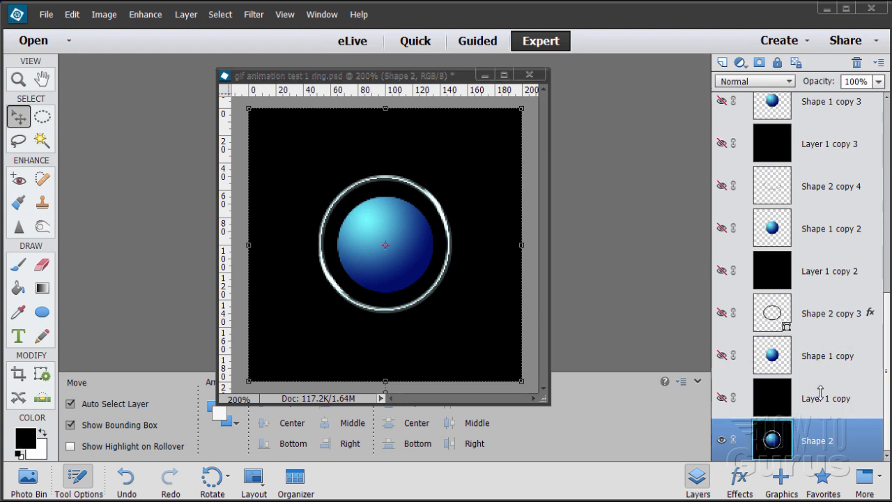
- Show Layer 1 copy, Shape 1 copy and Shape 2 copy 3, and merge them into the second frame's single layer
left_click(723, 398)
left_click(723, 355)
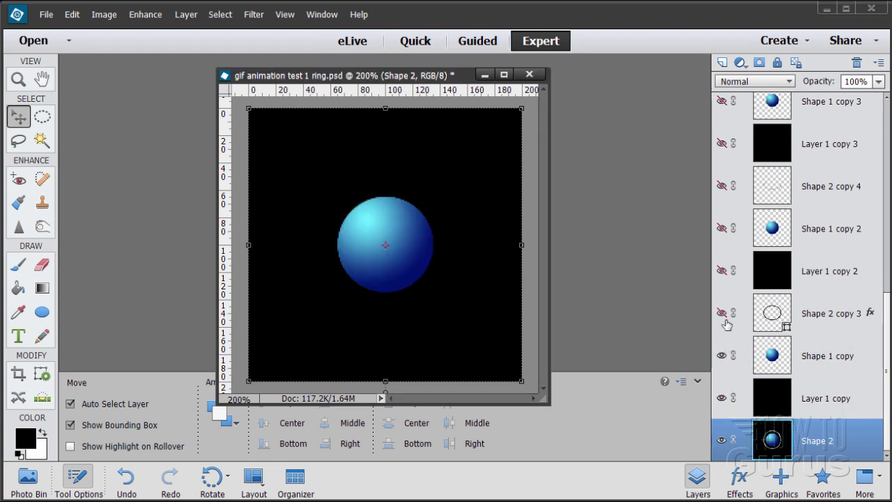
left_click(723, 313)
left_click(815, 311)
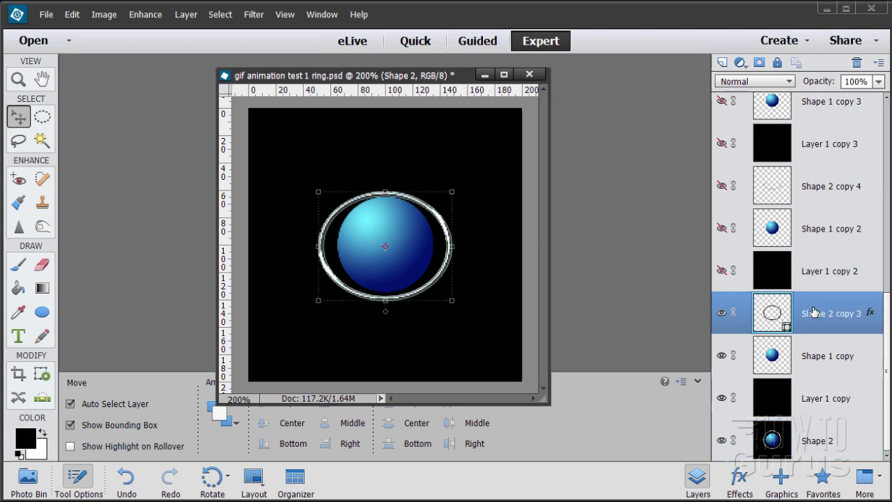
left_click(823, 406, "shift")
right_click(805, 344)
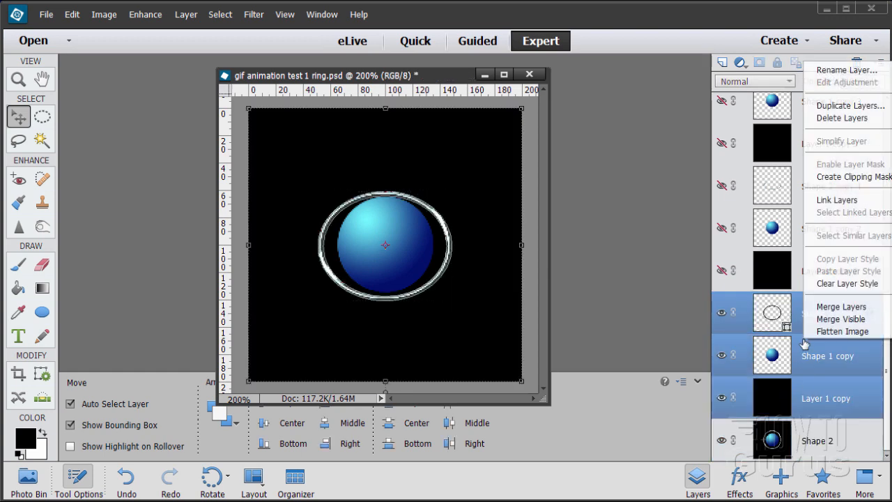
left_click(825, 310)
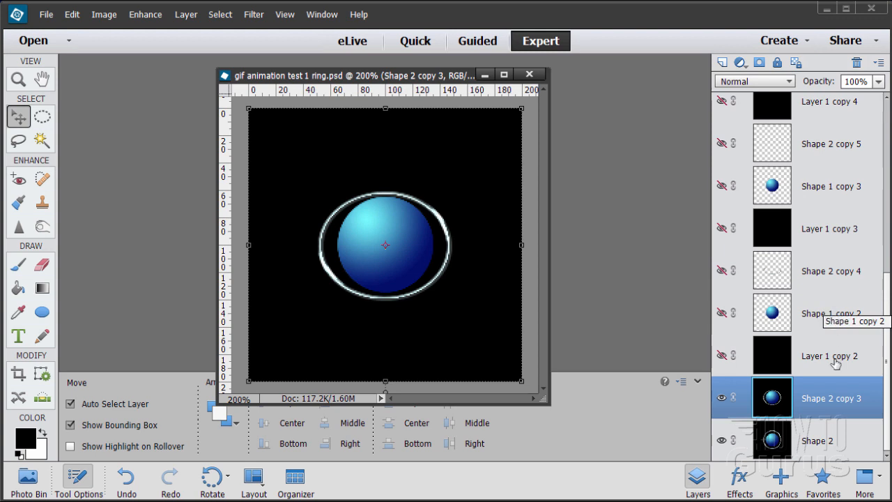
- Show Layer 1 copy 2, Shape 1 copy 2 and Shape 2 copy 4, and merge them into the third frame's single layer
left_click(723, 355)
left_click(722, 314)
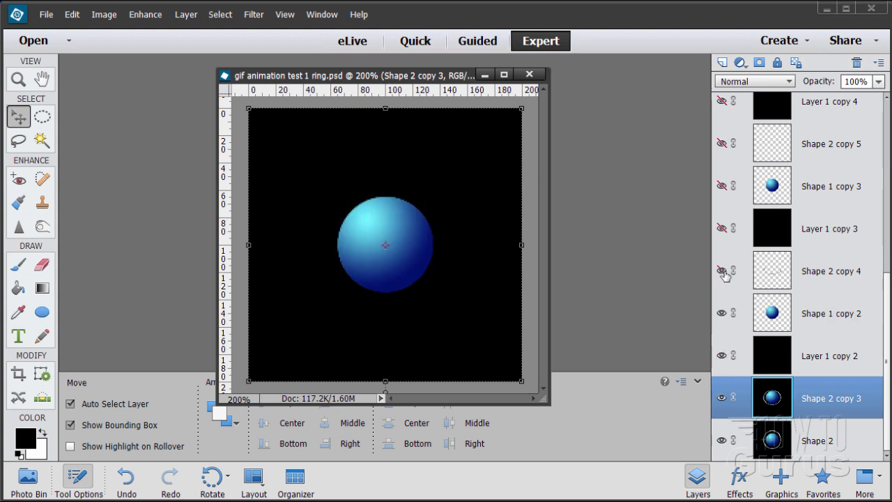
left_click(722, 271)
left_click(809, 276)
left_click(813, 359)
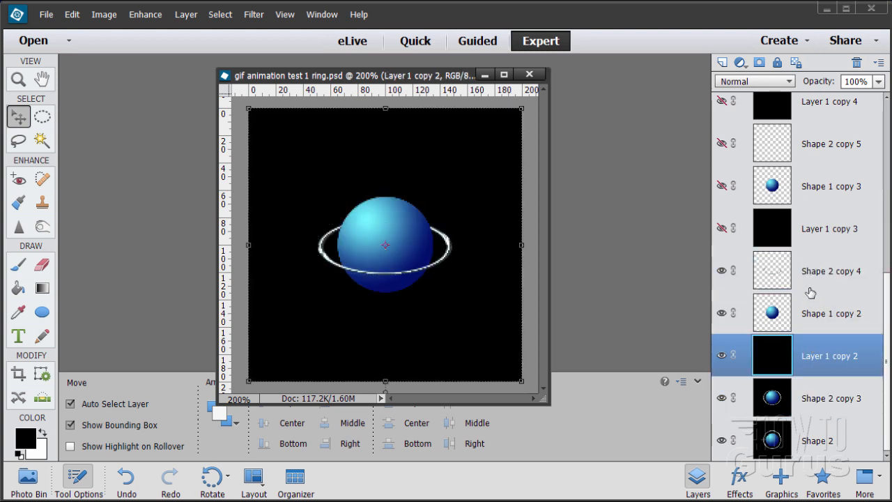
left_click(809, 274, "shift")
right_click(808, 273)
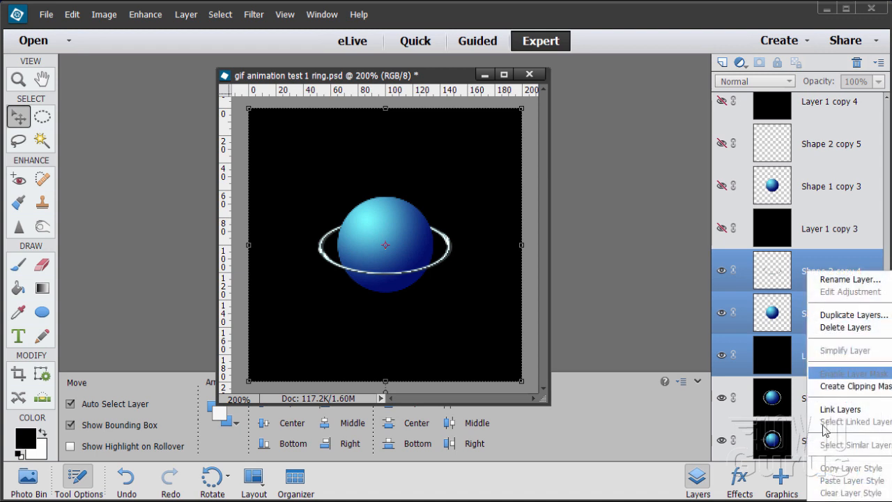
left_click(823, 499)
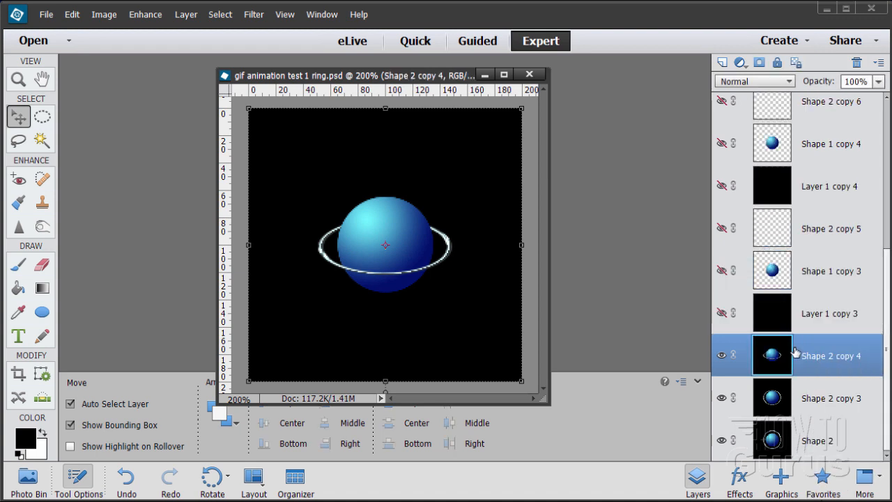
- Show Layer 1 copy 3, Shape 1 copy 3 and Shape 2 copy 5, and merge them into the fourth frame's single layer
left_click(724, 314)
left_click(722, 270)
left_click(722, 228)
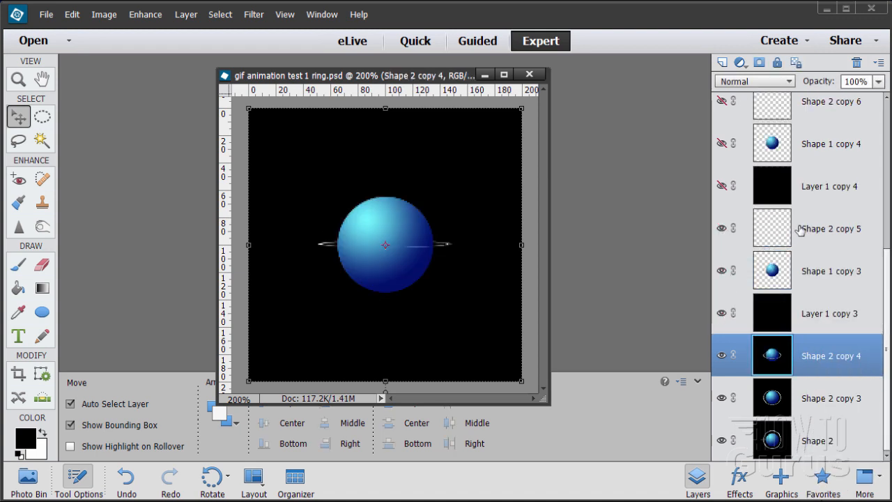
left_click(801, 230)
left_click(804, 313, "shift")
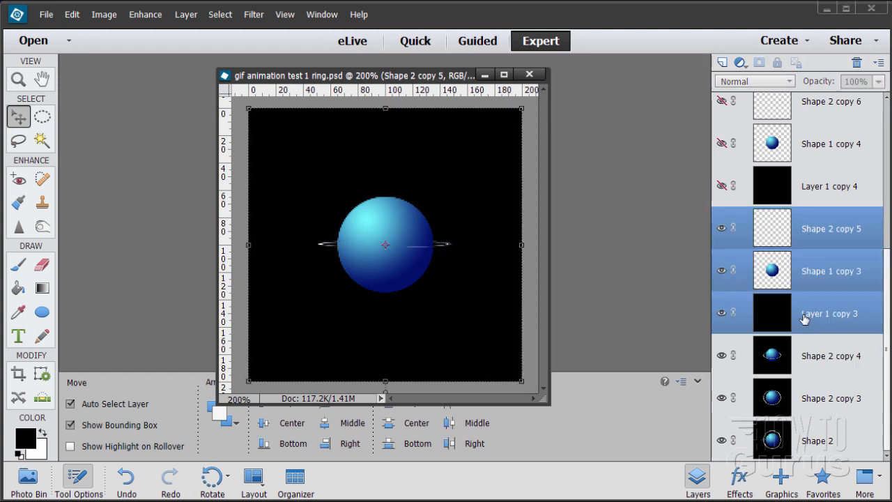
right_click(802, 241)
left_click(818, 484)
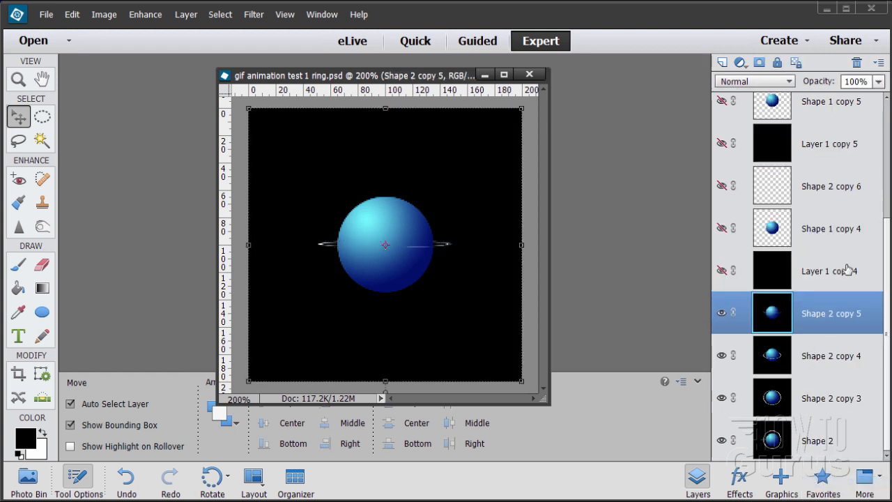
- Show Shape 2 copy 6, Shape 1 copy 4 and Layer 1 copy 4, and merge them into the fifth frame's single layer
left_click(723, 186)
left_click(723, 228)
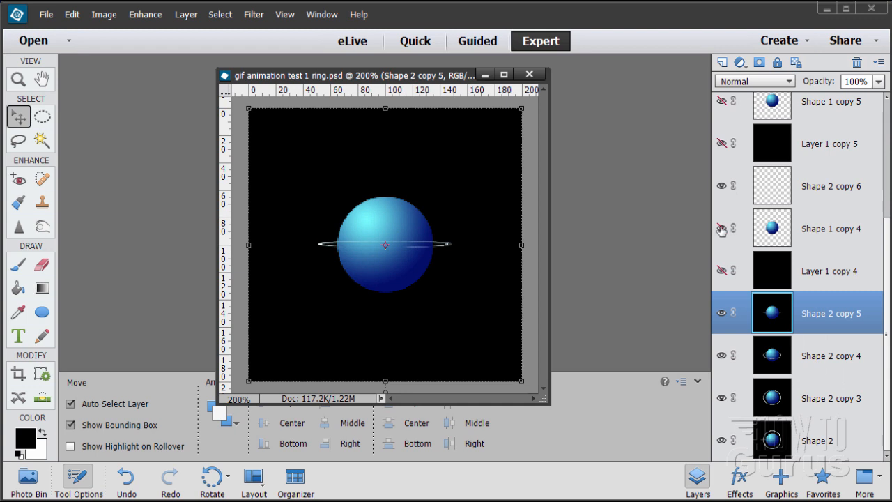
left_click(723, 271)
left_click(776, 201)
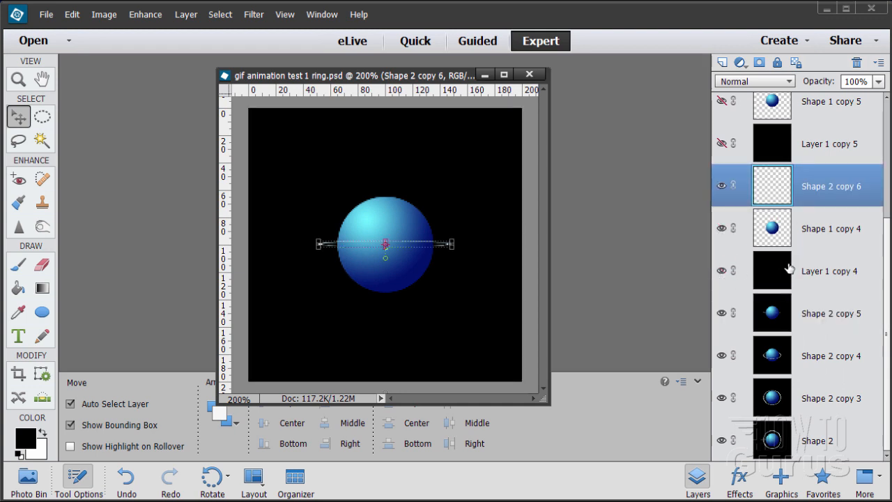
left_click(793, 268, "shift")
right_click(799, 204)
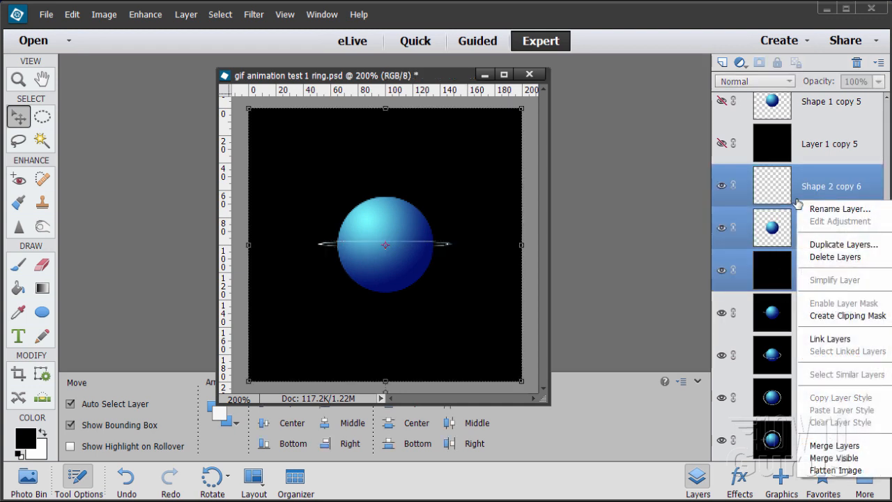
left_click(827, 445)
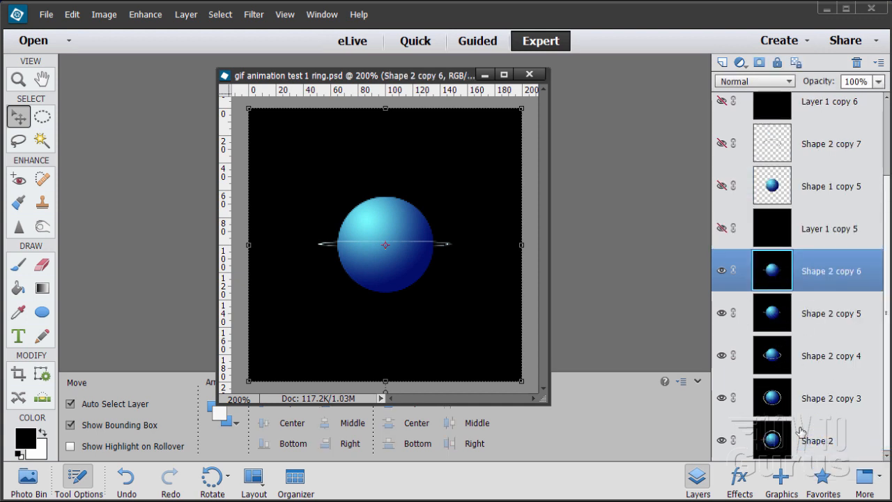
- Show Layer 1 copy 5, Shape 1 copy 5 and Shape 2 copy 7, and merge them into the sixth frame's single layer
scroll(875, 174, "up", 3)
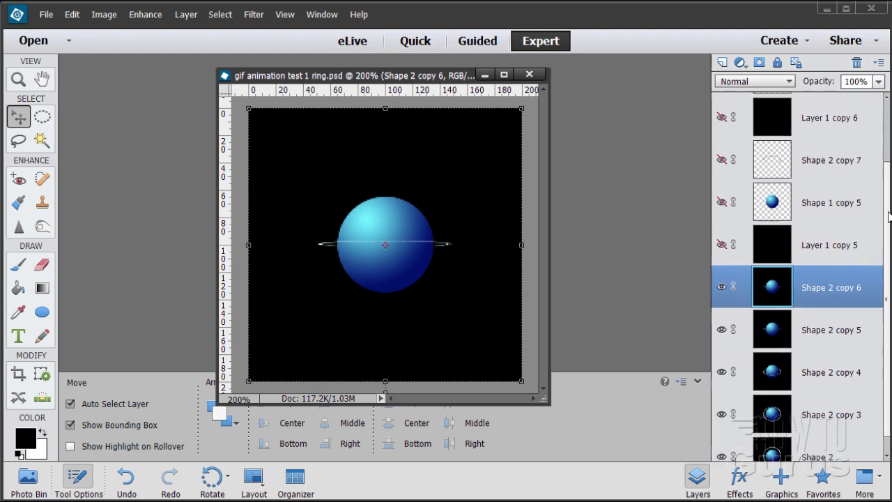
left_click(722, 325)
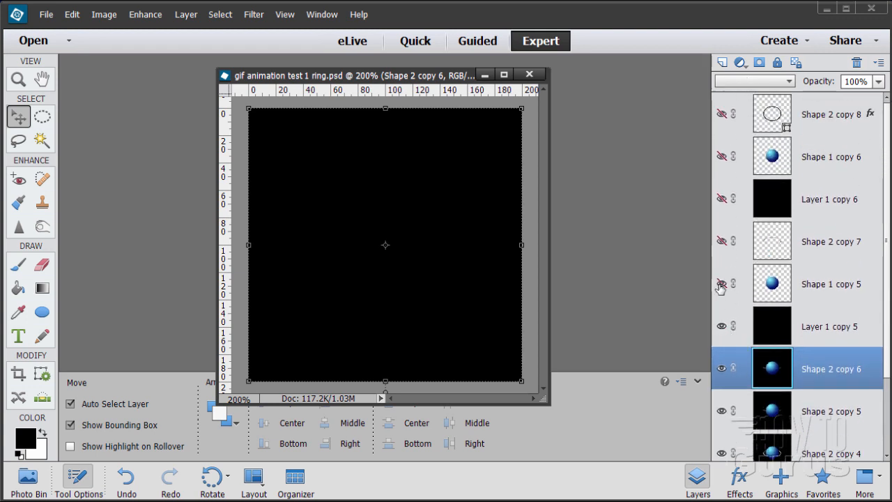
left_click(723, 283)
left_click(722, 241)
left_click(809, 244)
left_click(803, 332, "shift")
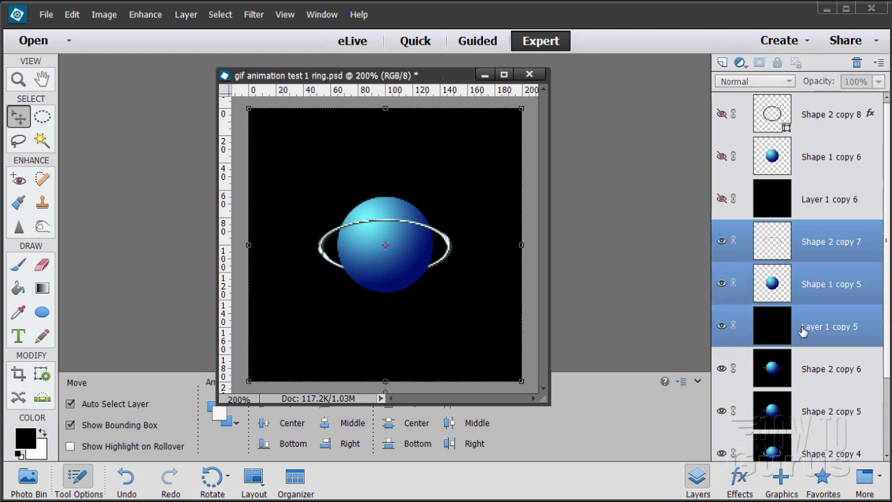
right_click(803, 332)
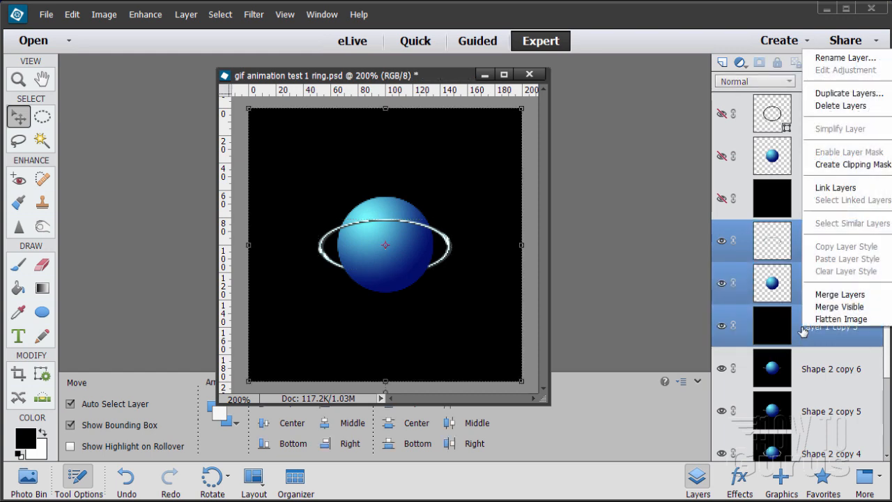
left_click(823, 297)
- Show Shape 2 copy 8, Shape 1 copy 6 and Layer 1 copy 6, and merge them into the seventh frame's single layer
left_click(795, 129)
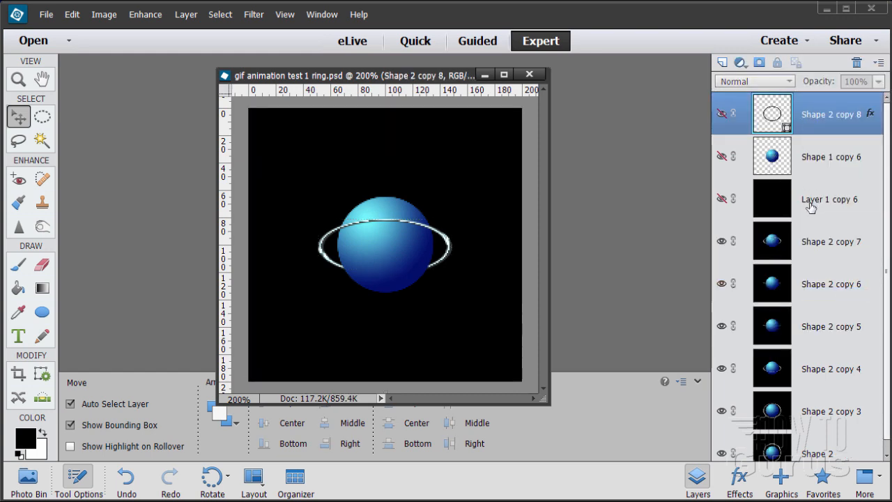
left_click(812, 207, "shift")
left_click(722, 115)
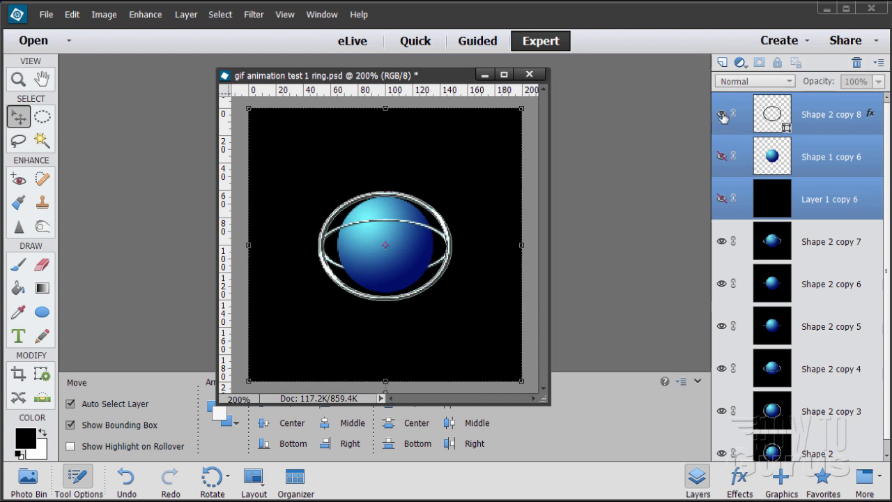
left_click(723, 155)
left_click(722, 199)
right_click(815, 153)
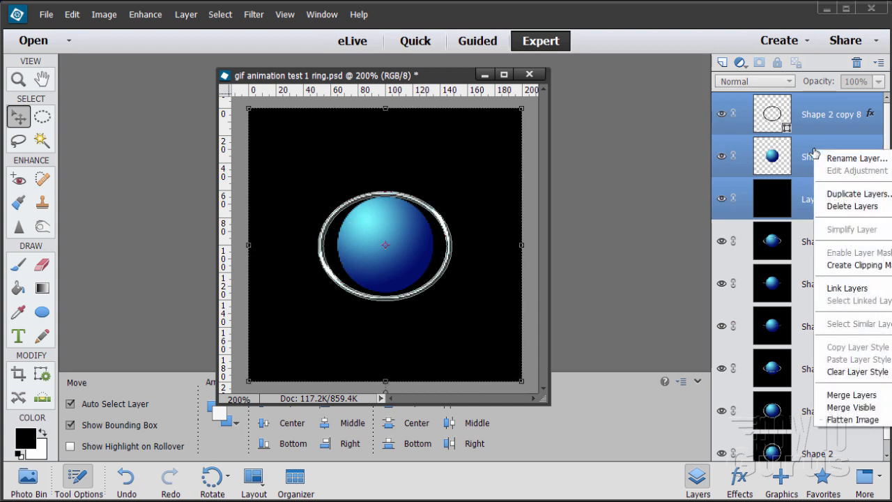
left_click(833, 394)
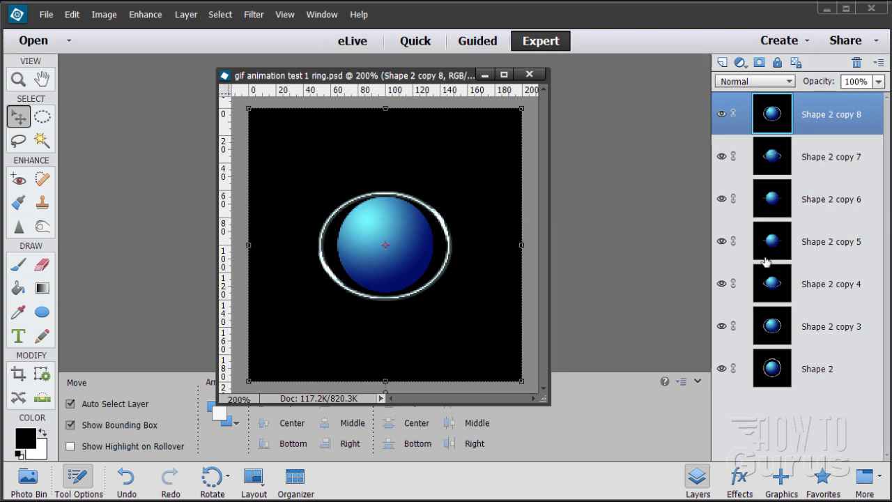
- Preview the file in Save for Web as an animated GIF with looping set to Forever, and leave without saving
left_click(46, 14)
left_click(92, 161)
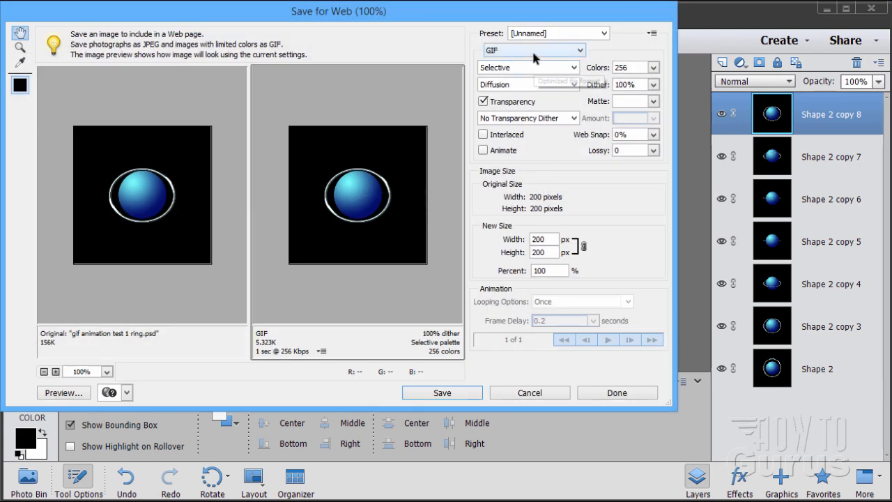
left_click(483, 150)
left_click(608, 340)
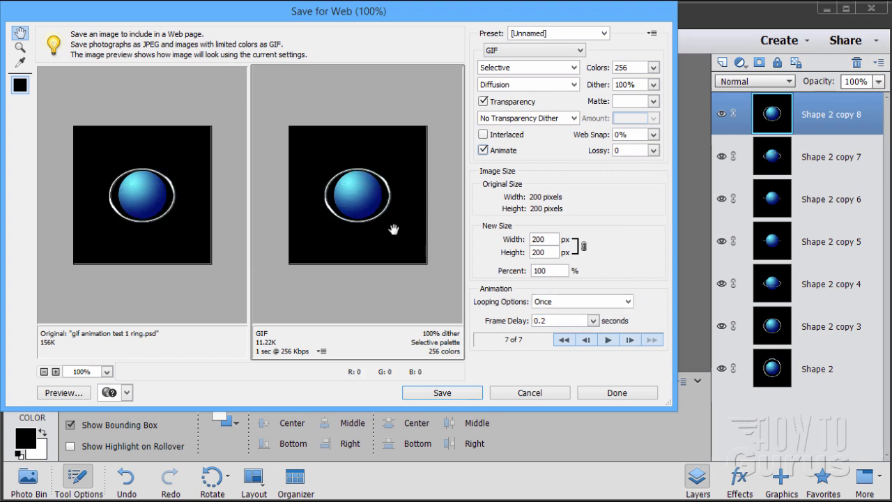
left_click(555, 304)
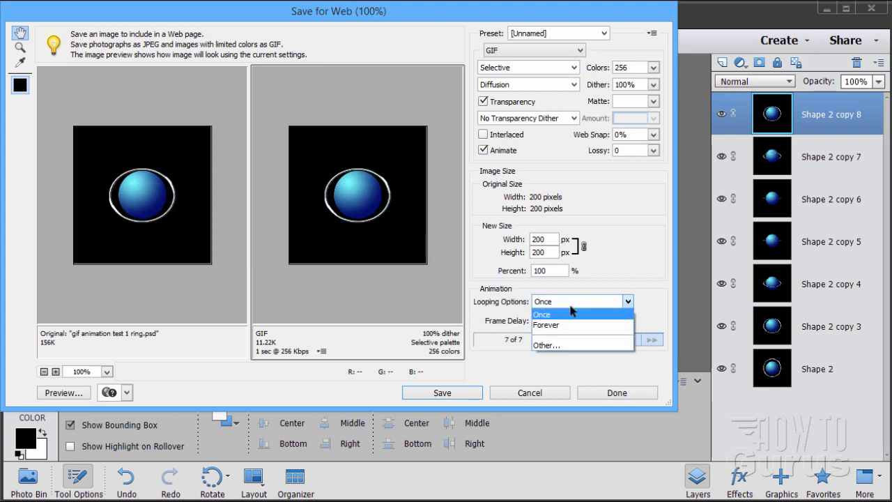
left_click(562, 325)
left_click(607, 341)
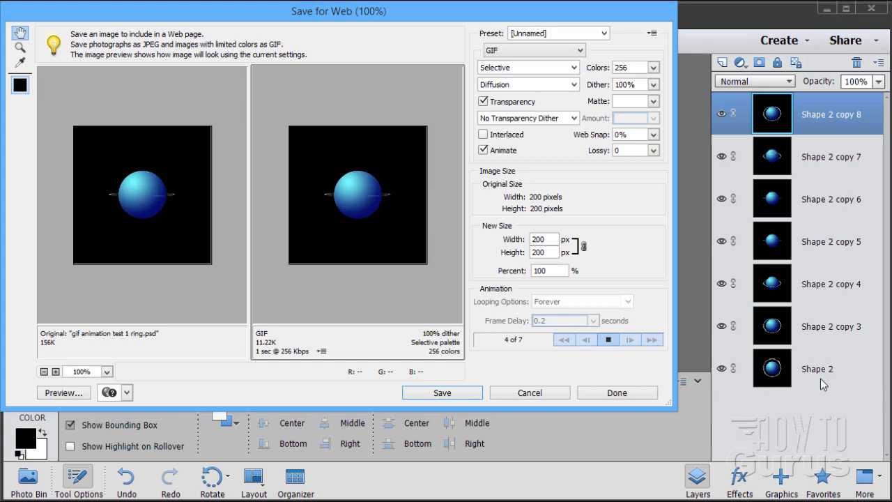
left_click(531, 399)
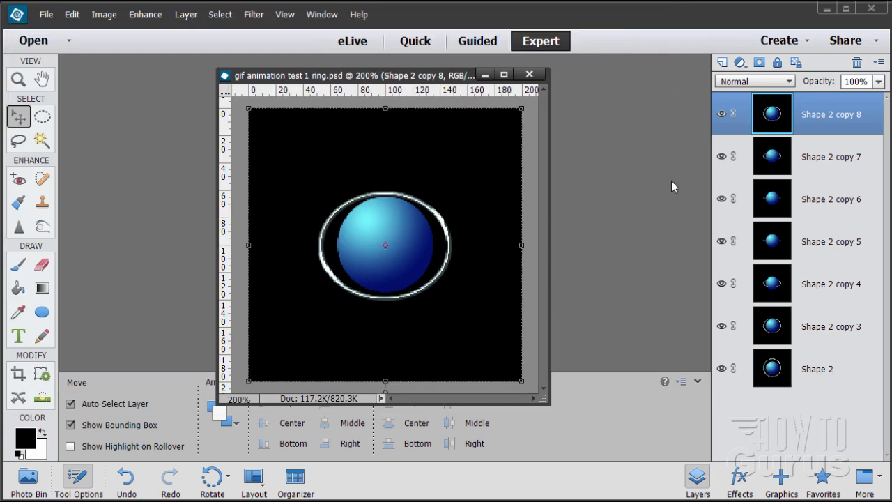
- Create a new blank 200 by 200 pixel document at 72 pixels/inch in RGB Color with a white background
left_click_drag(411, 75, 526, 74)
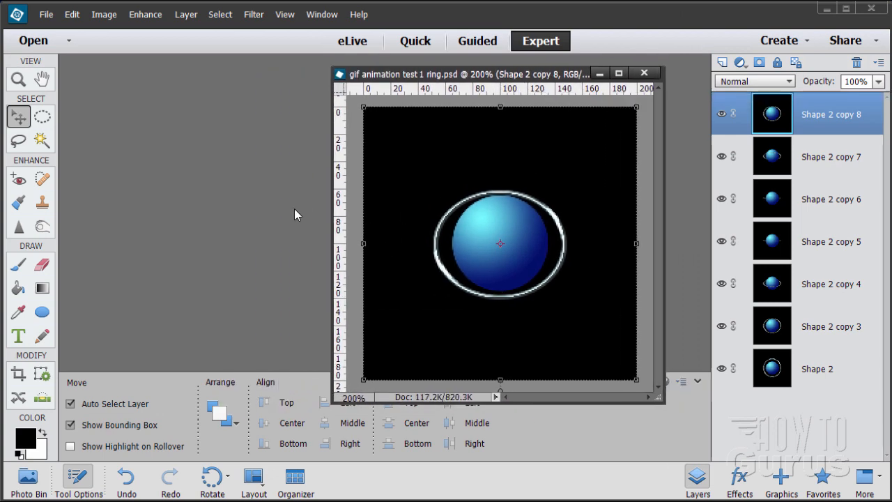
left_click(46, 14)
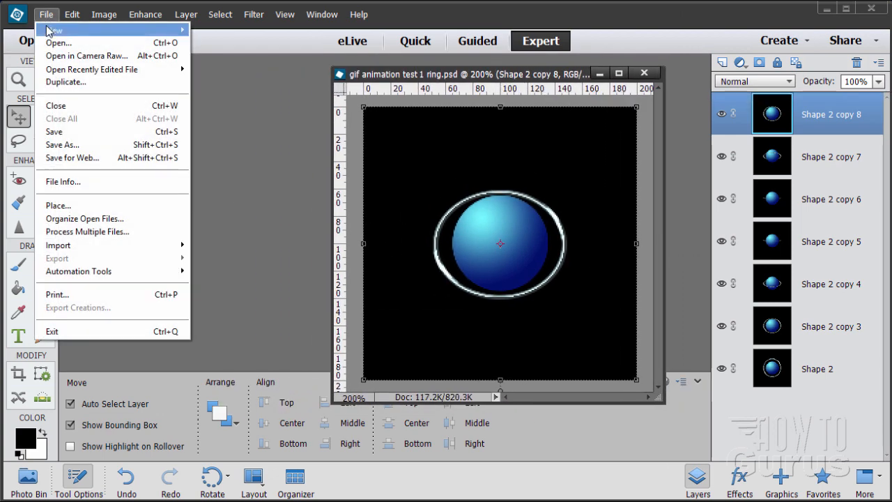
mouse_move(48, 30)
left_click(209, 30)
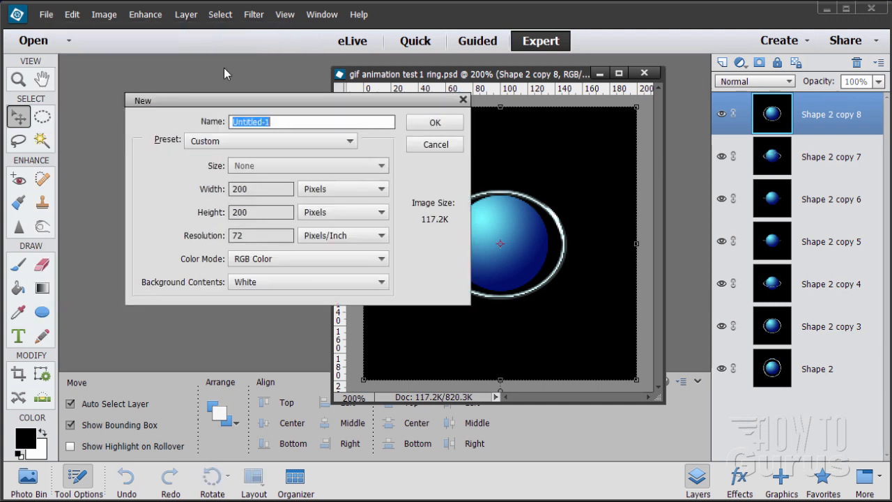
left_click(260, 189)
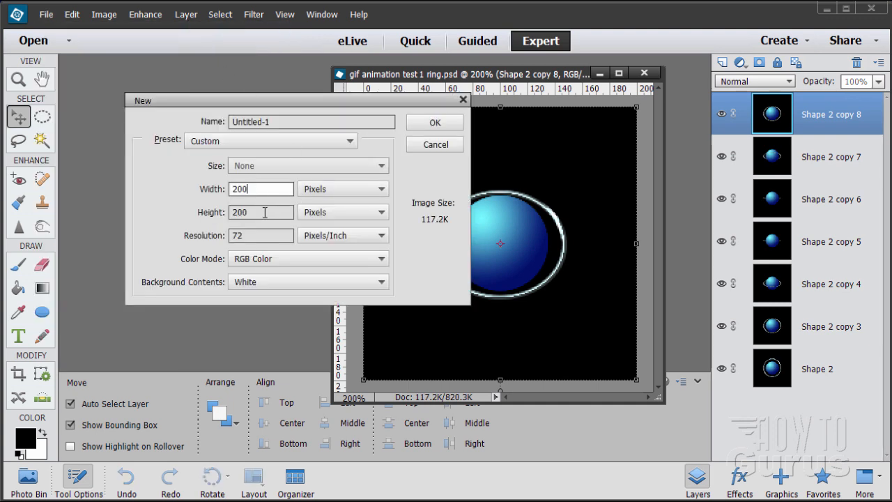
left_click(264, 212)
left_click(257, 236)
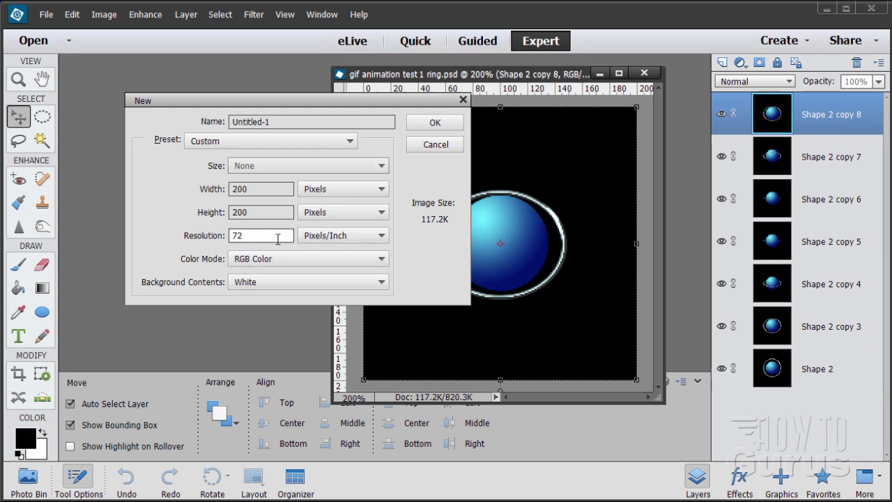
left_click(417, 126)
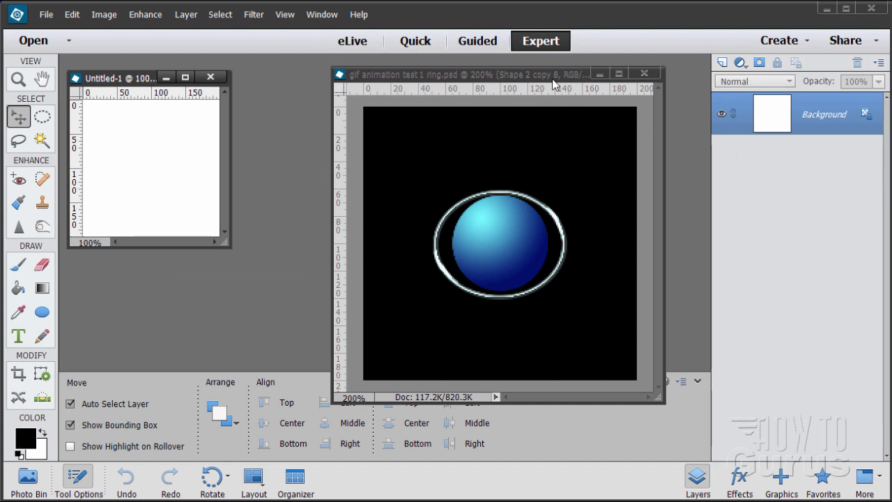
- Minimize the ringed-planet document, then enlarge the new document's window and zoom its canvas to 200%
left_click(599, 74)
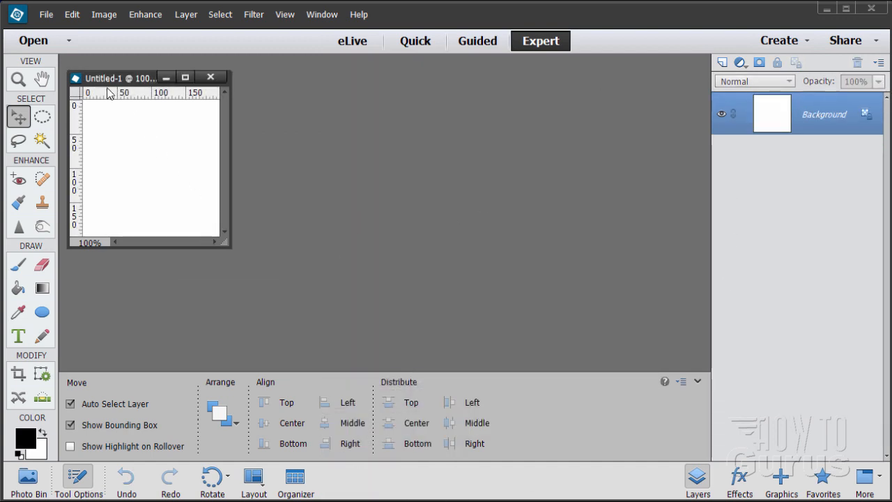
left_click_drag(108, 78, 308, 72)
left_click_drag(426, 240, 620, 427)
left_click(18, 79)
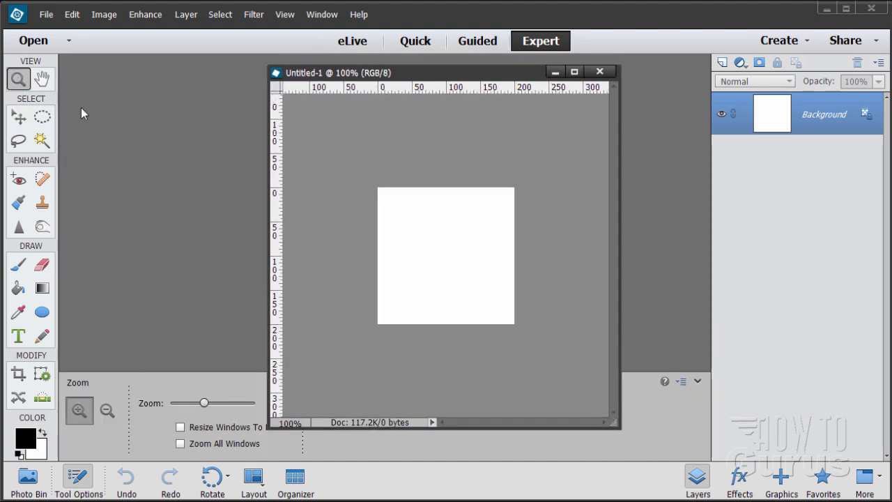
left_click(459, 271)
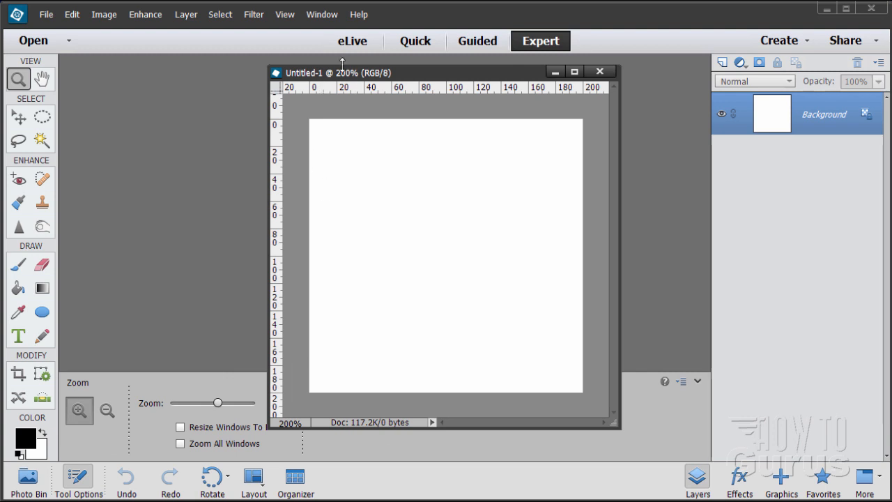
left_click(439, 238, "alt")
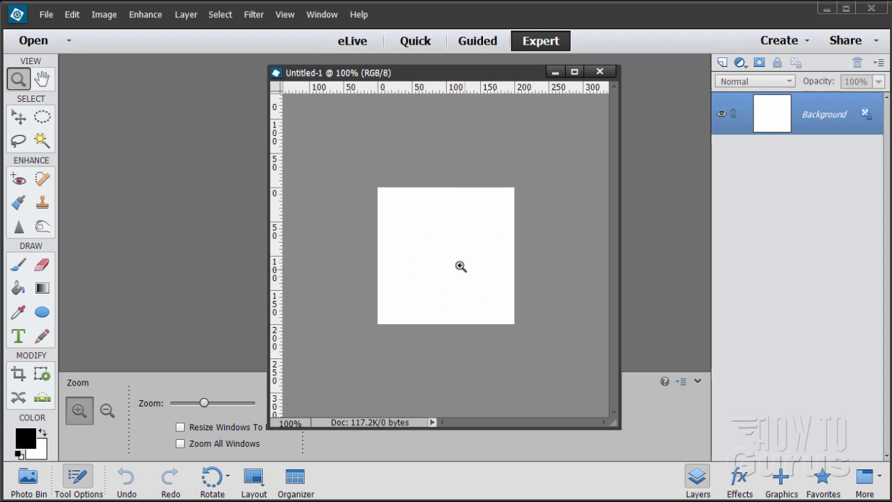
left_click(461, 266)
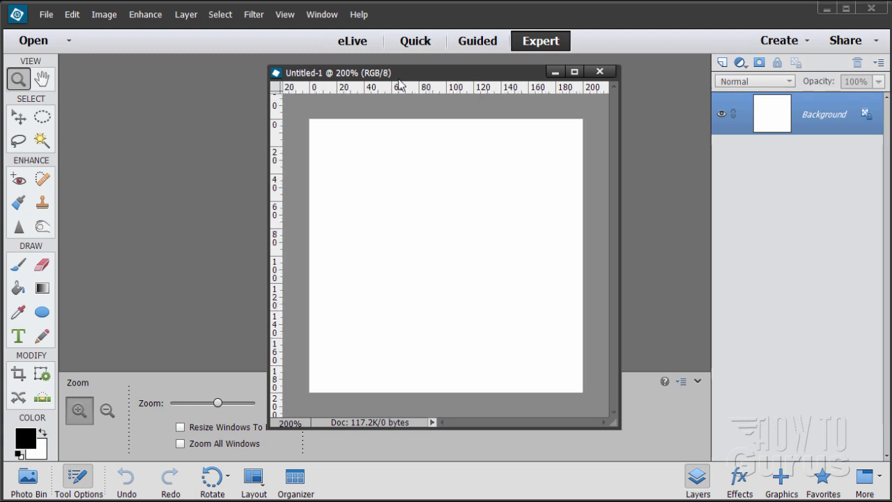
left_click_drag(399, 80, 394, 73)
- Fill the new document's white Background layer with black using the Paint Bucket
left_click(18, 118)
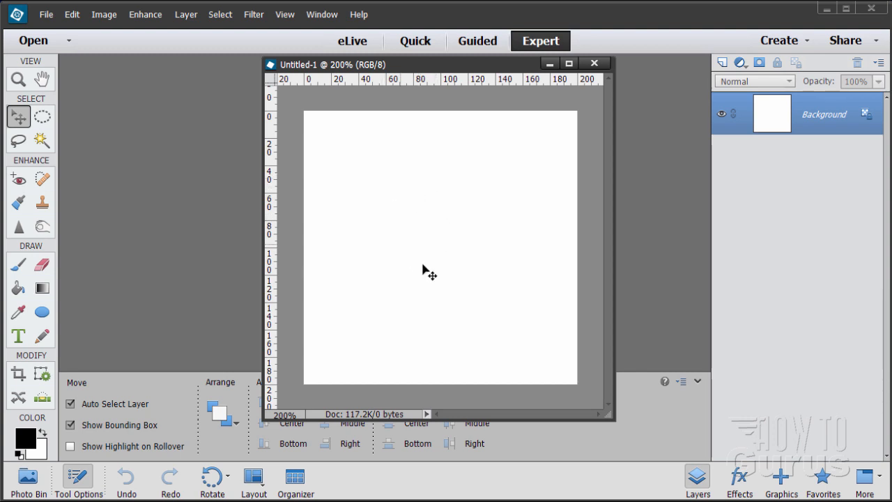
left_click(19, 289)
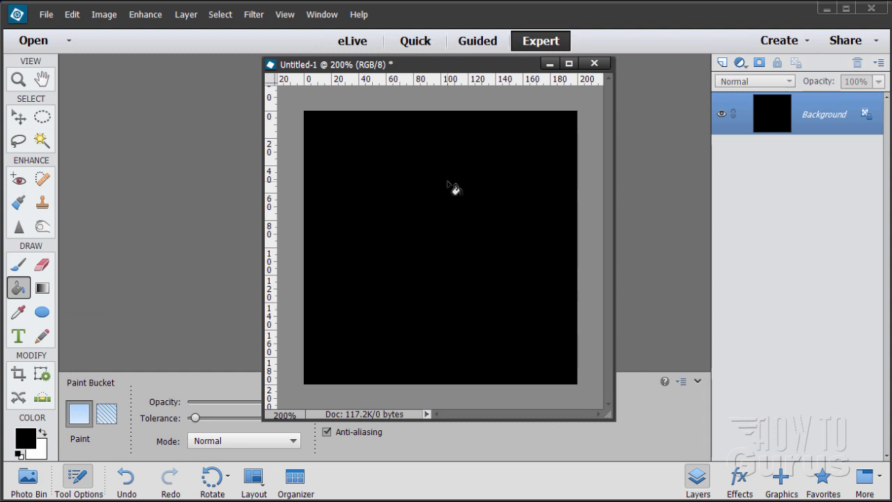
left_click(19, 118)
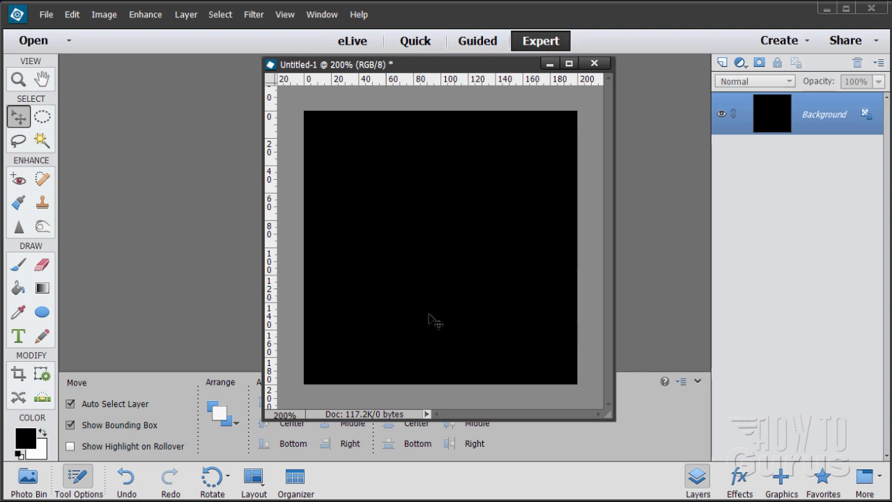
- Place a vertical and a horizontal guide crossing at the canvas centre, and check the ruler units
left_click_drag(276, 271, 440, 247)
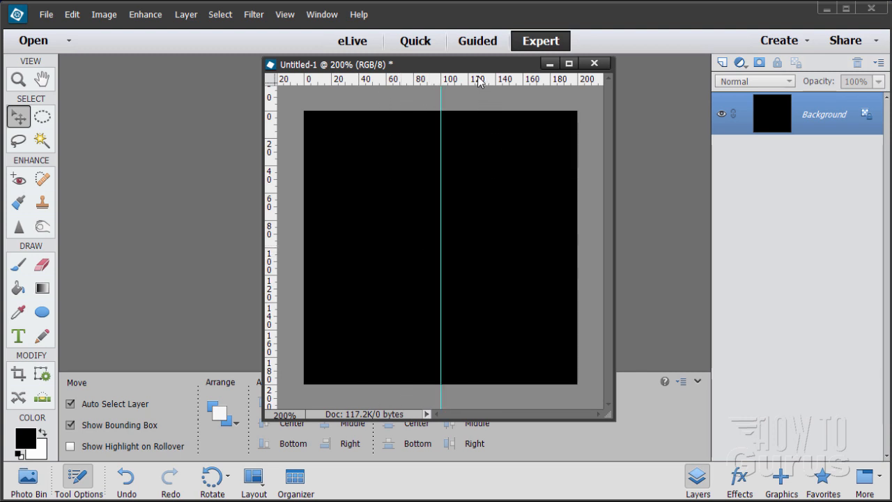
left_click_drag(482, 80, 510, 248)
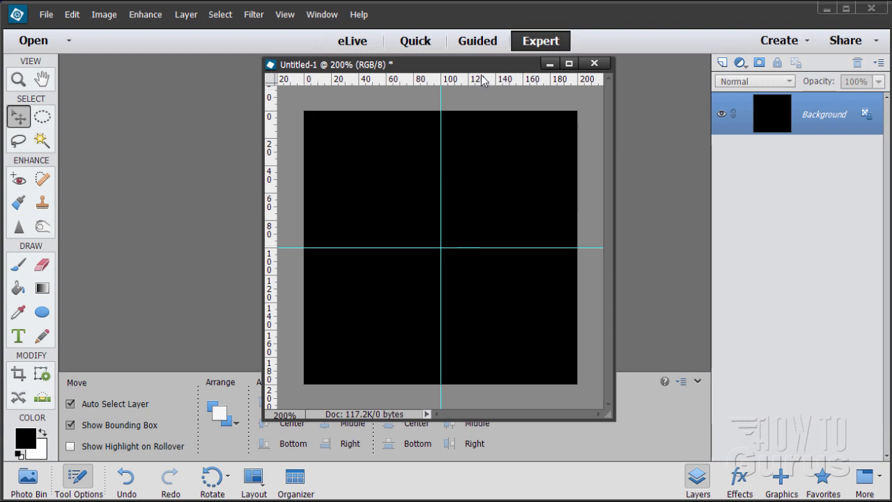
right_click(302, 85)
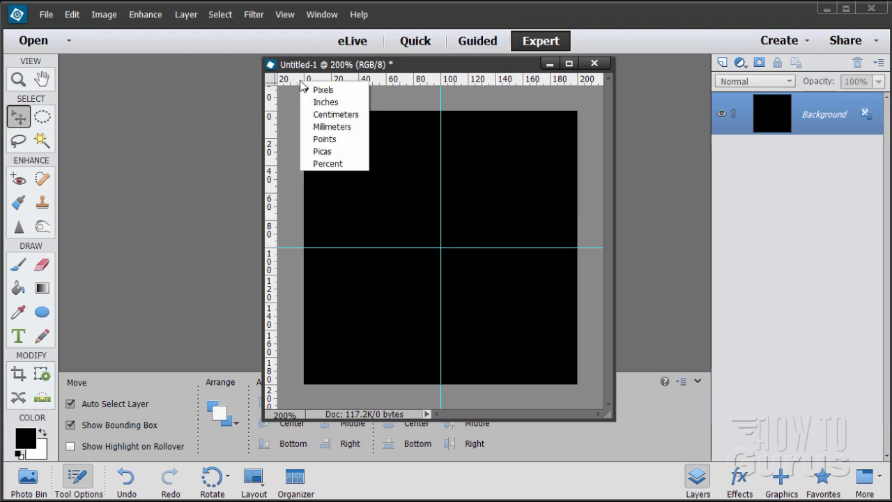
left_click(288, 81)
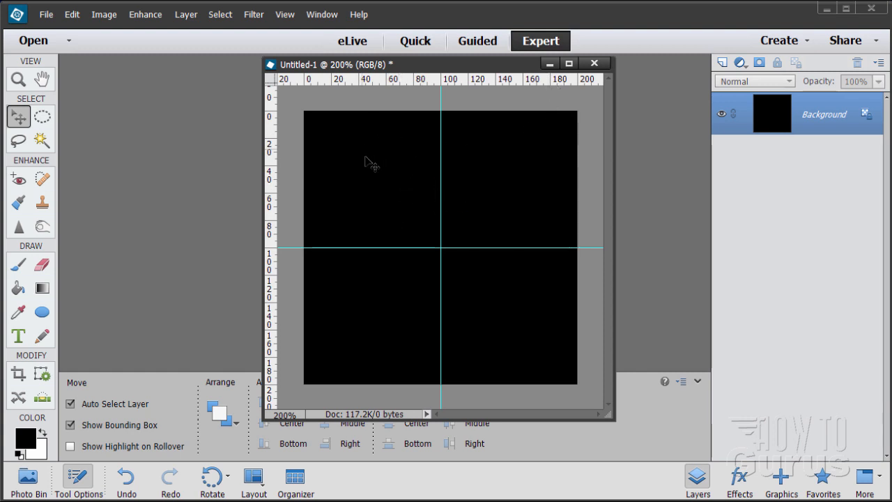
- Add a vertical guide at exactly 20 px
left_click(285, 15)
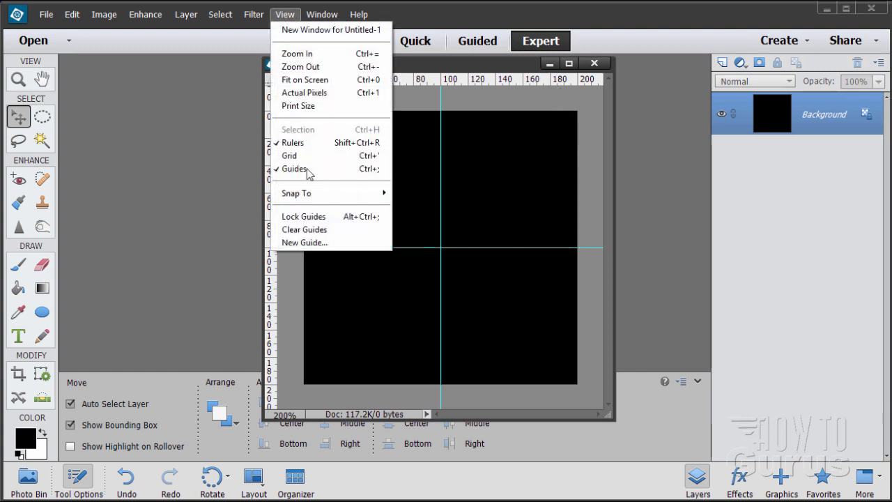
left_click(296, 242)
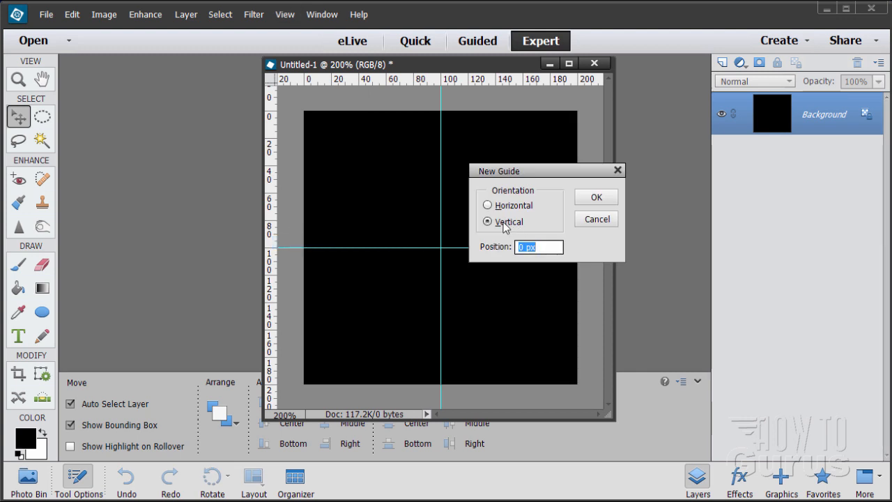
type("20")
left_click(597, 197)
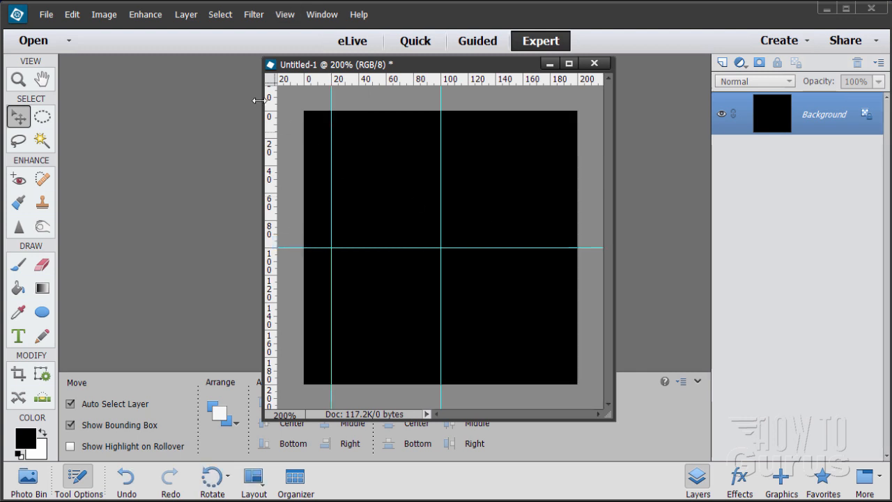
- Add vertical guides at 40 px and 60 px
left_click(285, 14)
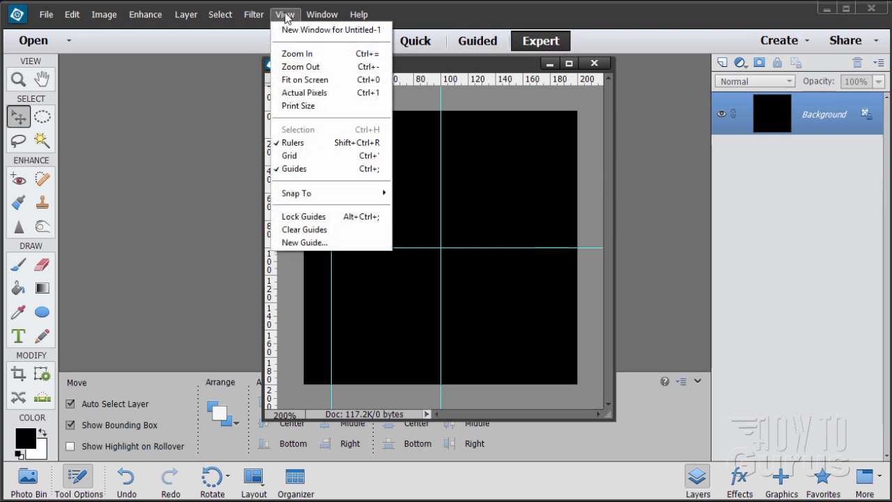
left_click(318, 243)
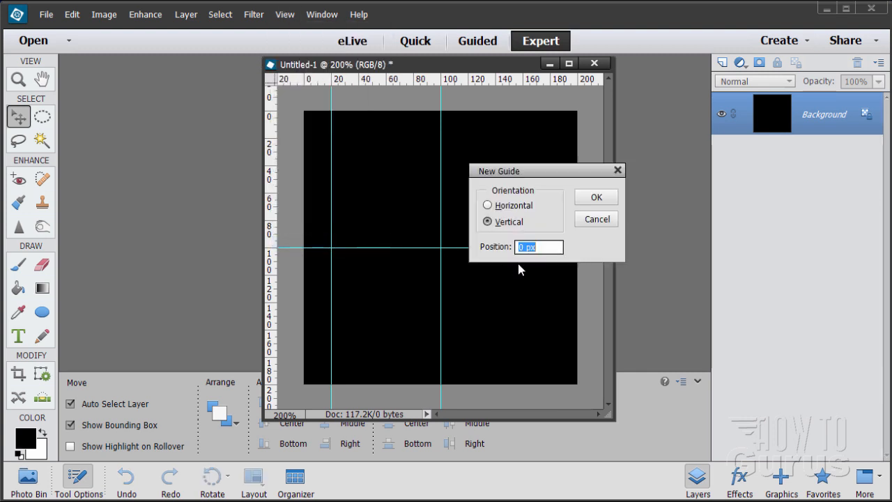
type("40")
key("Return")
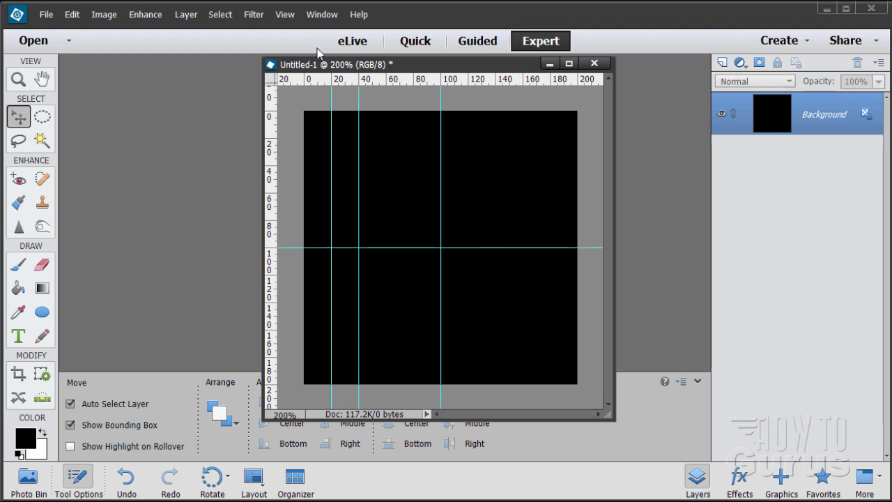
left_click(284, 14)
left_click(309, 243)
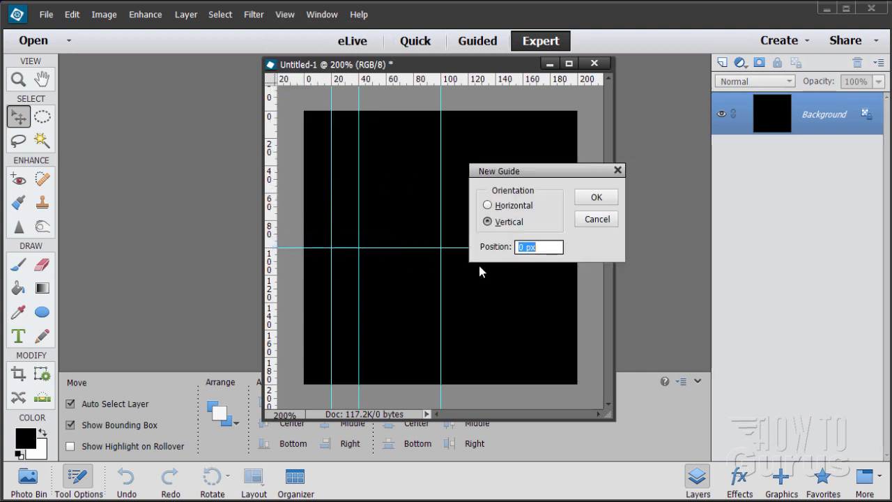
type("60")
key("Return")
- Add vertical guides at 80 px and 120 px, on either side of the centre guide
left_click(284, 15)
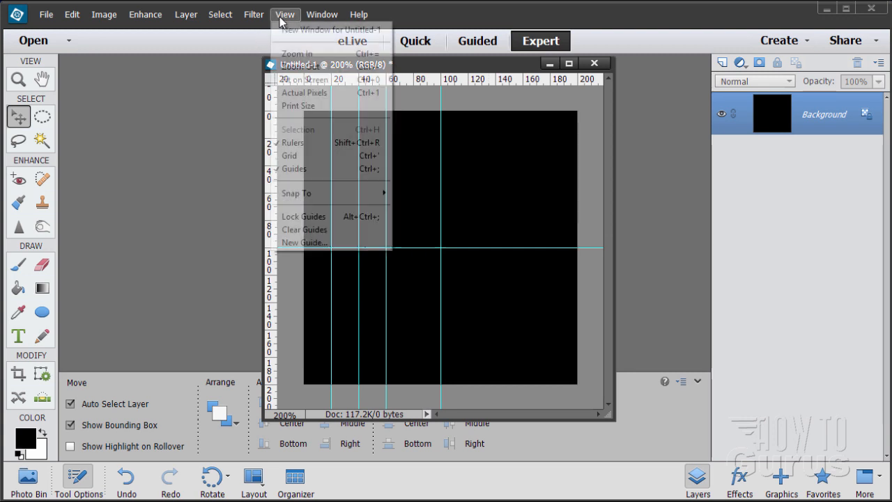
left_click(318, 244)
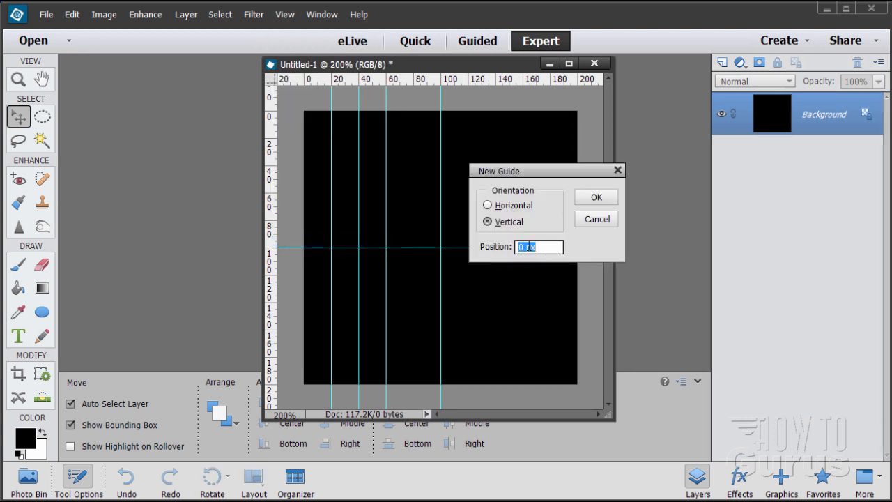
key("Return")
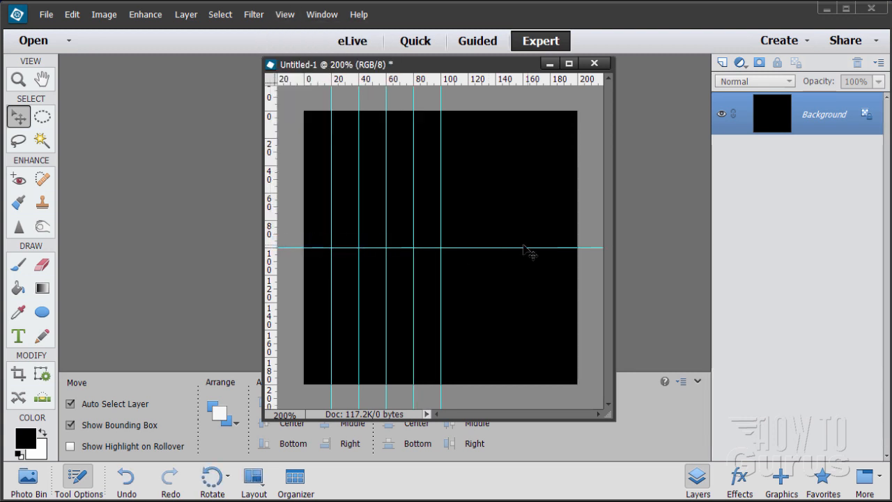
left_click(285, 15)
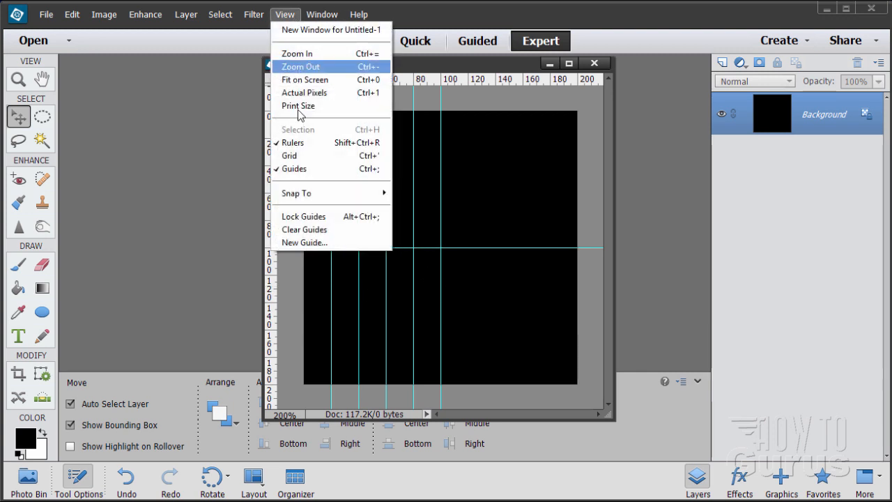
left_click(305, 243)
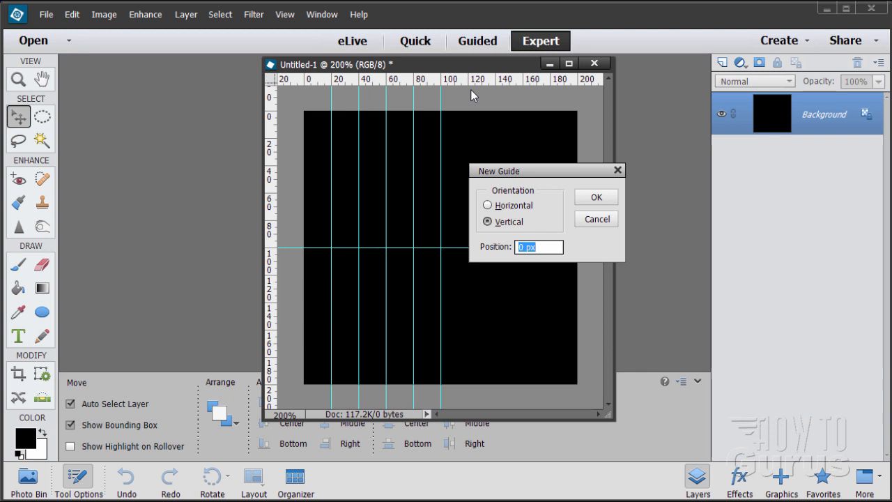
type("120")
key("Return")
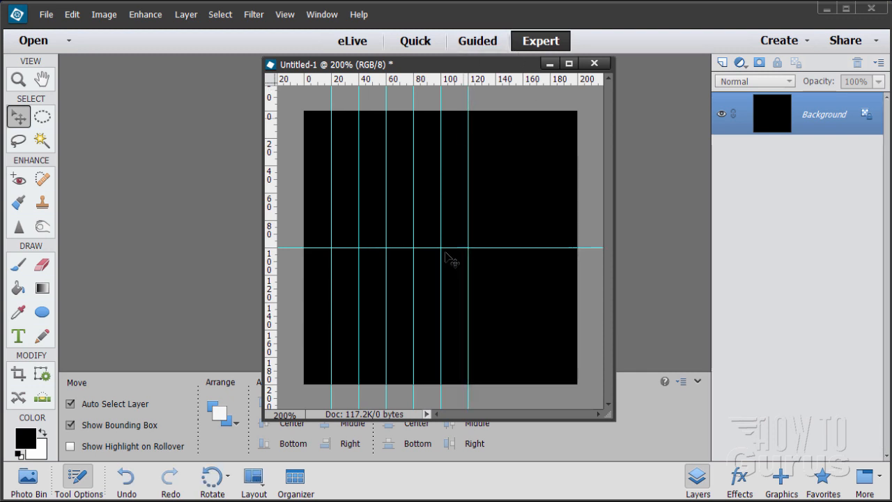
- Add two more vertical guides across the canvas, at 140 px and 160 px
left_click(285, 14)
left_click(304, 242)
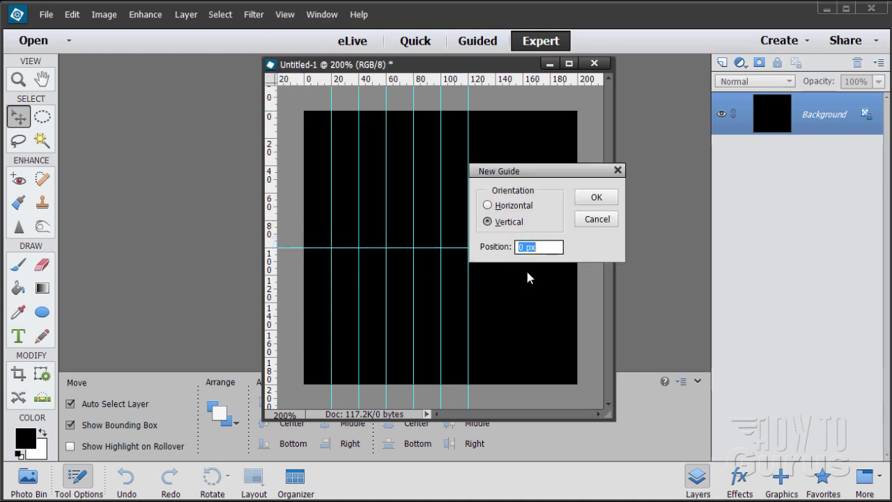
type("140")
key("Return")
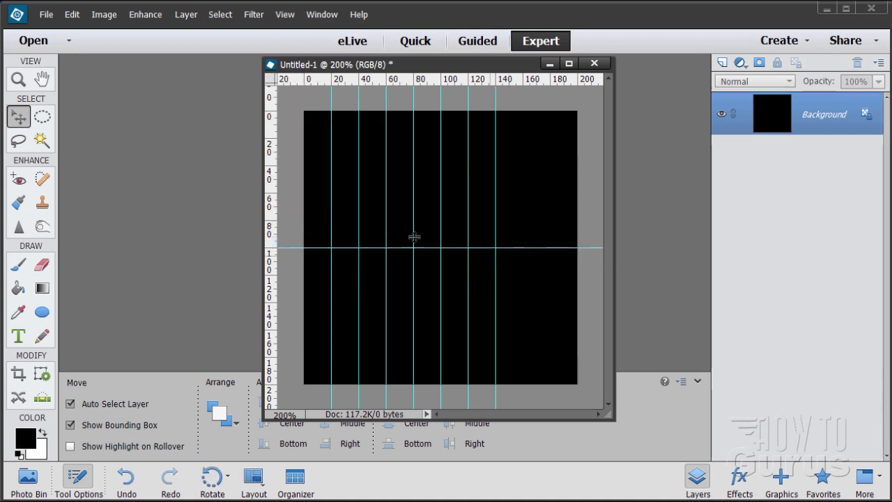
left_click(283, 14)
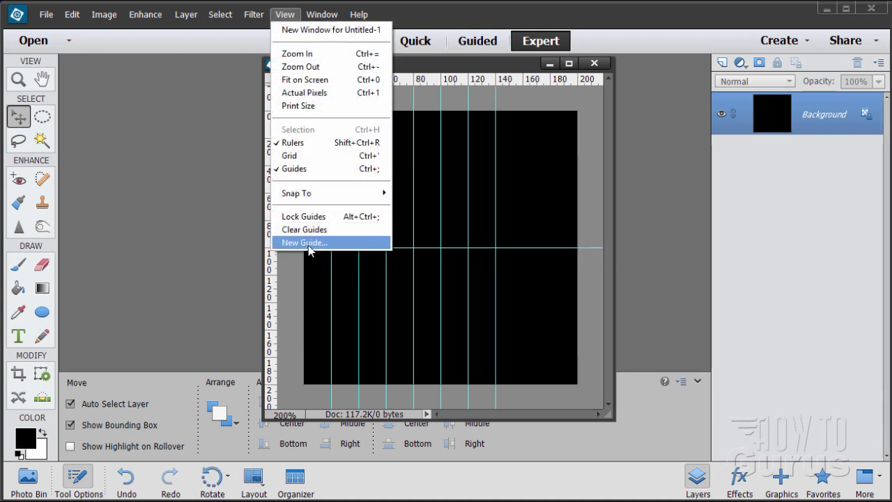
left_click(308, 244)
type("160")
key("Return")
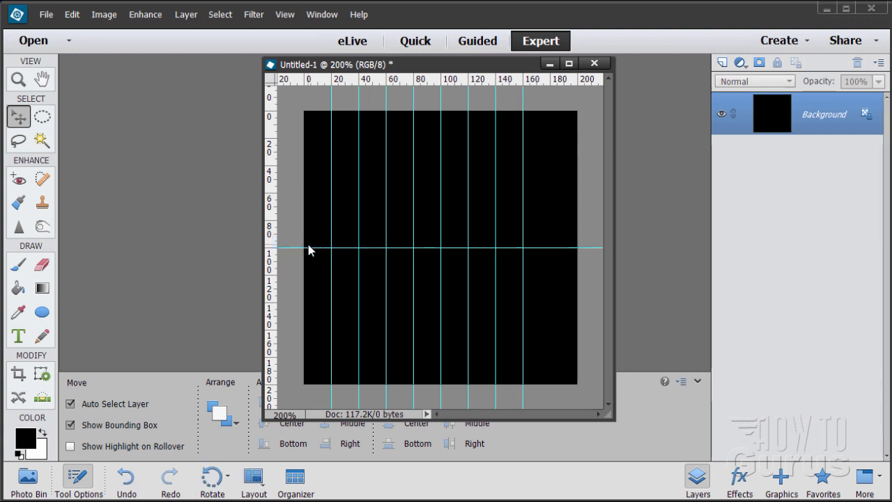
- Complete the set of vertical guides with one at 180 px
left_click(288, 15)
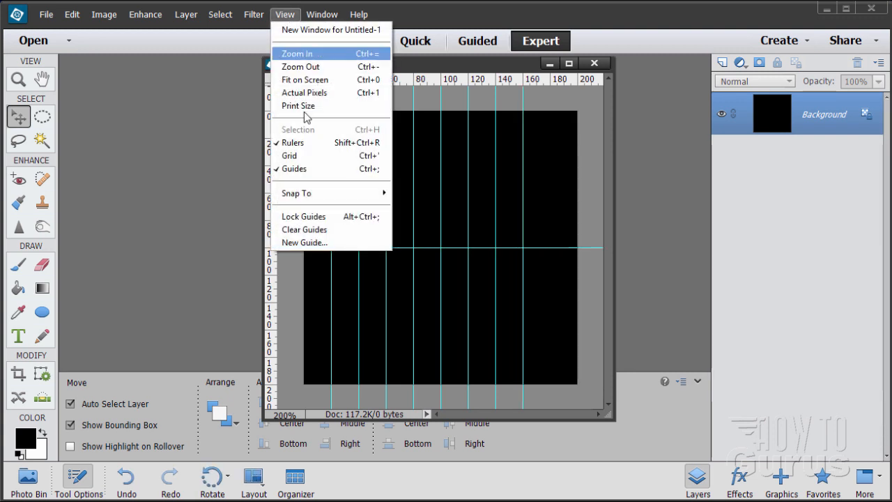
left_click(302, 242)
type("180")
key("Return")
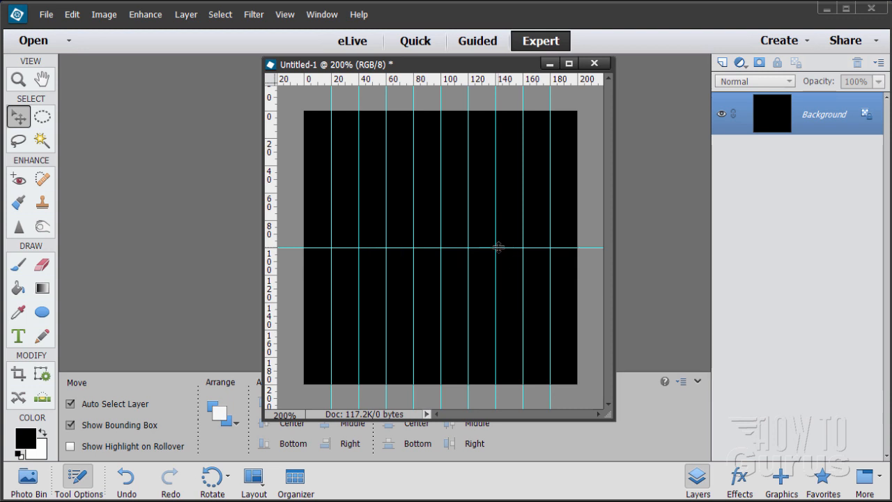
- Switch the new guide orientation to horizontal and add horizontal guides at 20 px and 40 px
left_click(283, 15)
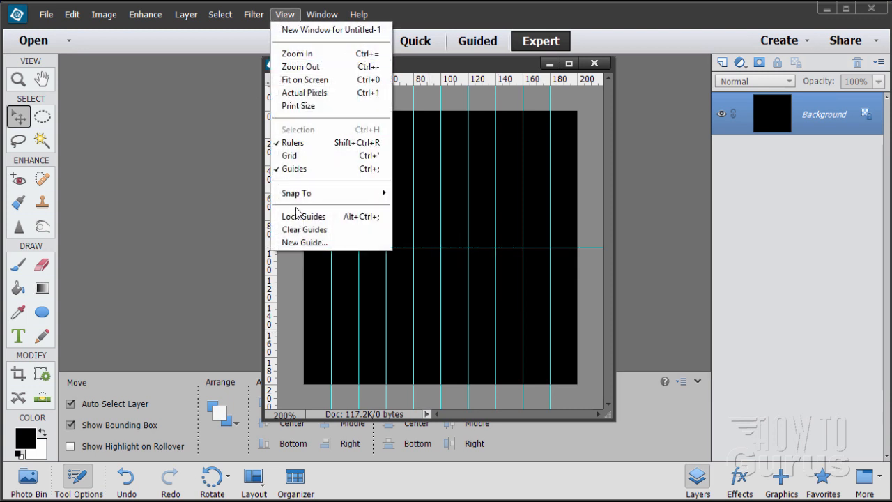
left_click(299, 239)
left_click(499, 207)
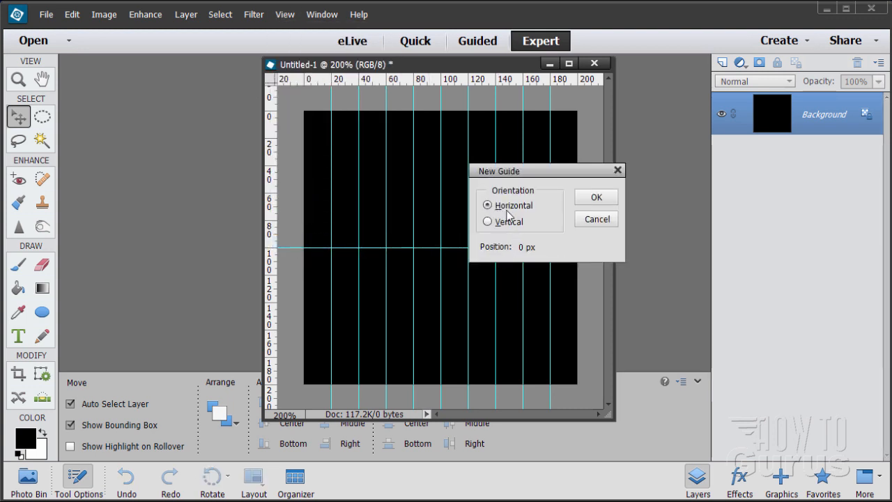
left_click(493, 249)
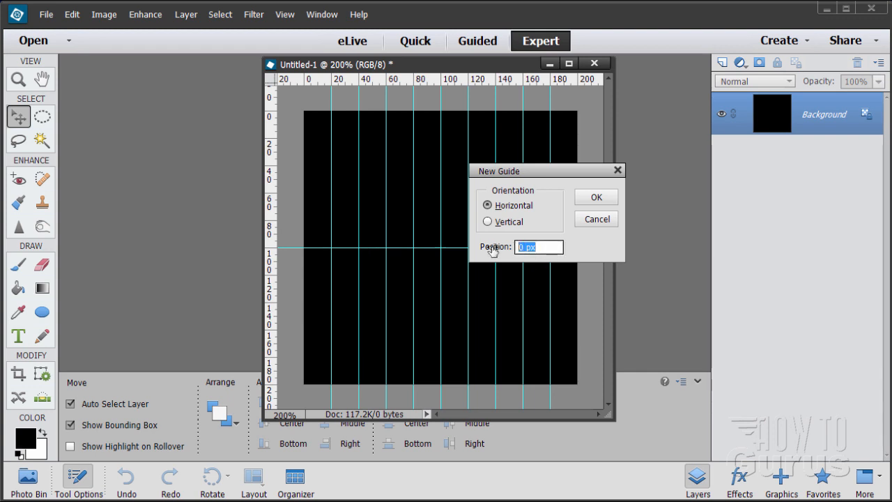
type("20")
key("Return")
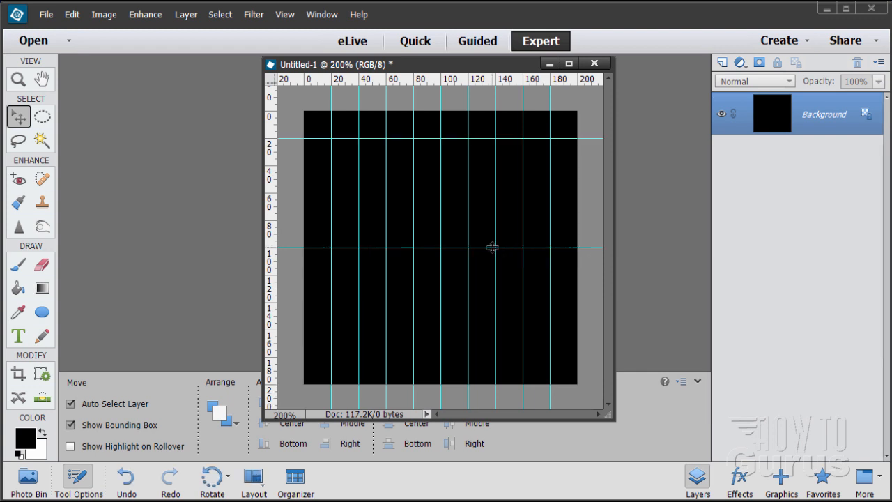
left_click(286, 14)
left_click(305, 242)
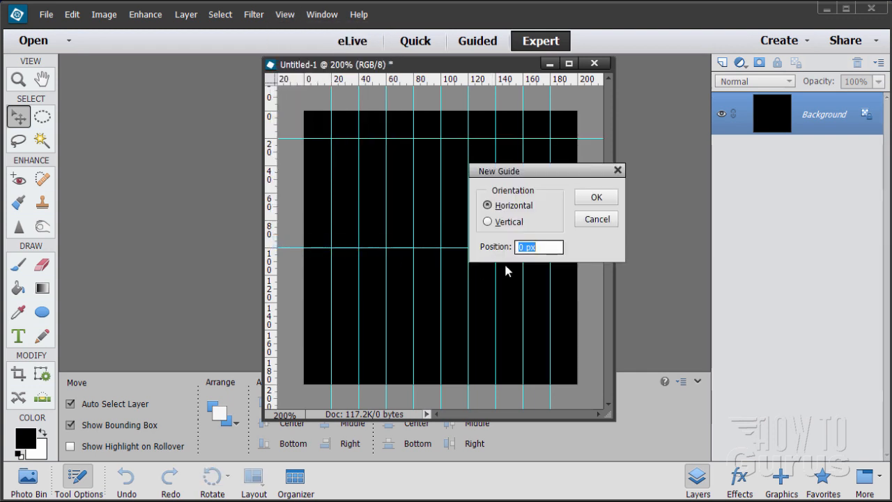
type("40")
key("Return")
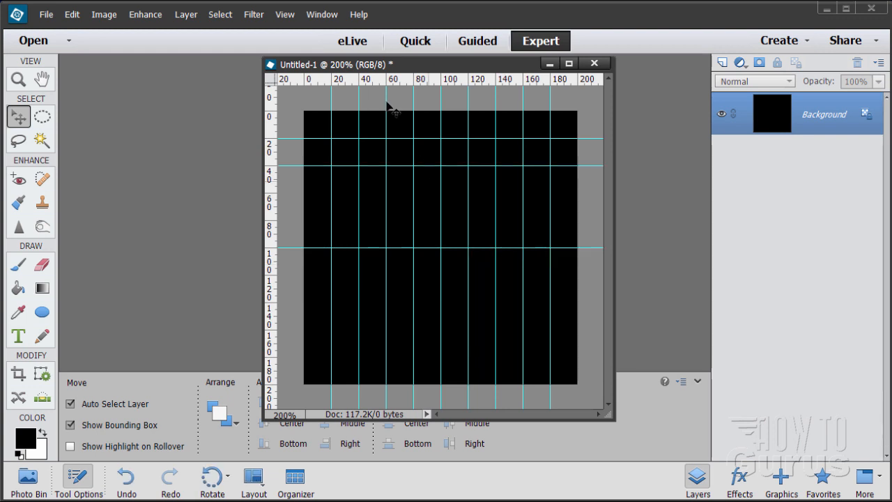
- Add horizontal guides at 60 px and 80 px, above the centre guide
left_click(285, 15)
left_click(302, 243)
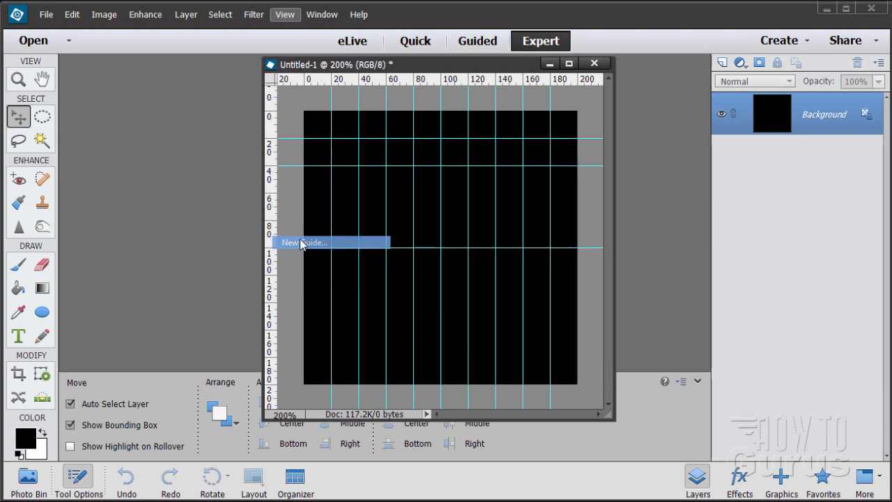
type("6")
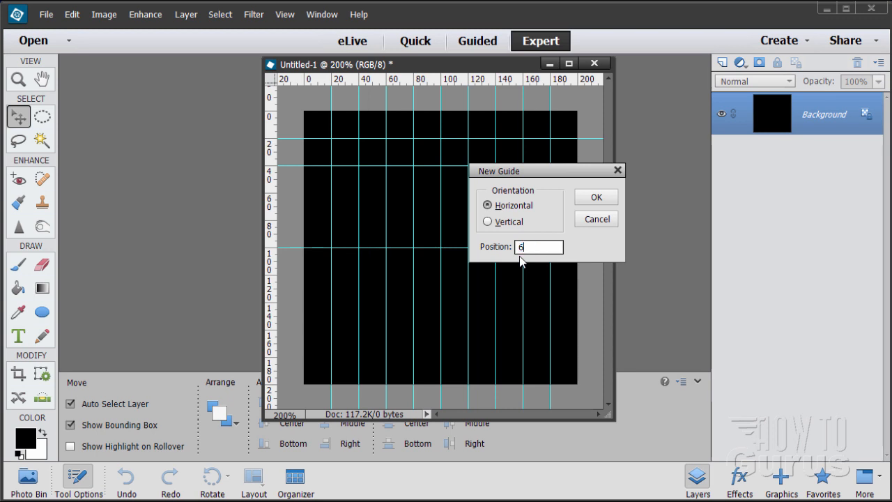
type("0")
key("Return")
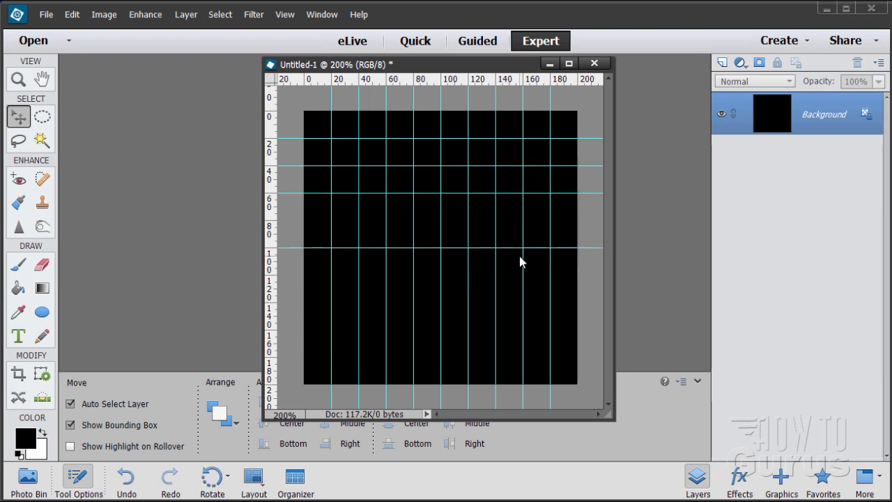
left_click(285, 15)
left_click(312, 242)
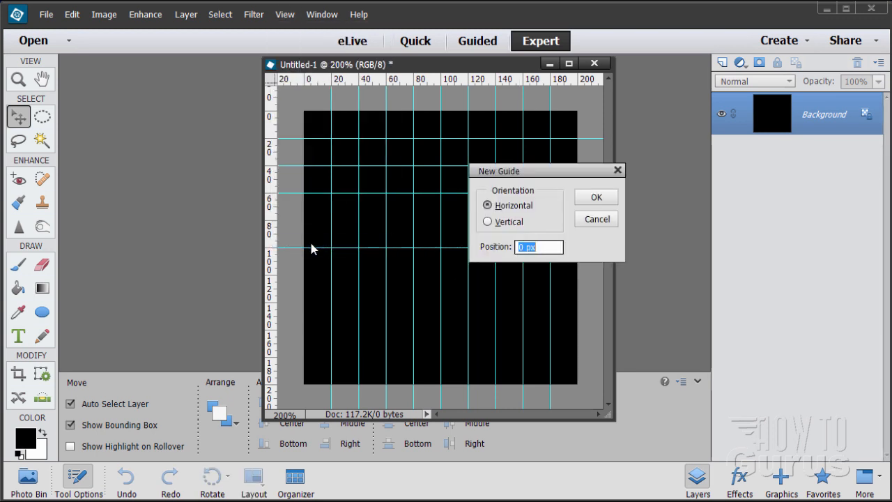
type("80")
key("Return")
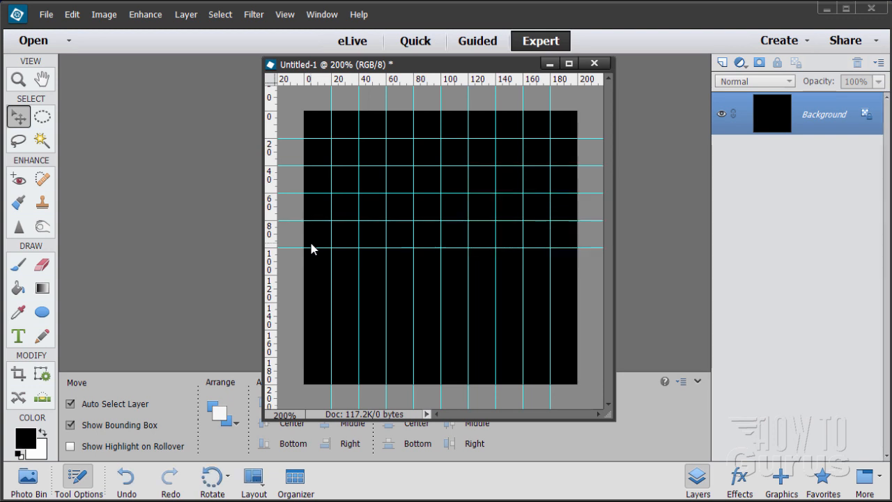
- Add horizontal guides at 120 px and 140 px, below the centre guide
left_click(282, 14)
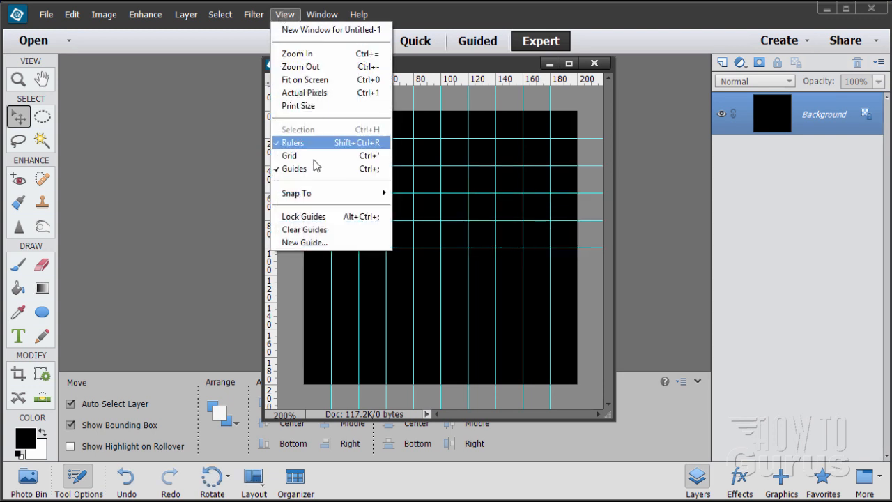
left_click(304, 243)
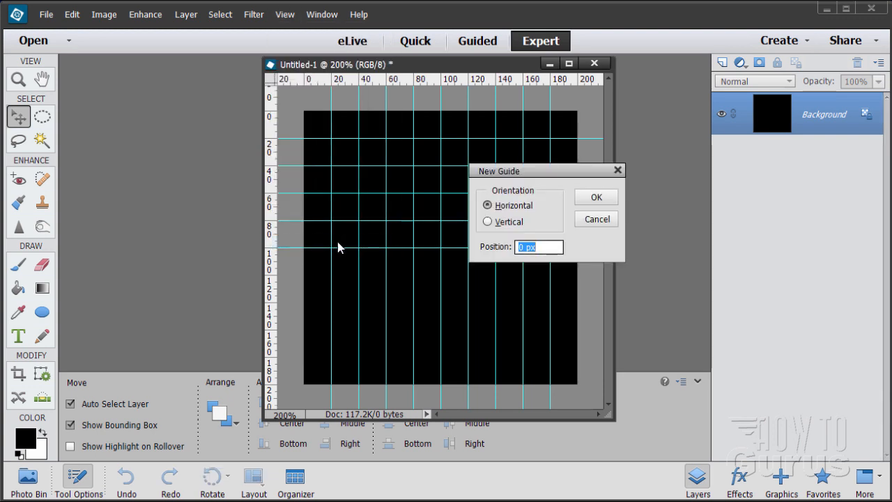
type("120")
key("Return")
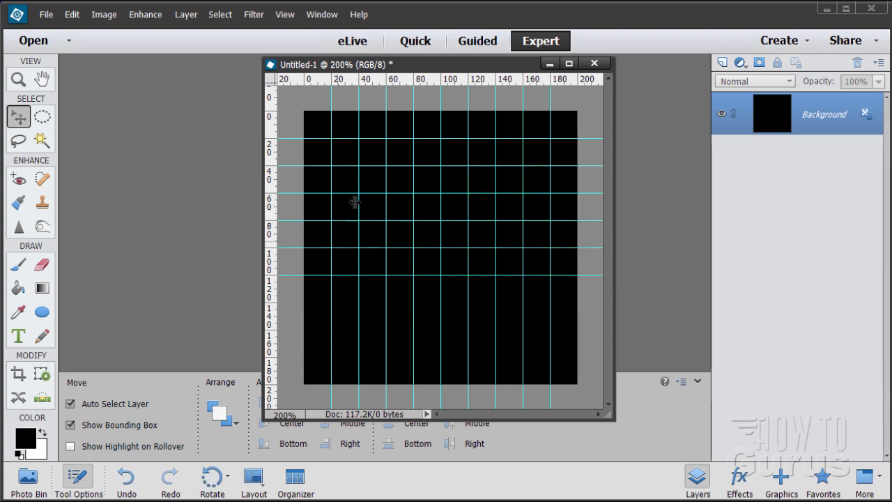
left_click(286, 14)
left_click(310, 243)
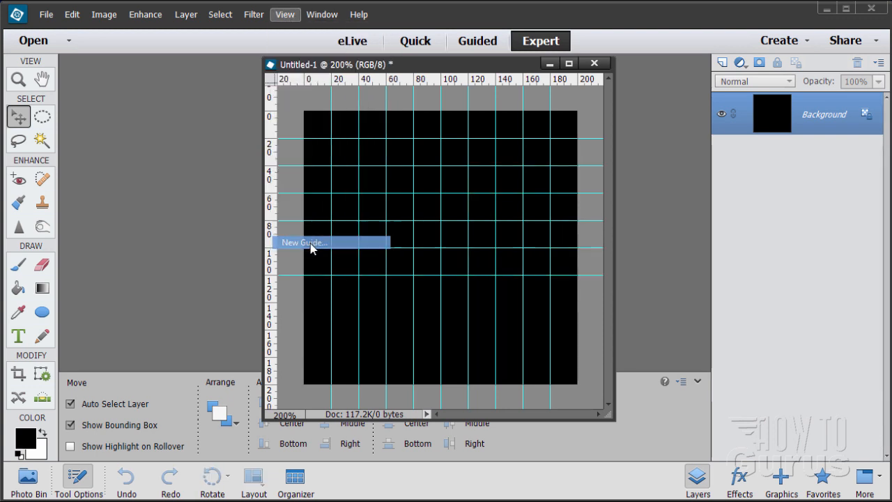
type("140")
key("Return")
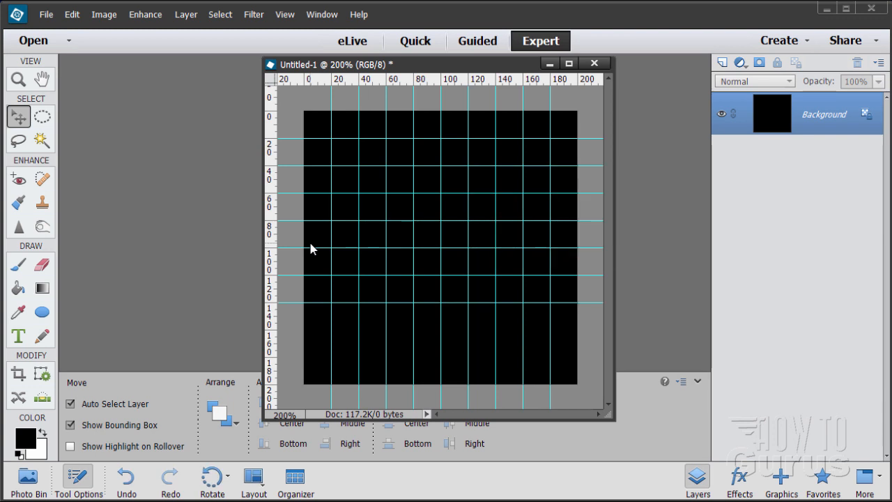
- Add a horizontal guide at 160 px
left_click(285, 14)
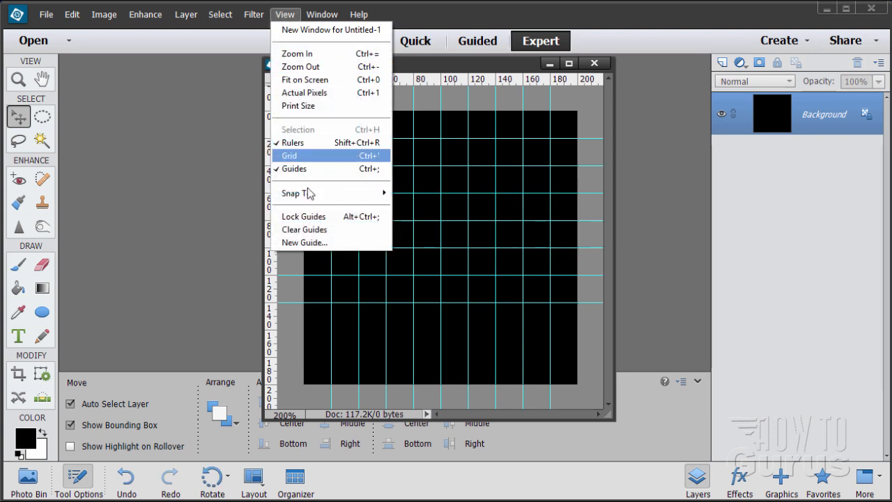
left_click(308, 241)
type("160")
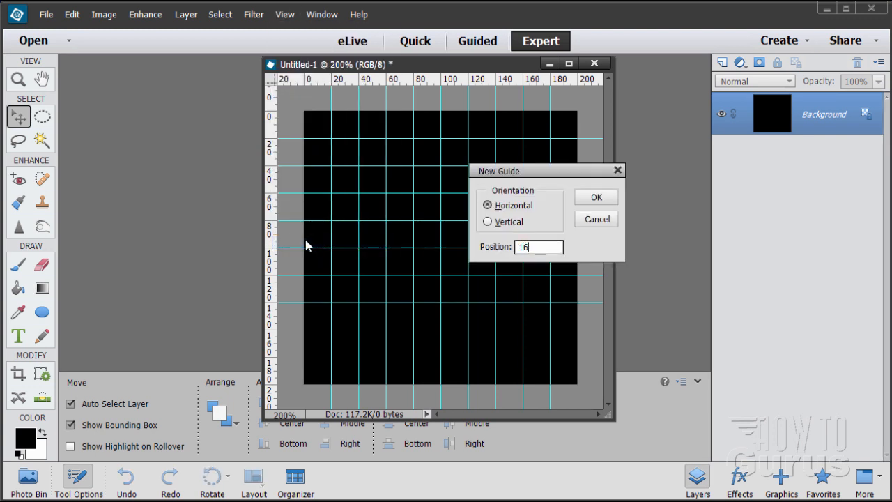
key("Return")
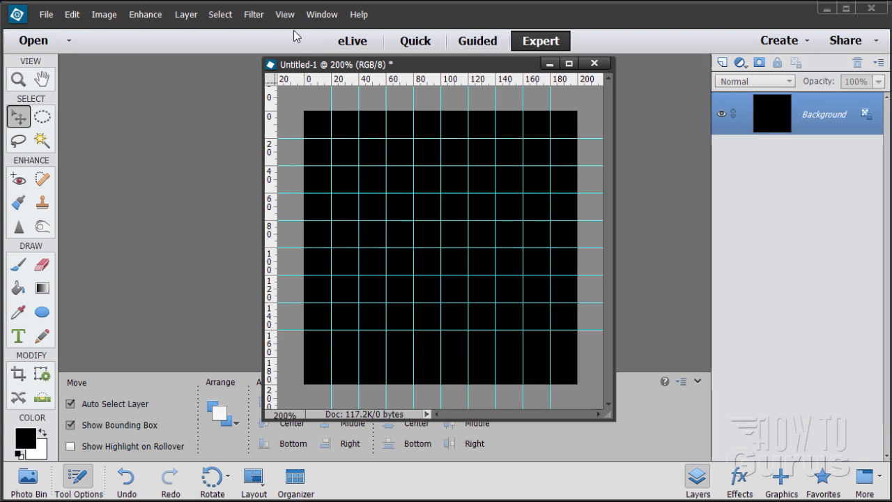
- Add a horizontal guide at 180 px to finish the 20 px guide grid
left_click(285, 14)
left_click(302, 241)
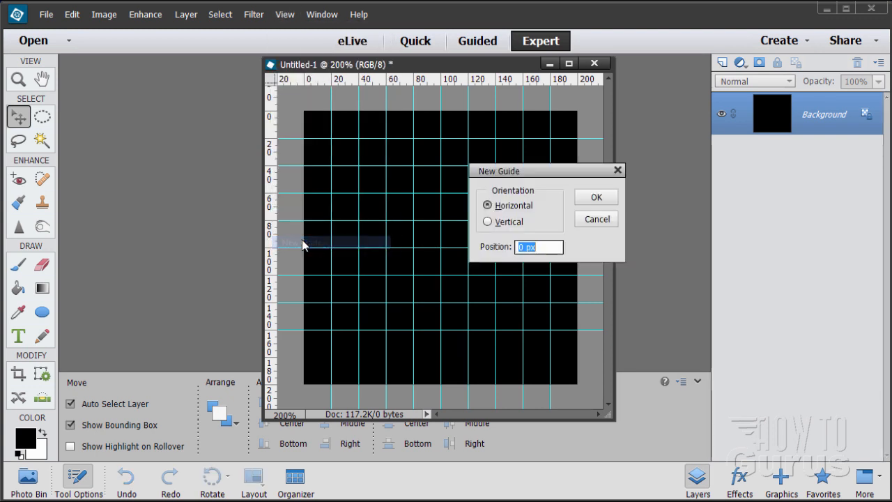
type("0")
key("Return")
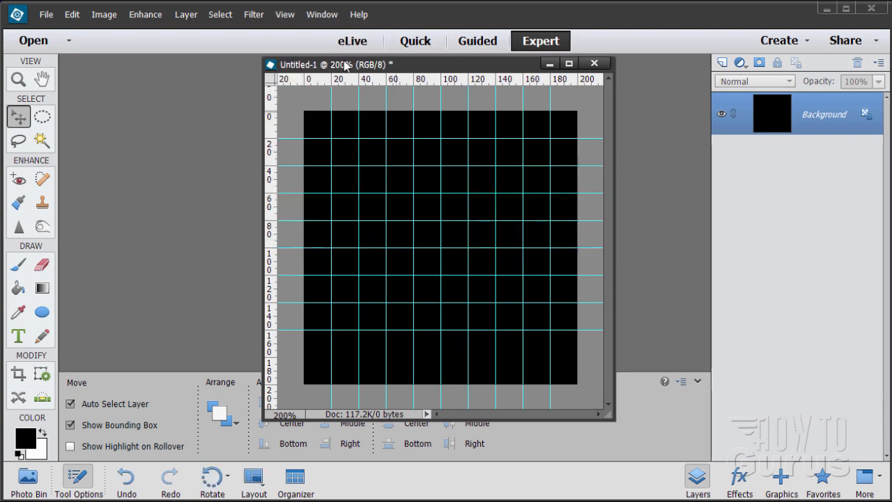
left_click(284, 14)
left_click(307, 242)
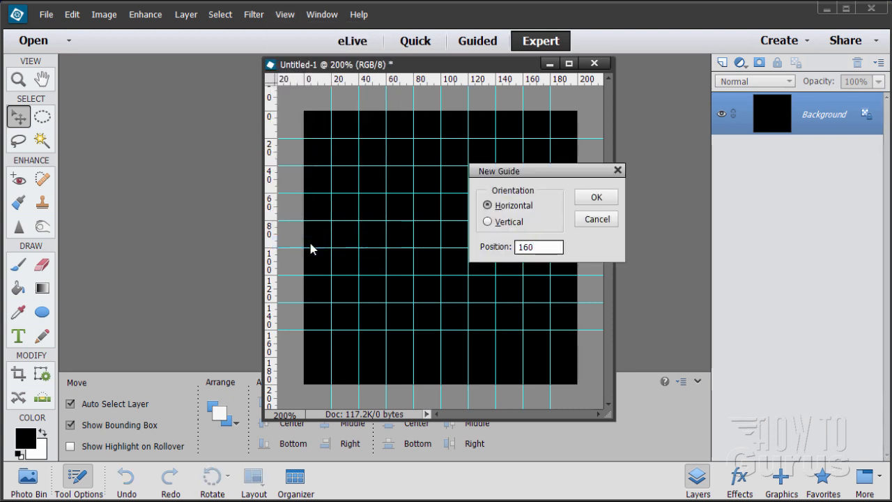
type("180")
key("Return")
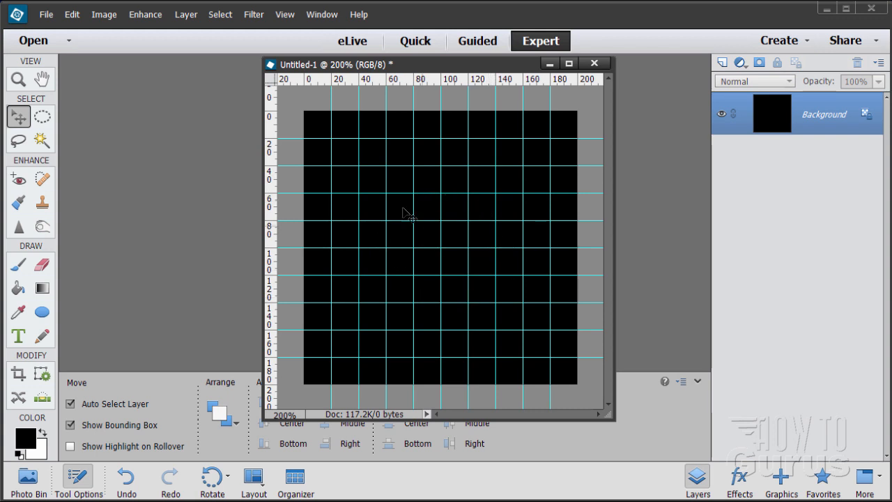
- Draw a white circle about 80 px in diameter outward from the centre of the canvas with the Ellipse tool
left_click(43, 314)
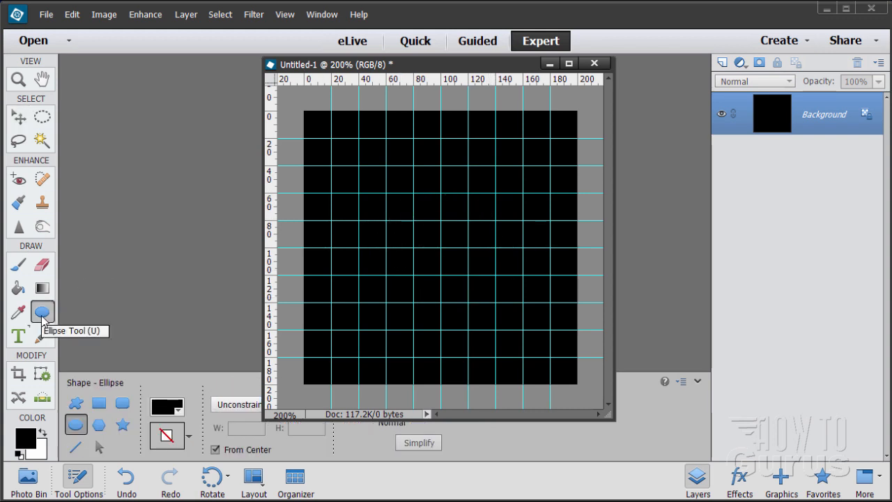
left_click(175, 409)
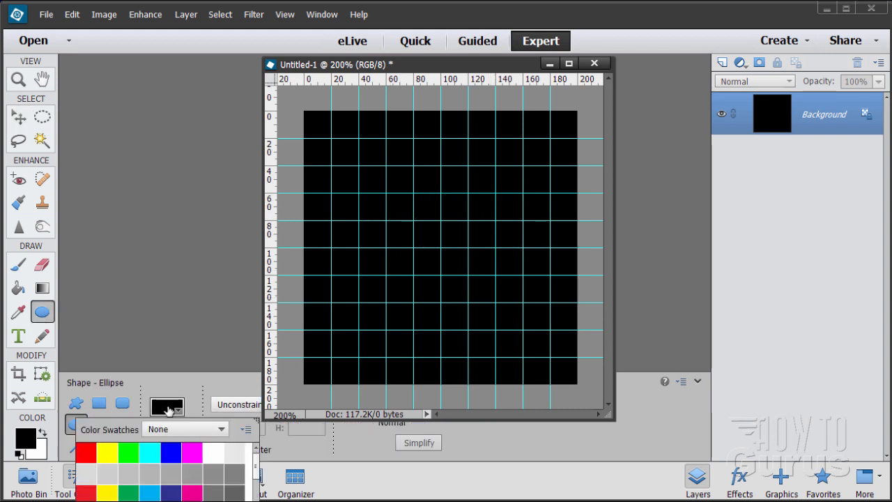
left_click(209, 446)
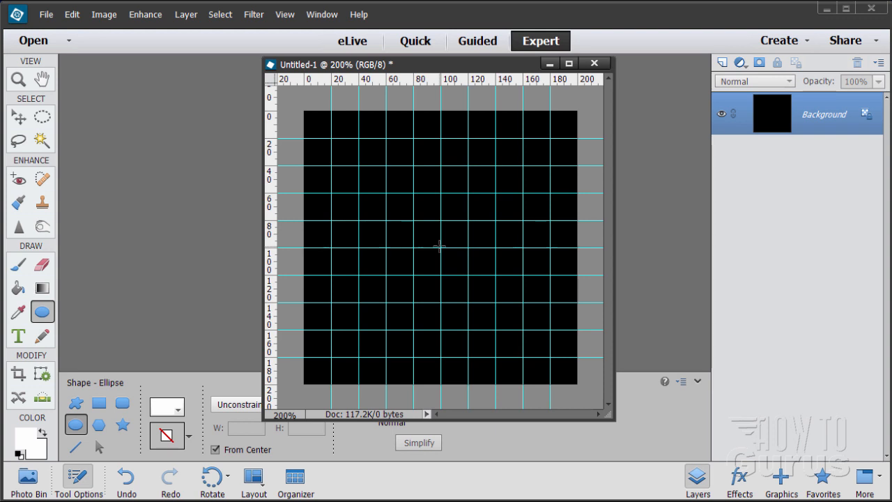
left_click_drag(439, 247, 504, 298)
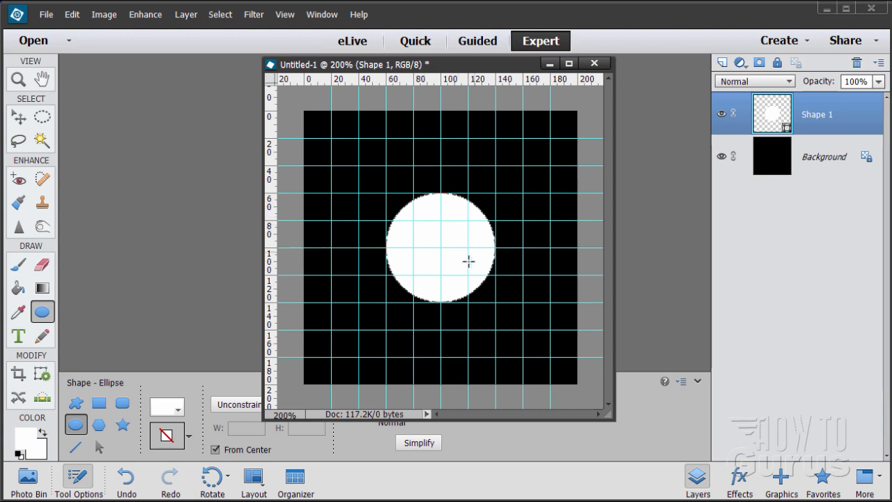
- Simplify the circle's shape layer and load its outline as a selection for use with the Gradient tool
left_click(18, 117)
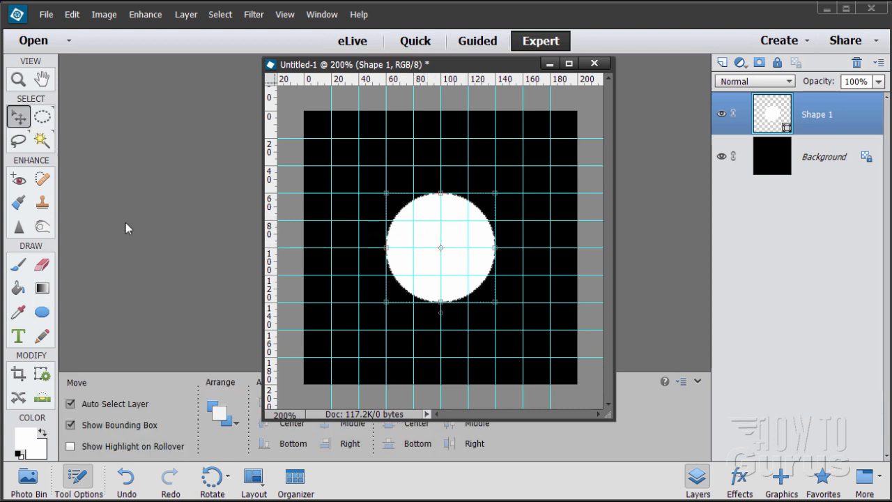
left_click(43, 288)
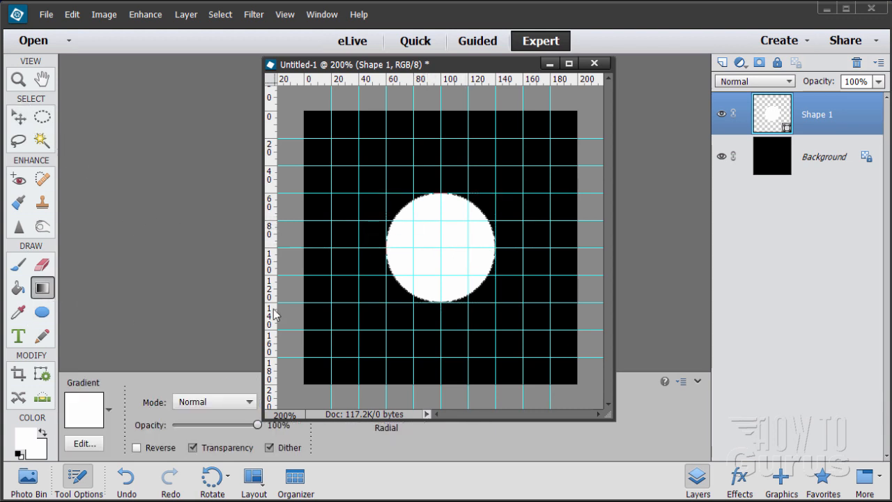
right_click(812, 113)
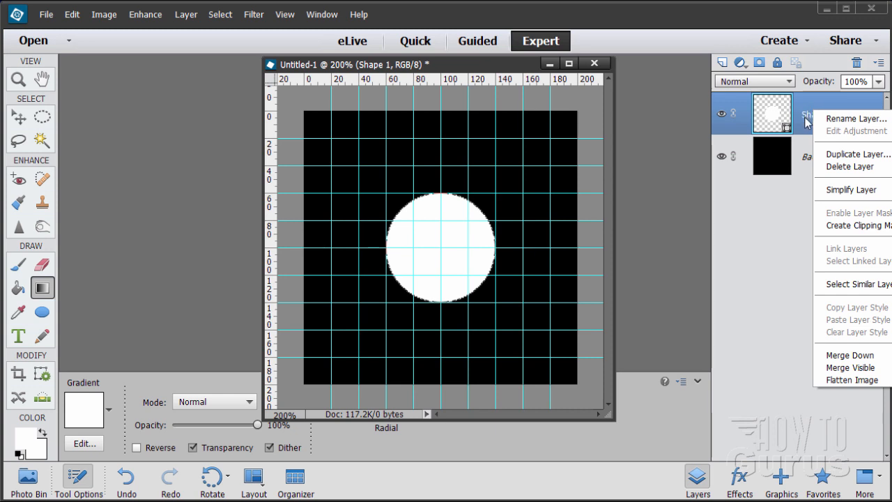
left_click(837, 190)
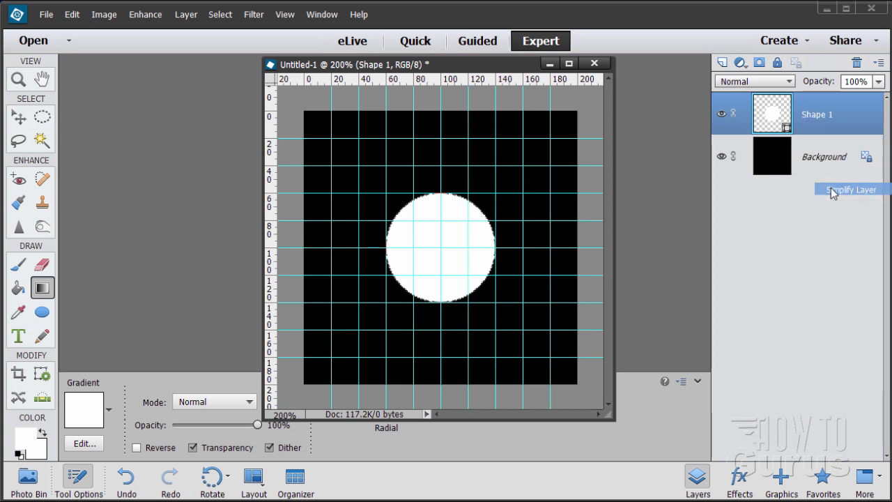
left_click(771, 125, "ctrl")
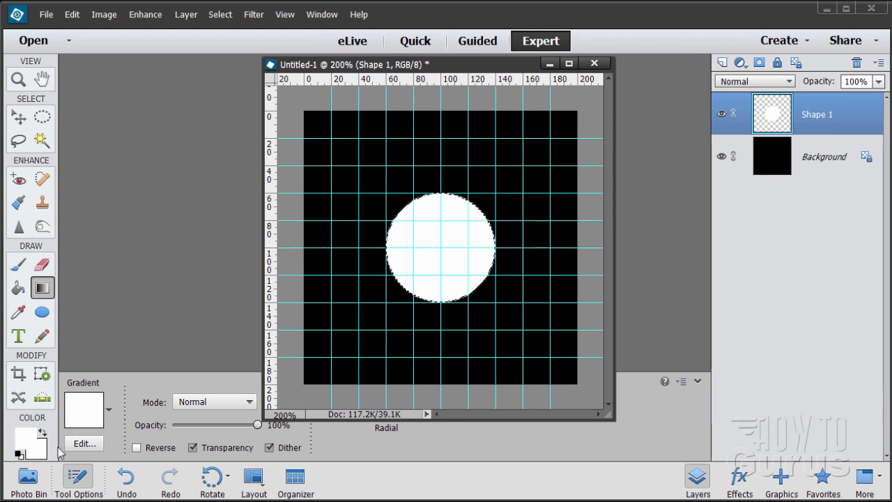
- Set the foreground color to light cyan 77fffa and return to the Gradient tool
left_click(25, 440)
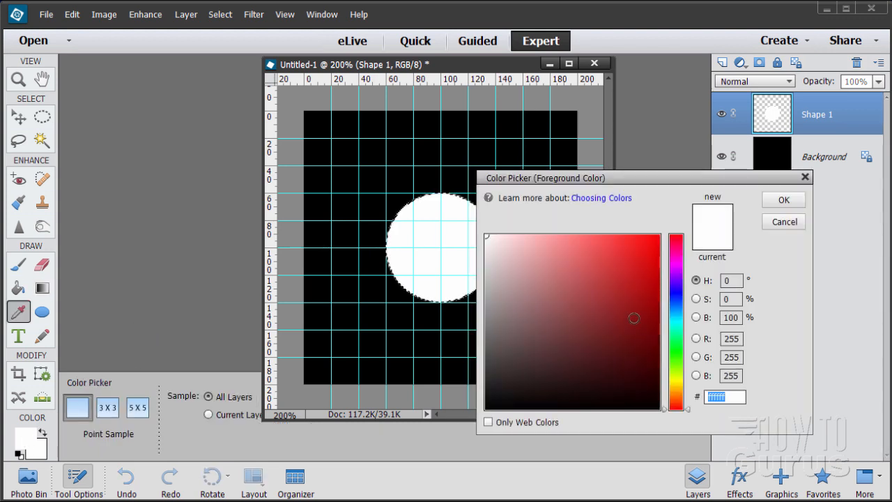
left_click(676, 322)
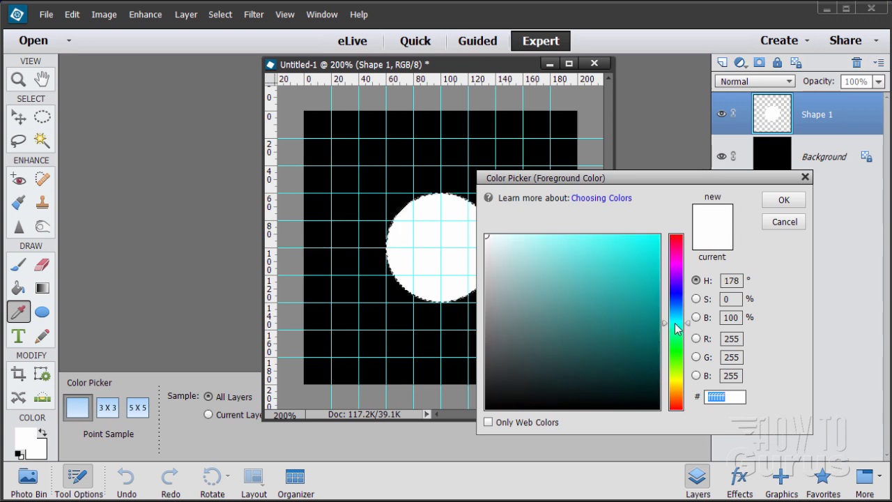
left_click_drag(583, 242, 579, 236)
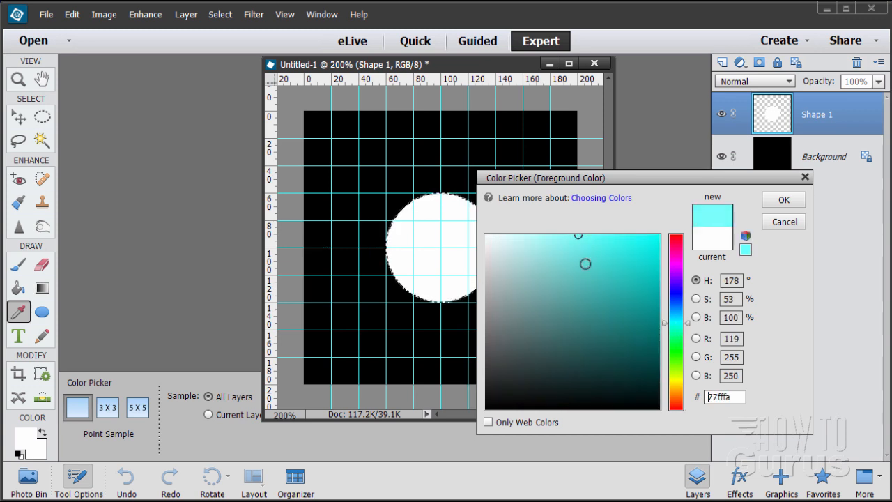
left_click(784, 200)
key("g")
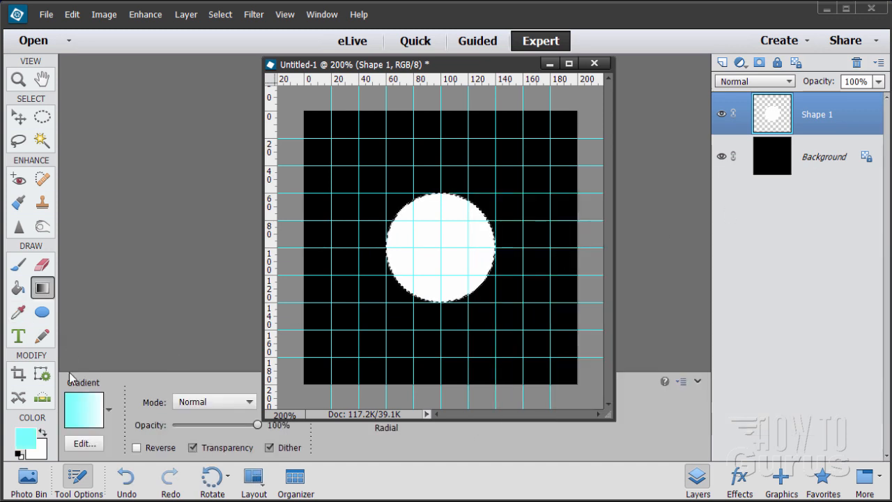
- Set the background color to dark blue 02166c and return to the Gradient tool
left_click(44, 456)
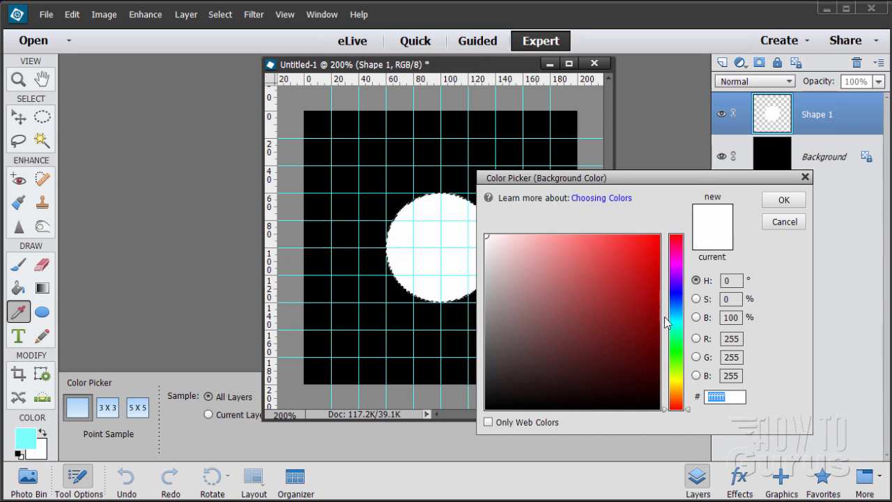
left_click(676, 298)
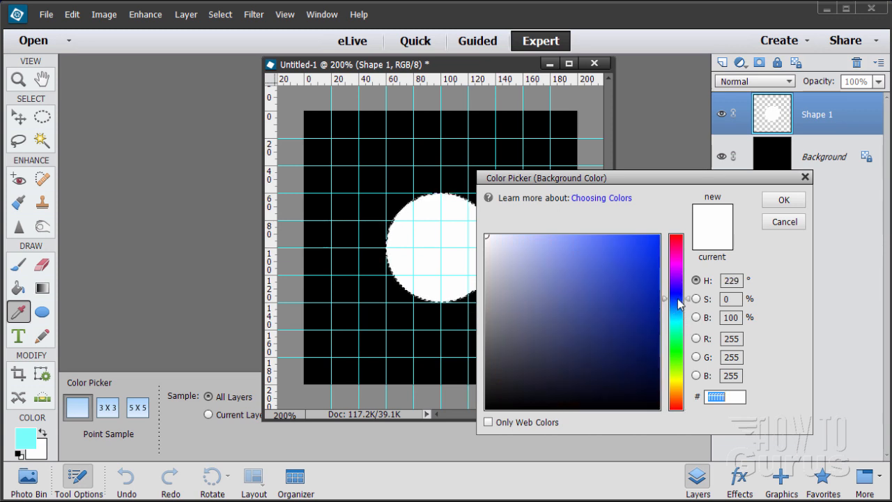
left_click(657, 336)
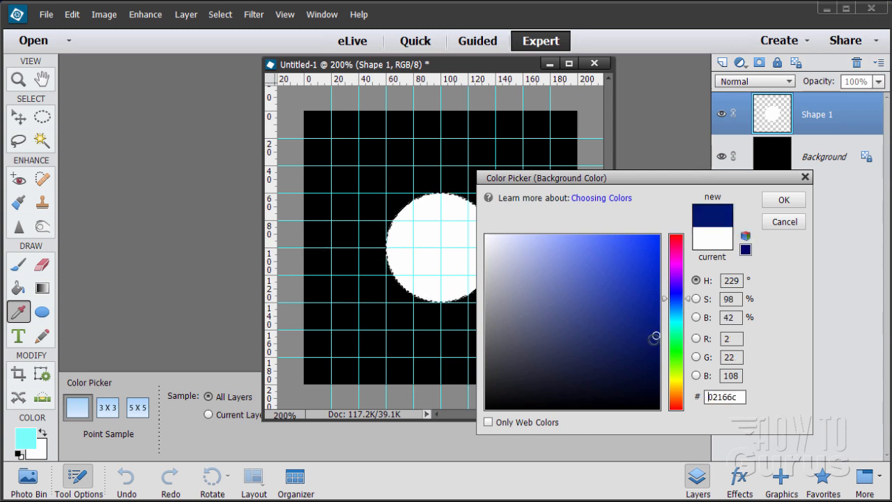
left_click(784, 200)
key("g")
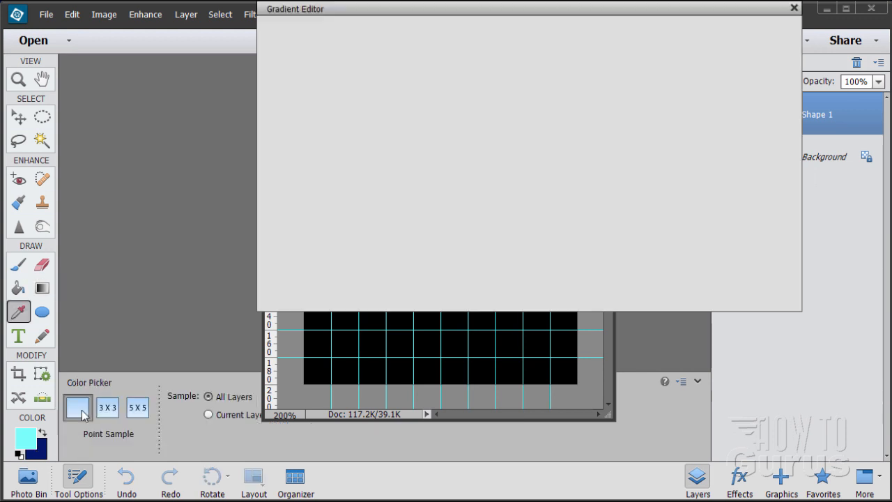
- Set the gradient to the Foreground to Background preset with the Radial style
left_click(82, 411)
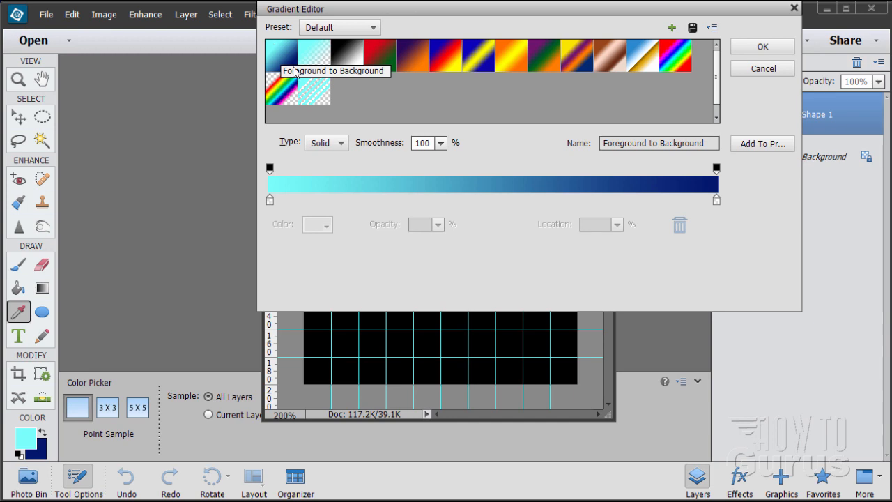
left_click(778, 46)
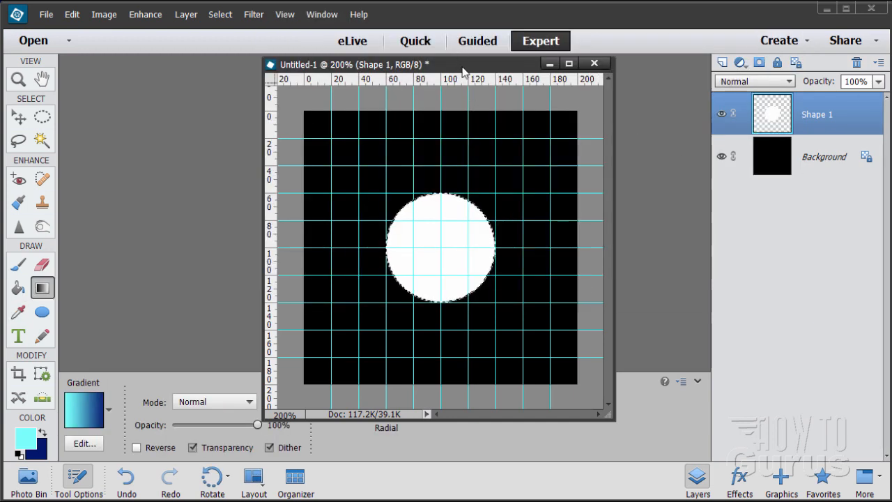
left_click_drag(464, 70, 678, 85)
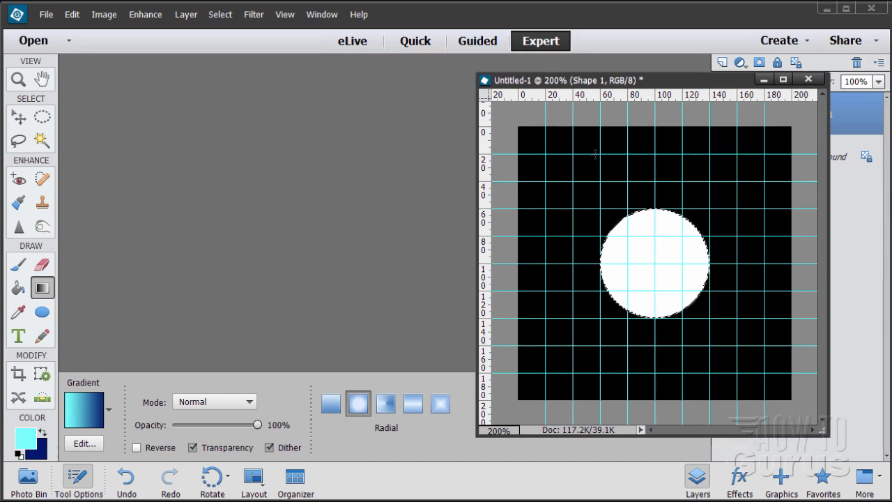
left_click(357, 408)
left_click_drag(655, 80, 383, 66)
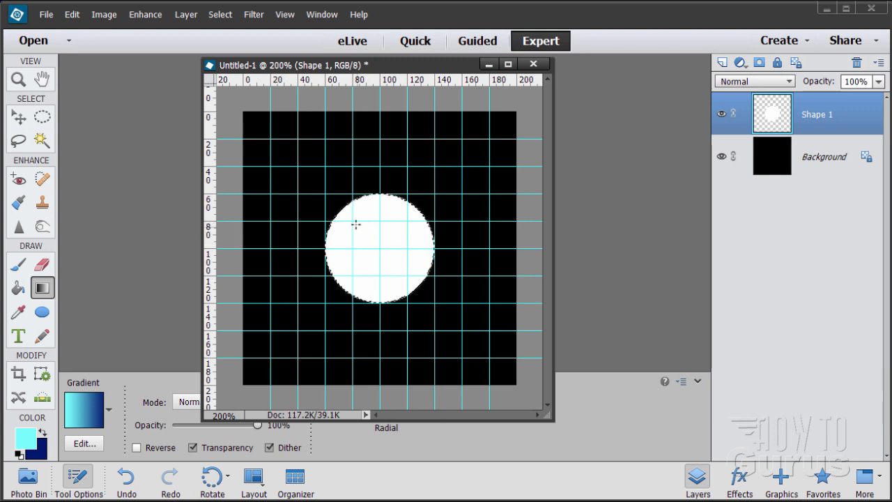
- Fill the selected circle with the radial gradient from its upper-left highlight toward its lower-right edge, and deselect it
left_click_drag(355, 224, 406, 280)
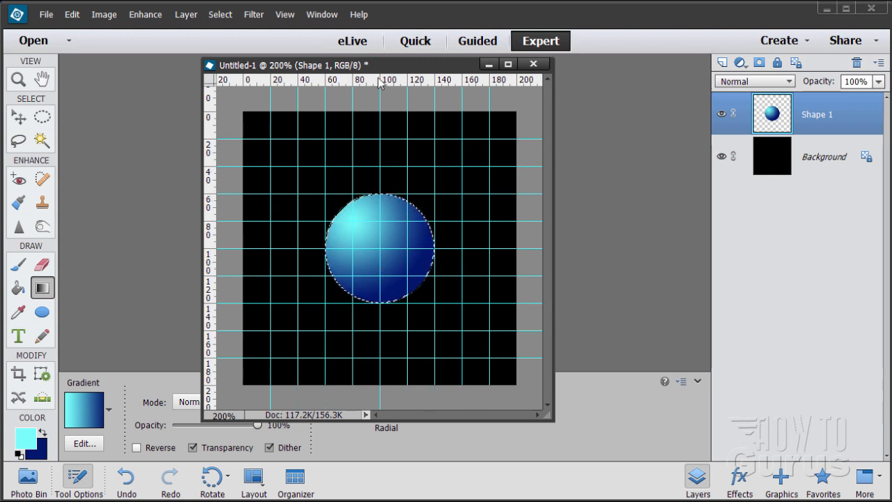
left_click(220, 14)
left_click(230, 42)
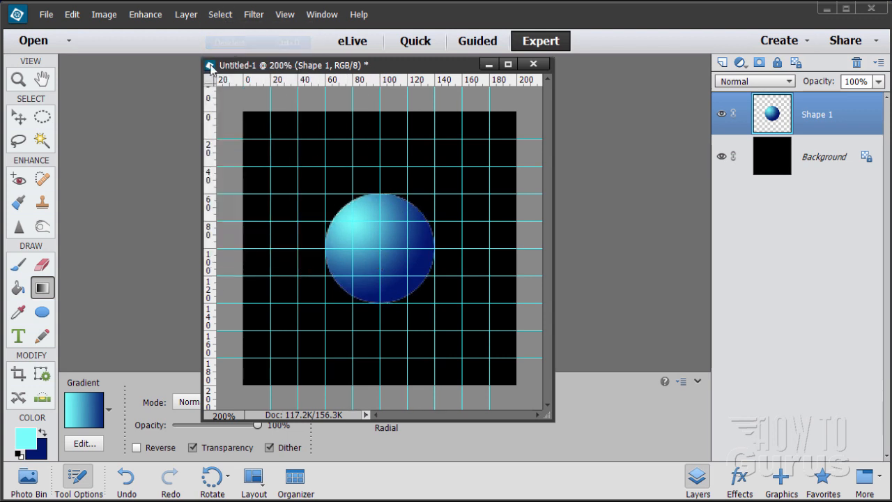
- Hide the guides and examine the shaded sphere at 100% and 200% zoom
left_click(283, 14)
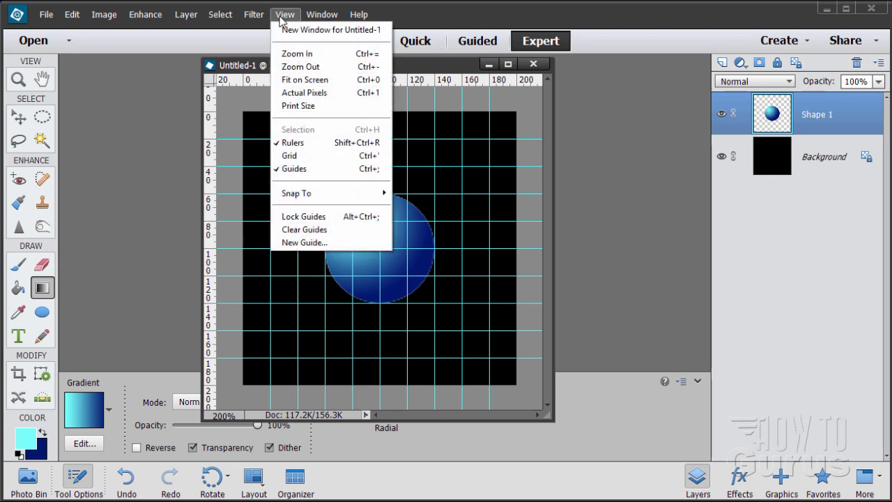
left_click(308, 170)
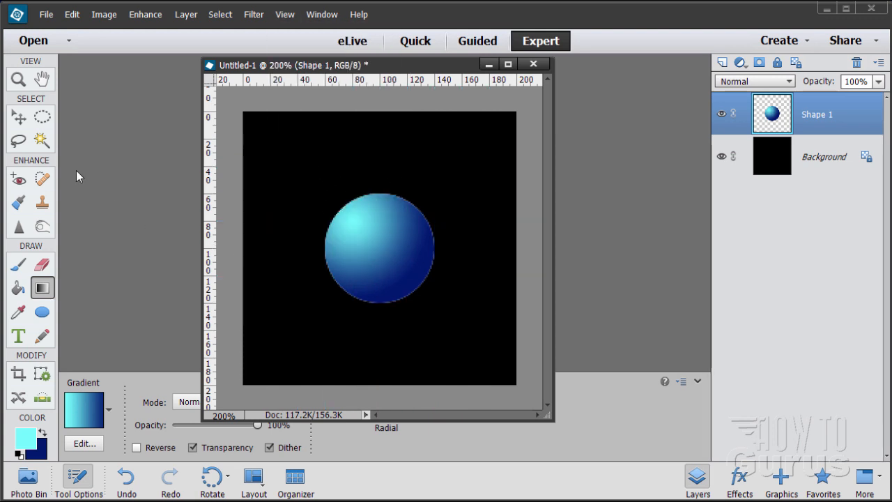
left_click(18, 117)
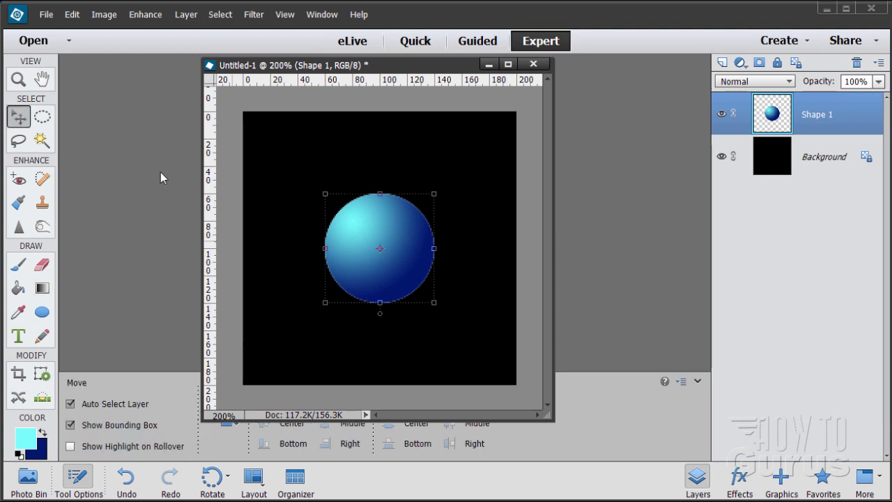
left_click(18, 81)
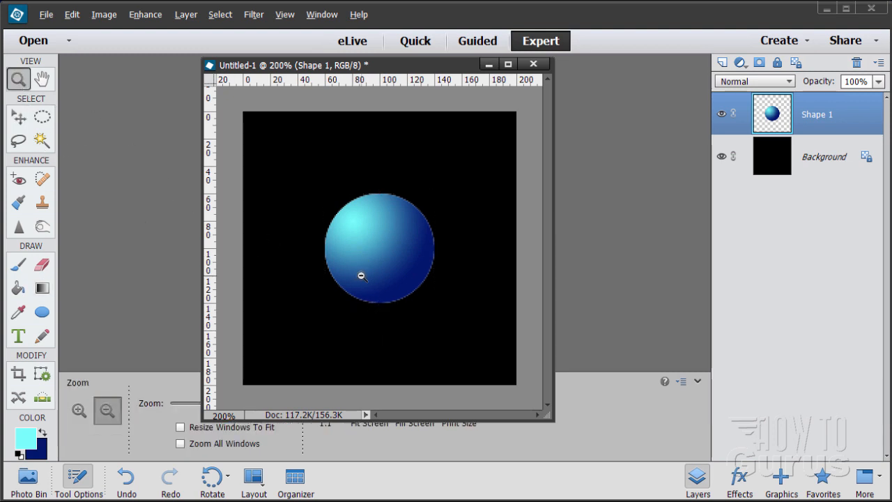
left_click(352, 276, "alt")
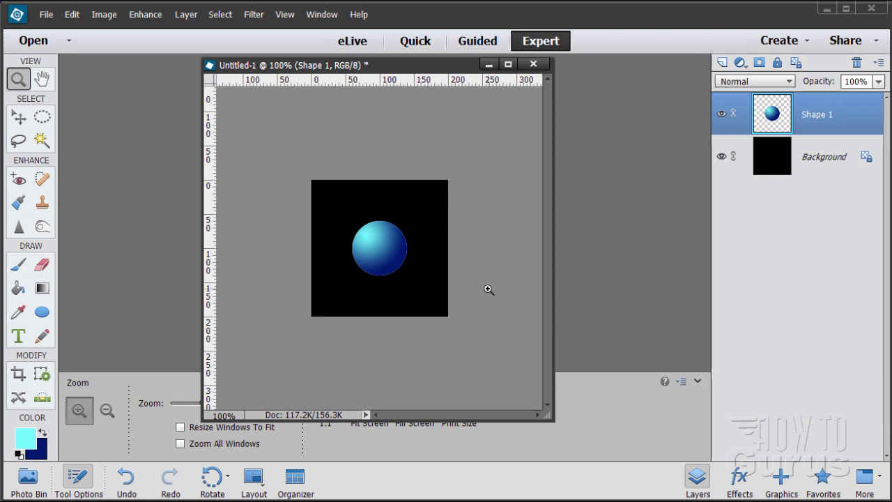
left_click(383, 258)
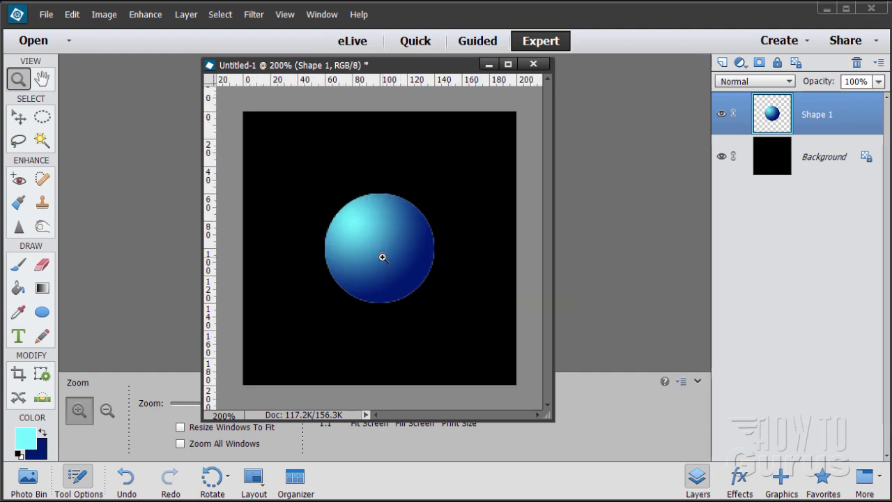
- Show the guides again and activate the Move tool
left_click(286, 15)
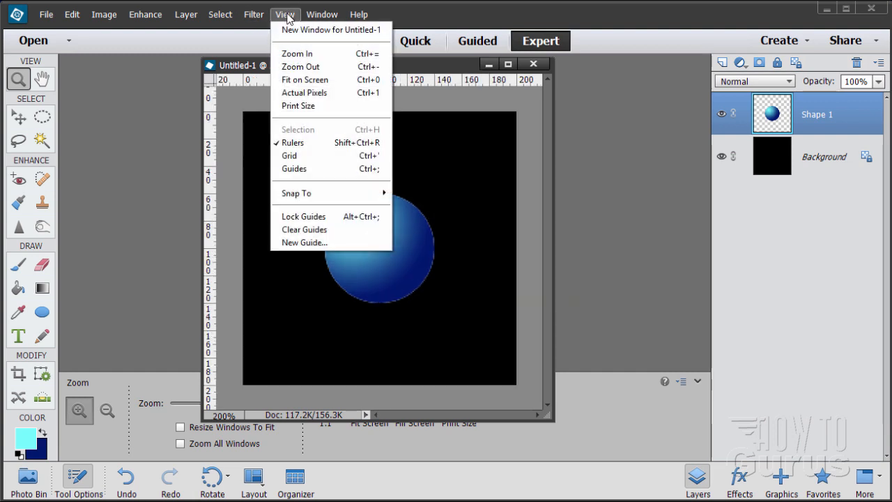
left_click(296, 173)
key("v")
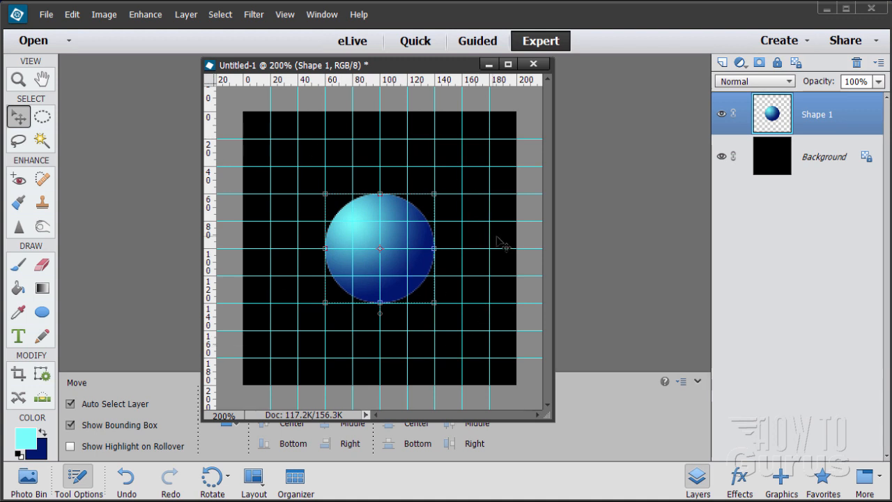
- Hide the black Background layer and add the thin circle outline from the Shapes graphics to the document
left_click(723, 157)
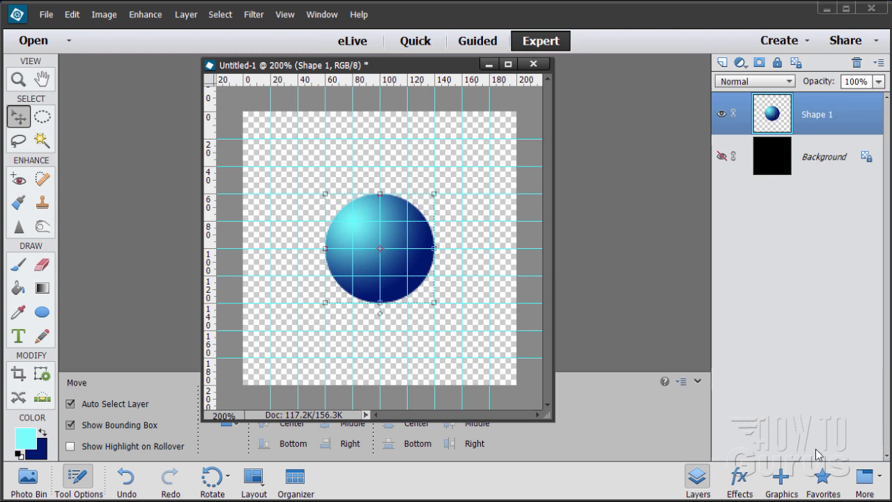
left_click(784, 478)
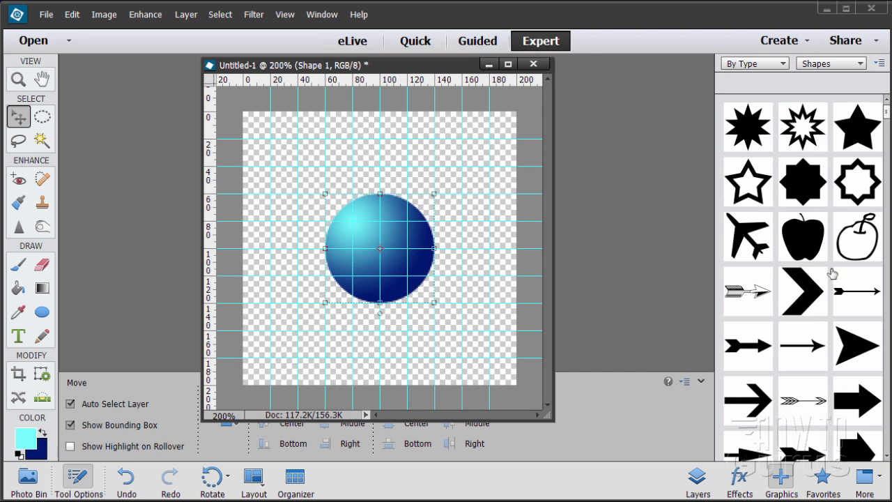
scroll(832, 273, "down", 10)
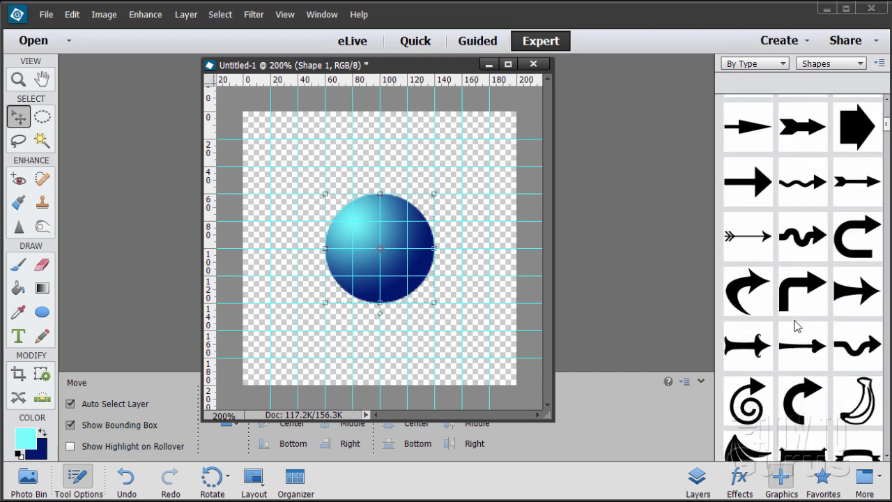
scroll(798, 326, "down", 10)
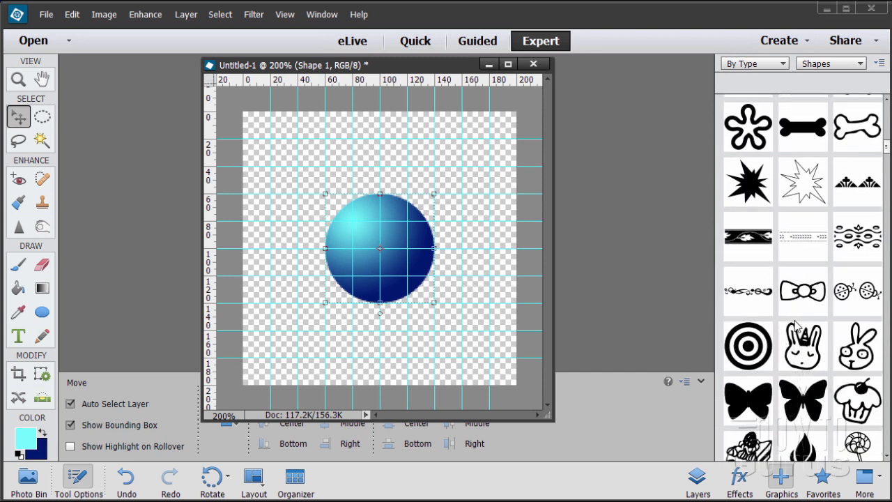
scroll(797, 325, "down", 10)
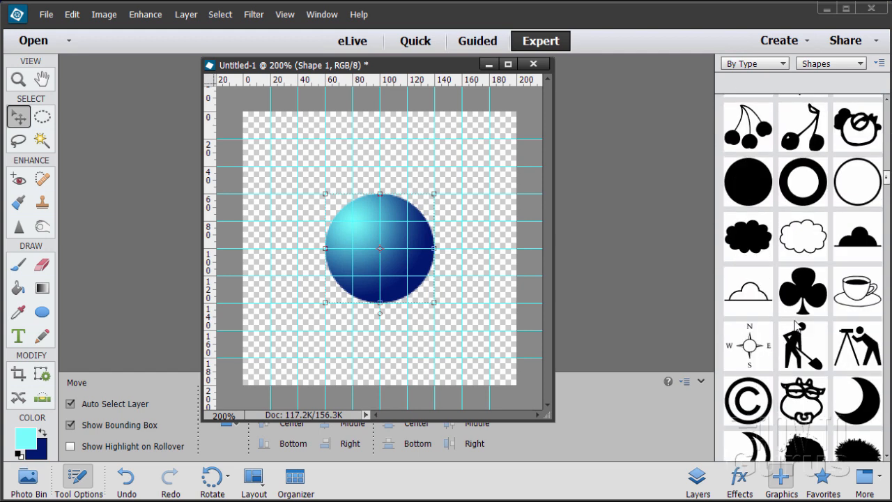
scroll(795, 324, "up", 1)
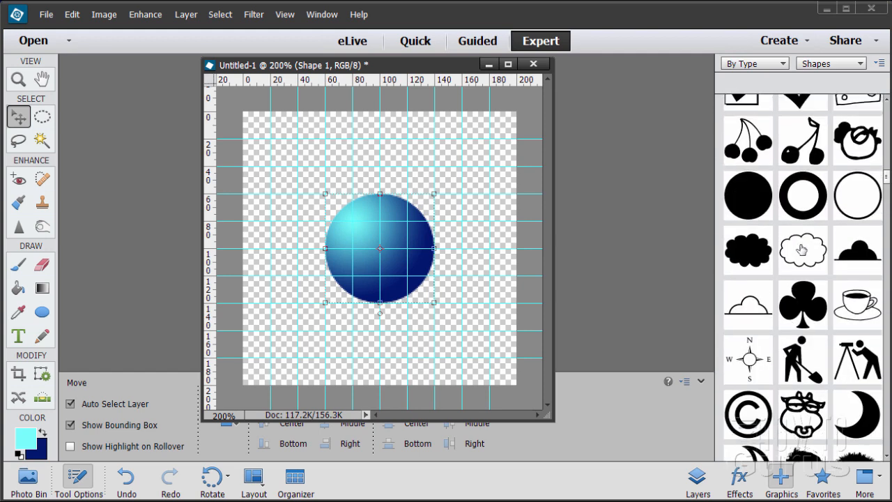
left_click(850, 205)
double_click(862, 202)
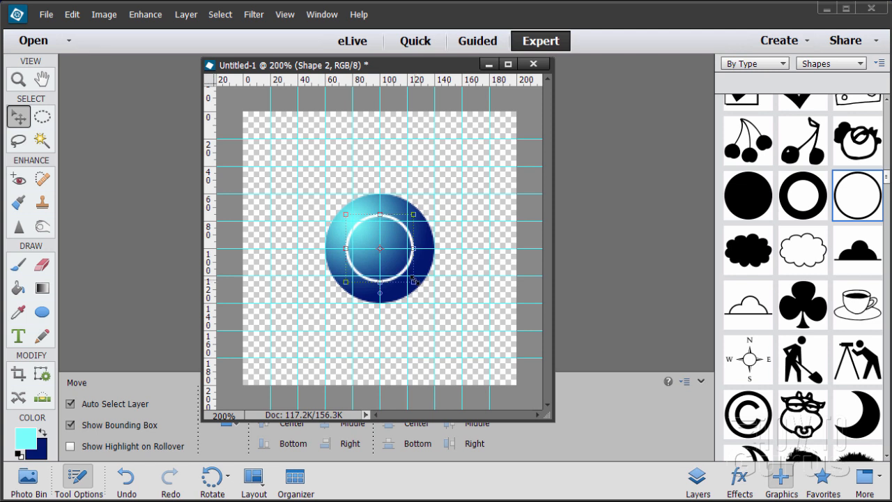
- Scale the new ring up proportionally until it surrounds the planet, about 105 px across
left_click_drag(413, 280, 462, 329)
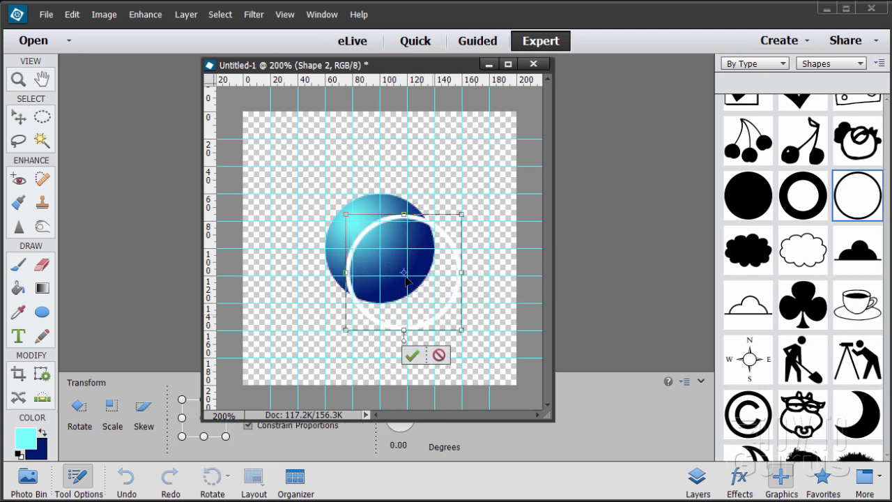
left_click_drag(347, 214, 294, 165)
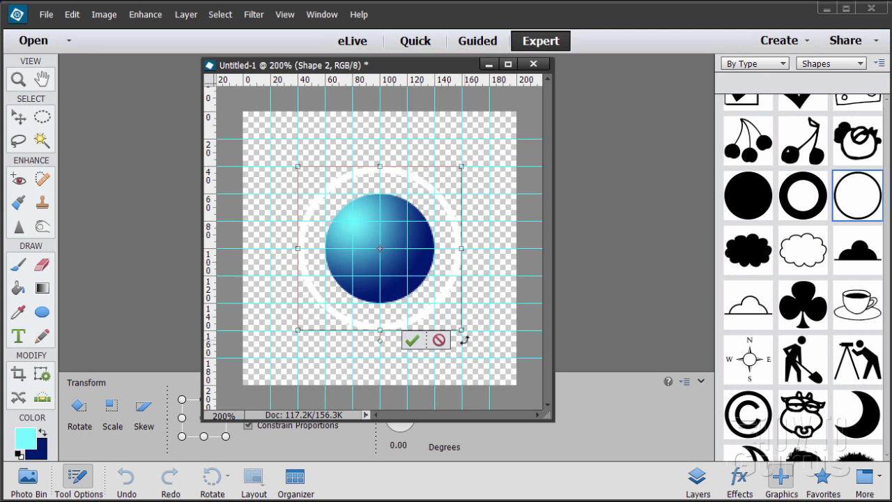
left_click_drag(462, 328, 454, 320)
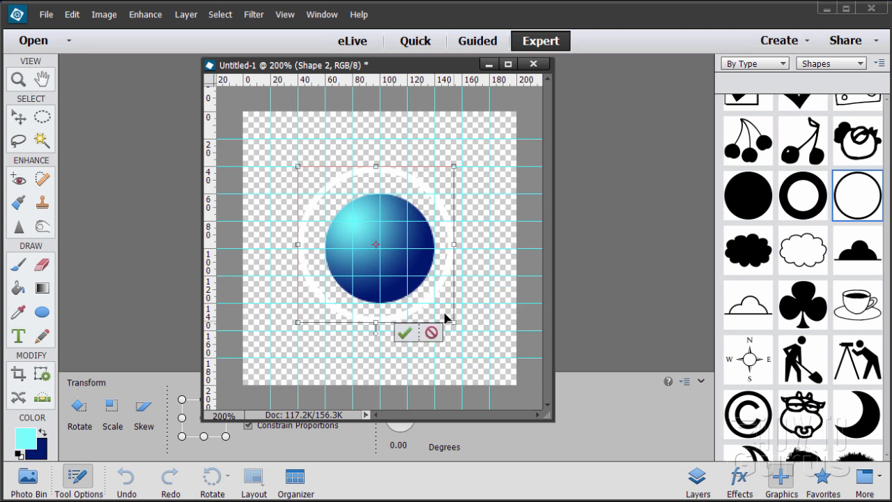
left_click_drag(296, 167, 309, 175)
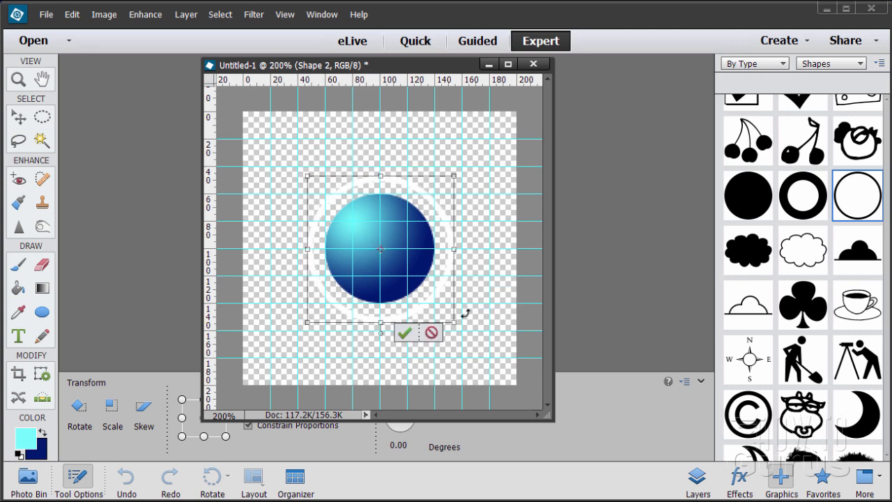
left_click_drag(451, 323, 449, 320)
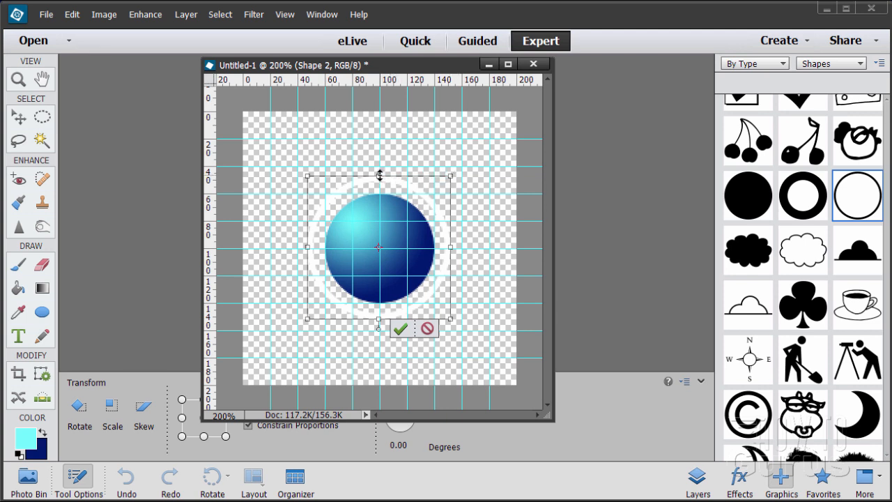
- Fine-tune the ring's width and height separately to about 100 px each, centred on the planet, and apply the transform
left_click_drag(380, 175, 379, 179)
left_click_drag(452, 252, 451, 254)
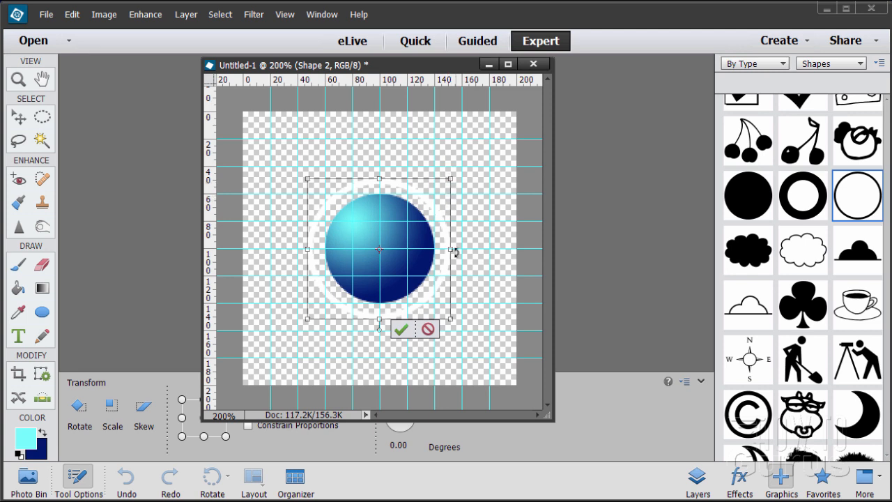
left_click_drag(450, 250, 447, 251)
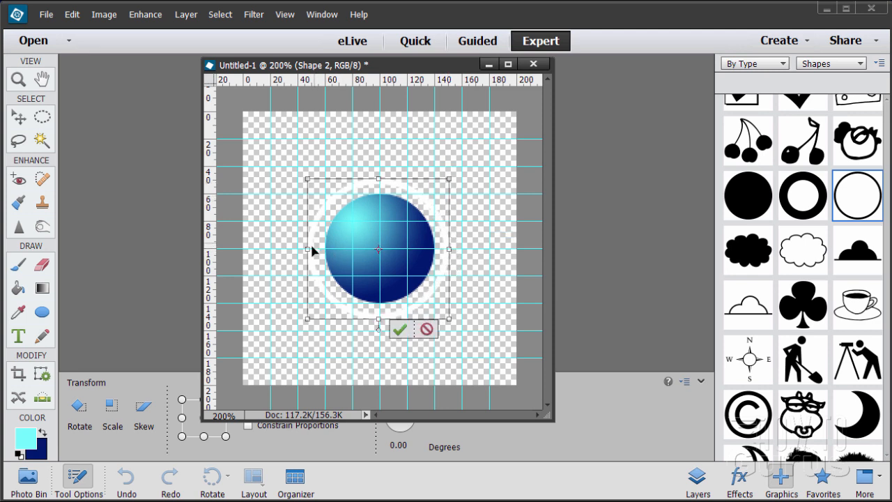
left_click_drag(308, 248, 310, 250)
left_click_drag(452, 249, 447, 249)
left_click(397, 329)
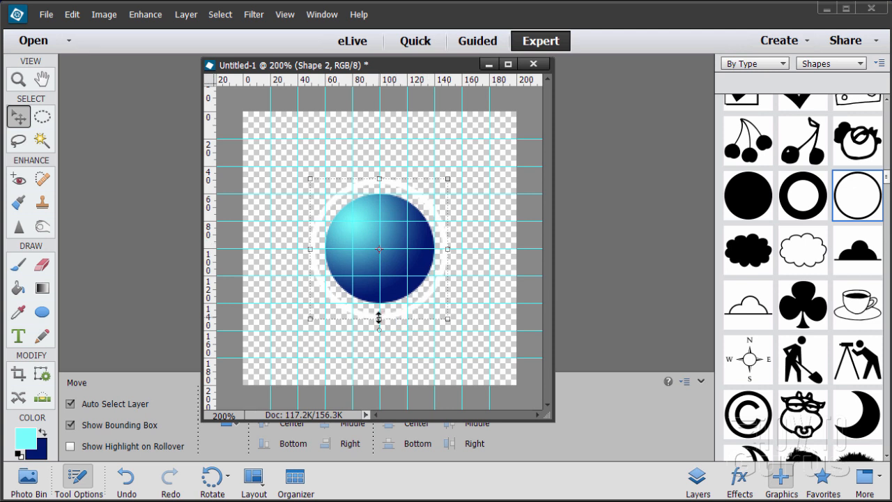
left_click_drag(379, 318, 379, 318)
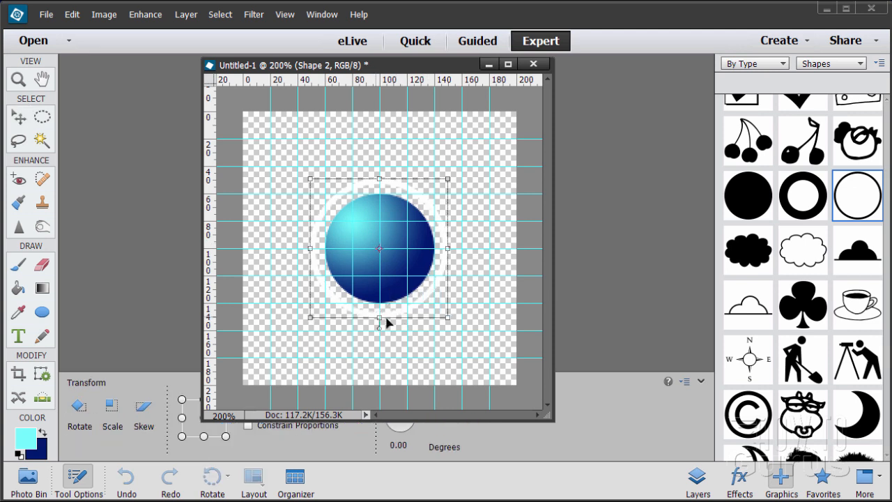
left_click(401, 330)
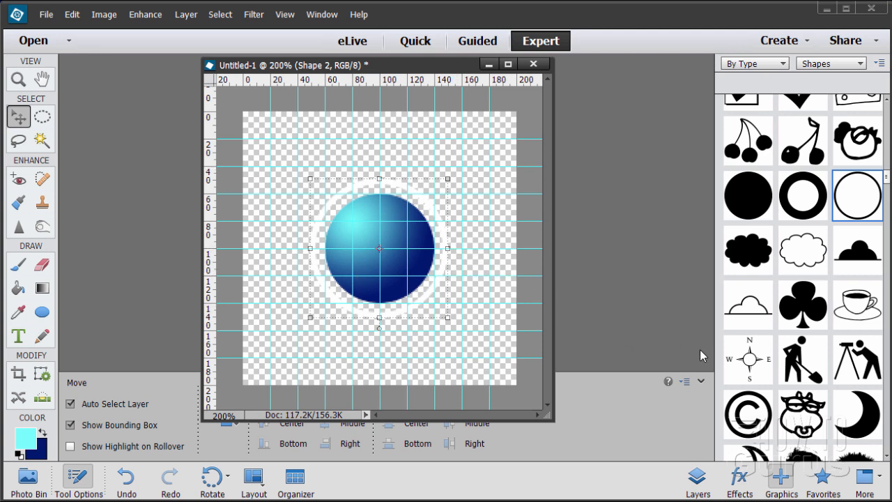
- Apply the fifth Wow Chrome layer style to the ring
left_click(747, 477)
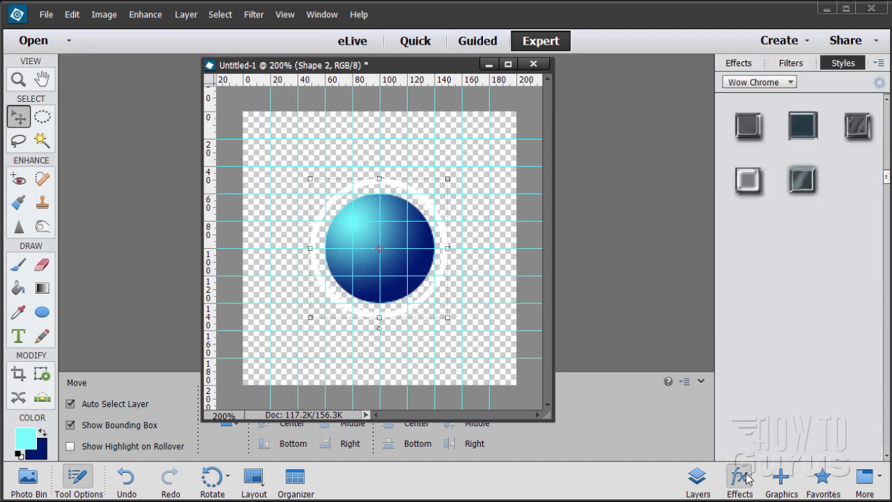
left_click(754, 84)
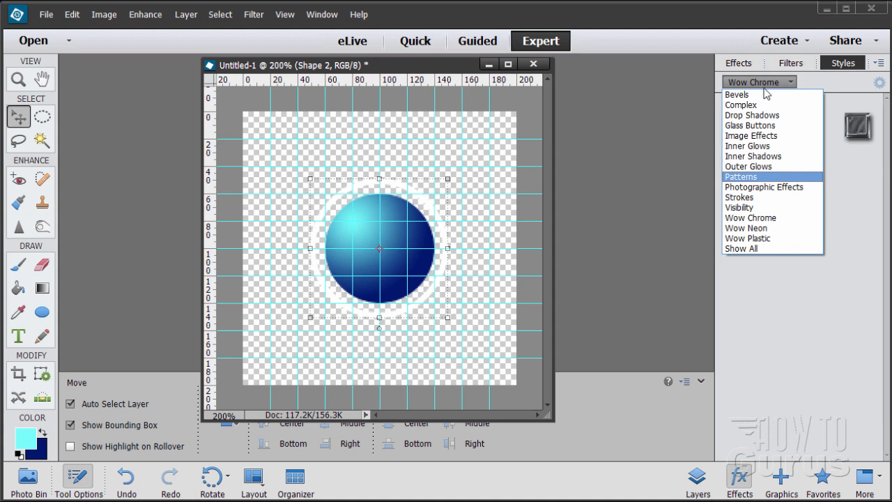
left_click(742, 218)
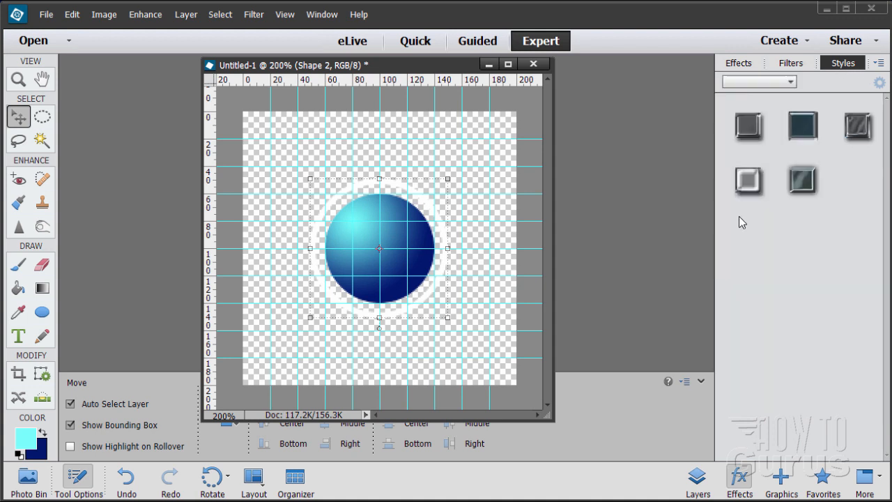
left_click(803, 188)
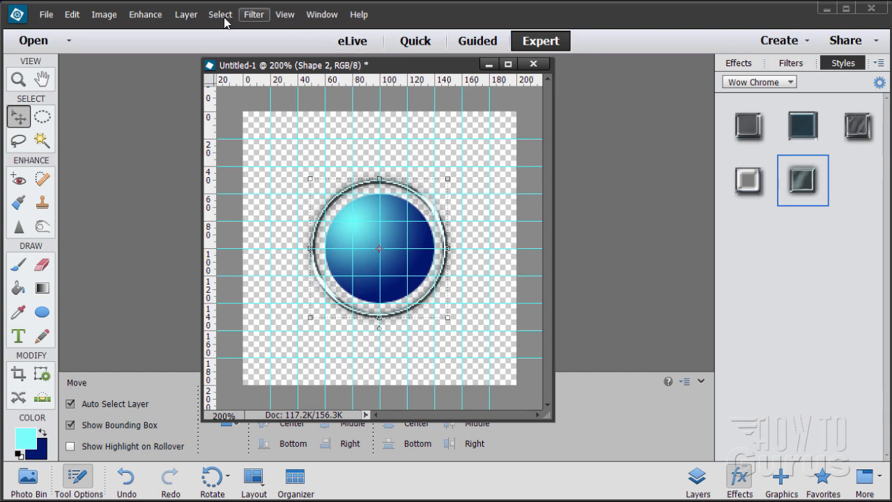
- Turn off the Drop Shadow in the ring's layer style settings, keeping the Bevel on
left_click(186, 14)
mouse_move(213, 94)
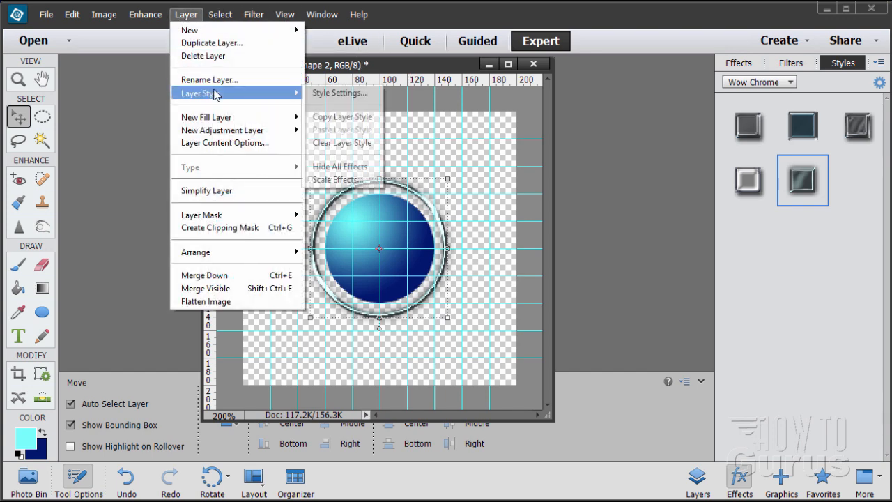
left_click(319, 94)
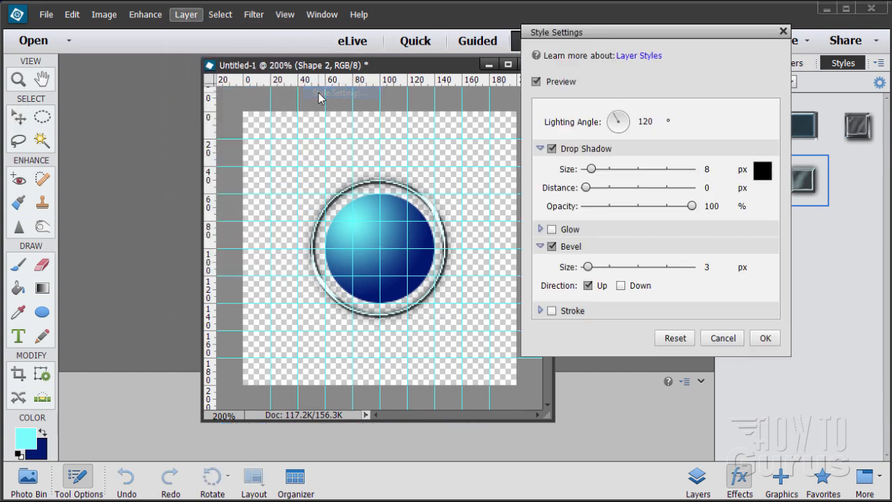
left_click(552, 149)
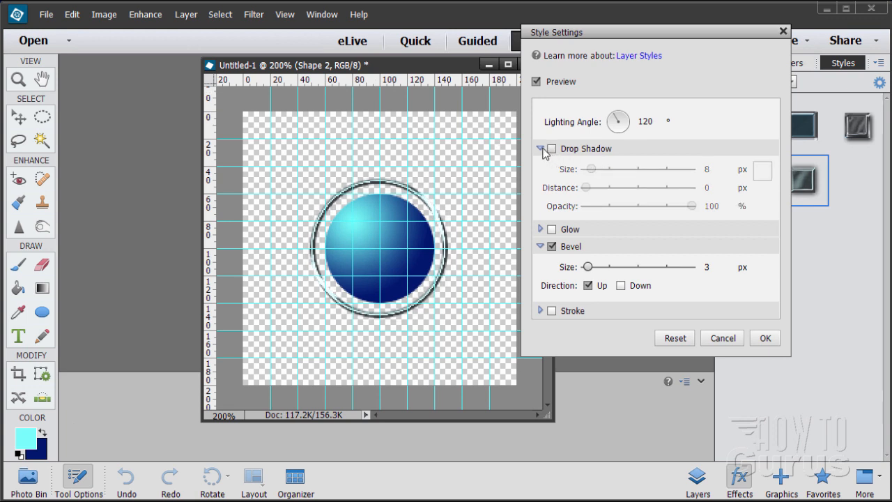
left_click(541, 148)
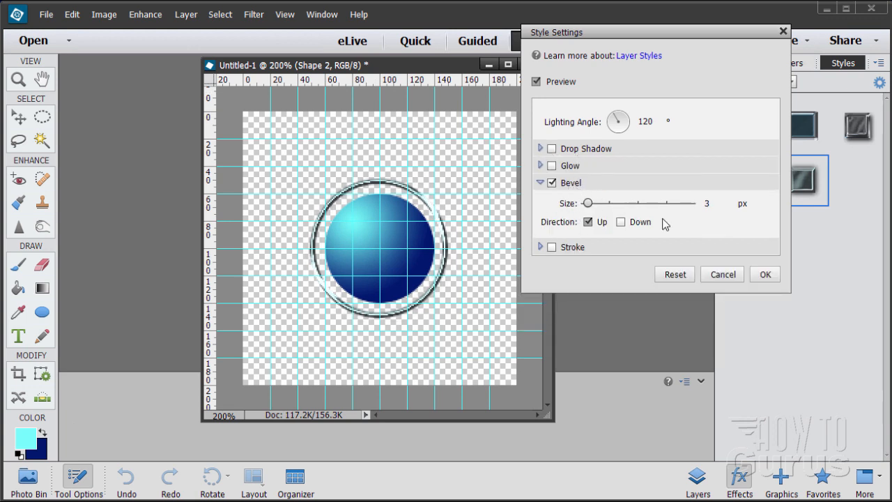
left_click(763, 274)
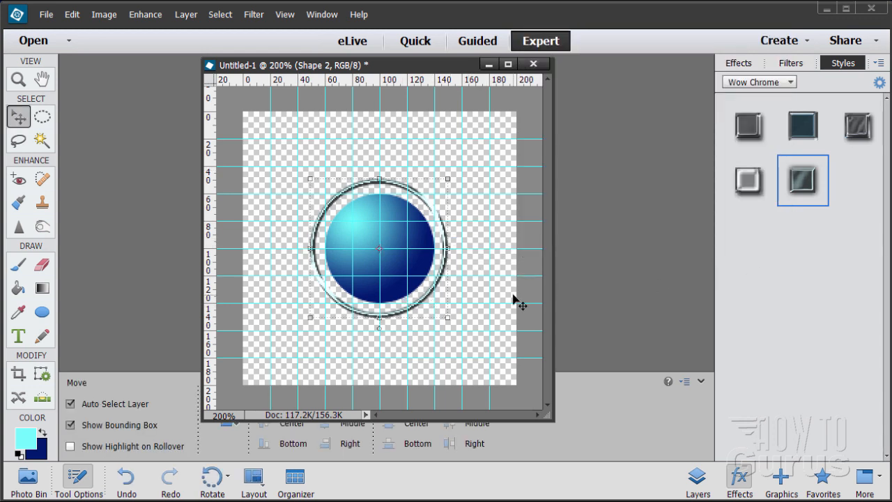
- Make the black Background layer visible again and hide the guides
left_click(698, 479)
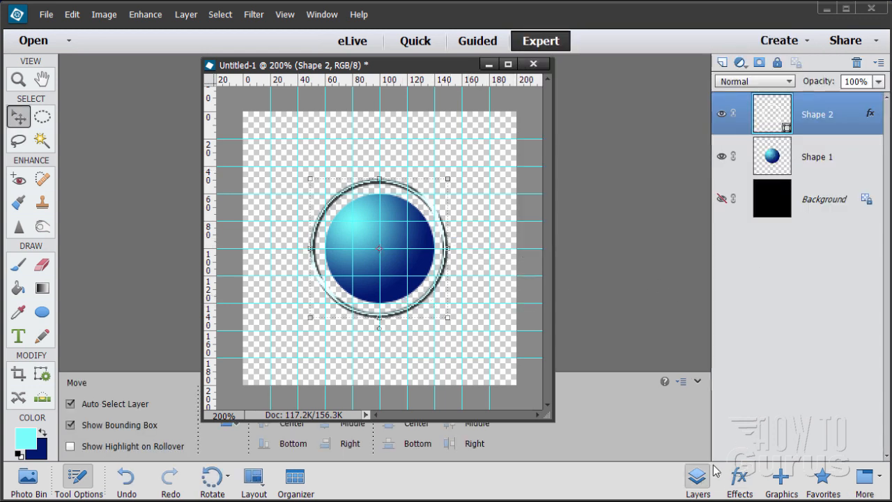
left_click(721, 199)
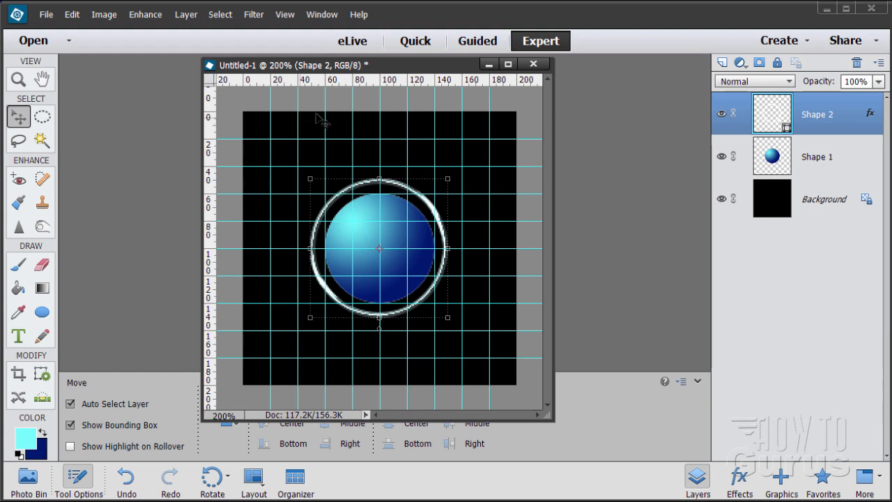
left_click(282, 15)
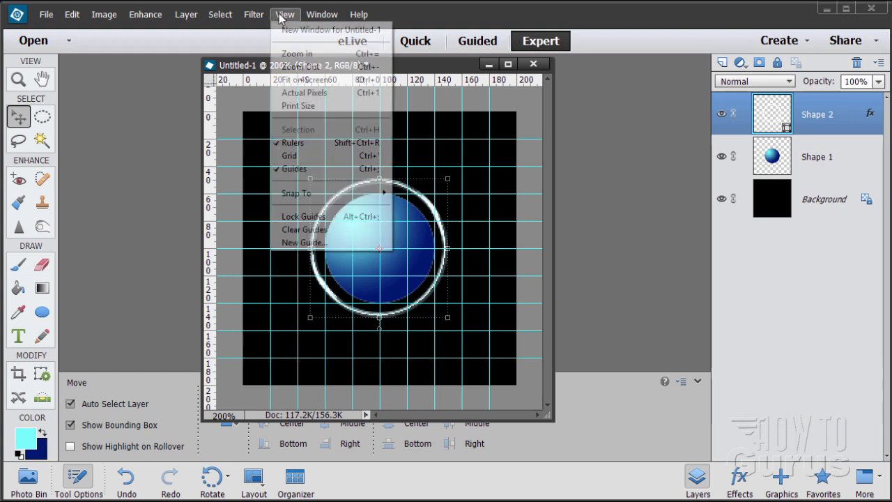
left_click(300, 168)
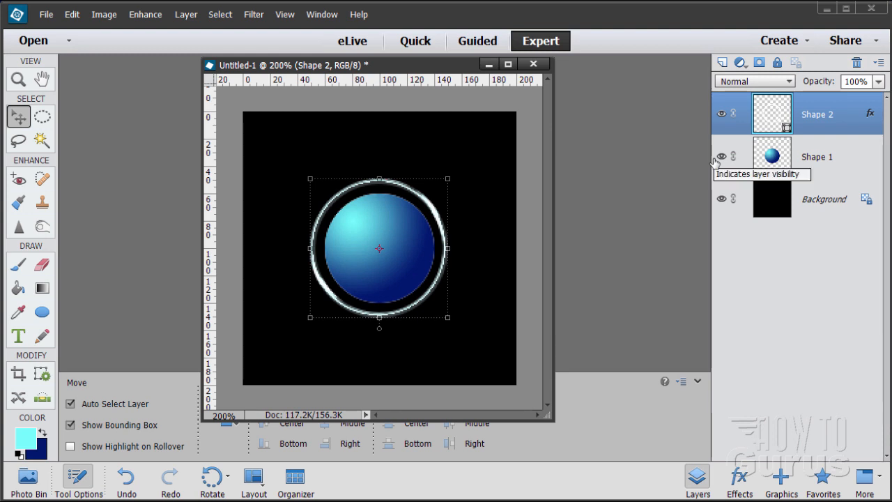
- Nudge the chrome ring one pixel to the right around the planet and show the guides again
key("Right")
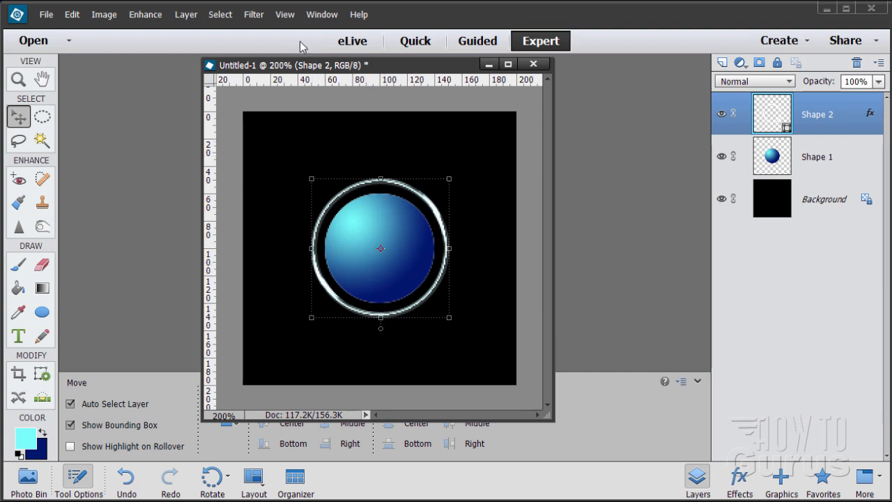
left_click(285, 14)
left_click(293, 169)
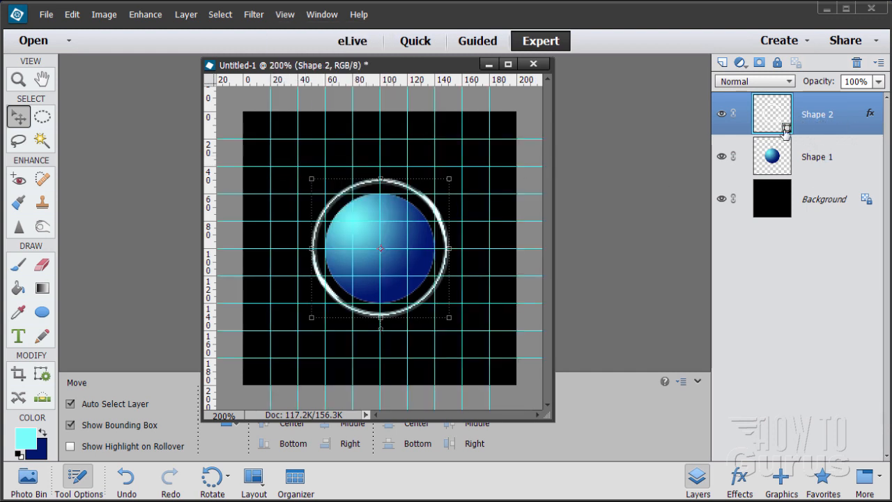
- Duplicate the Shape 2 ring, squash the copy vertically to span the 60 to 140 guides, and hide the original ring
left_click_drag(786, 129, 724, 61)
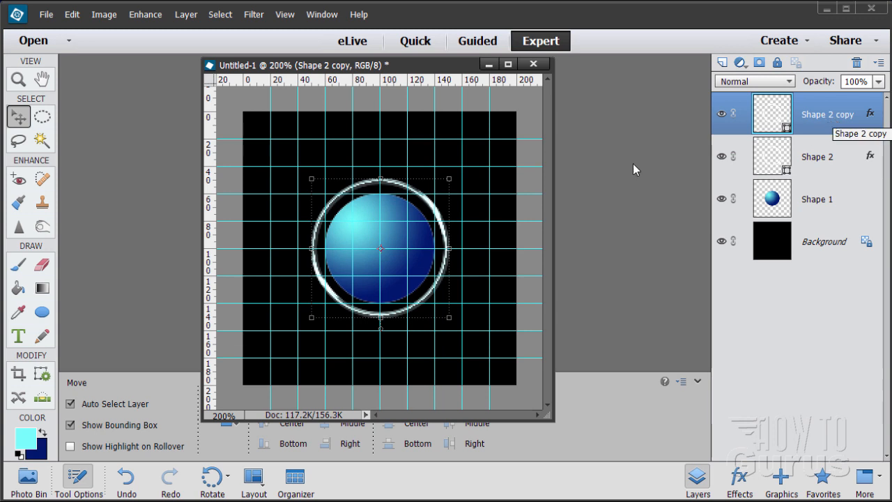
left_click_drag(381, 318, 380, 303)
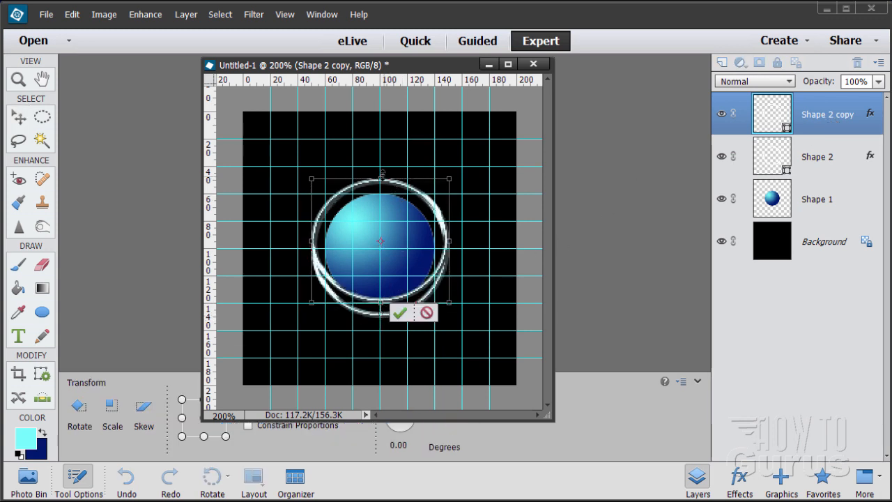
left_click_drag(382, 174, 383, 195)
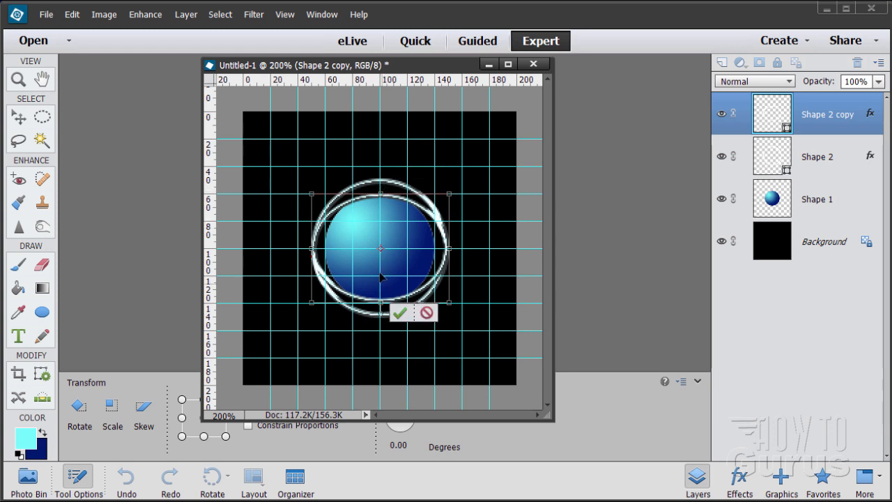
left_click(400, 314)
left_click(722, 156)
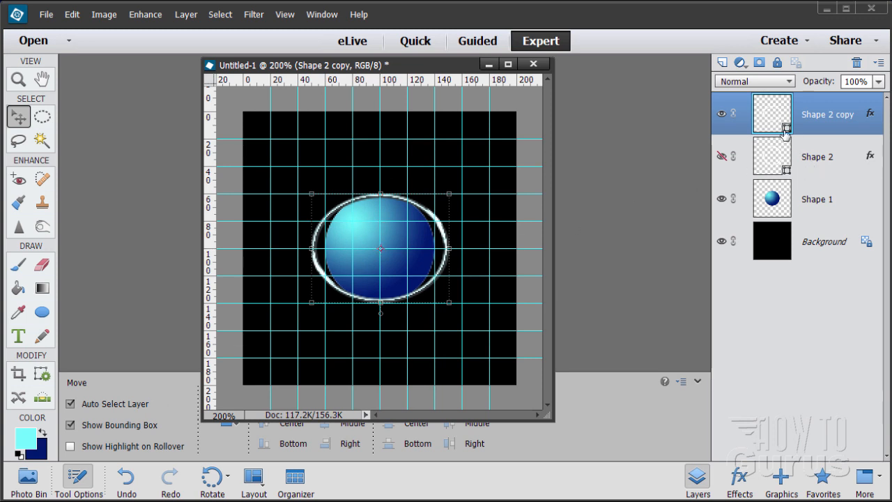
- Duplicate the Shape 2 copy ring, squash the duplicate vertically to span the 80 to 120 guides, and hide Shape 2 copy
left_click_drag(767, 122, 723, 64)
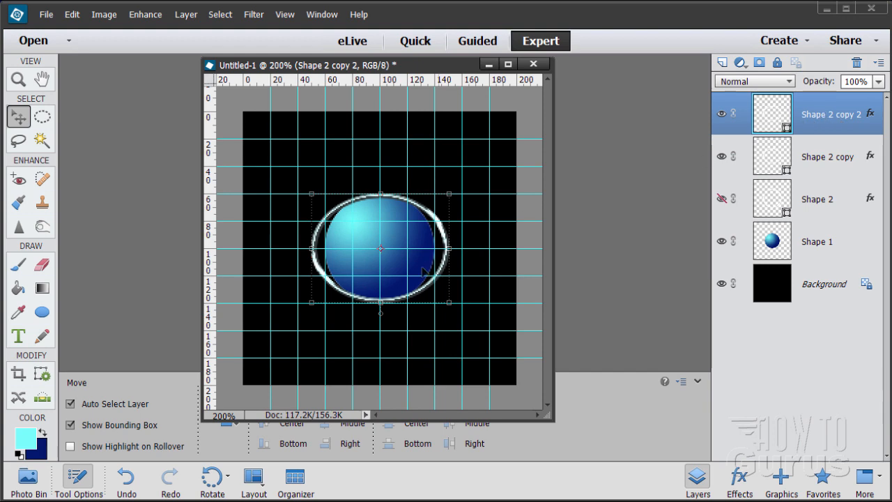
double_click(380, 300)
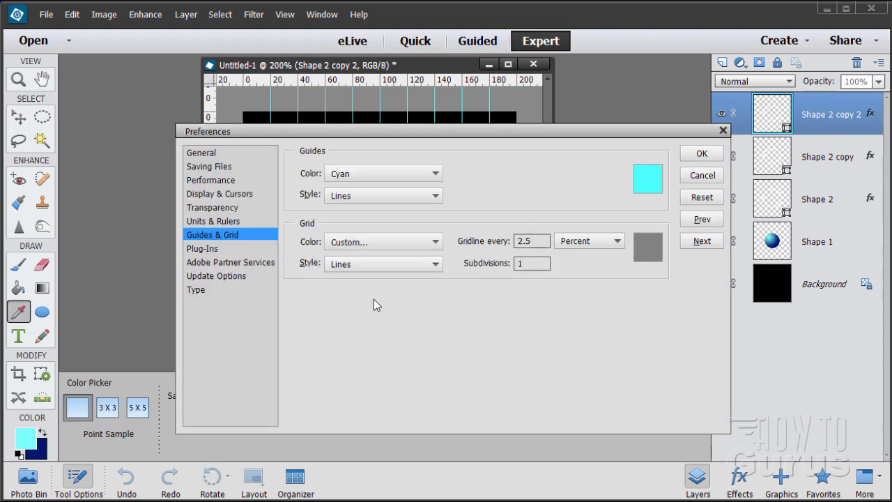
left_click(703, 175)
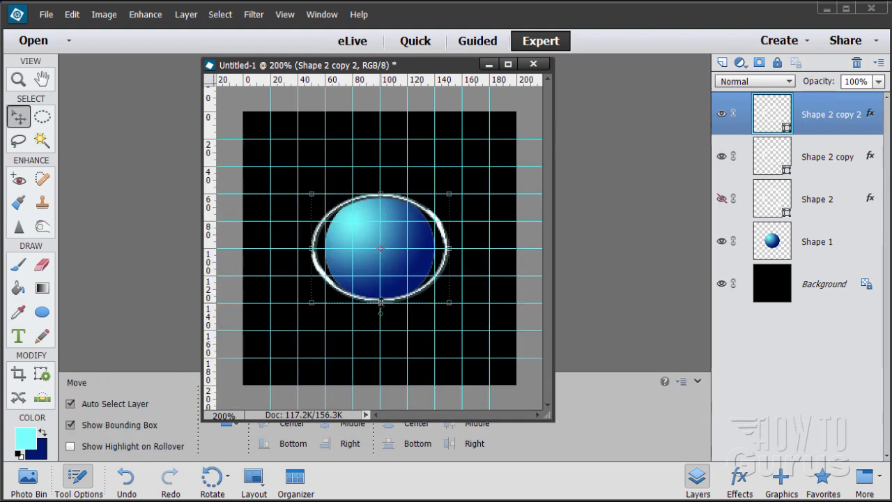
left_click_drag(380, 302, 380, 279)
left_click_drag(383, 196, 387, 222)
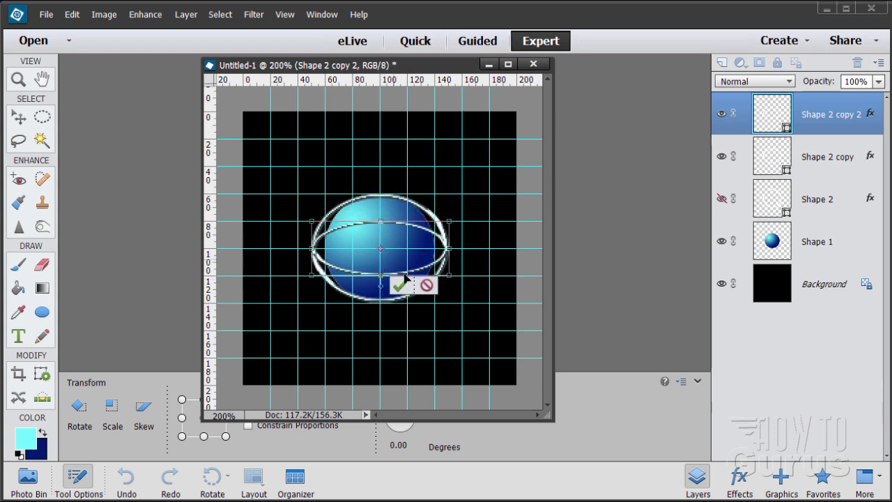
left_click(400, 286)
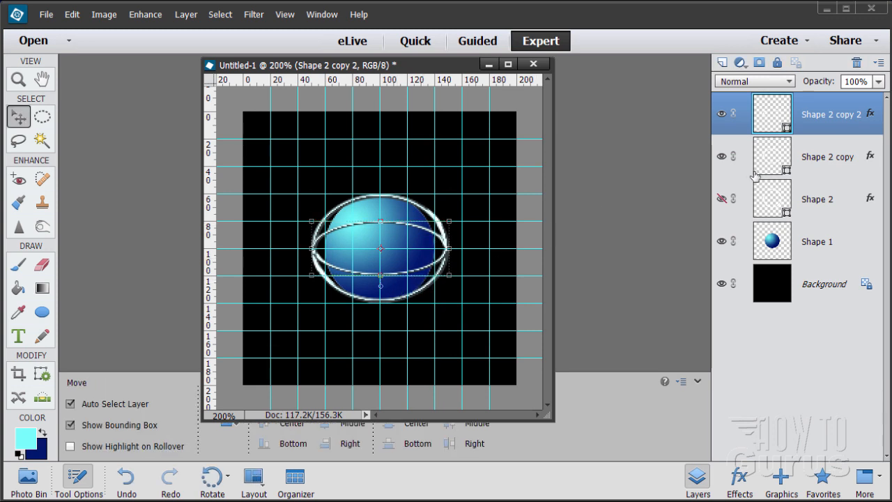
left_click(723, 158)
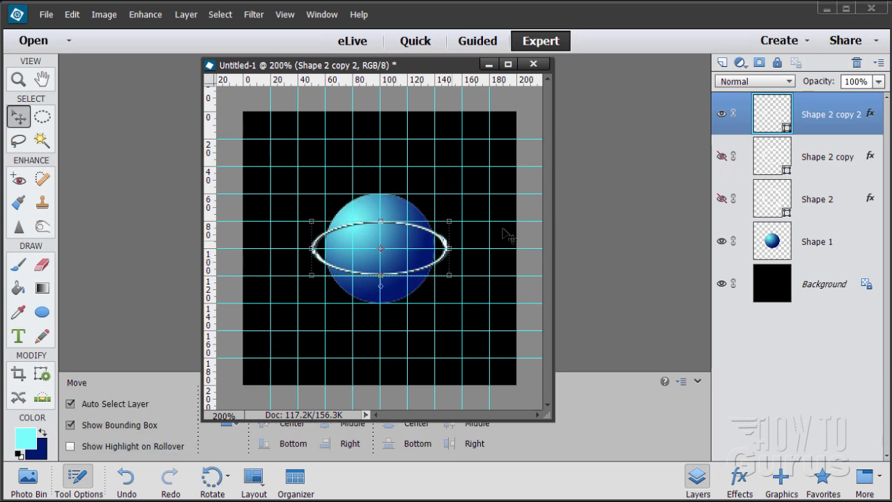
- Duplicate the Shape 2 copy 2 ring, flatten the duplicate into a thin sliver across the planet's middle, and hide Shape 2 copy 2
left_click_drag(752, 119, 723, 62)
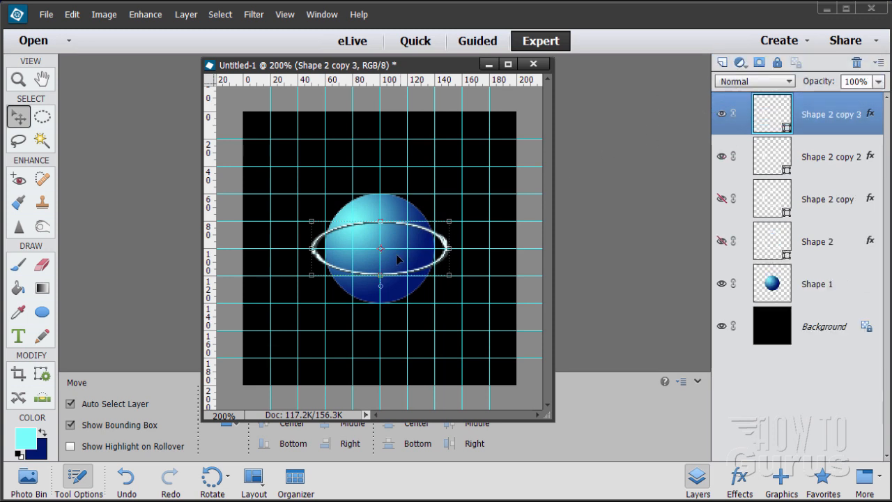
left_click_drag(382, 276, 383, 244)
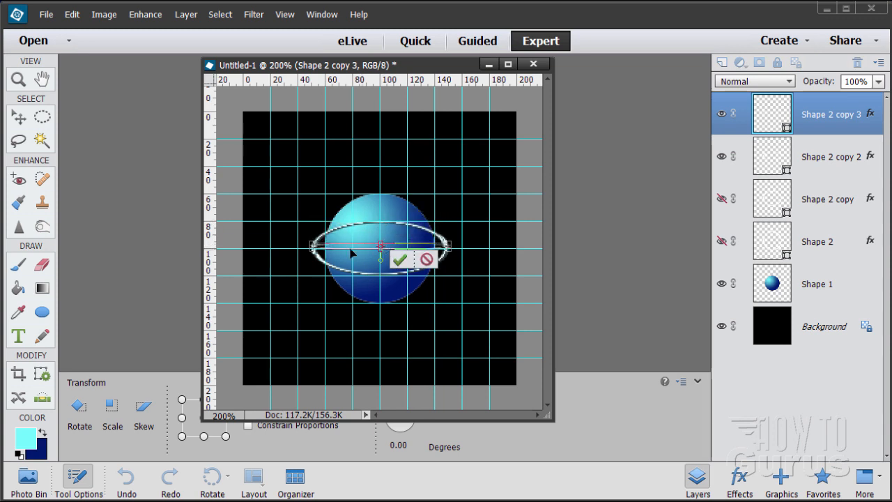
left_click(401, 261)
left_click(722, 157)
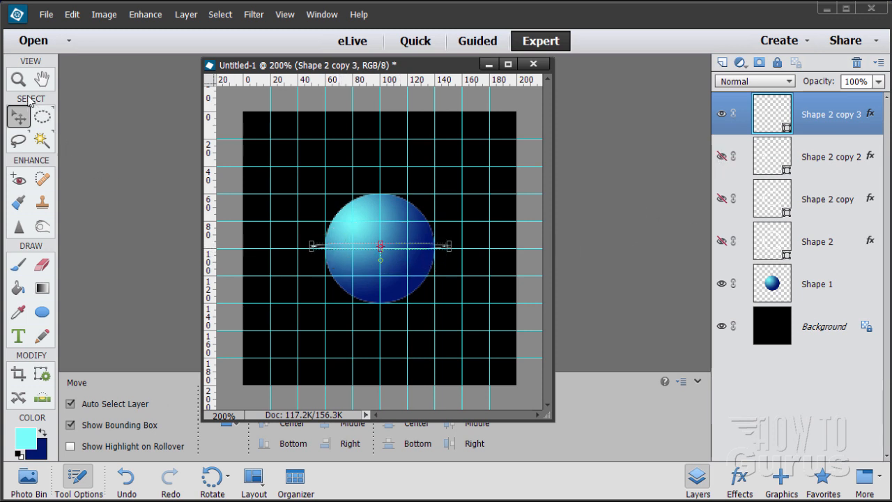
- Nudge the flattened ring down one pixel to center it on the horizontal guide through the planet's middle
left_click(18, 79)
left_click(378, 251)
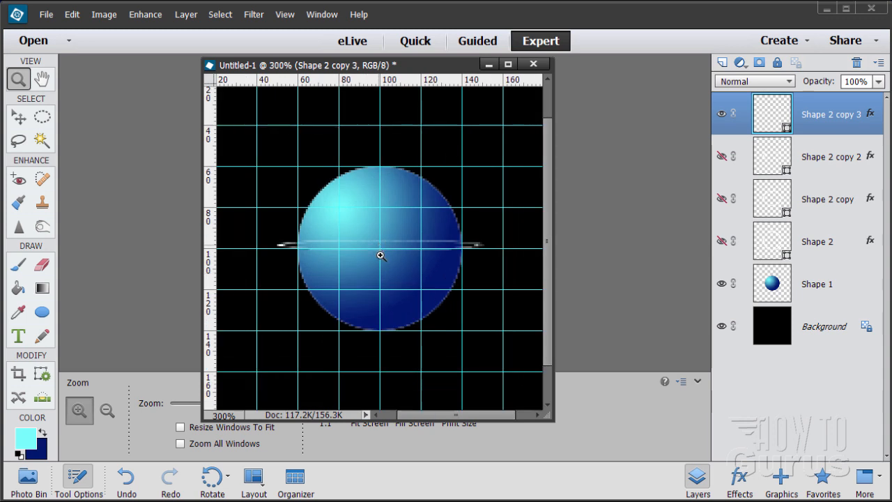
left_click(379, 255)
left_click(380, 256)
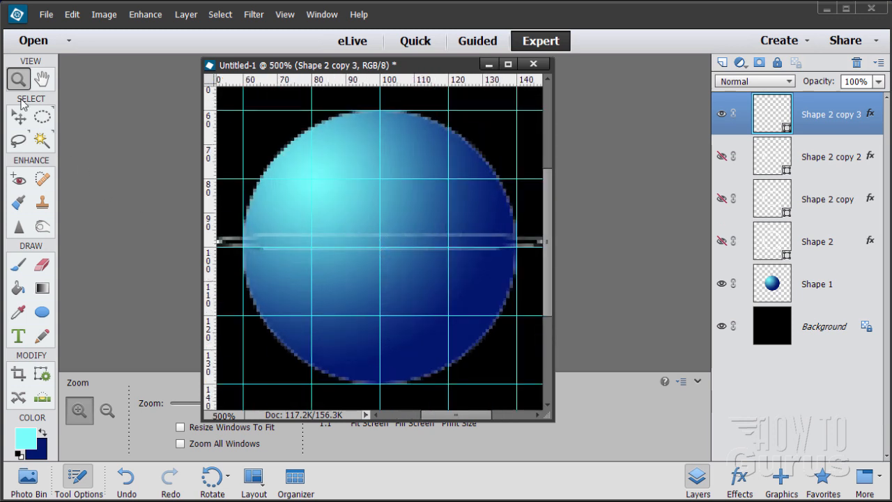
key("v")
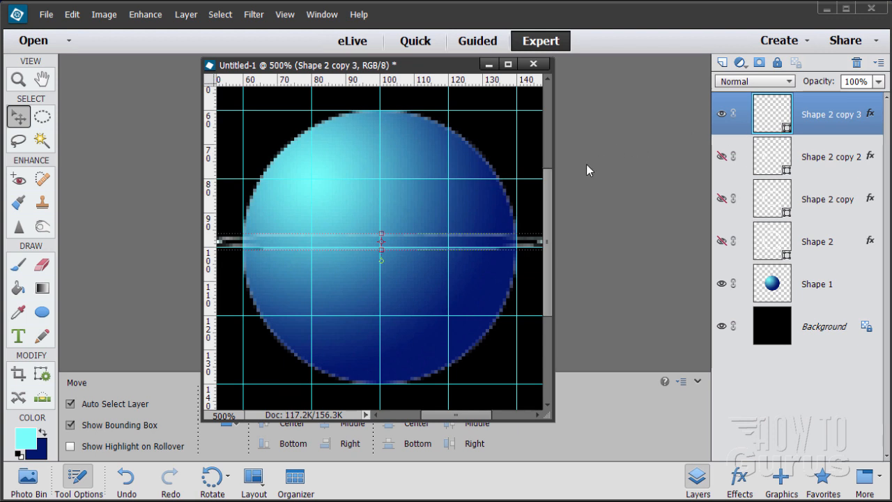
key("Down")
key("Down")
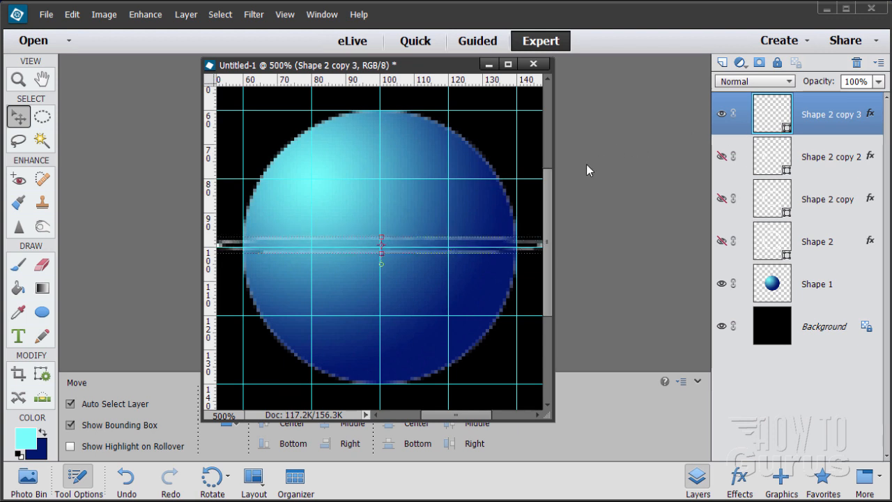
key("Up")
key("Down")
key("Up")
- Duplicate the Shape 2 copy 3 and Shape 2 copy 2 rings, showing the latter and moving its duplicate to the top of the layer stack
left_click_drag(774, 118, 725, 63)
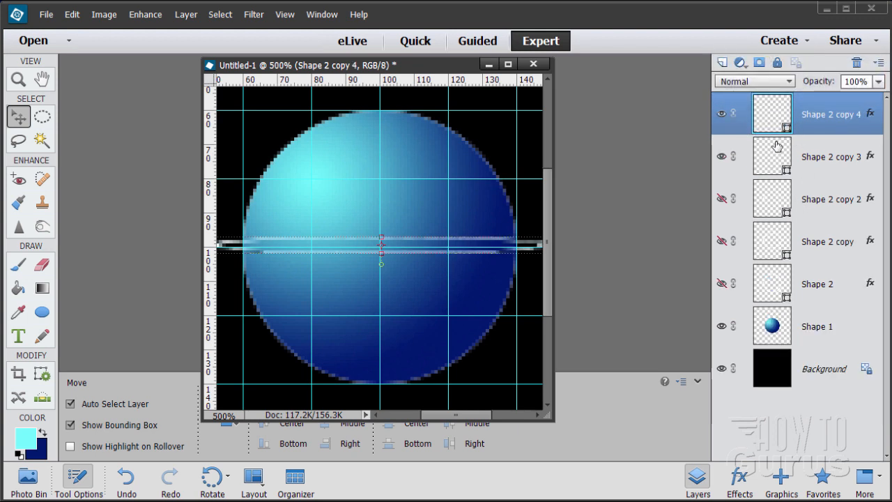
left_click(722, 199)
left_click(779, 204)
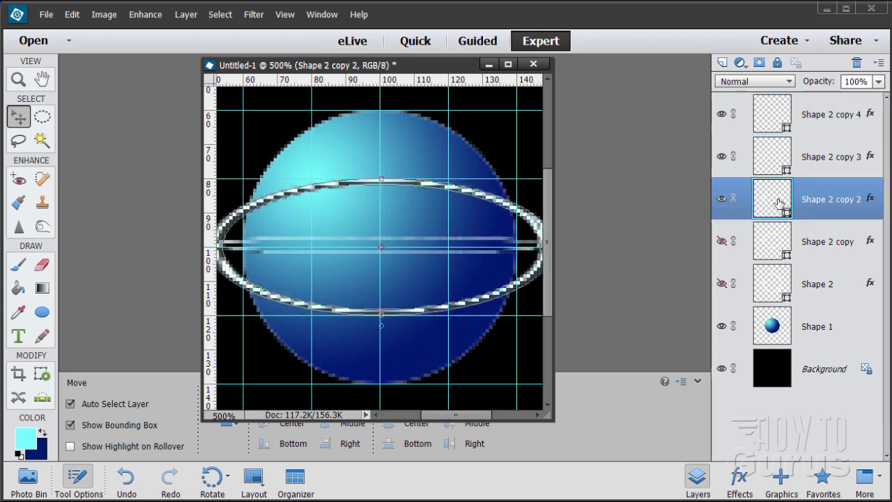
key("ctrl+j")
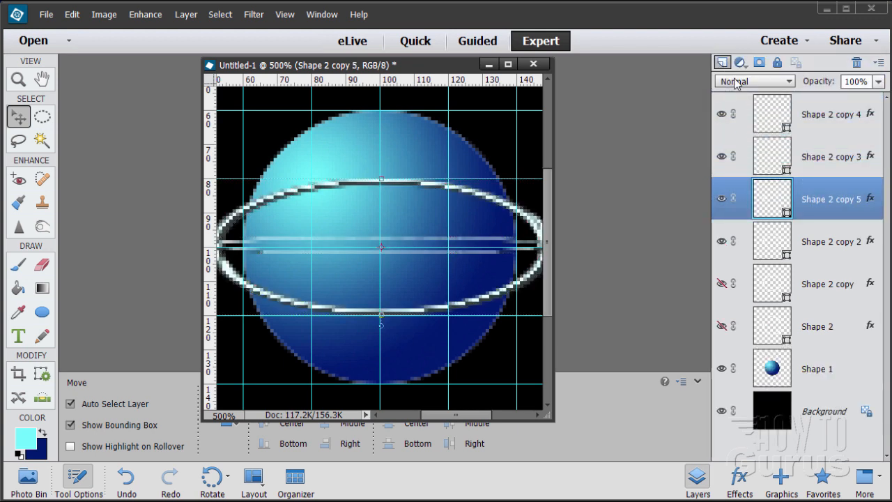
left_click_drag(773, 200, 765, 100)
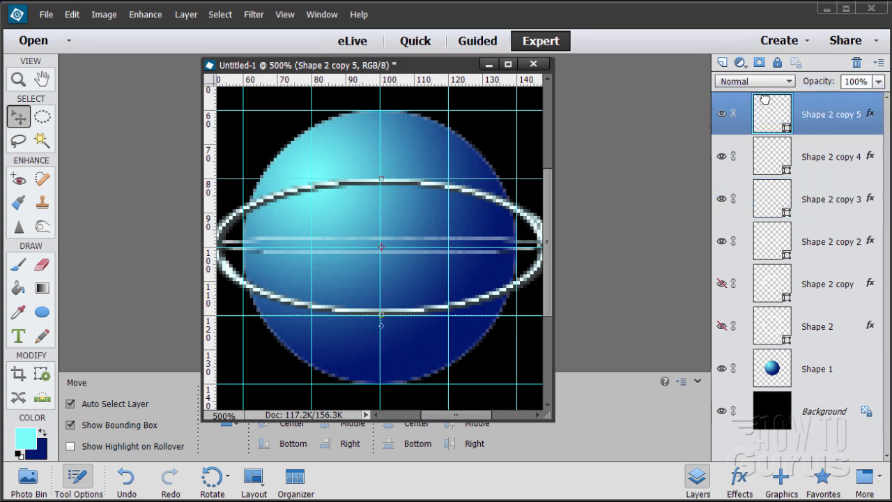
- Make the Shape 2 copy ring visible, duplicate it, and move the duplicate to the top of the layer stack
left_click(723, 283)
left_click(773, 285)
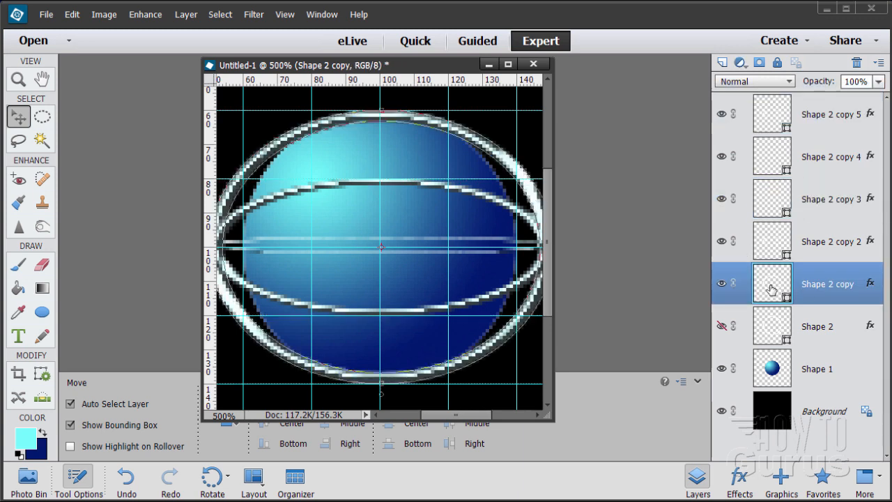
left_click_drag(772, 284, 723, 62)
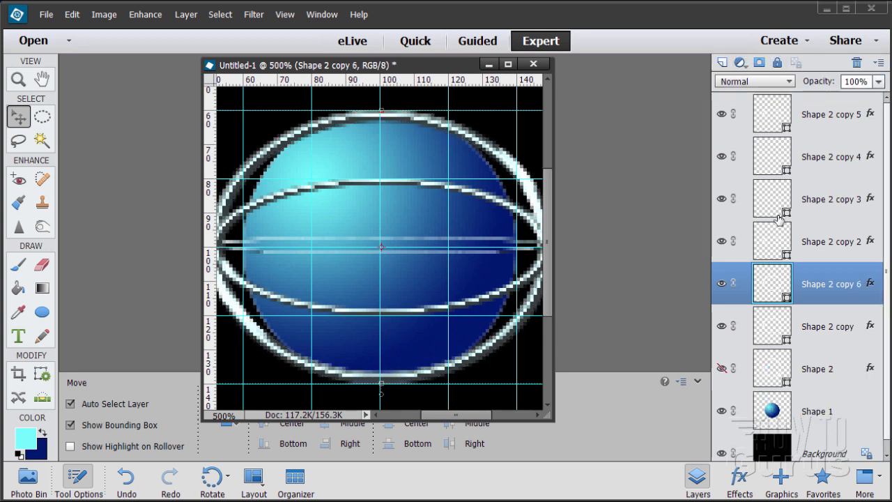
left_click_drag(771, 271, 765, 104)
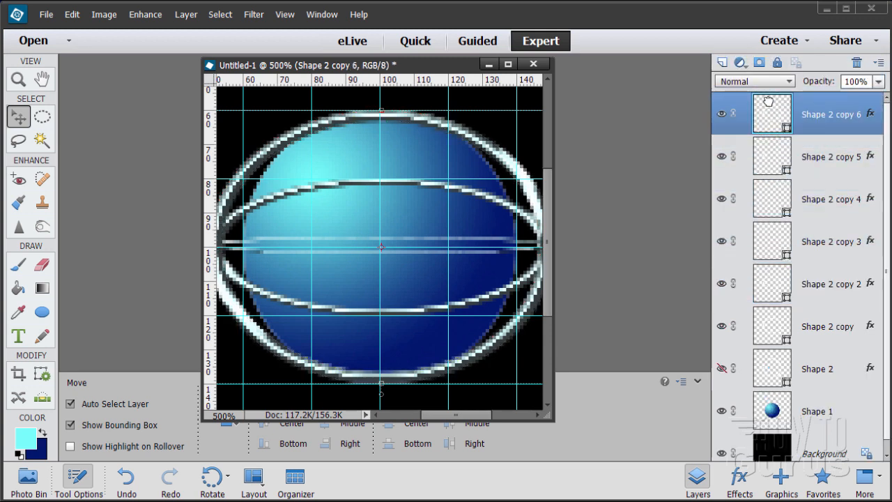
- Duplicate the original Shape 2 ring to the top of the layer stack and make the original visible
left_click(772, 368)
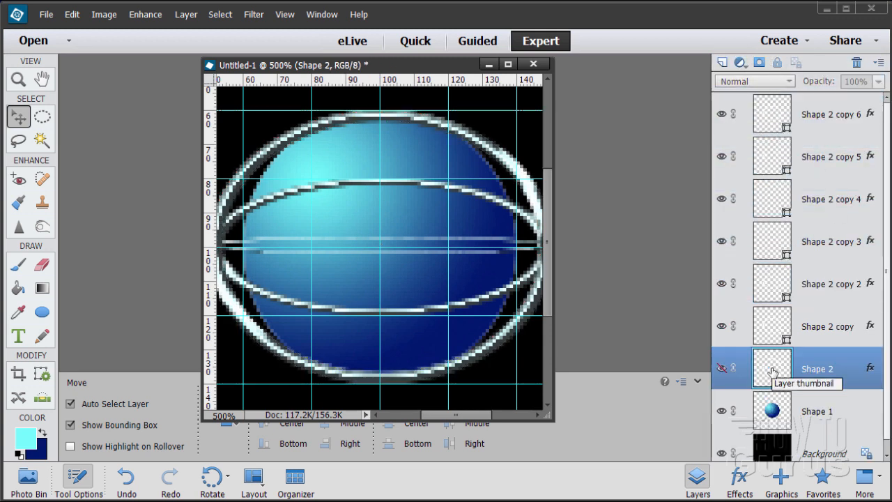
left_click(723, 370)
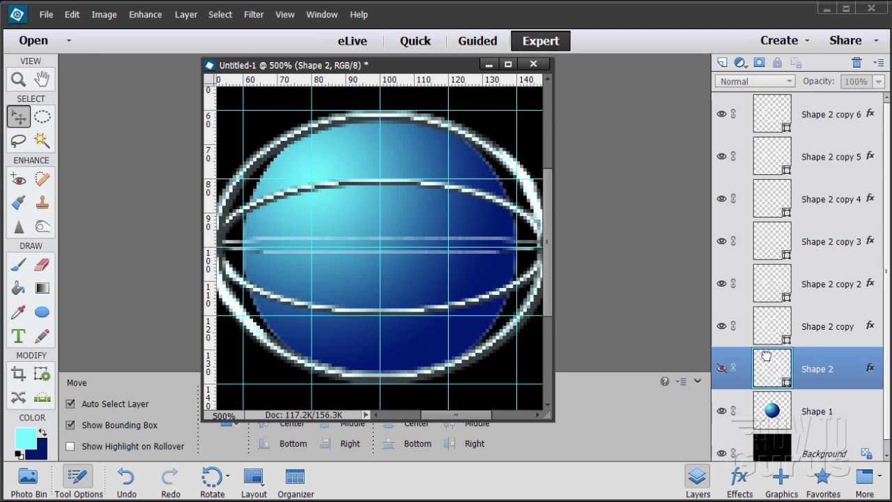
left_click_drag(767, 357, 725, 63)
left_click_drag(773, 377, 788, 104)
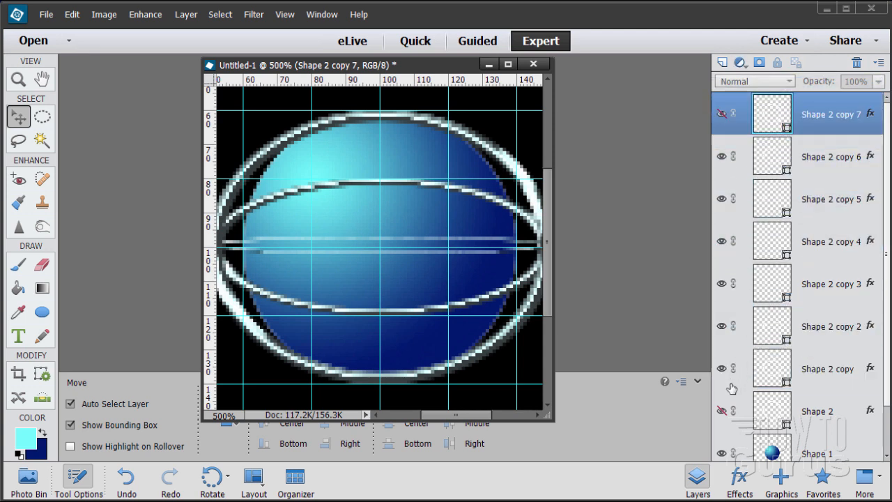
left_click(722, 410)
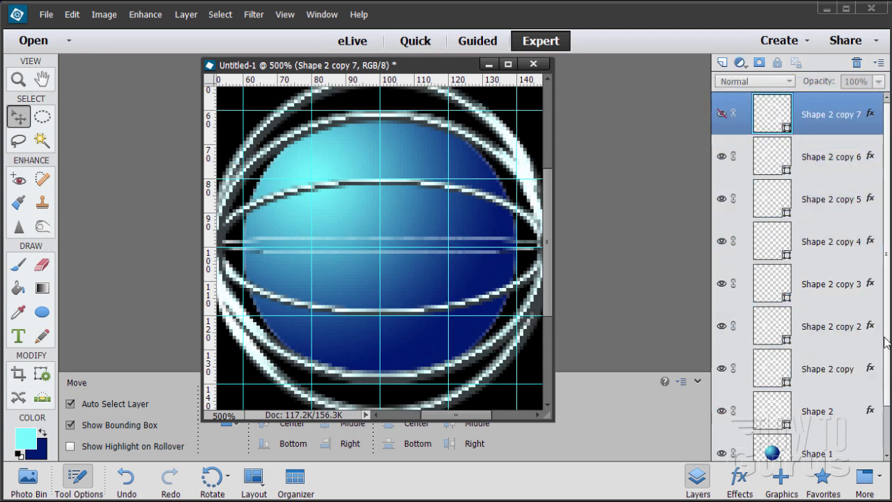
- Convert the Background into a regular layer named Layer 0 and move the Shape 2 ring layer beneath it
scroll(872, 356, "down", 2)
left_click(774, 363)
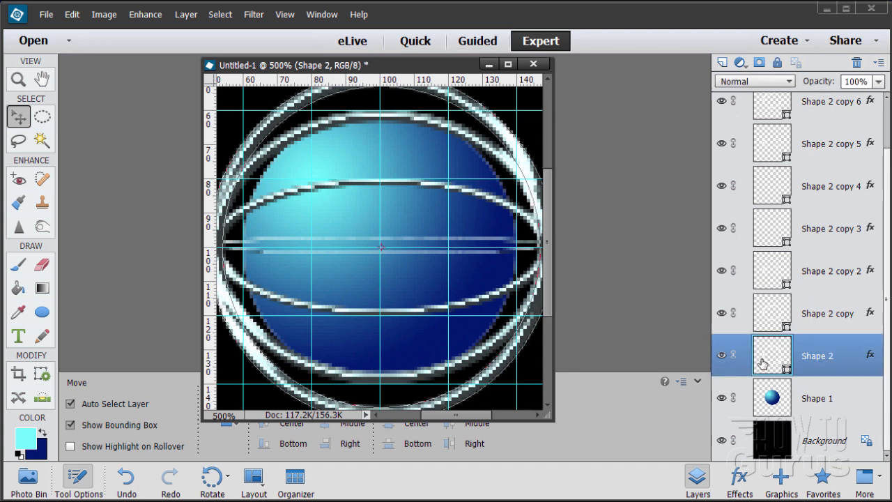
double_click(823, 445)
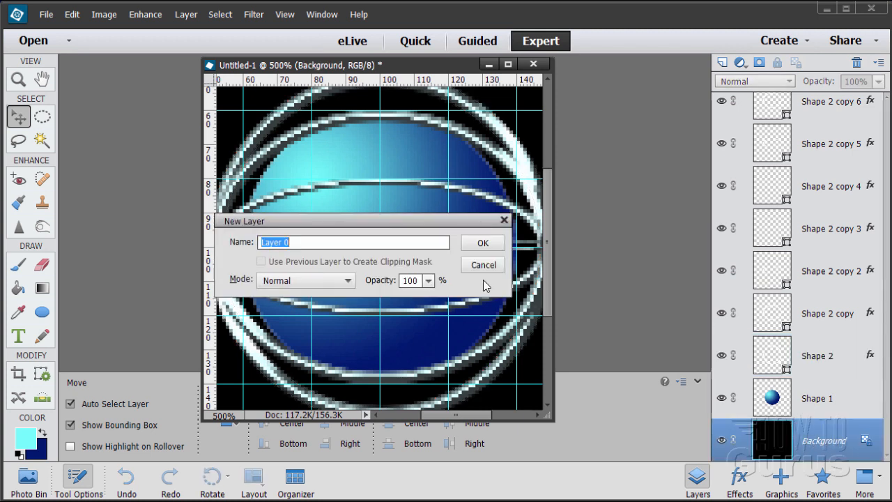
left_click(485, 243)
left_click(802, 369)
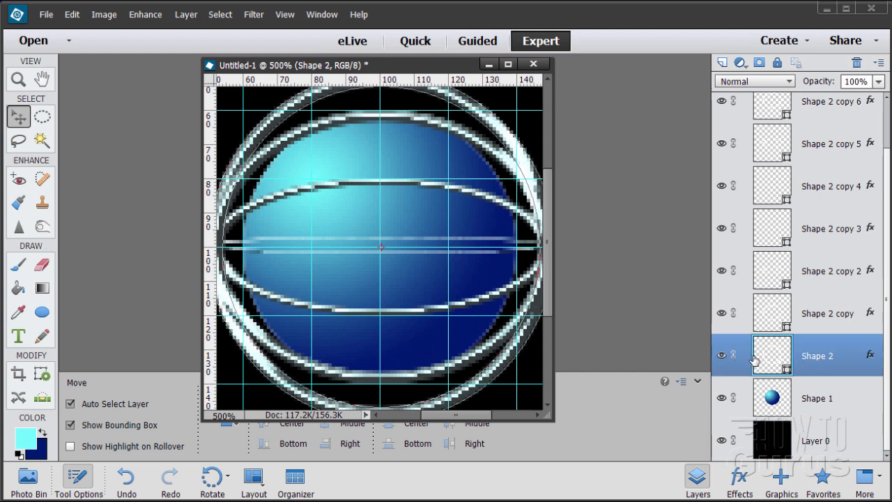
left_click_drag(813, 355, 808, 462)
left_click_drag(813, 386, 805, 459)
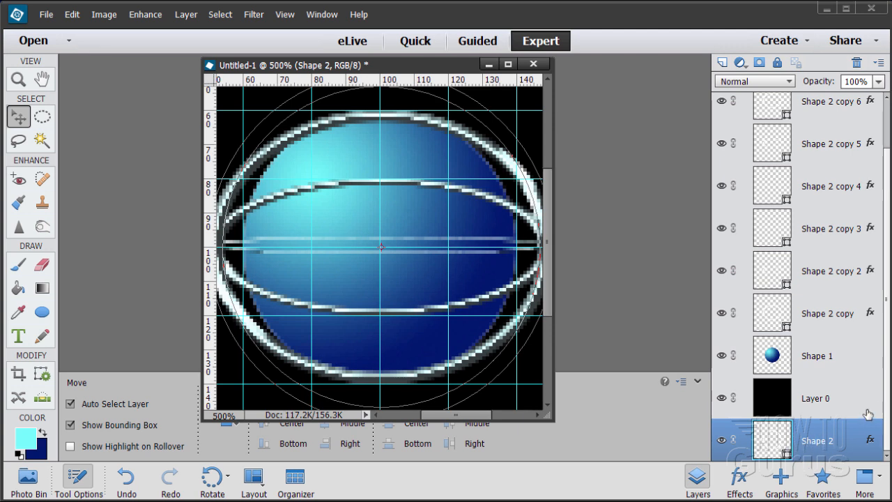
- Review the ring layers one by one, from Shape 2 copy 7 down to Shape 2 copy
scroll(887, 404, "up", 2)
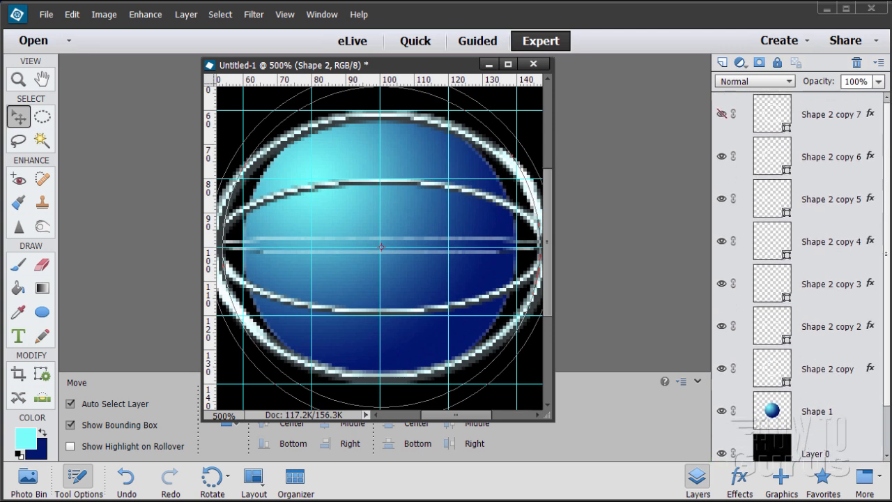
left_click(767, 117)
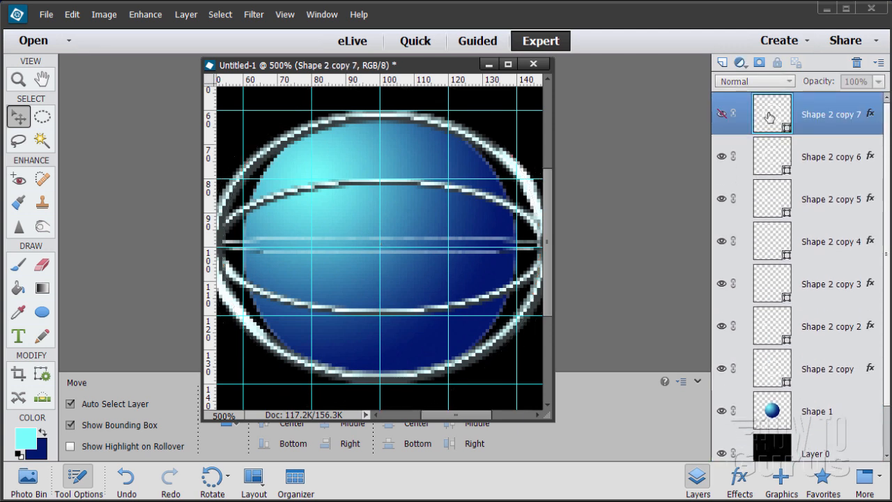
left_click(770, 167)
left_click(773, 202)
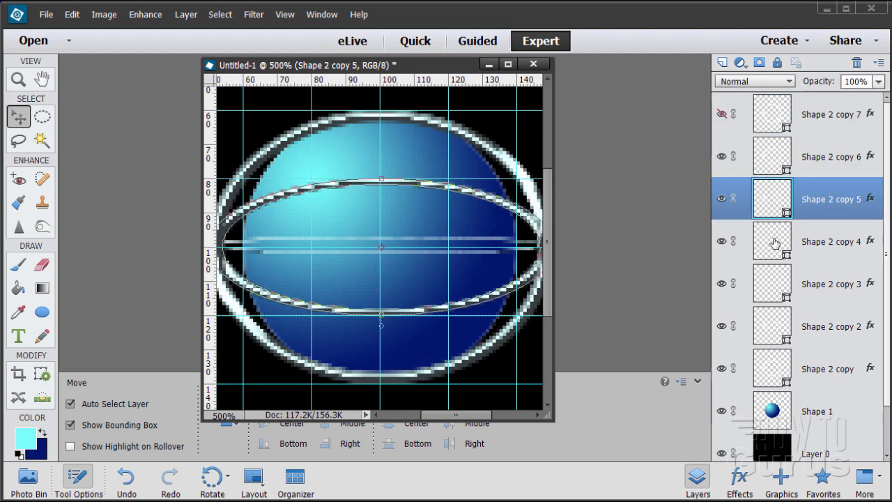
left_click(776, 240)
left_click(773, 282)
left_click(772, 328)
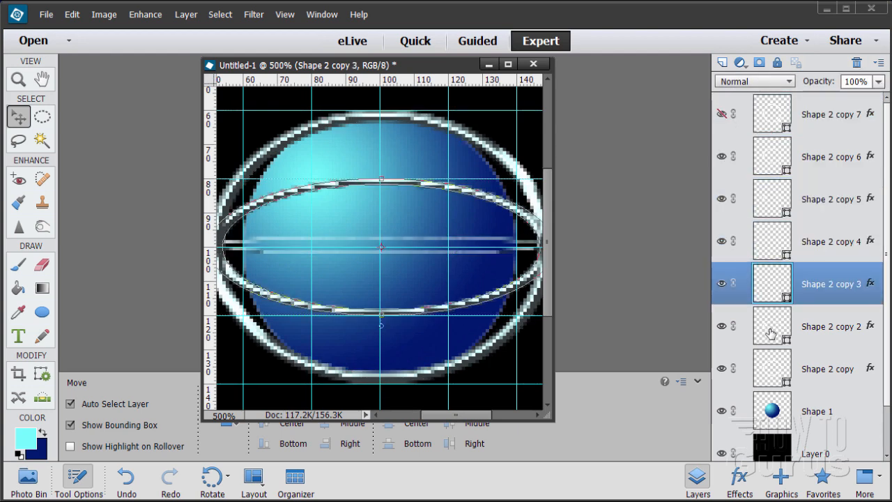
left_click(770, 367)
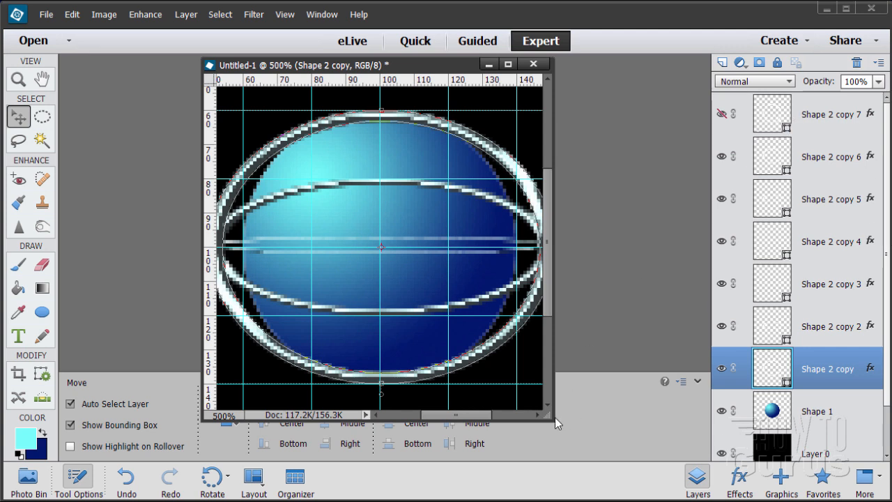
- Enlarge the document window, zoom out to 300%, and hide the guides
left_click_drag(553, 420, 694, 478)
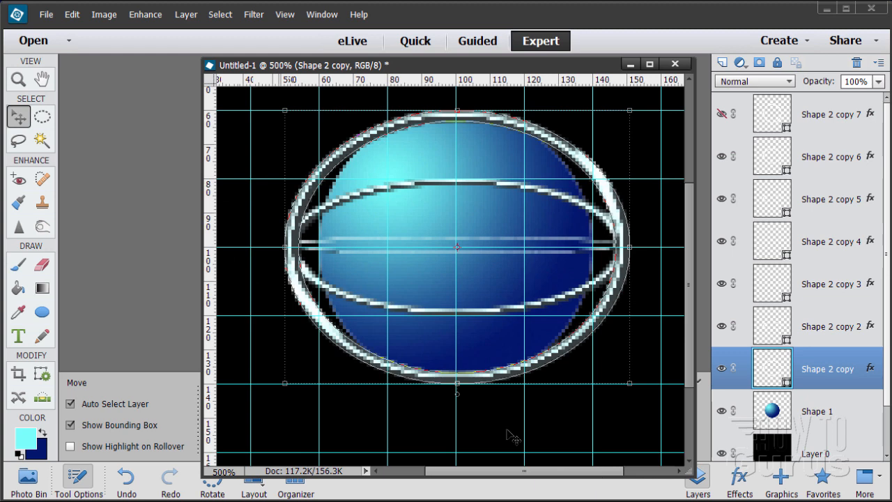
left_click(19, 80)
left_click(579, 316, "alt")
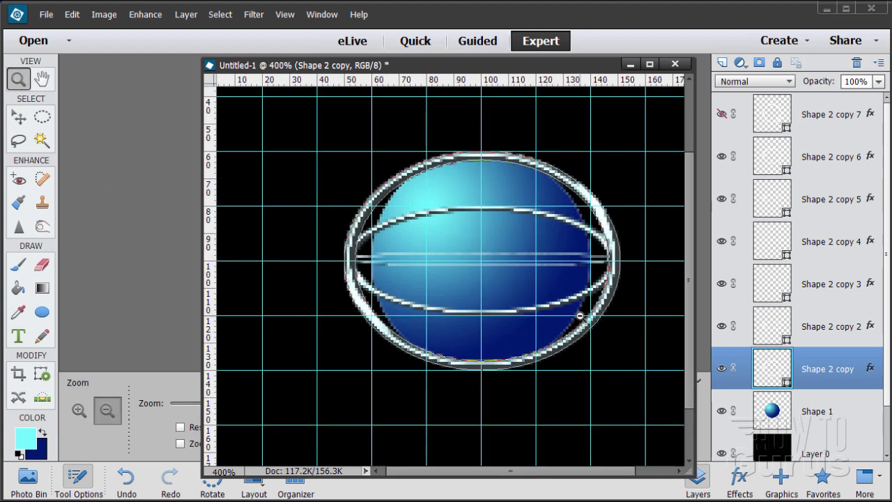
left_click(579, 316, "alt")
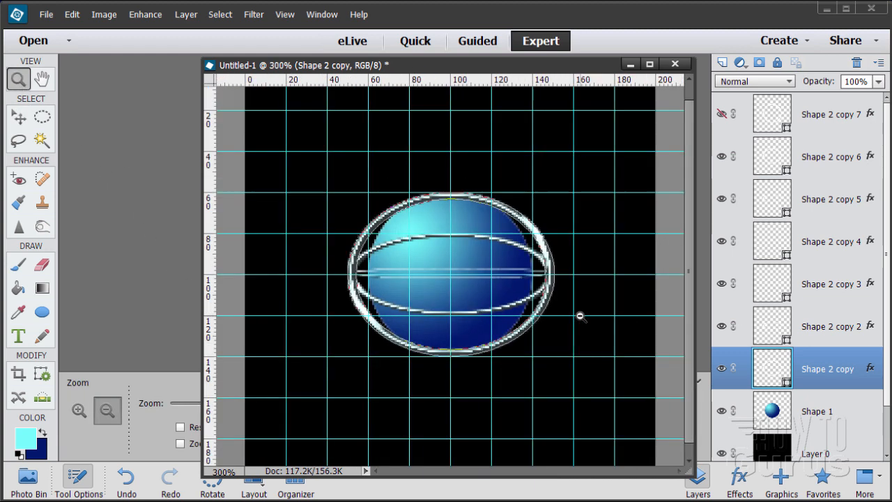
left_click(27, 113)
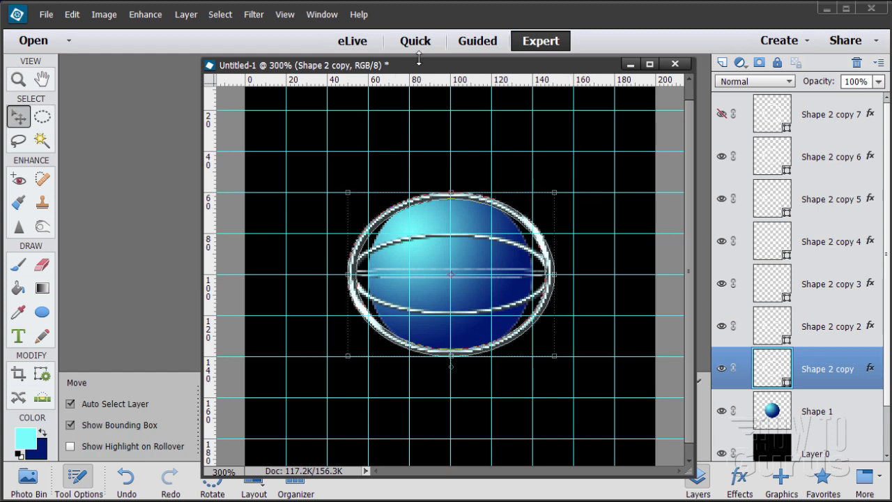
left_click(280, 15)
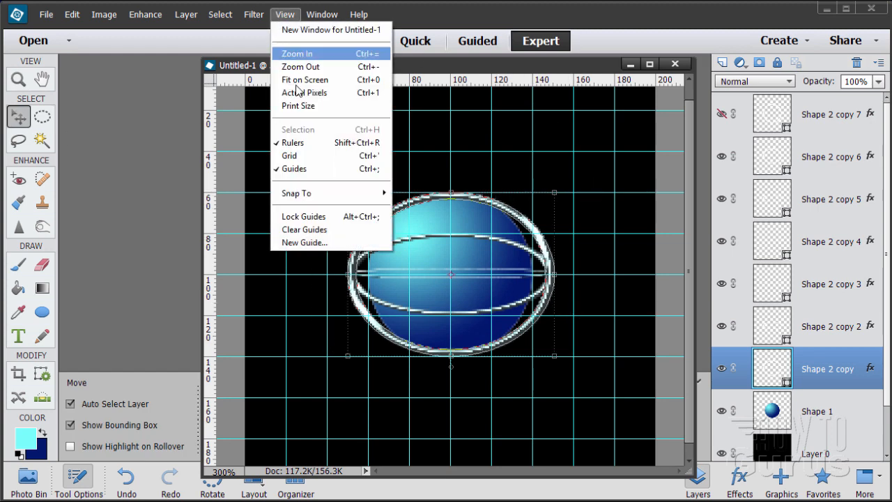
left_click(300, 169)
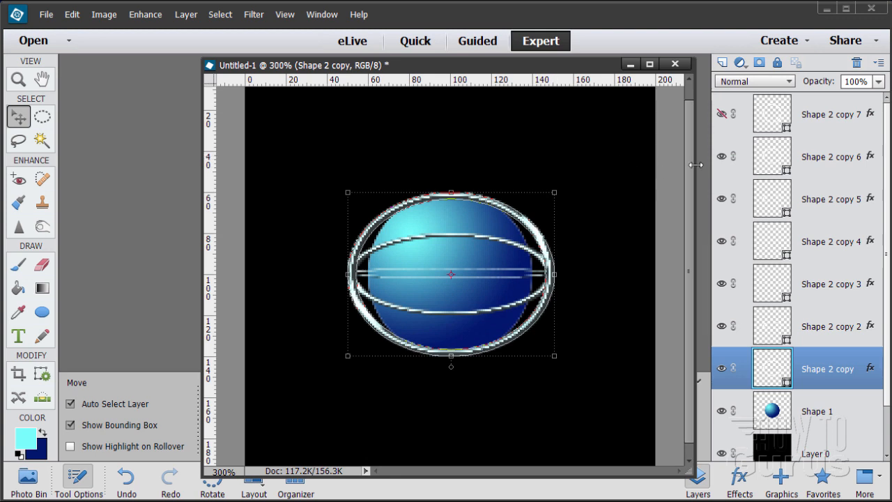
left_click_drag(577, 70, 526, 72)
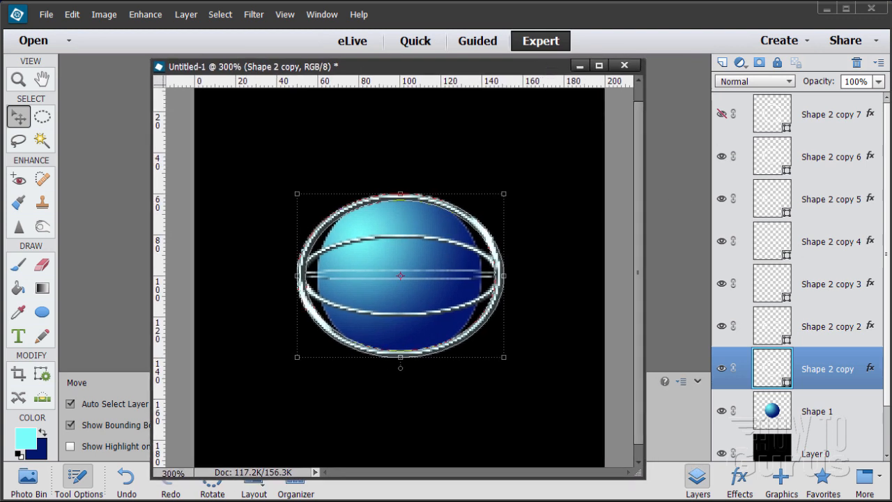
- Hide the ring layers Shape 2 copy 2 through Shape 2 copy 6
left_click(721, 326)
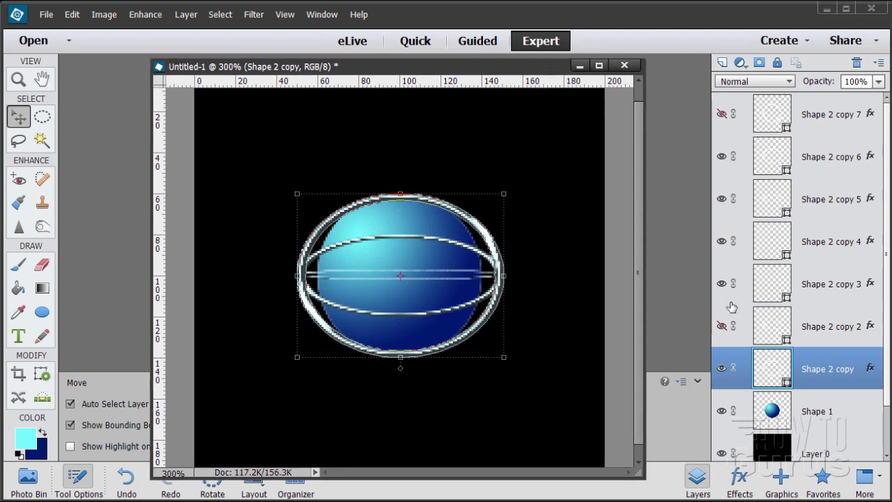
left_click(721, 283)
left_click(721, 241)
left_click(722, 199)
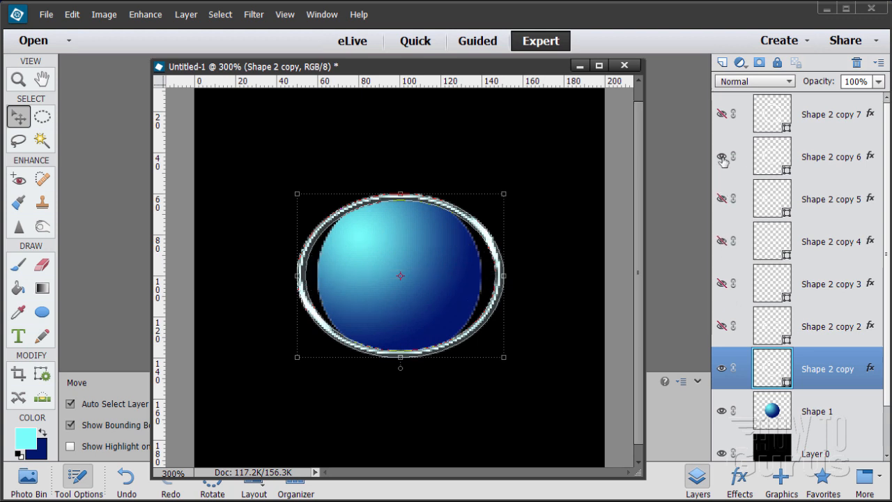
left_click(722, 156)
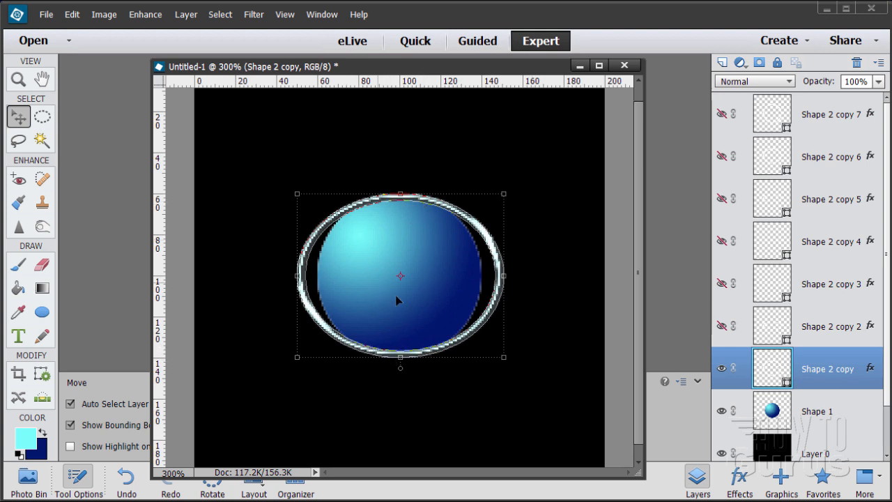
left_click(394, 237)
left_click(314, 235)
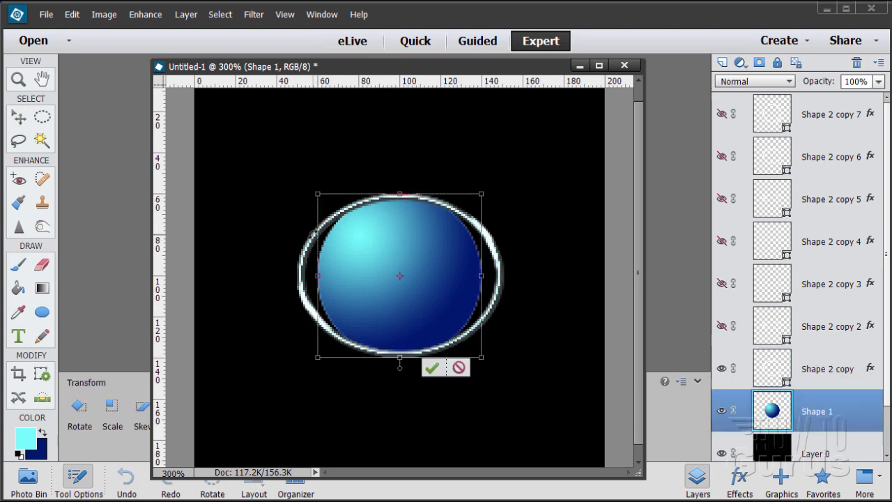
left_click(459, 367)
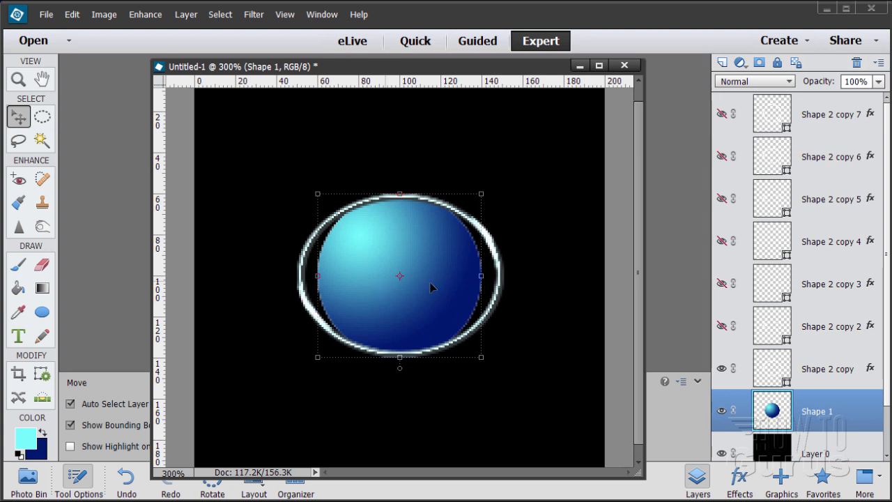
- Load the Shape 1 planet outline as a selection, simplify Shape 2 copy, erase its upper arc inside the selection, and hide that ring
left_click(772, 411, "ctrl")
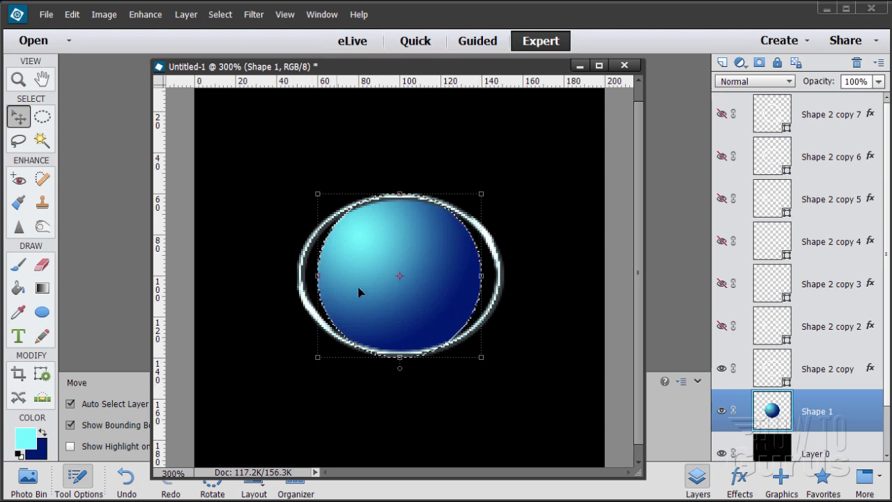
left_click(814, 369)
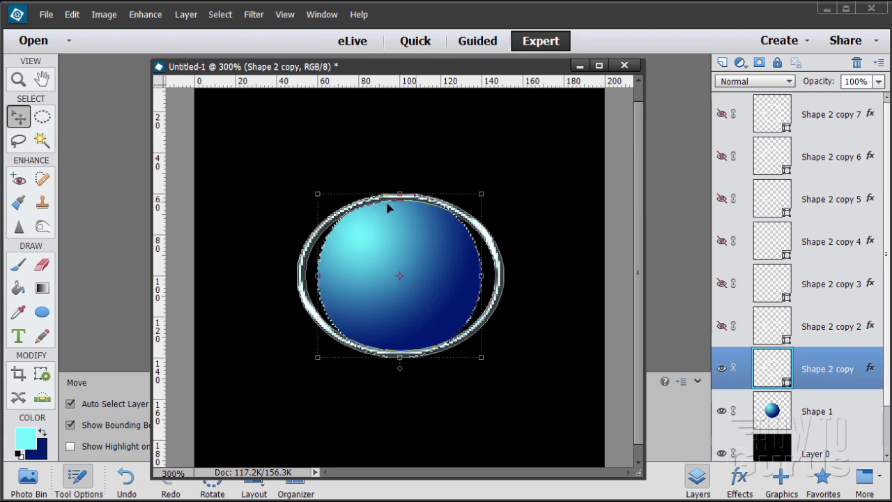
left_click(42, 264)
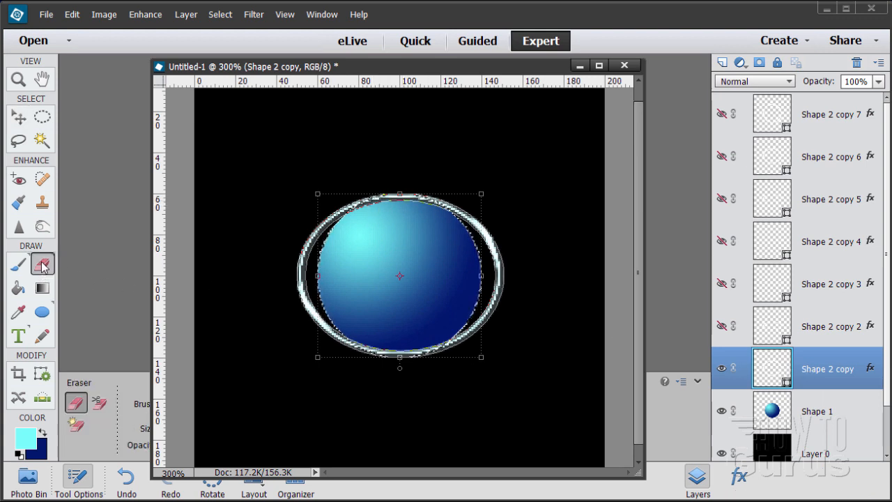
left_click(373, 222)
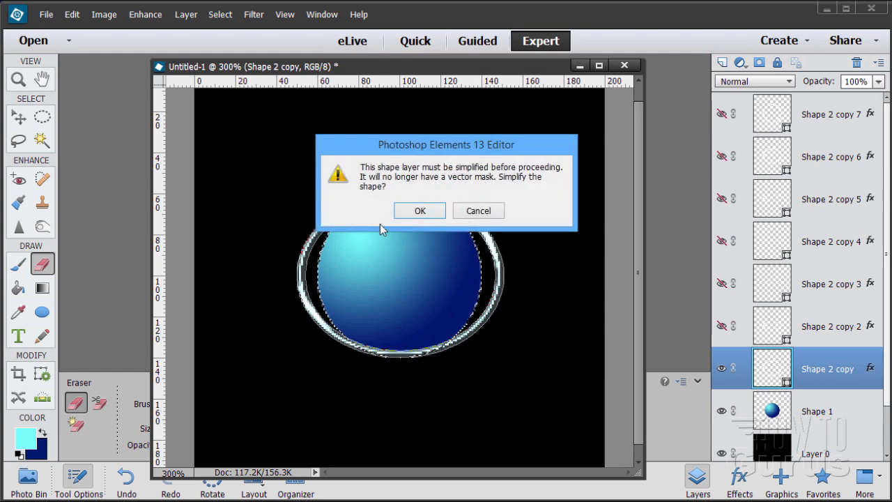
left_click(420, 211)
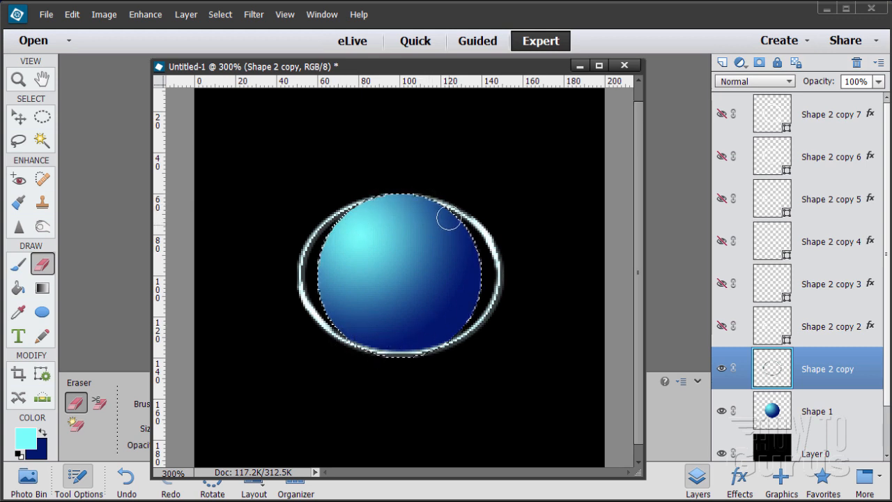
left_click(722, 368)
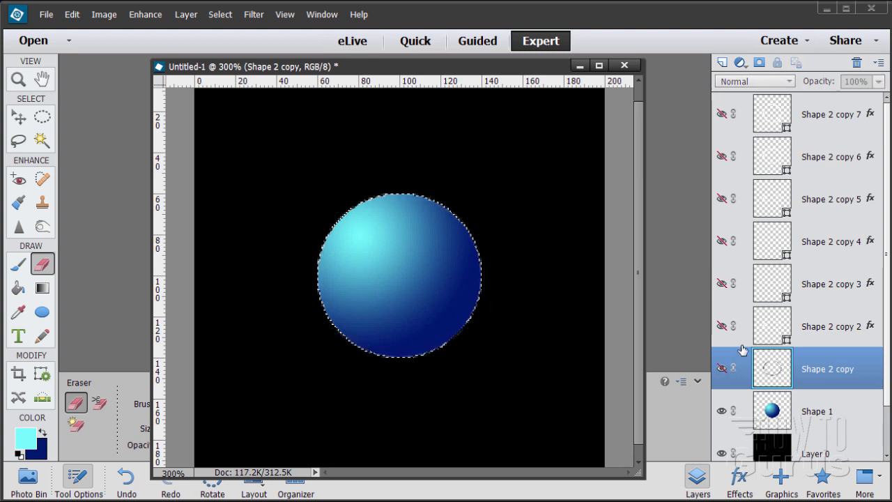
- Show and simplify the Shape 2 copy 2 ring, erase its upper arc across the planet, and hide the layer
left_click(809, 332)
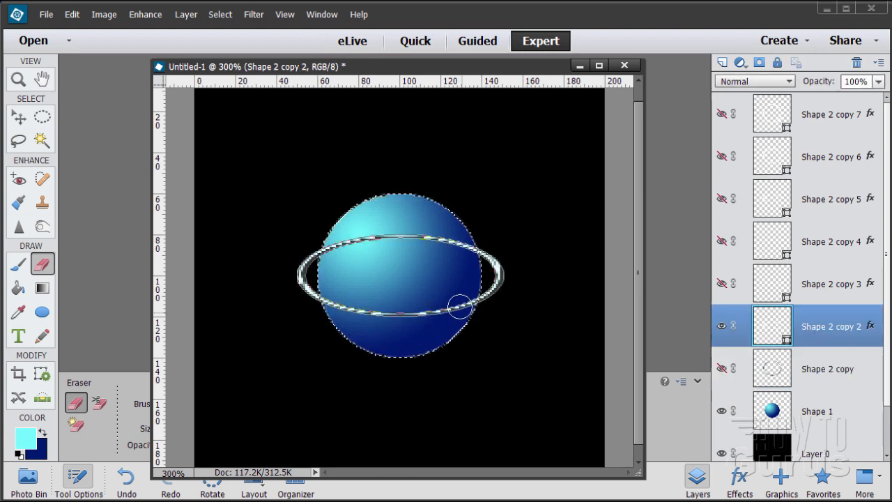
left_click(390, 236)
left_click(420, 212)
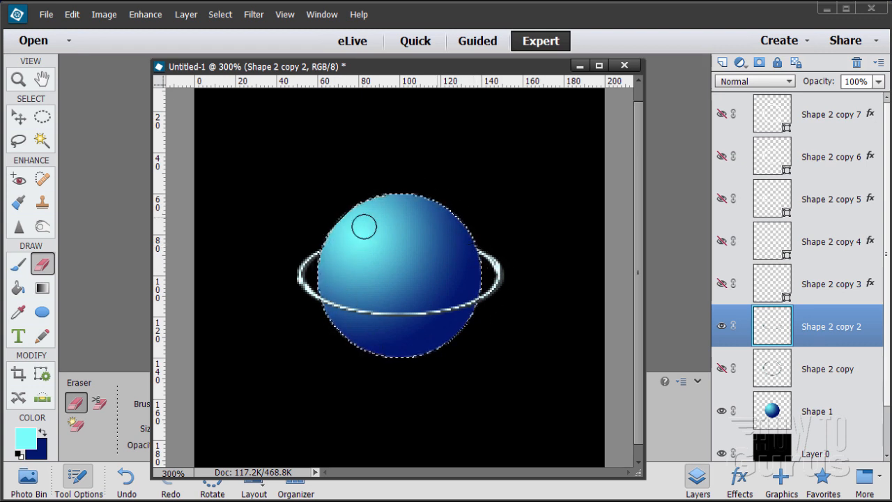
left_click(722, 326)
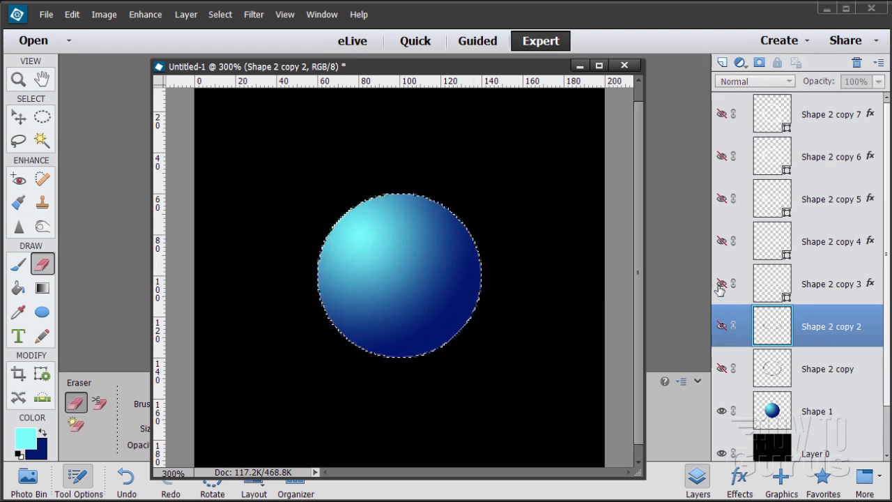
- Show and simplify the Shape 2 copy 3 ring, erase its upper line across the planet, and hide the layer
left_click(723, 285)
left_click(795, 296)
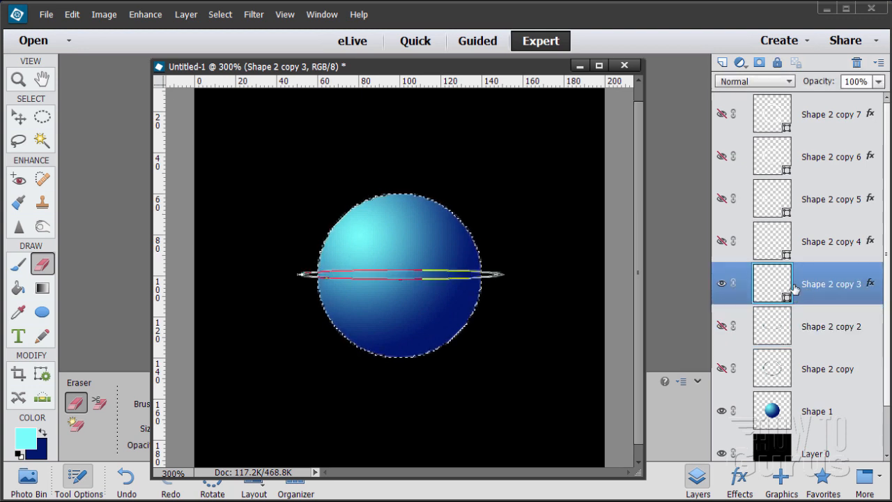
left_click(409, 263)
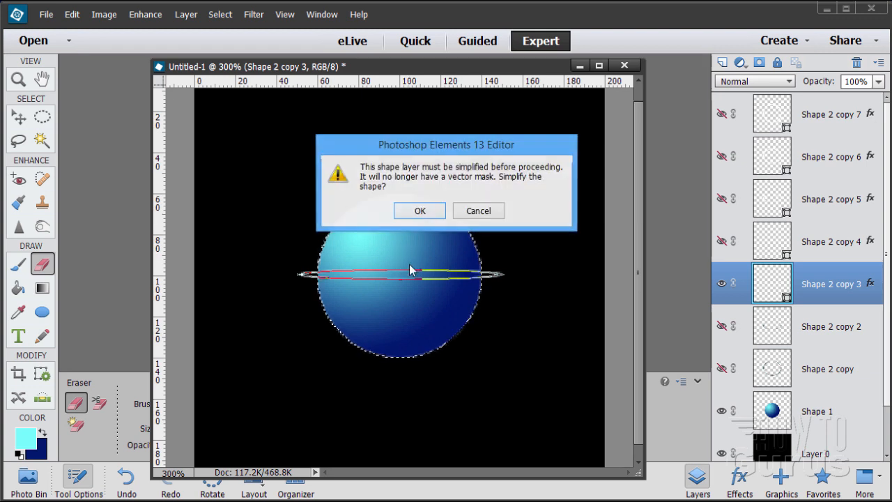
left_click(422, 209)
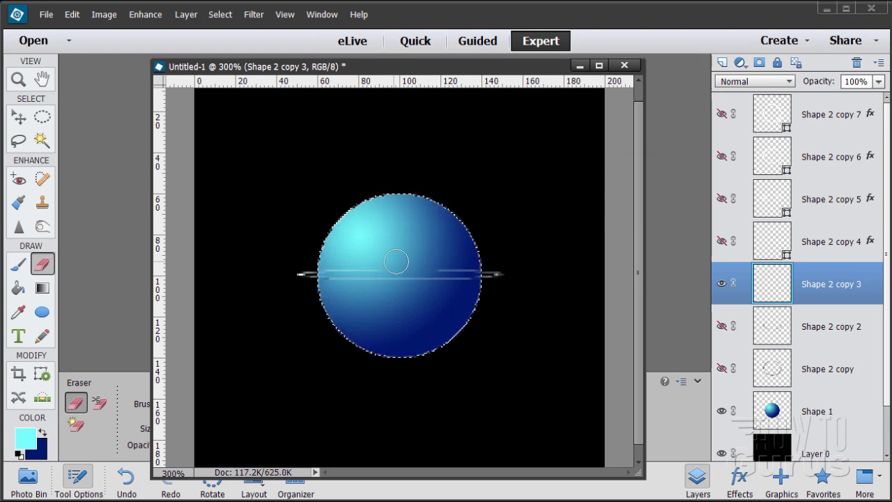
left_click_drag(326, 263, 482, 259)
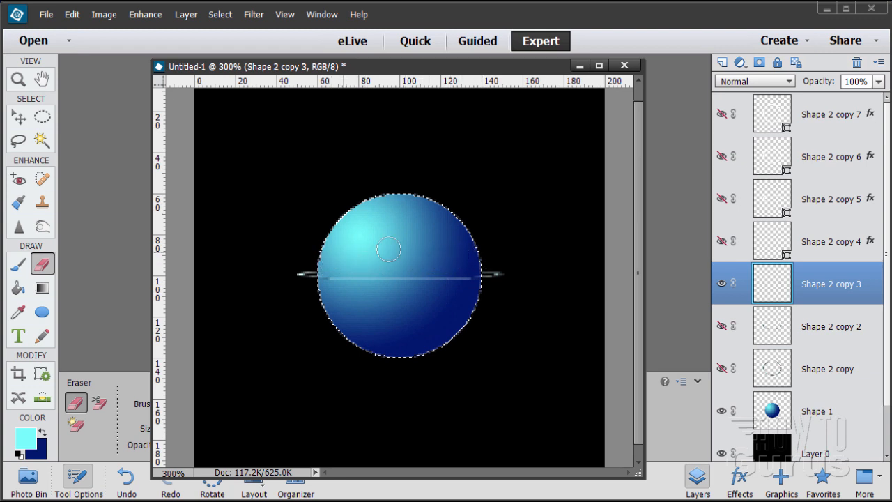
left_click(722, 284)
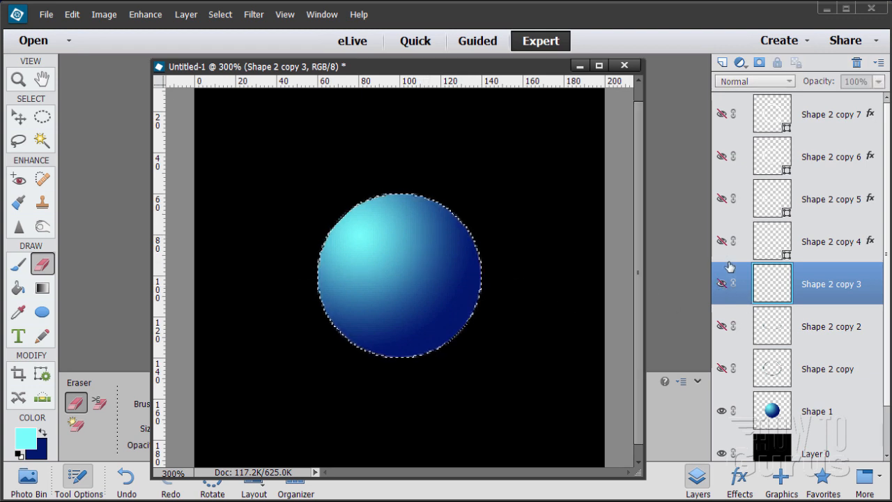
- Show and simplify the Shape 2 copy 4 ring, and erase its lower line across the planet
left_click(722, 241)
left_click(767, 249)
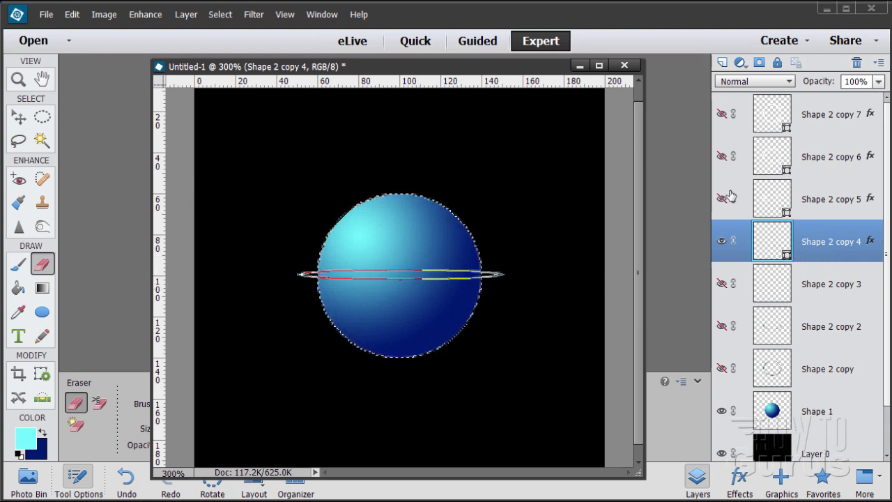
left_click(392, 291)
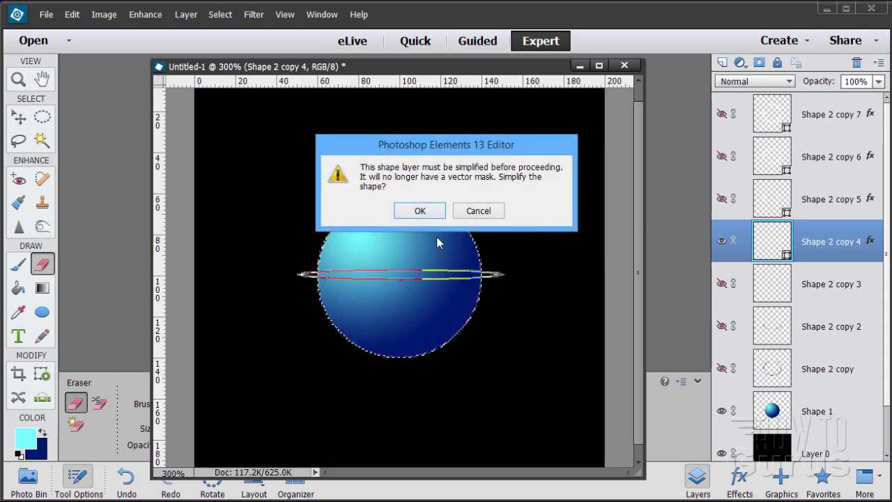
left_click(421, 213)
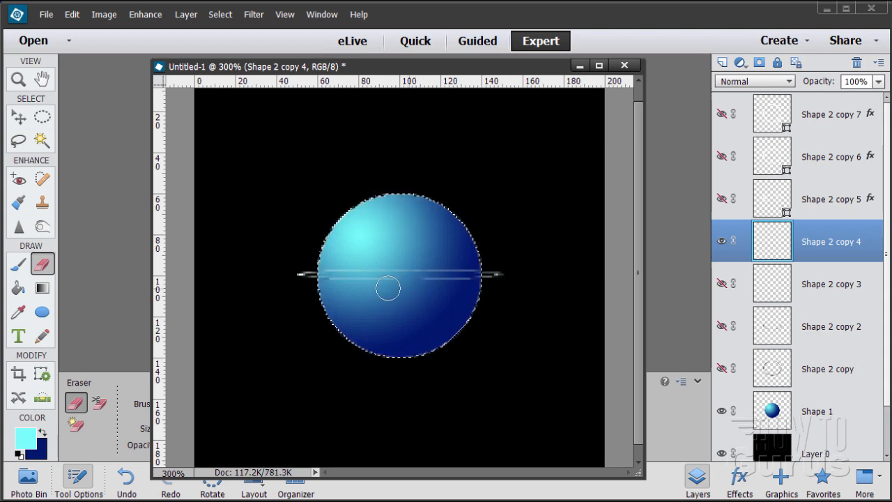
left_click_drag(321, 288, 472, 288)
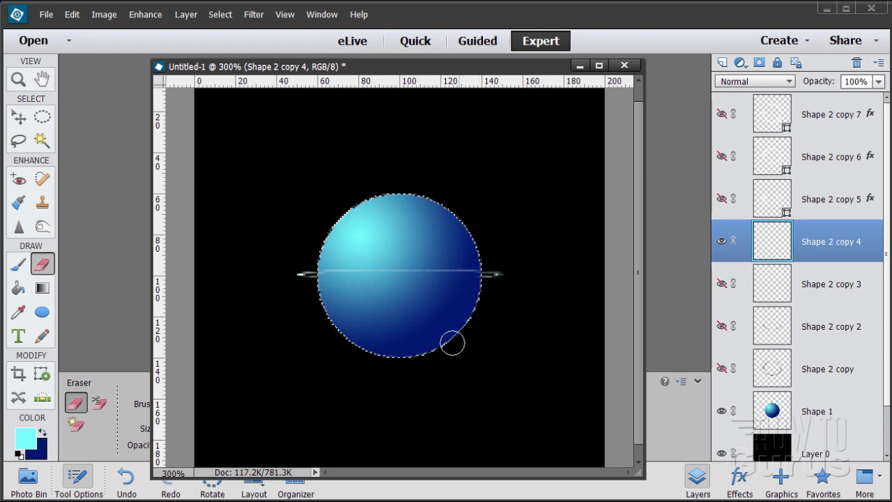
- Hide the Shape 2 copy 4 ring, simplify Shape 2 copy 5, erase its lower arc across the planet, and hide that layer
left_click(722, 242)
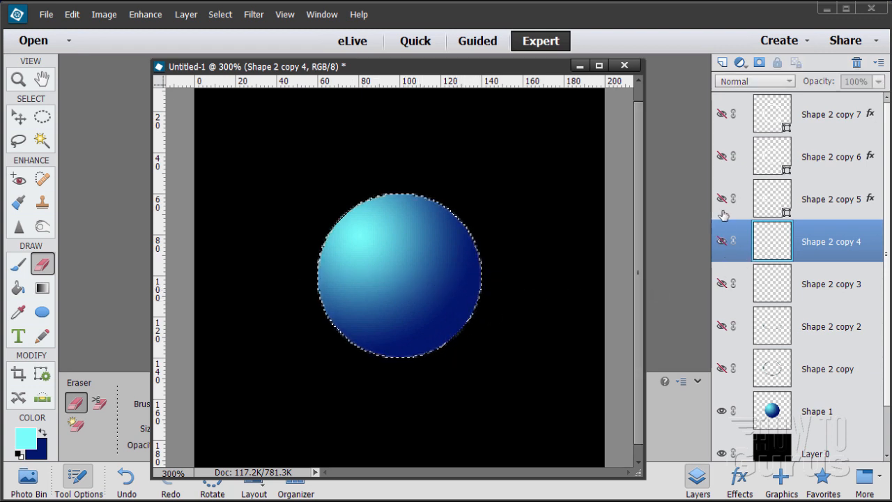
left_click(722, 199)
left_click(775, 204)
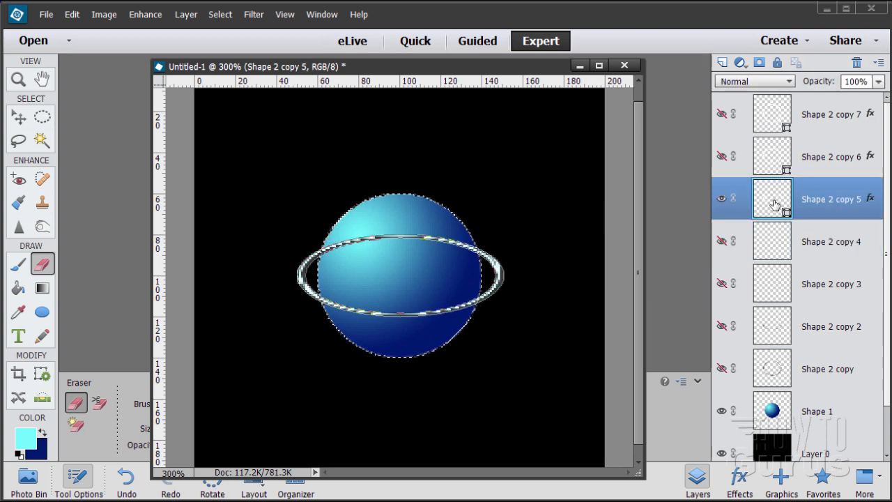
left_click(394, 313)
left_click(420, 211)
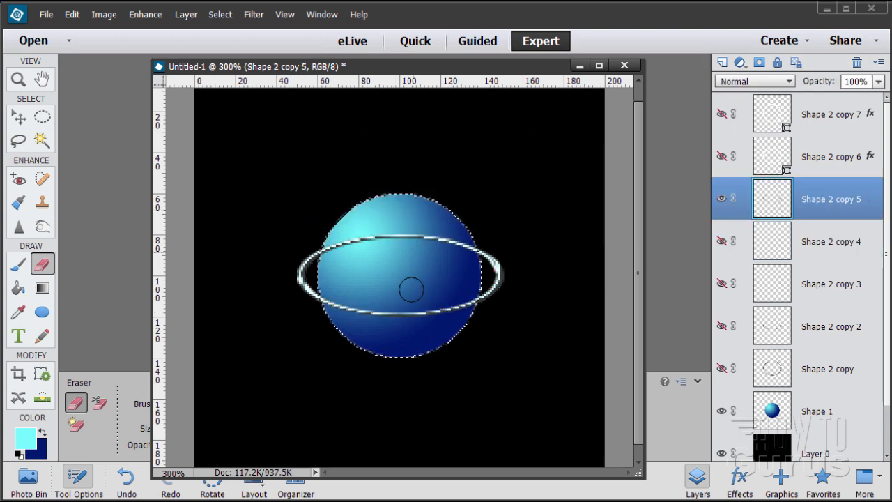
mouse_move(420, 304)
left_mouse_down()
mouse_move(339, 299)
mouse_move(345, 305)
left_mouse_up()
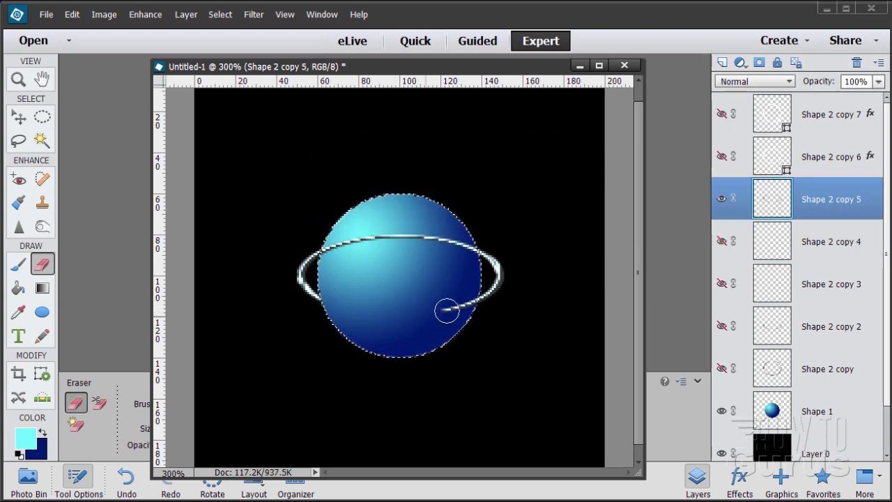
left_click_drag(446, 311, 472, 297)
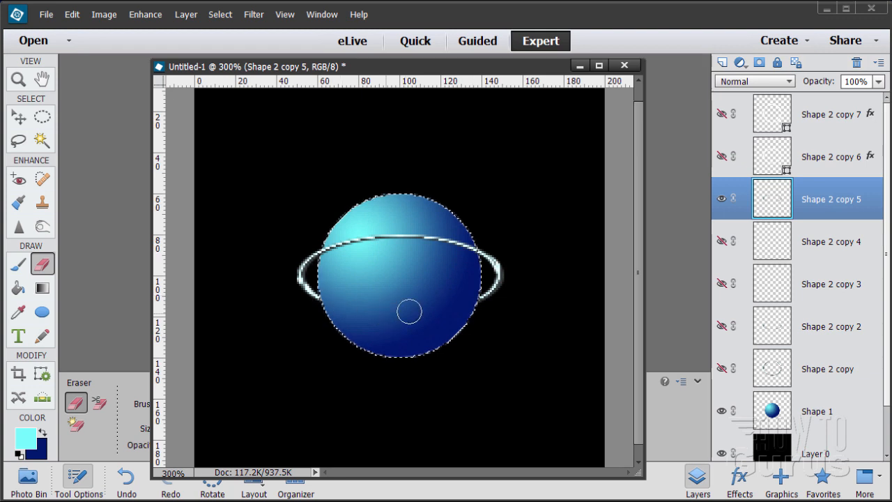
left_click(722, 199)
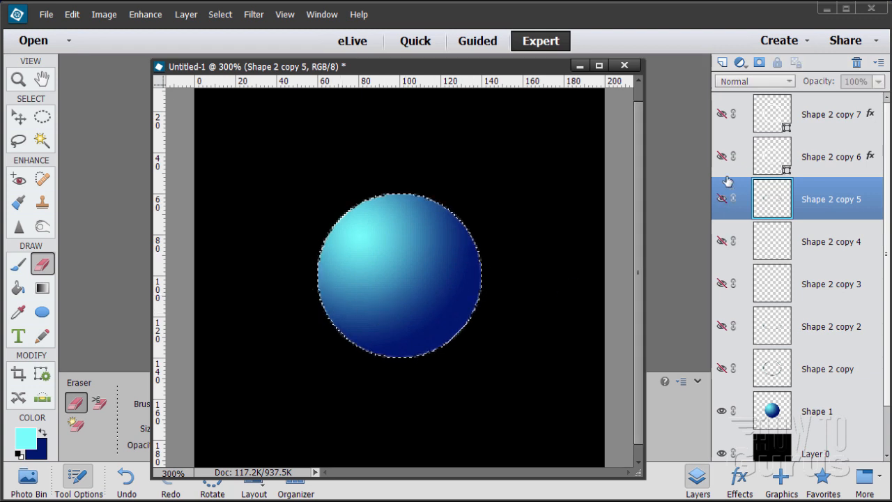
- Show and simplify the Shape 2 copy 6 ring, erase its lower arc inside the planet selection, and hide the layer
left_click(772, 171)
left_click(365, 333)
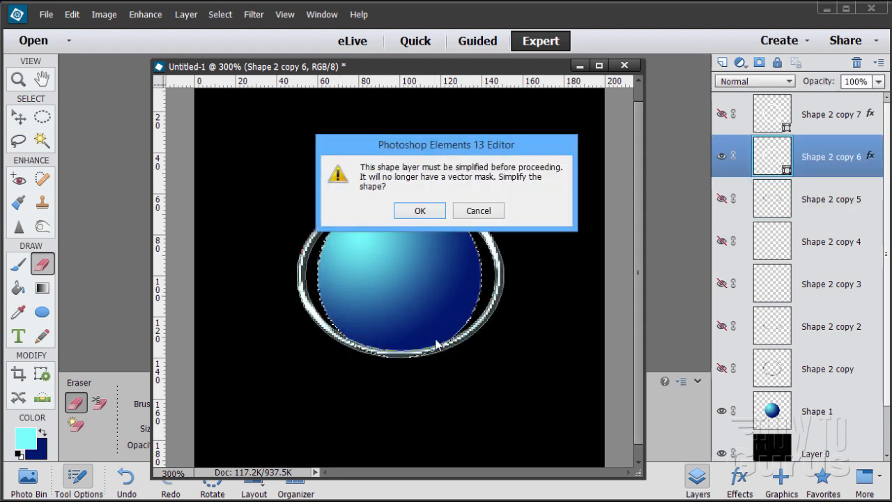
left_click(419, 208)
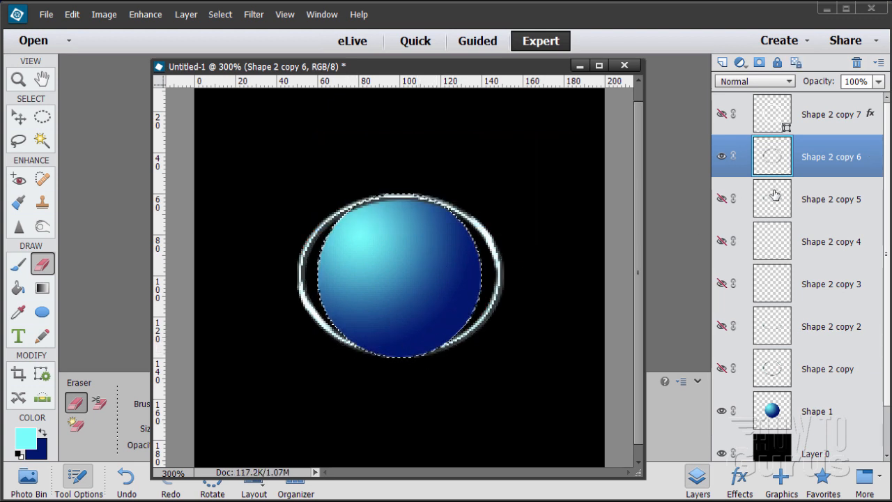
left_click(723, 157)
- Check the Shape 2 copy 7 ring against the planet, hide it again, and deselect the planet outline
left_click(722, 114)
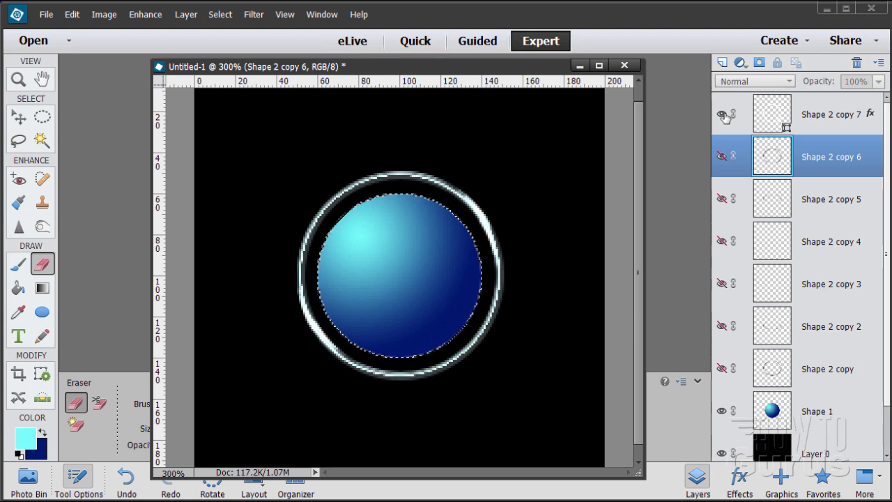
left_click(722, 115)
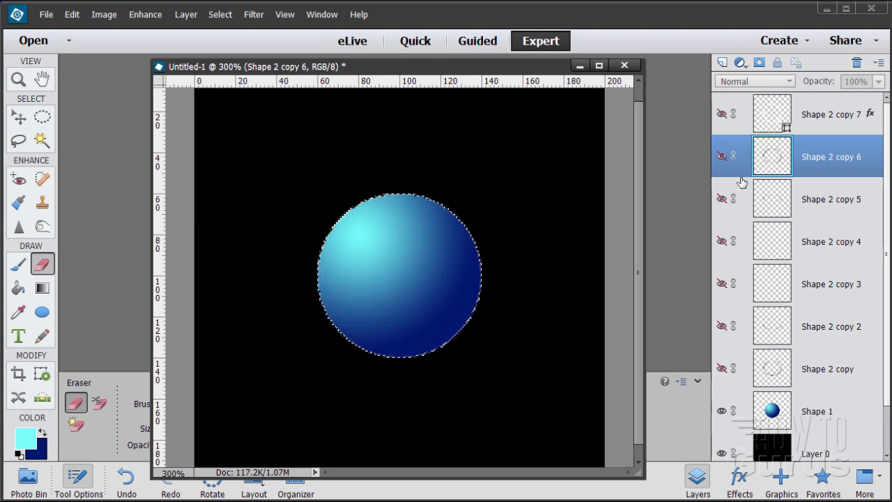
left_click(220, 14)
left_click(231, 39)
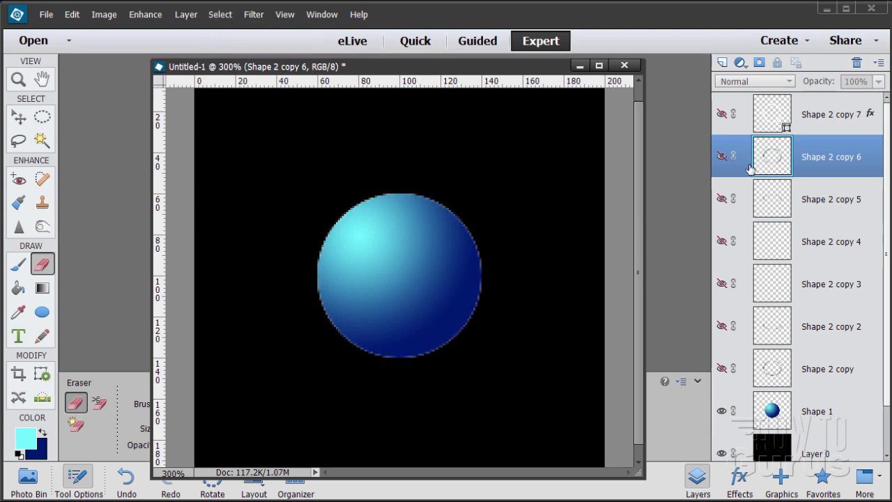
- Preview each ring layer over the planet one at a time, from Shape 2 copy up to Shape 2 copy 7
scroll(774, 419, "down", 1)
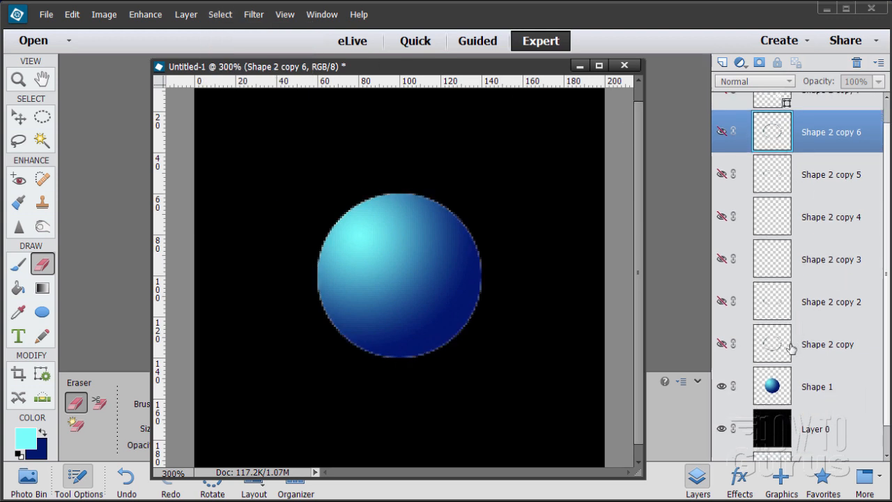
left_click(722, 344)
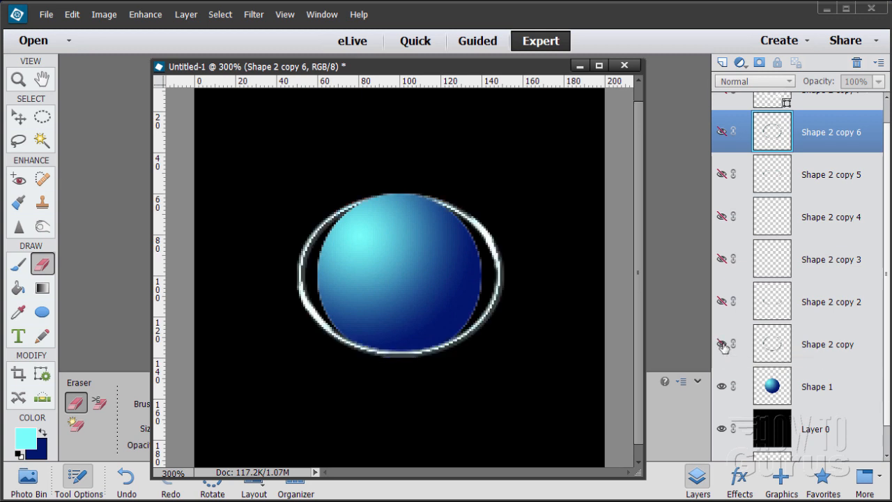
left_click(723, 345)
left_click(722, 302)
left_click(723, 302)
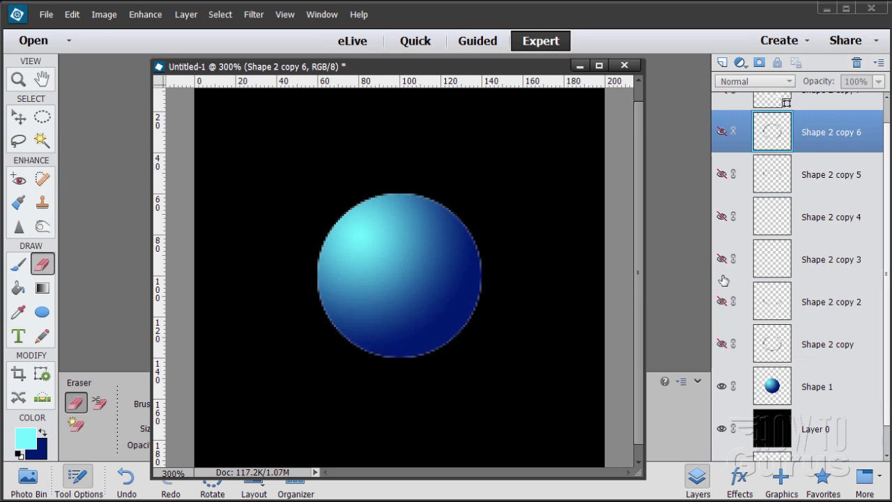
left_click(722, 260)
left_click(722, 216)
left_click(722, 217)
left_click(722, 175)
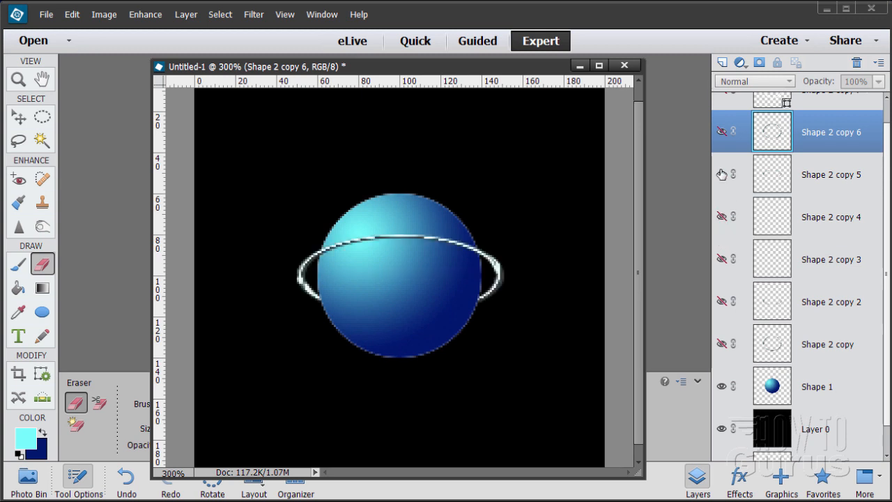
left_click(723, 174)
left_click(723, 131)
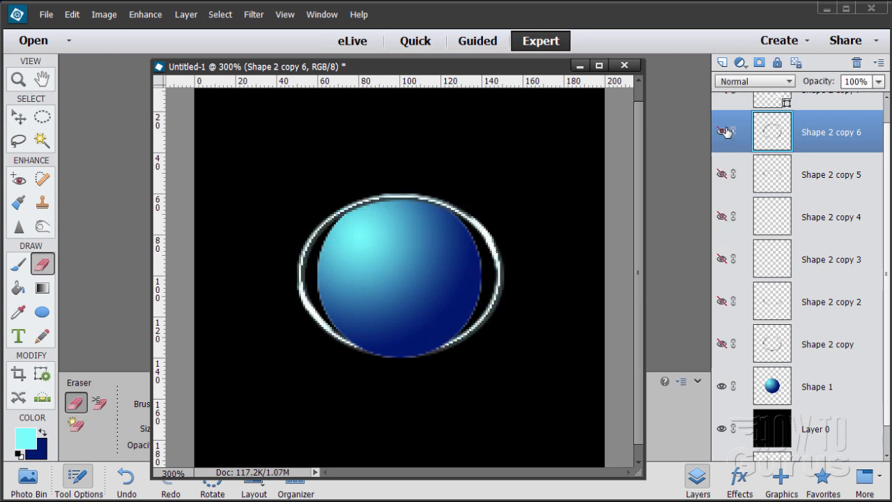
left_click(724, 131)
scroll(888, 172, "up", 1)
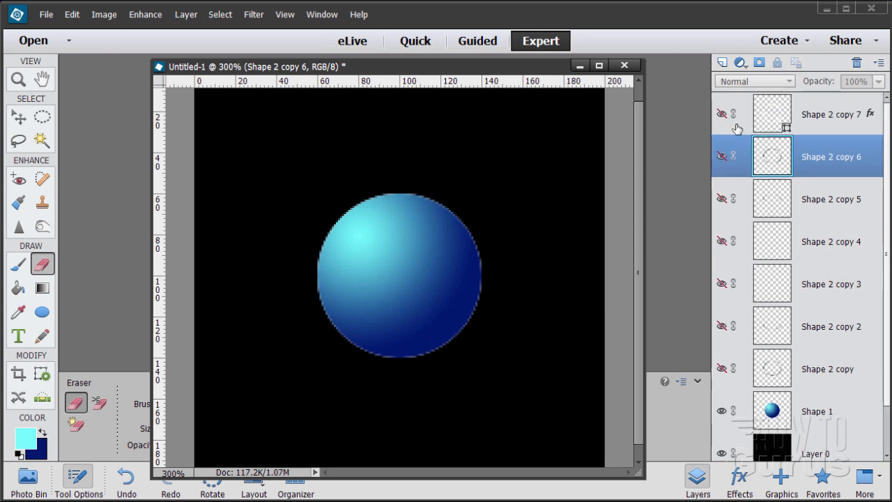
left_click(723, 115)
left_click(723, 115)
- Duplicate the black Layer 0 and place the duplicate directly above the Shape 2 copy ring layer
scroll(792, 427, "down", 2)
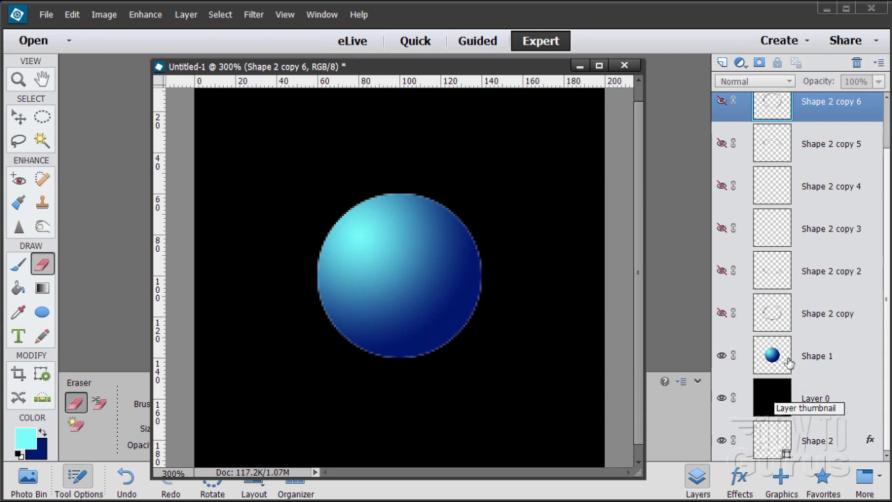
scroll(886, 359, "up", 1)
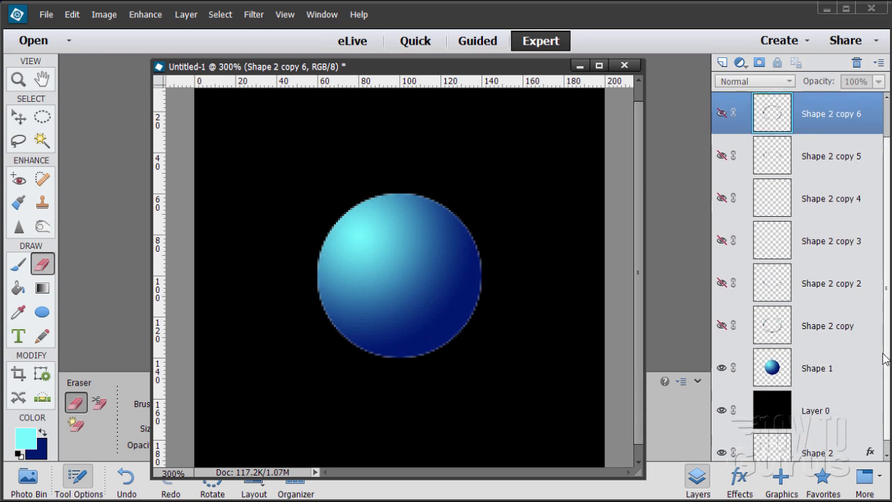
left_click(775, 415)
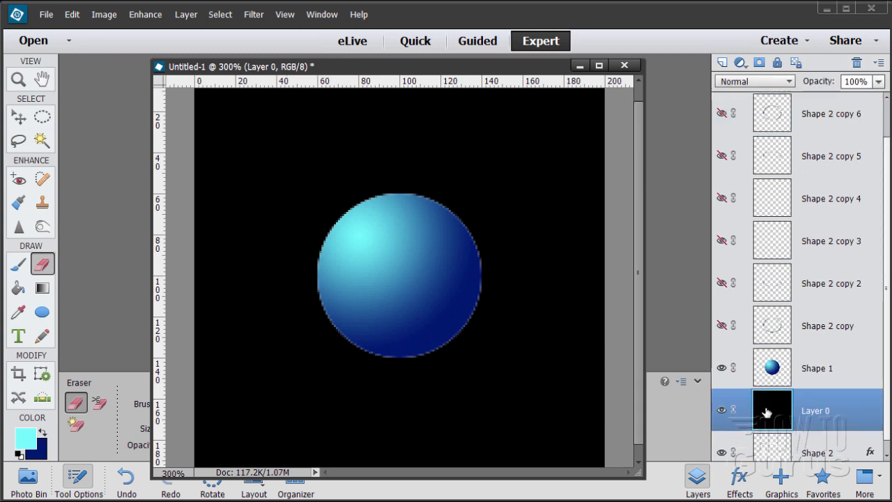
left_click_drag(767, 413, 719, 63)
scroll(888, 393, "down", 2)
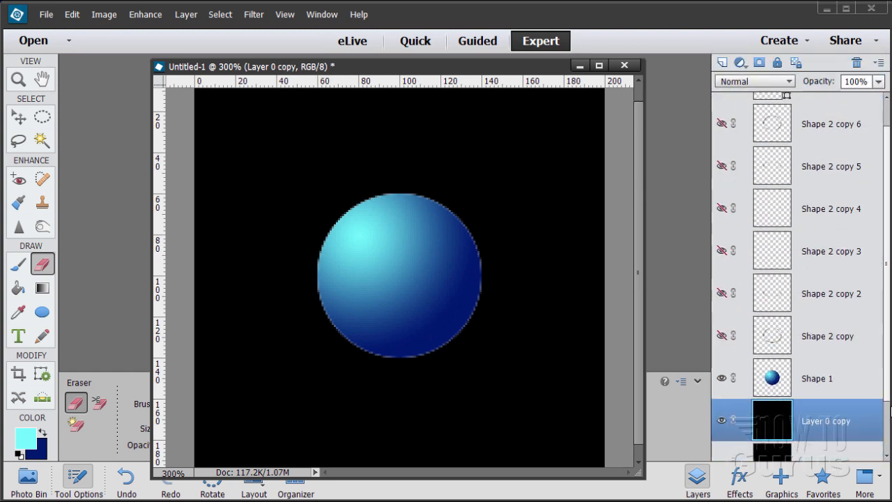
left_click_drag(775, 418, 776, 327)
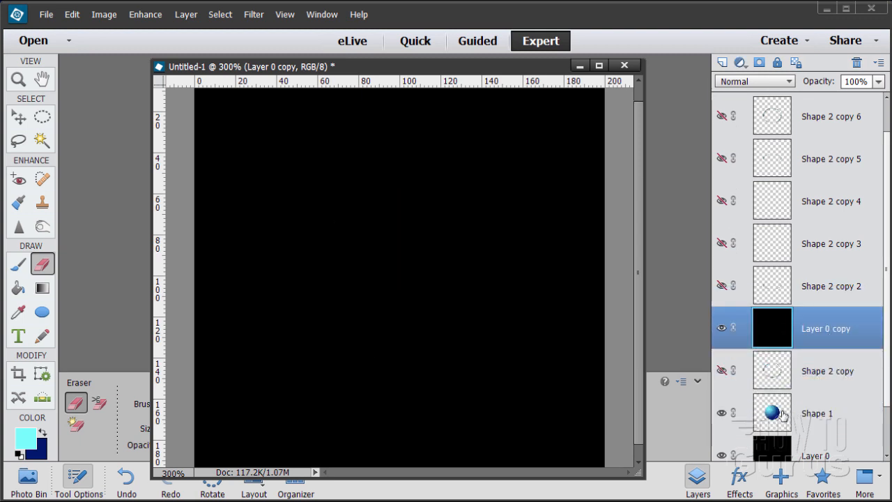
- Duplicate the Shape 1 planet and place the duplicate directly above the black duplicate over Shape 2 copy
left_click(783, 416)
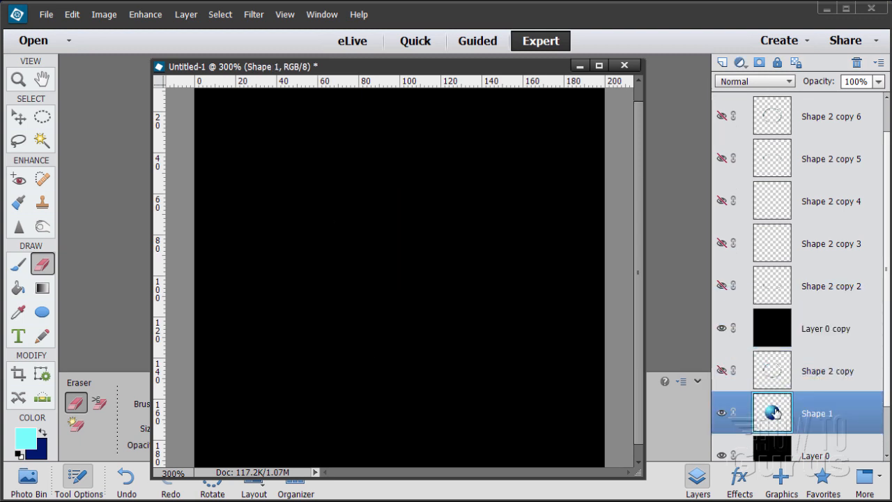
left_click_drag(776, 414, 723, 62)
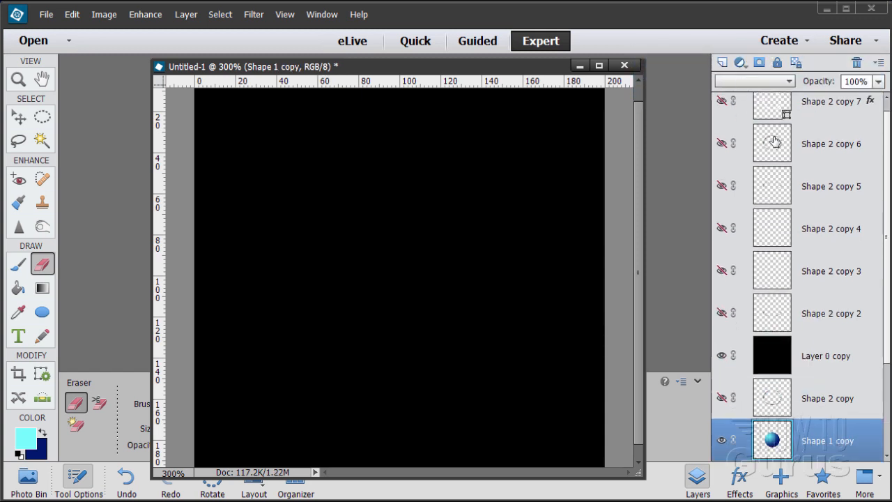
scroll(773, 335, "down", 1)
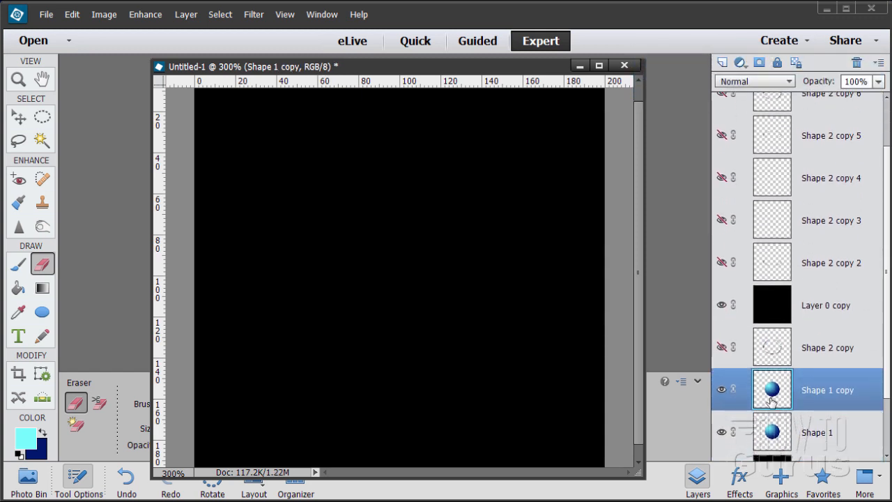
left_click_drag(772, 401, 767, 288)
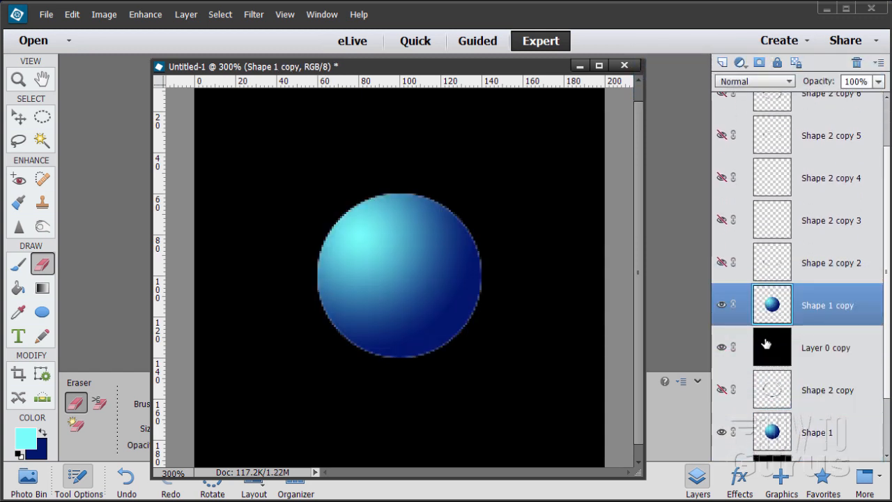
- Duplicate the black layer and the planet again, stacking both above Shape 2 copy 2 with the planet on top
scroll(889, 361, "up", 1)
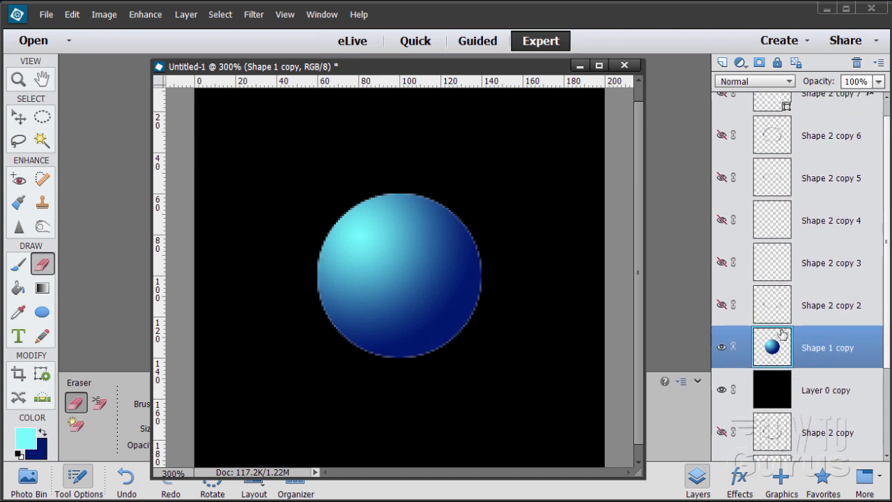
left_click_drag(780, 393, 725, 64)
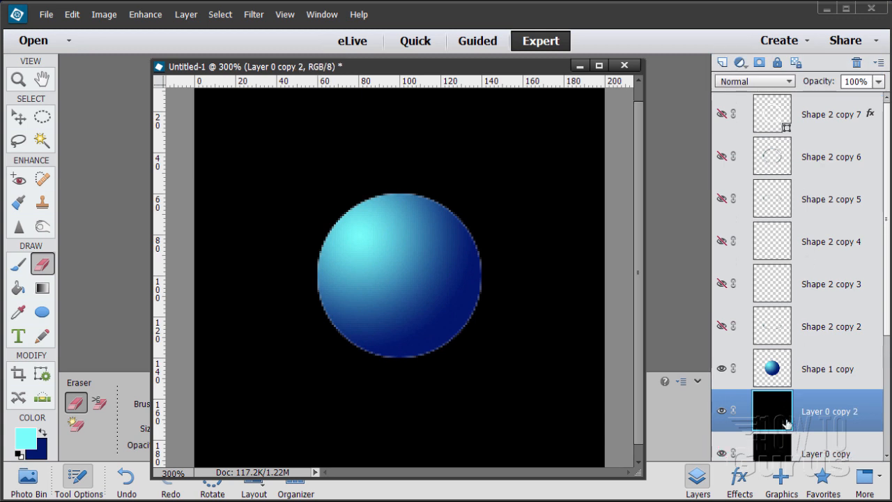
left_click_drag(787, 422, 868, 309)
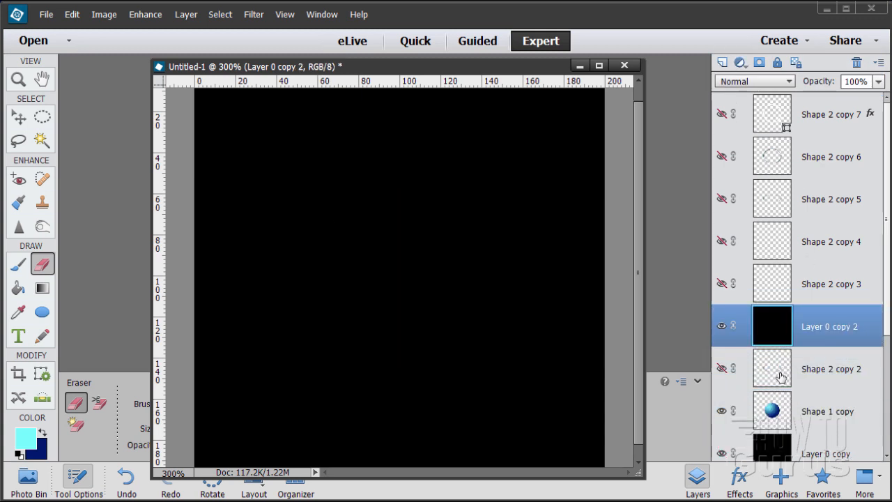
left_click_drag(790, 418, 880, 349)
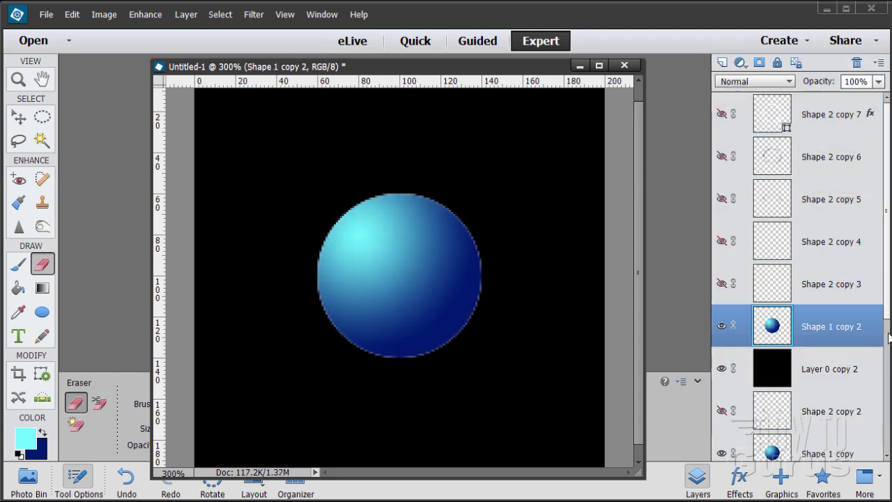
- Duplicate the black Layer 0 copy 2 and place the duplicate directly above the Shape 2 copy 3 ring layer
scroll(889, 337, "down", 5)
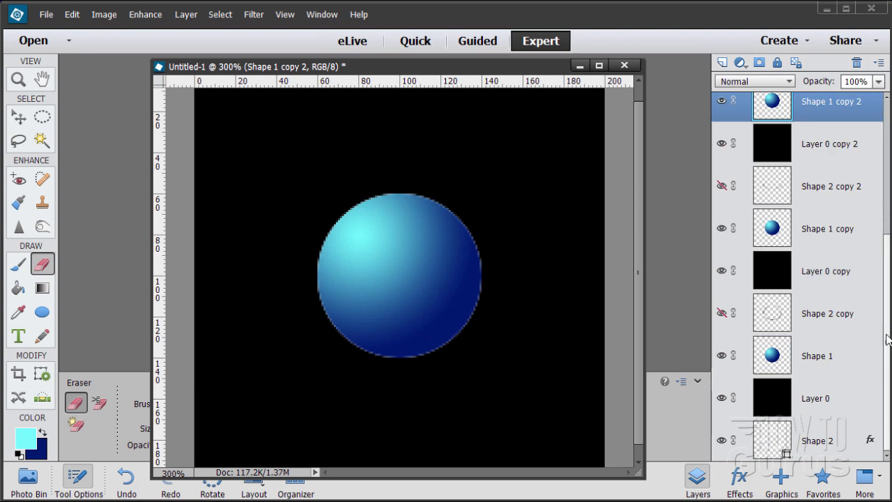
scroll(889, 340, "up", 5)
scroll(889, 340, "down", 5)
scroll(889, 349, "up", 5)
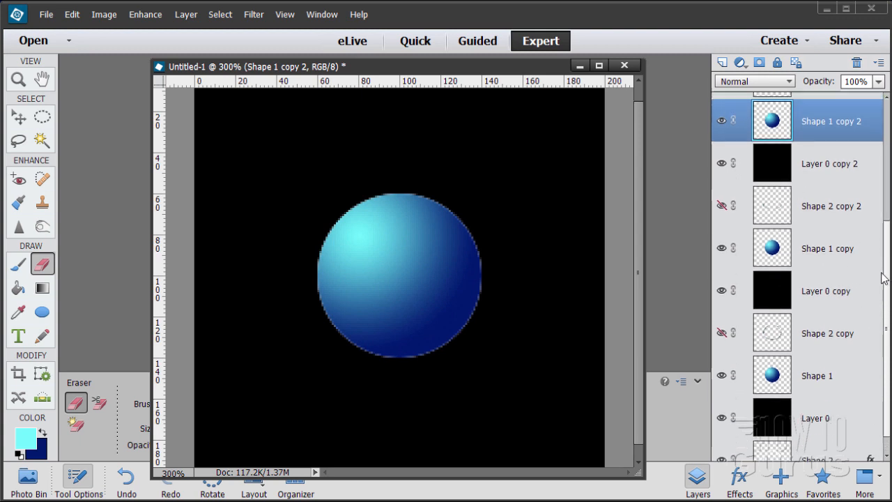
left_click(780, 377)
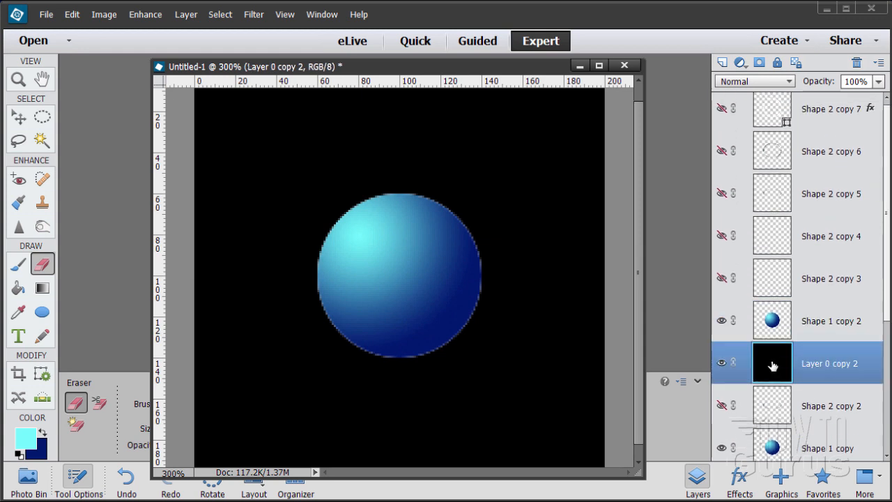
key("ctrl+j")
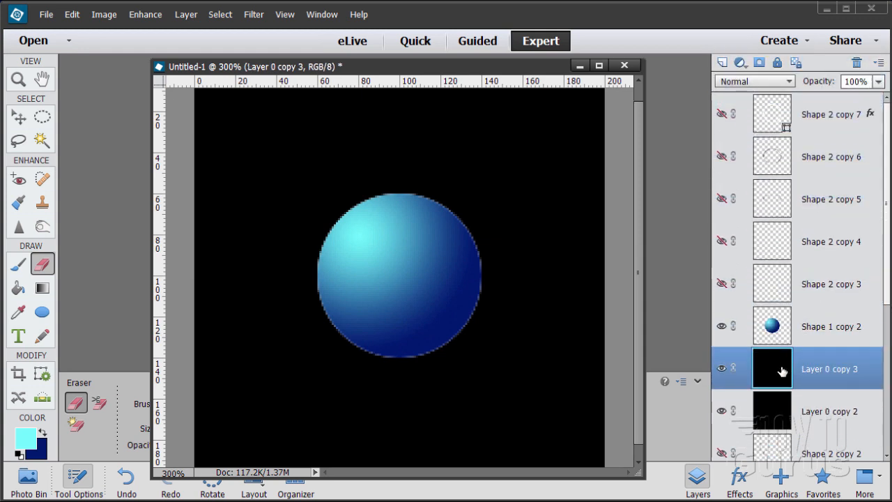
left_click_drag(781, 371, 808, 284)
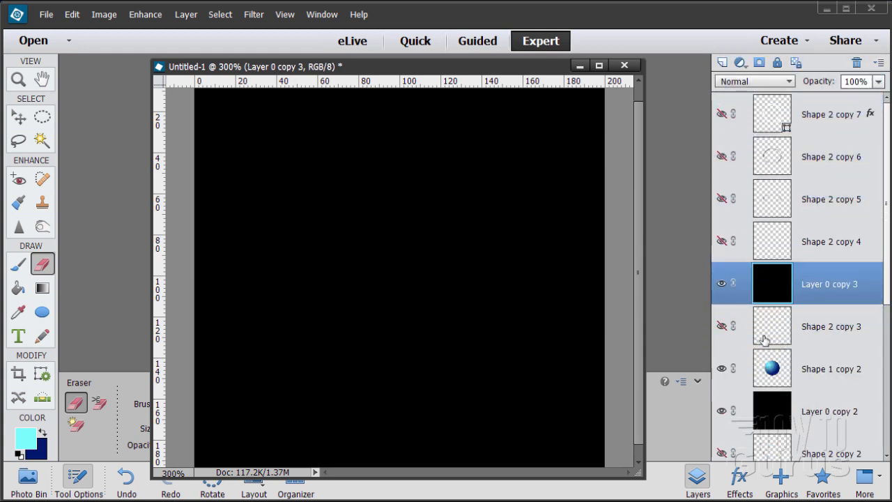
- Duplicate the Shape 1 copy 2 planet and place the duplicate directly above the black layer over Shape 2 copy 3
left_click(777, 370)
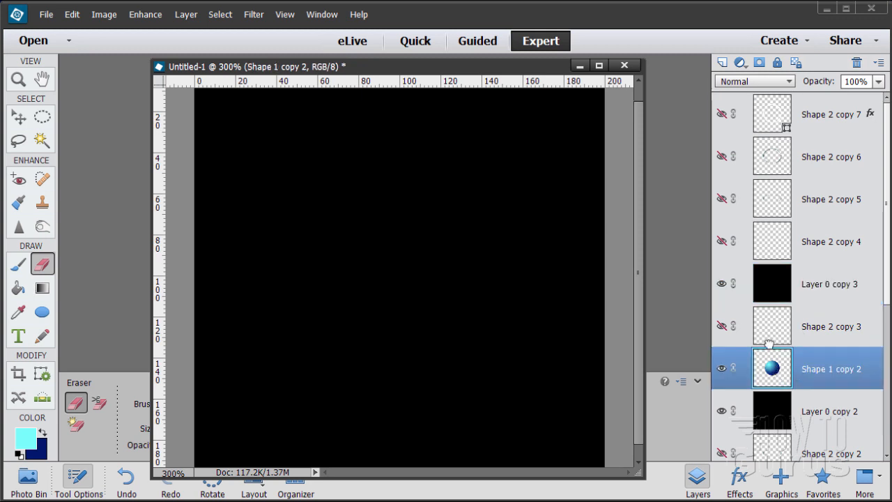
key("ctrl+j")
left_click_drag(801, 370, 846, 279)
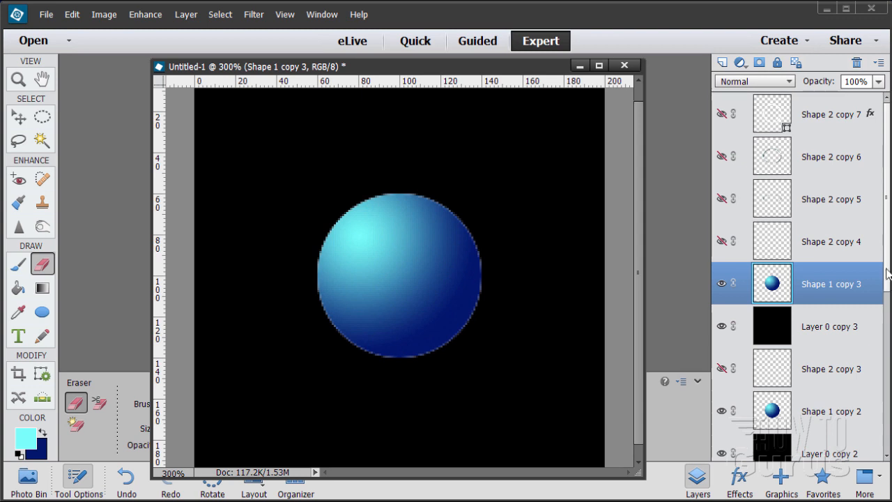
- Duplicate the black Layer 0 copy 3 and place the duplicate directly above the Shape 2 copy 4 ring layer
left_click(769, 329)
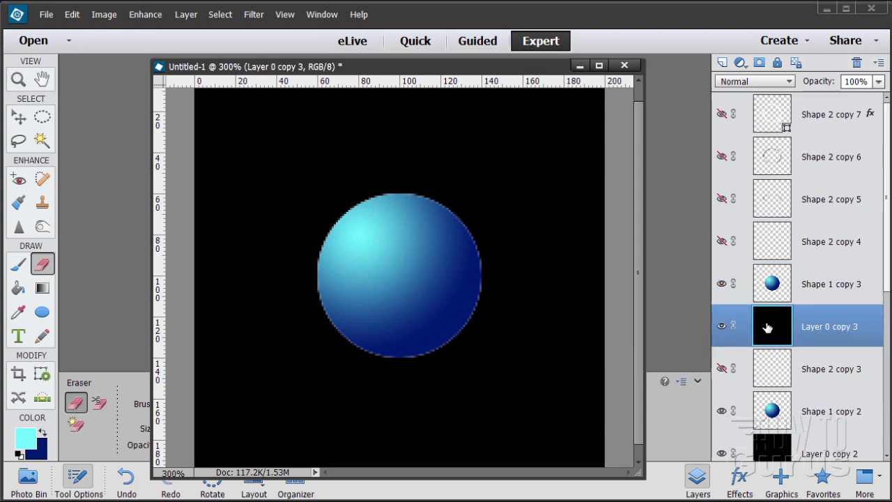
left_click_drag(767, 327, 723, 63)
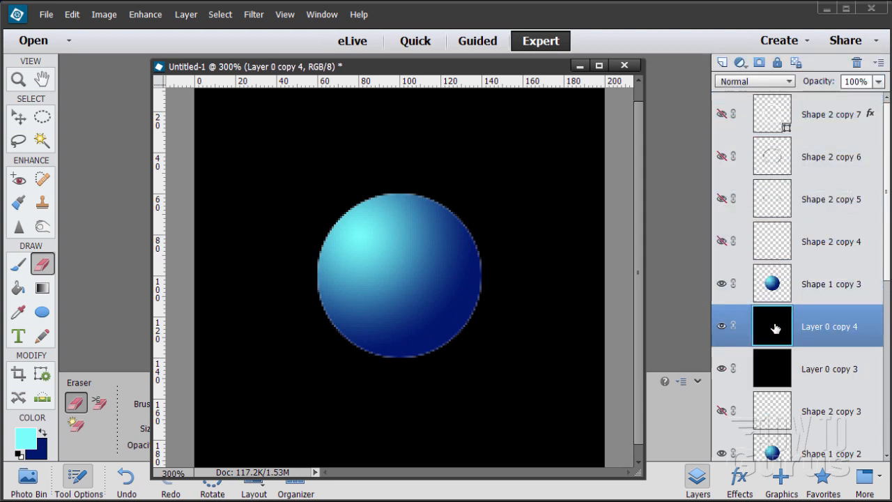
left_click_drag(775, 328, 813, 264)
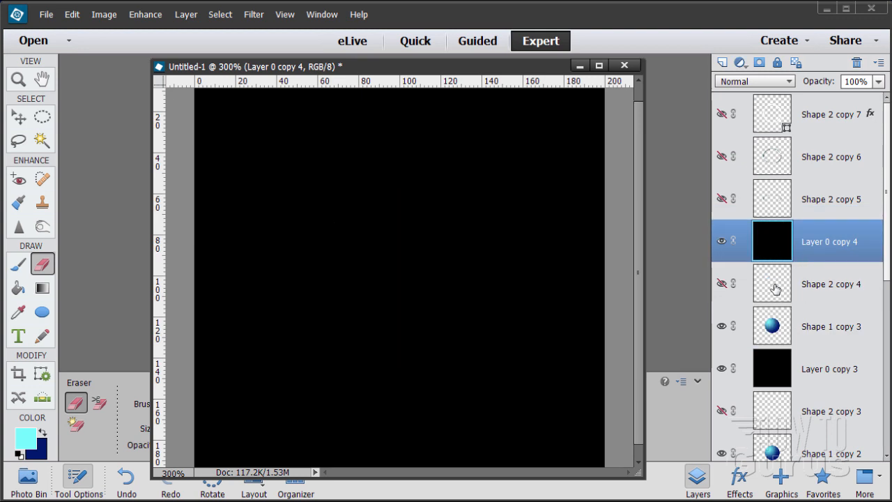
- Duplicate the Shape 1 copy 3 sphere layer and place the duplicate directly above Layer 0 copy 4
left_click(779, 333)
left_click_drag(772, 332, 723, 62)
left_click_drag(776, 333, 790, 262)
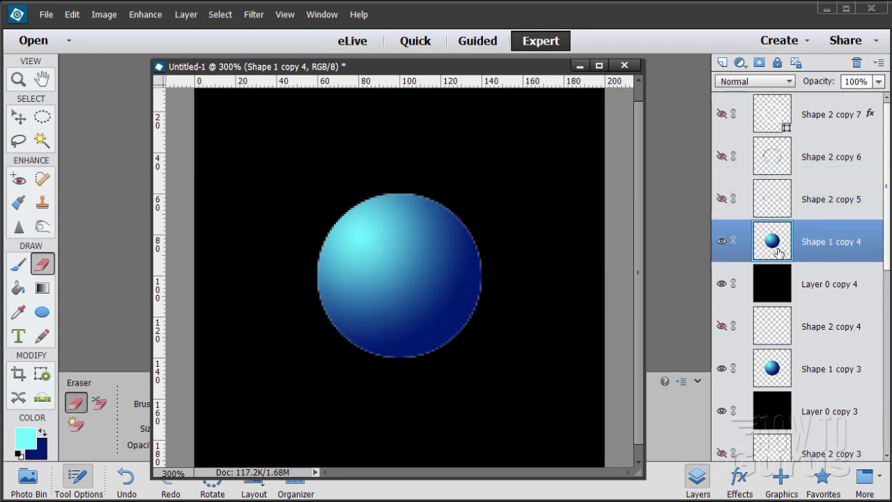
- Duplicate the black Layer 0 copy 4 and the sphere layer above it, stacking the sphere over the black layer directly above Shape 2 copy 5
left_click(776, 285)
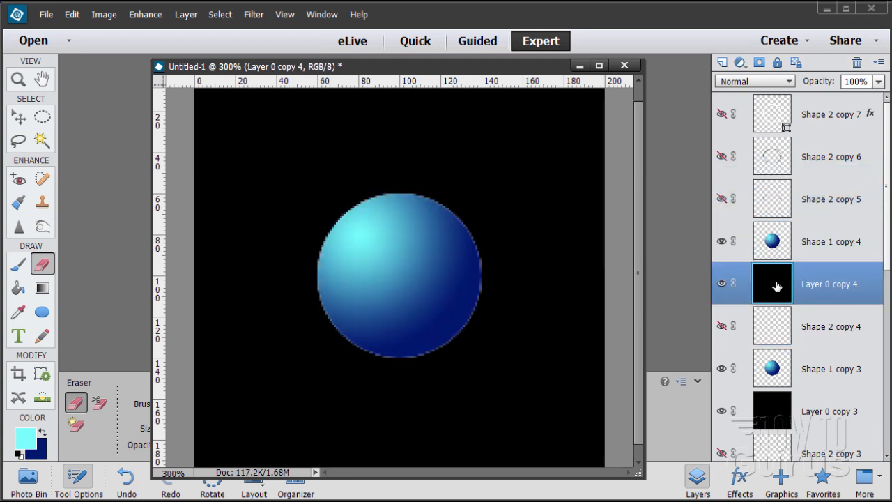
left_click_drag(776, 284, 723, 62)
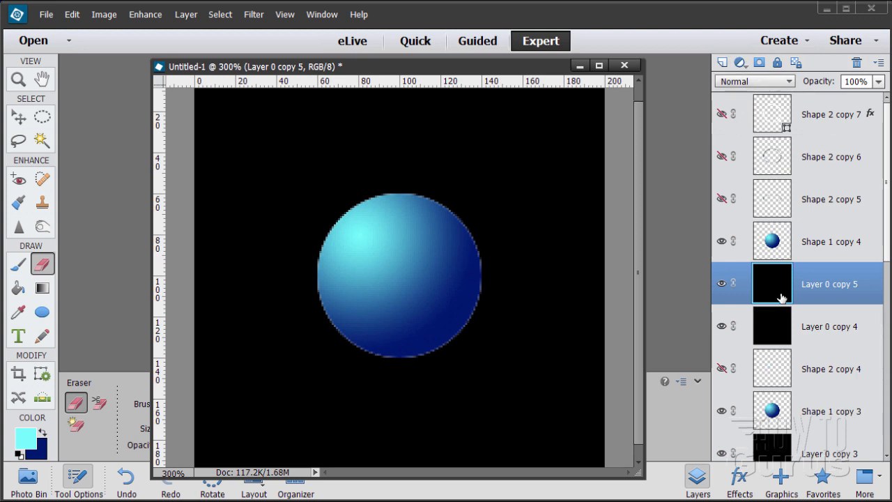
left_click_drag(775, 288, 768, 184)
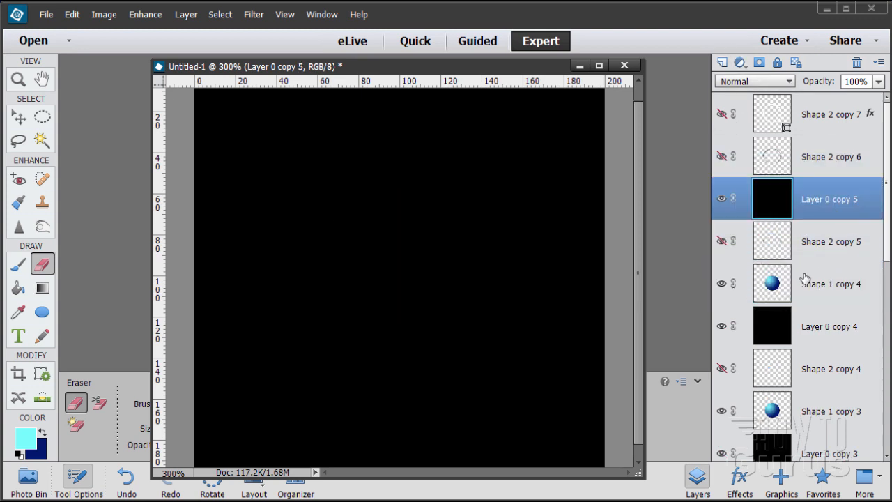
left_click(772, 286)
left_click_drag(772, 285, 772, 198)
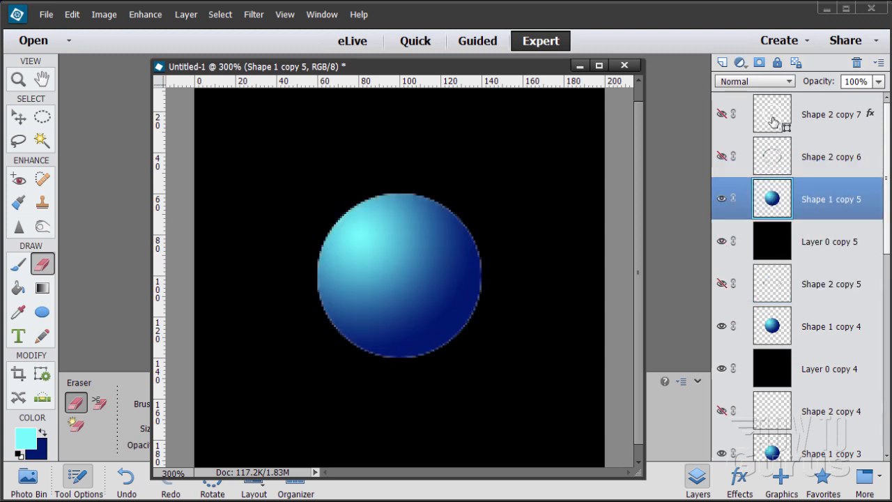
- Add another duplicated black layer with a duplicated sphere over it between the Shape 2 copy 6 and Shape 2 copy 7 ring layers
left_click_drag(778, 242, 725, 62)
left_click_drag(766, 232, 765, 149)
left_click(774, 250)
left_click_drag(773, 247, 725, 62)
left_click_drag(776, 244, 773, 153)
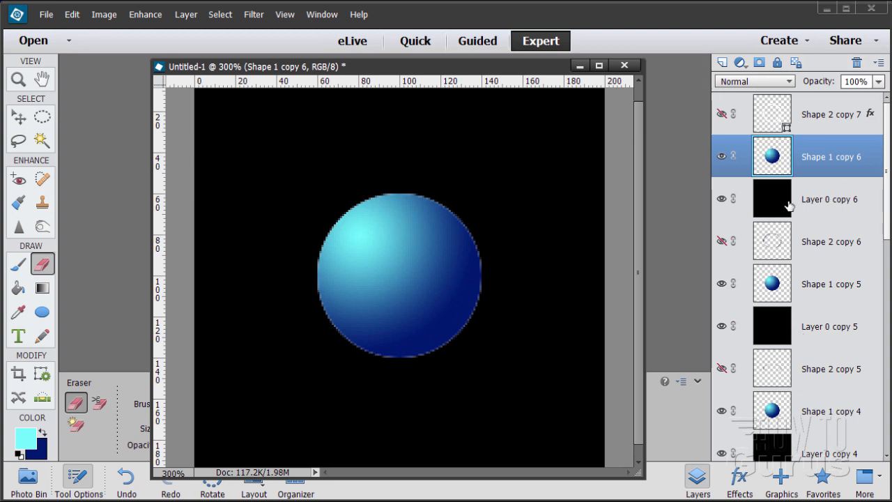
- Check the whole layer stack from Shape 2 copy 7 down to Shape 2 for the repeating ring, sphere and black background order
left_click(773, 115)
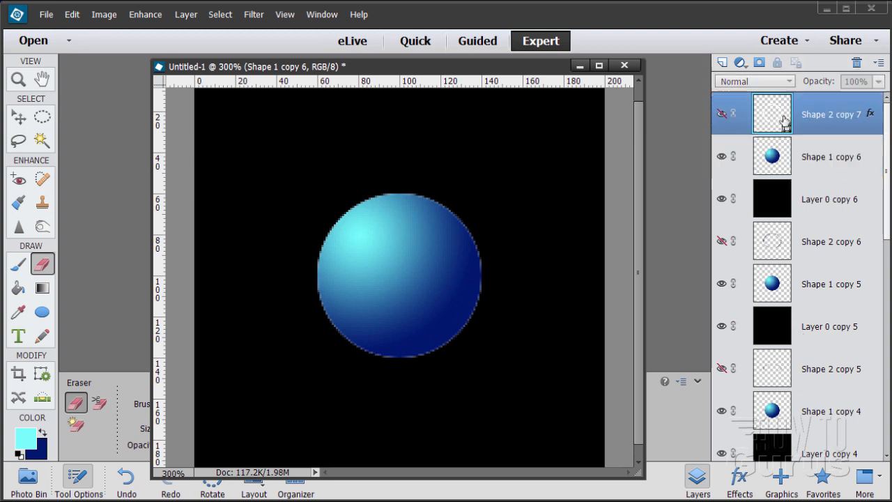
left_click(774, 160)
left_click(772, 201)
left_click(772, 242)
left_click(780, 296)
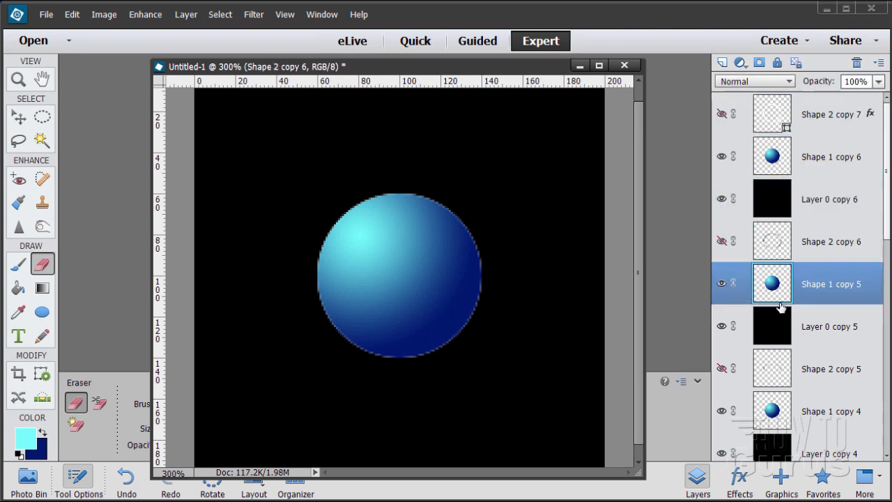
left_click(773, 328)
left_click(776, 371)
left_click(777, 403)
left_click(774, 450)
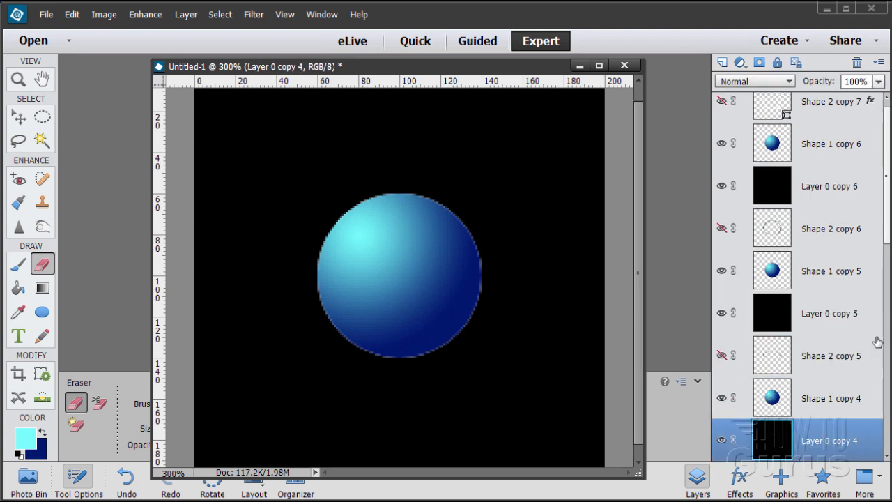
scroll(873, 336, "down", 5)
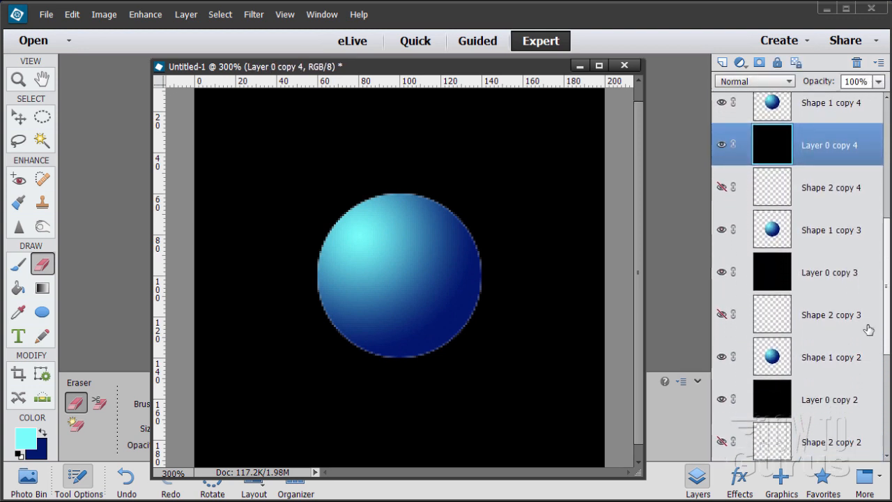
left_click(776, 190)
left_click(776, 235)
left_click(776, 274)
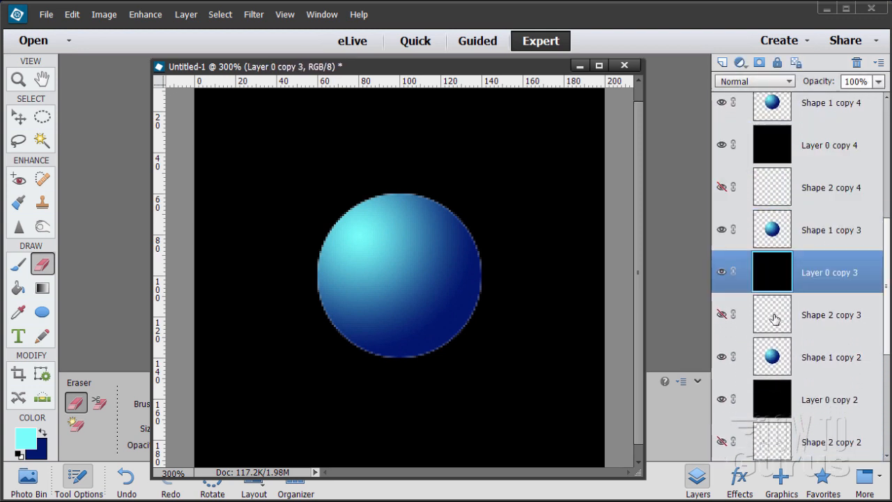
left_click(776, 319)
left_click(775, 359)
left_click(775, 403)
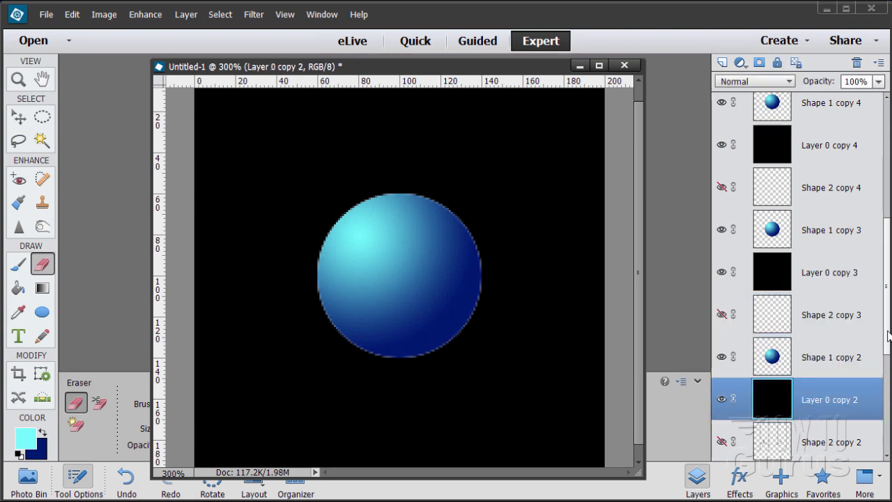
scroll(888, 336, "down", 4)
left_click(778, 228)
left_click(777, 270)
left_click(827, 317)
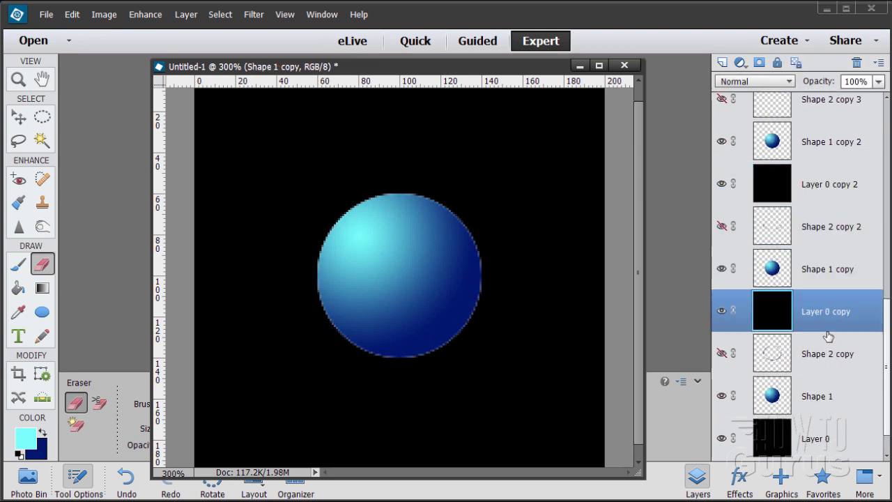
scroll(888, 343, "down", 1)
left_click(776, 321)
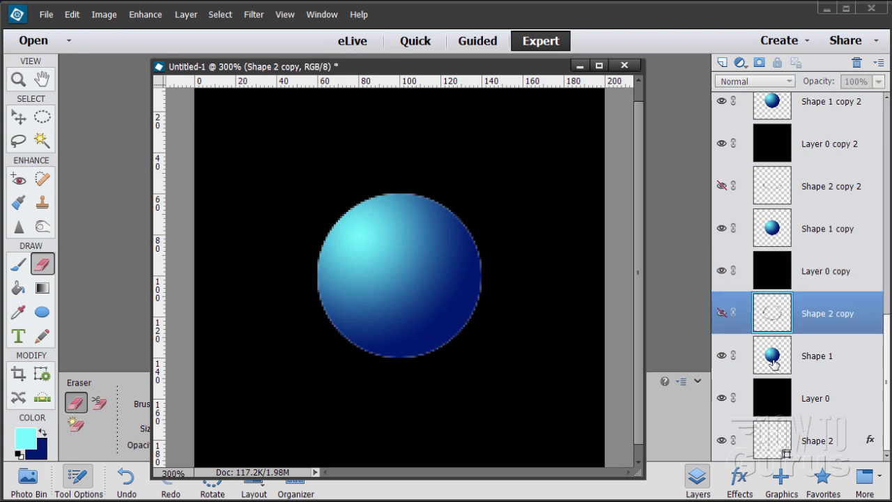
left_click(774, 362)
left_click(777, 399)
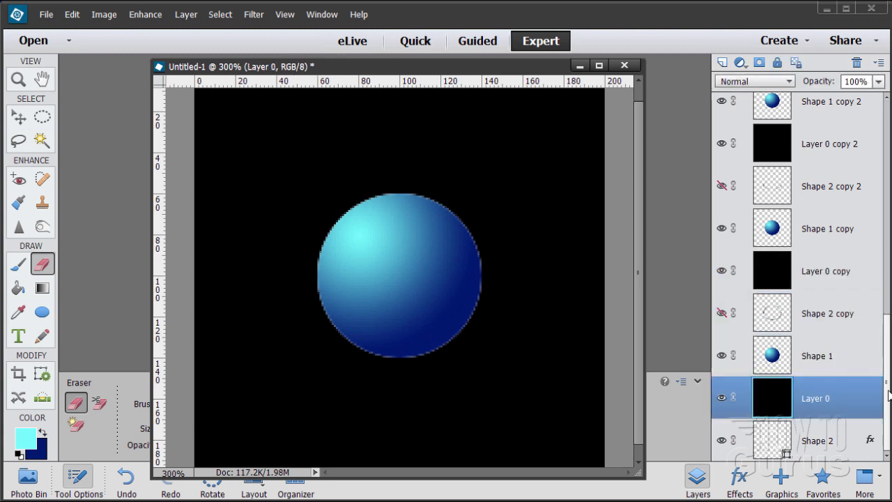
left_click(783, 447)
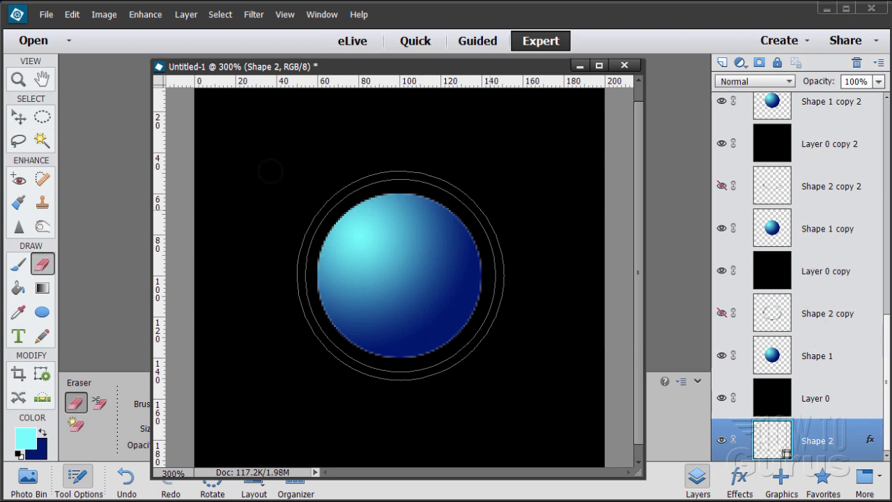
- Save the layered document in the PSE Tricks folder as gif animation 3a.psd
left_click(46, 14)
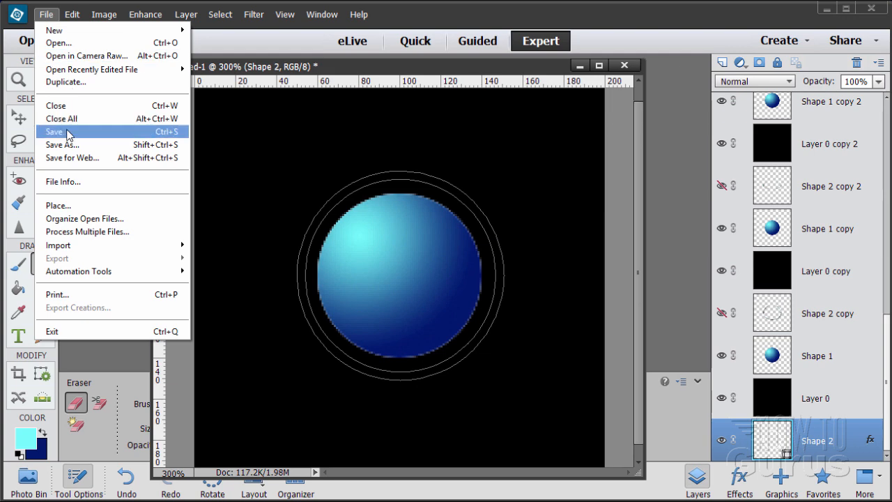
left_click(69, 132)
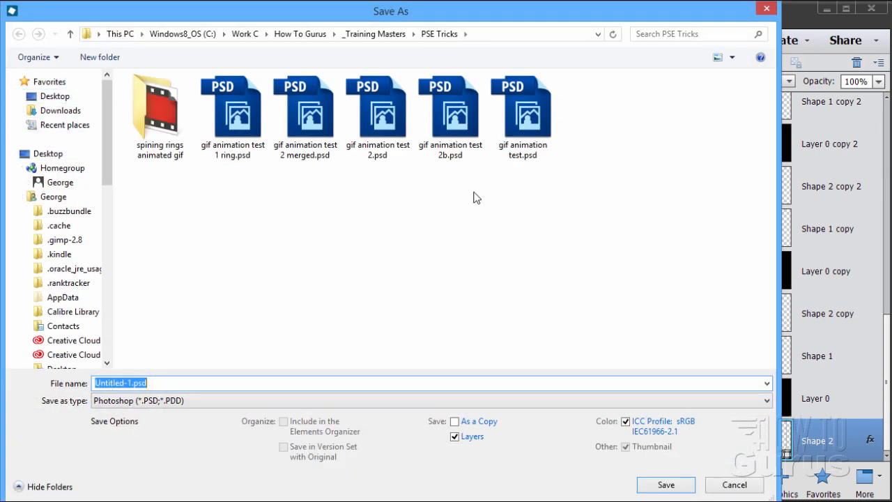
left_click(387, 157)
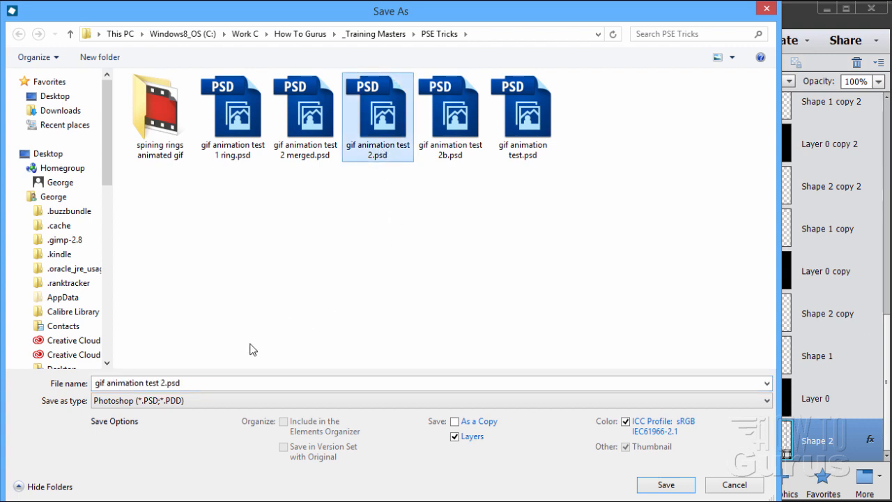
left_click(203, 383)
left_click(202, 383)
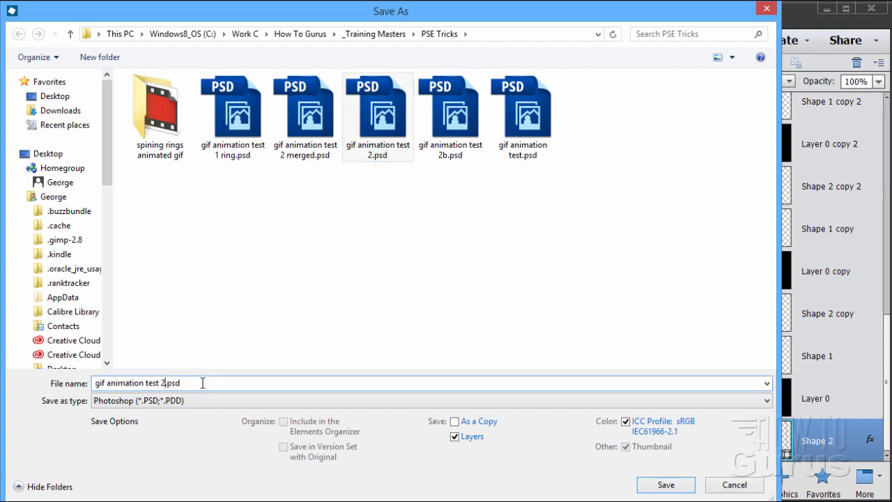
key("BackSpace")
key("BackSpace")
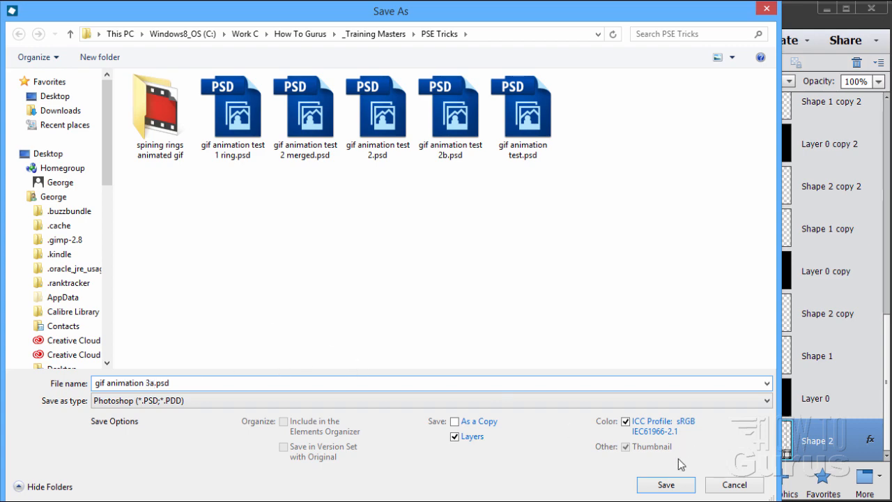
left_click(666, 484)
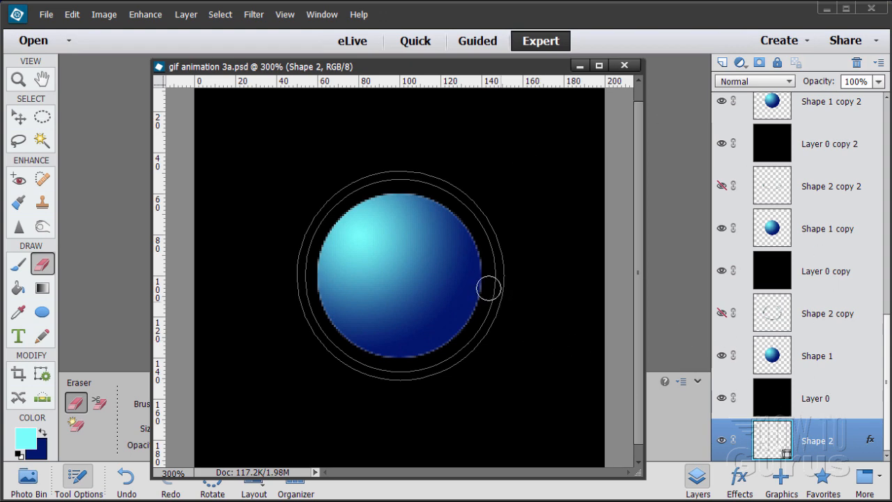
- Save a second version of the document as gif animation 3 merged.psd
left_click(47, 15)
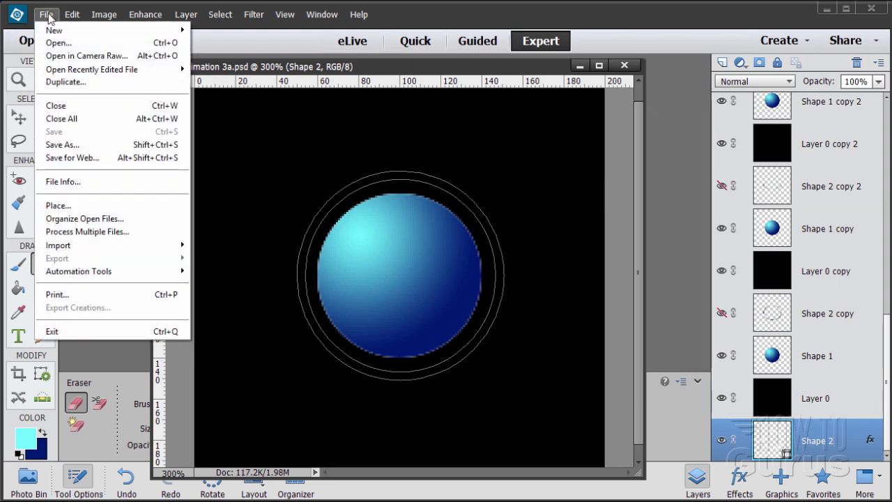
left_click(76, 145)
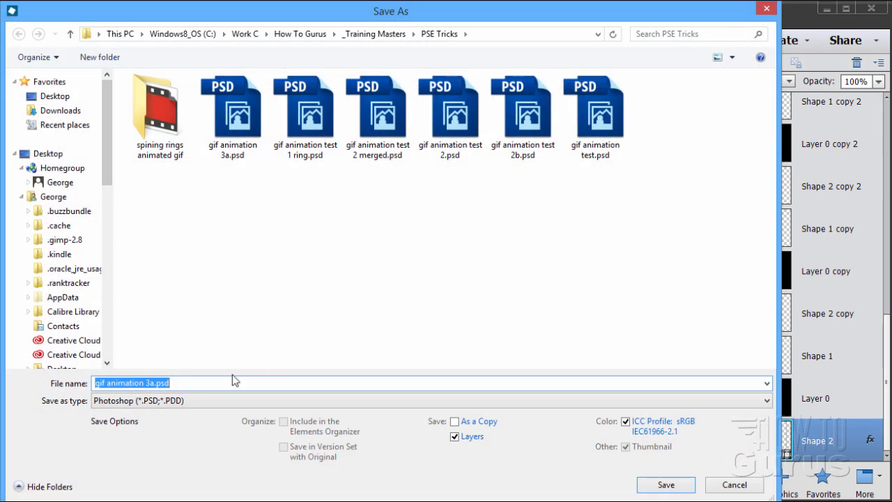
left_click(216, 383)
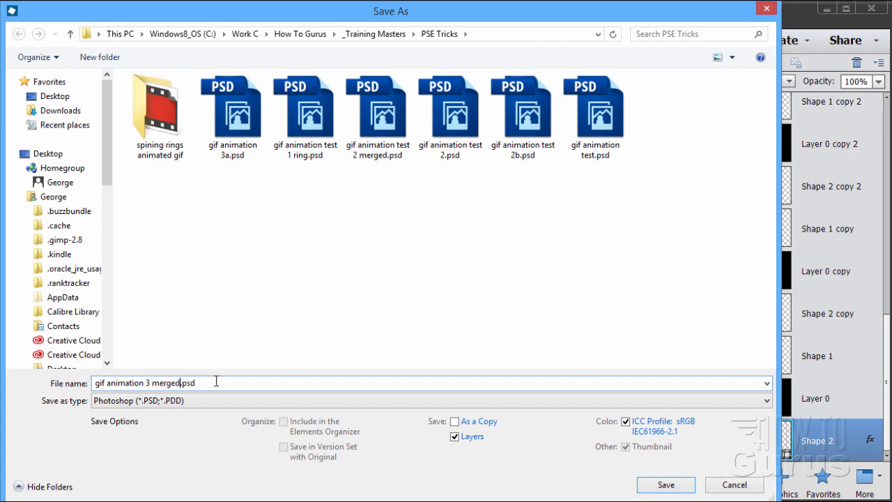
left_click(646, 481)
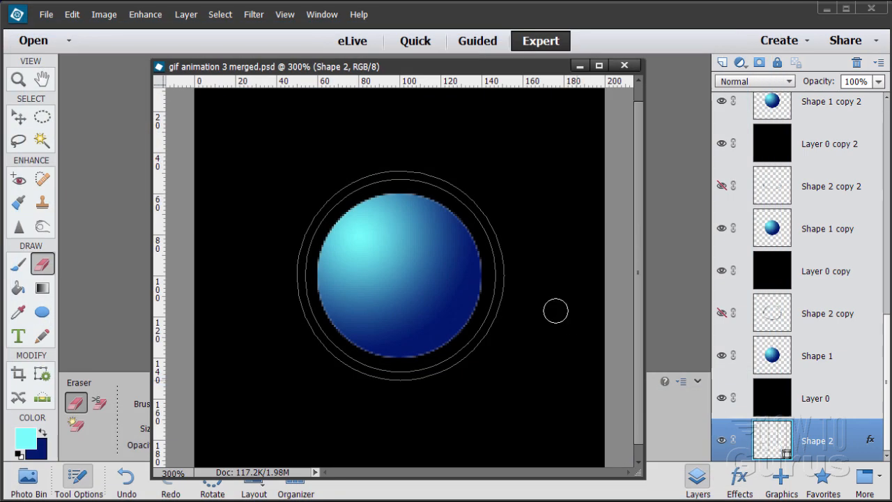
- Delete the original Shape 2 ring layer at the bottom of the layer stack
left_click_drag(422, 70, 415, 61)
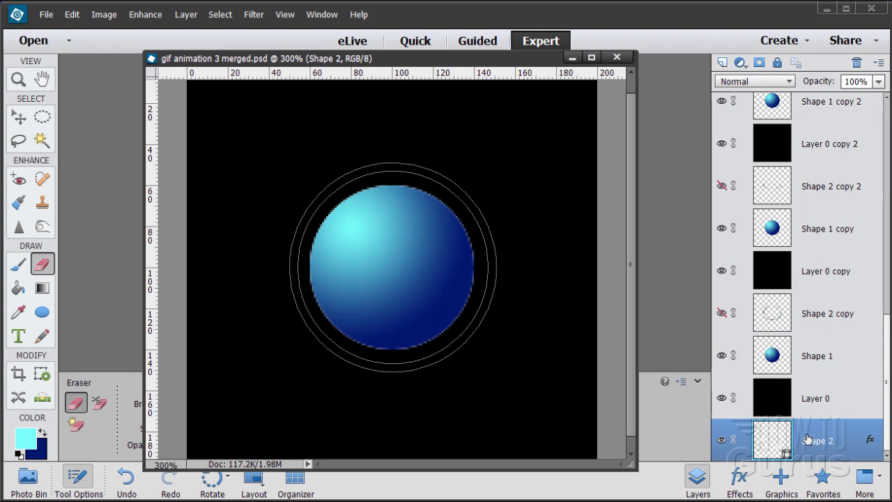
left_click(857, 63)
left_click(391, 208)
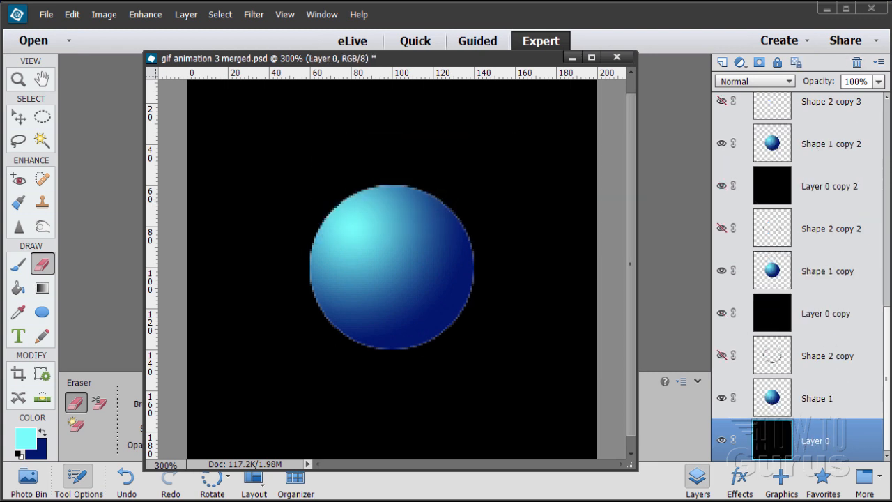
- Make all the hidden ring layers visible, from Shape 2 copy up to Shape 2 copy 7
left_click(803, 368)
left_click(722, 356)
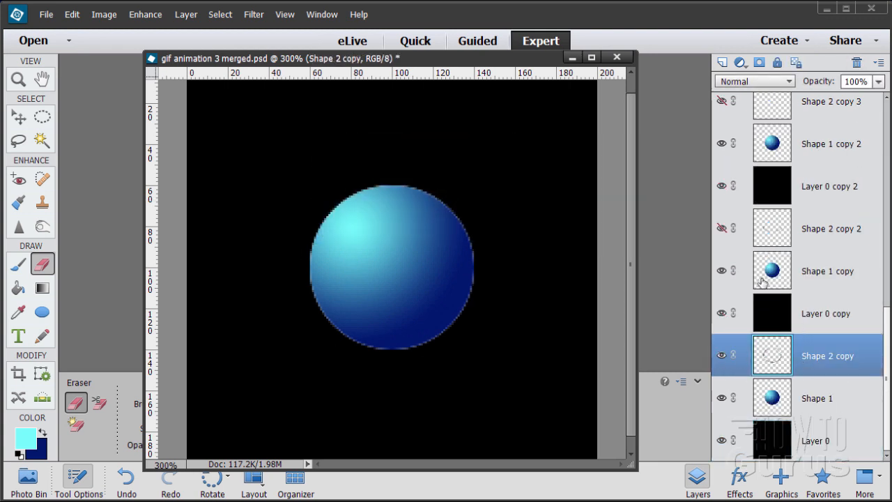
left_click(722, 228)
scroll(886, 327, "up", 5)
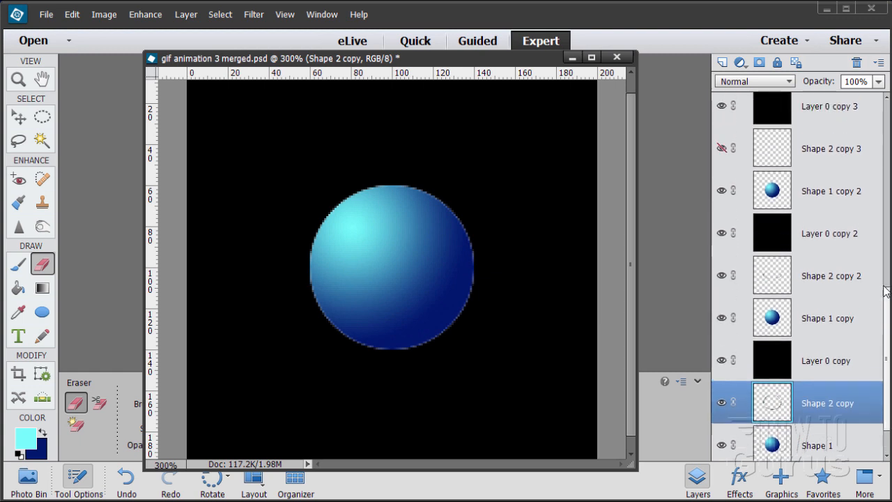
left_click(722, 322)
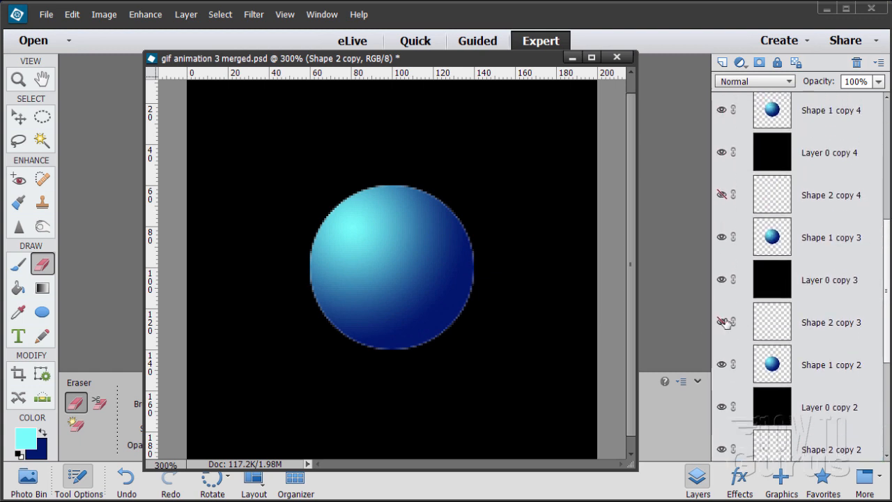
left_click(722, 196)
scroll(886, 271, "up", 6)
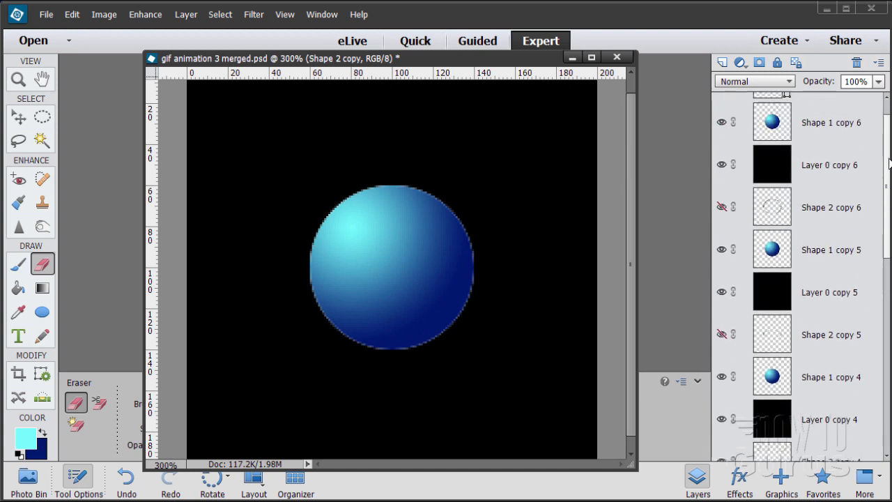
left_click(722, 336)
left_click(723, 209)
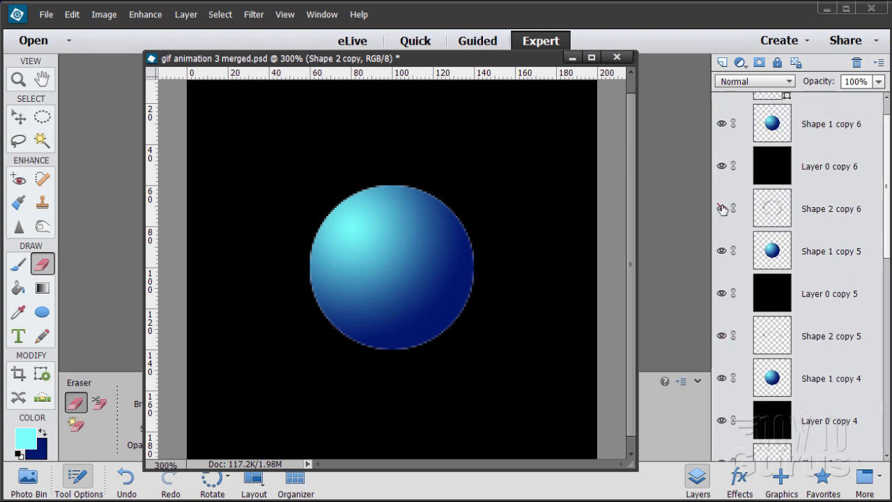
scroll(822, 188, "up", 1)
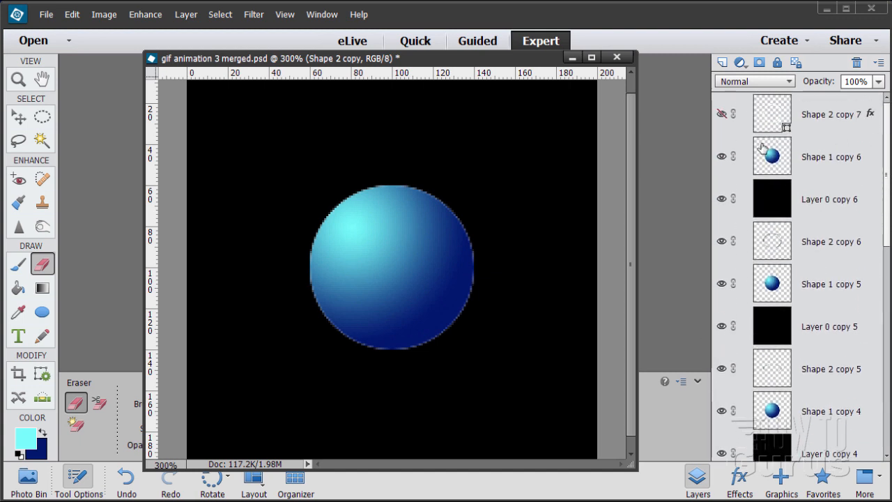
left_click(723, 113)
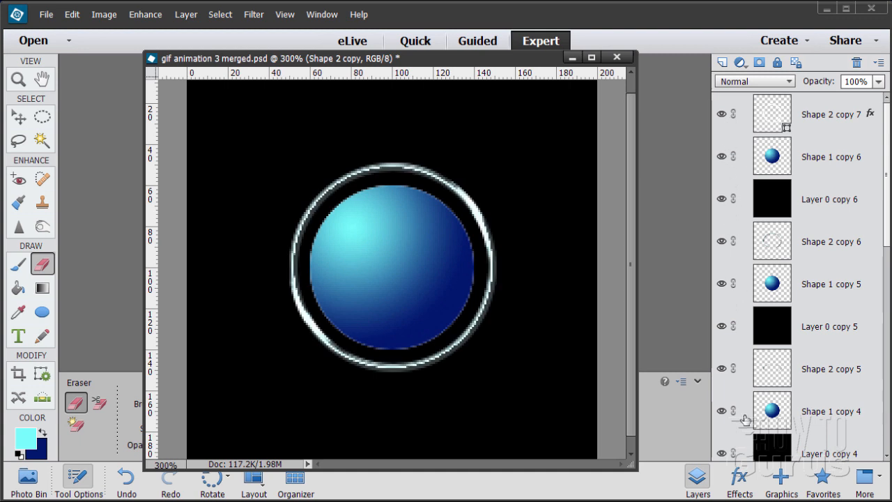
- Merge the Shape 2 copy 7, Shape 1 copy 6 and Layer 0 copy 6 layers into one frame layer
left_click(816, 112)
left_click(803, 202, "shift")
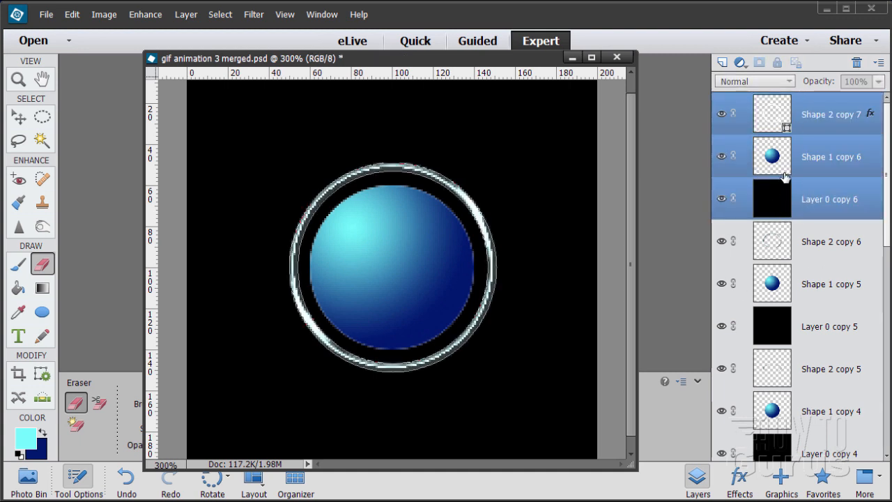
right_click(807, 151)
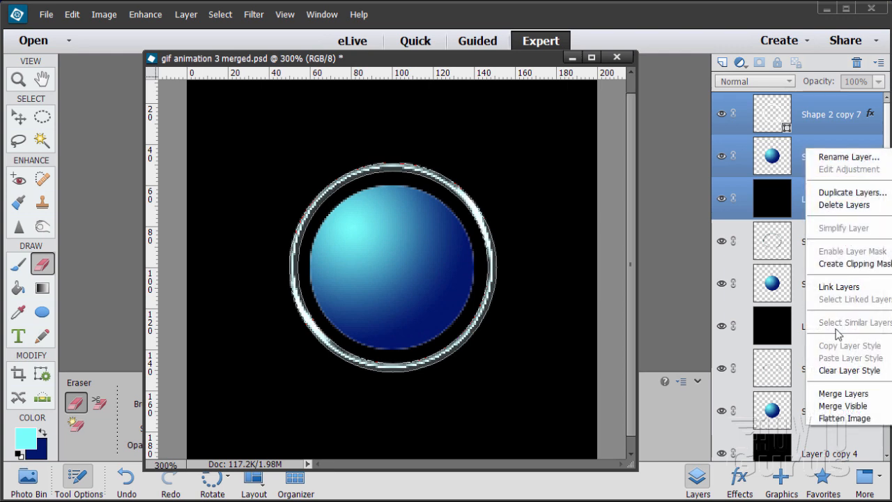
left_click(844, 394)
- Merge the Shape 2 copy 6, Shape 1 copy 5 and Layer 0 copy 5 layers into one frame layer
left_click(807, 155)
left_click(810, 242, "shift")
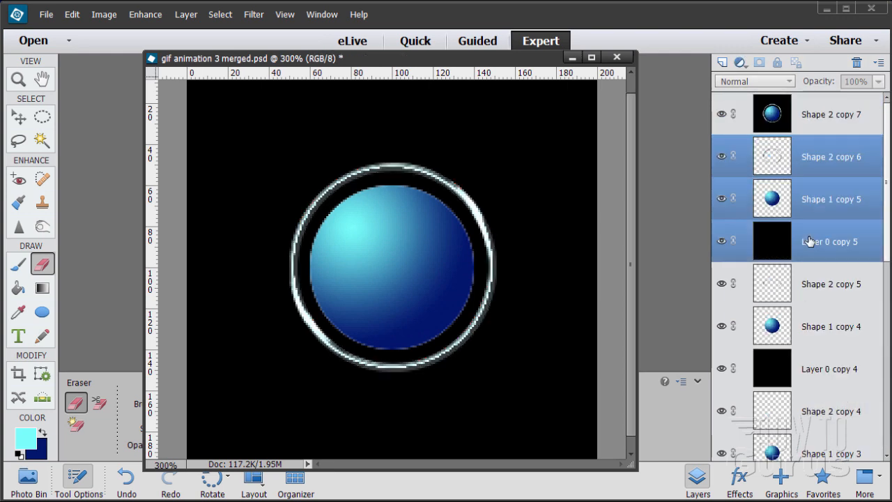
right_click(807, 239)
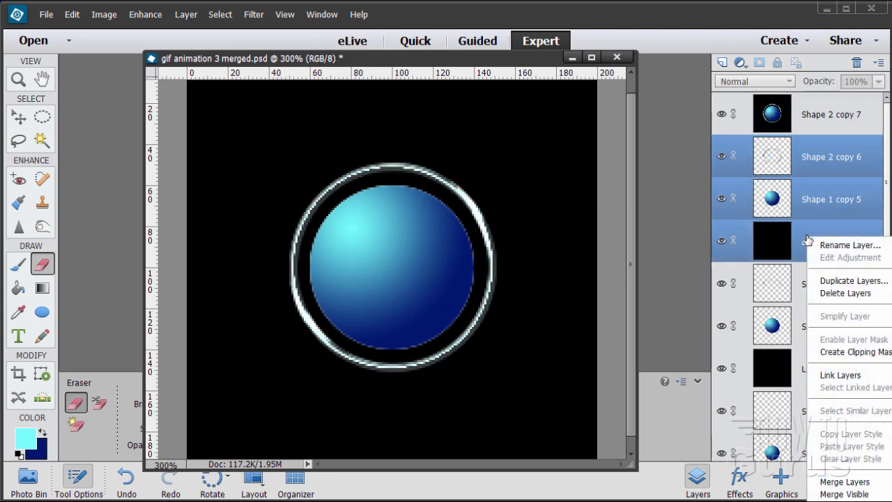
left_click(828, 478)
- Merge the Shape 2 copy 5, Shape 1 copy 4 and Layer 0 copy 4 layers into one frame layer
left_click(806, 198)
left_click(805, 275, "shift")
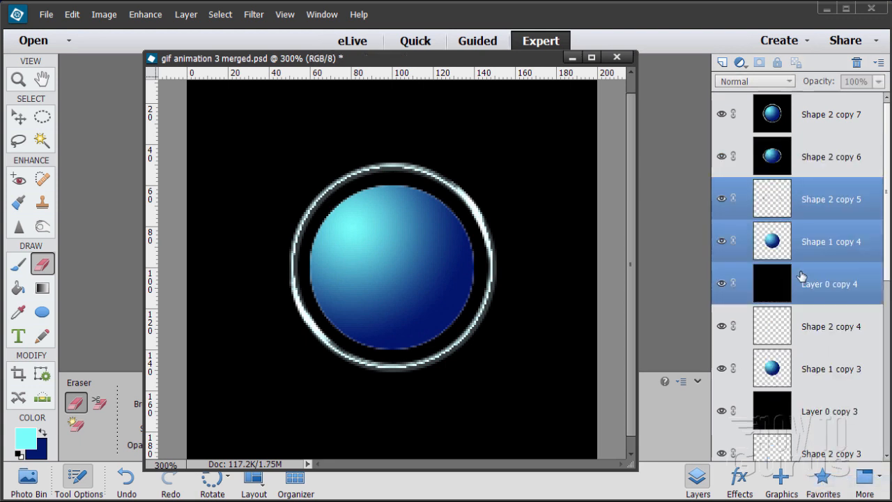
right_click(803, 277)
left_click(820, 488)
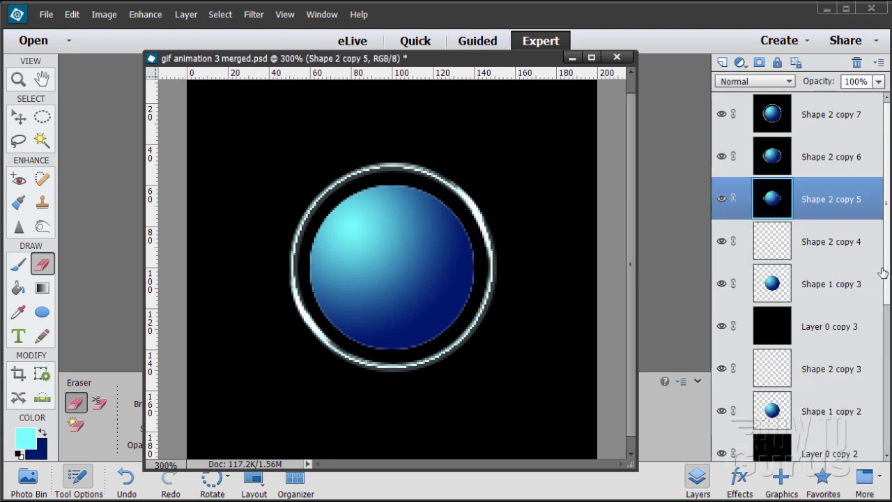
- Merge the Shape 2 copy 4, Shape 1 copy 3 and Layer 0 copy 3 layers into one frame layer
scroll(884, 257, "down", 3)
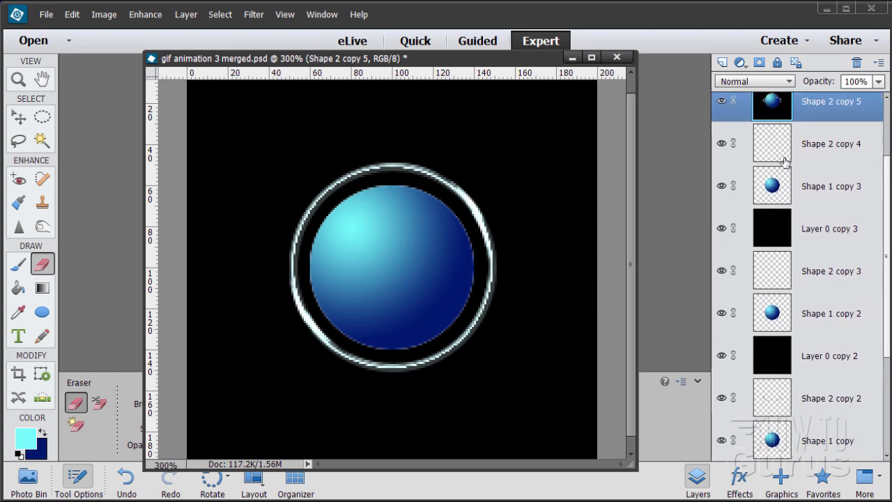
left_click(796, 162)
left_click(773, 223, "shift")
right_click(774, 223)
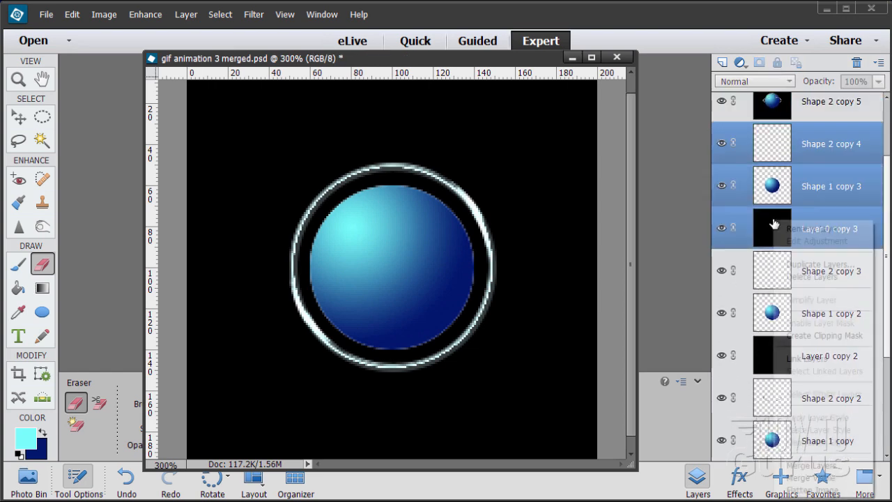
left_click(810, 465)
- Merge the Shape 2 copy 3, Shape 1 copy 2 and Layer 0 copy 2 layers into one frame layer
left_click(798, 198)
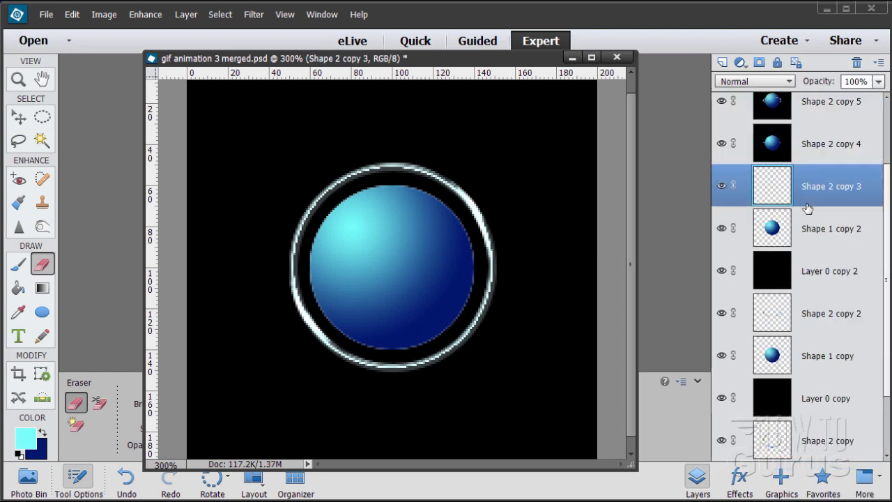
left_click(790, 271, "shift")
right_click(790, 272)
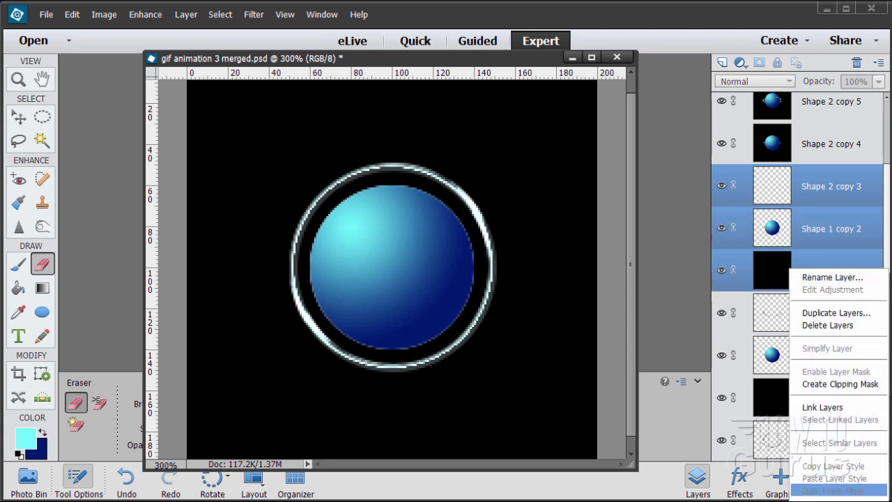
left_click(809, 488)
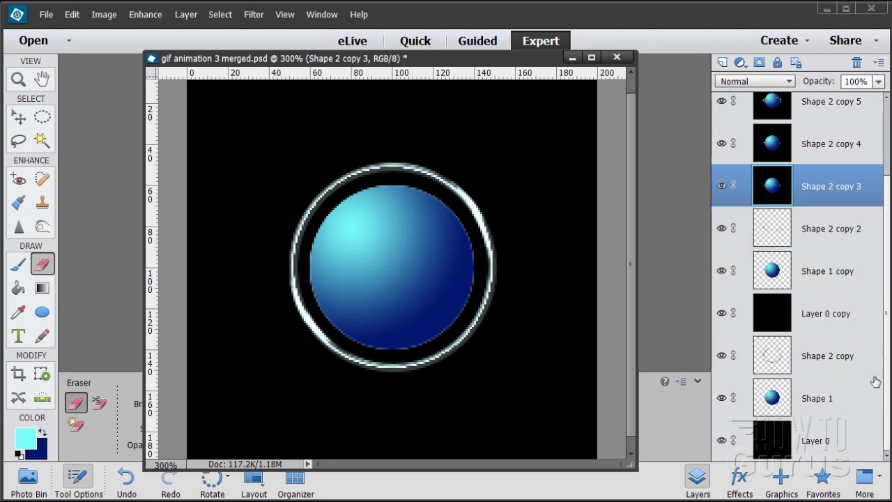
- Merge the Shape 2 copy 2, Shape 1 copy and Layer 0 copy layers into one frame layer
left_click(779, 233)
left_click(785, 315, "shift")
right_click(772, 223)
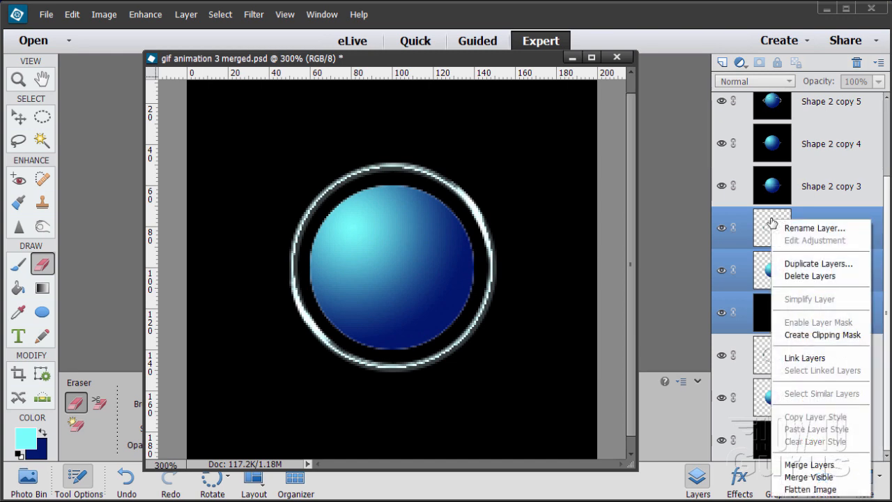
left_click(809, 464)
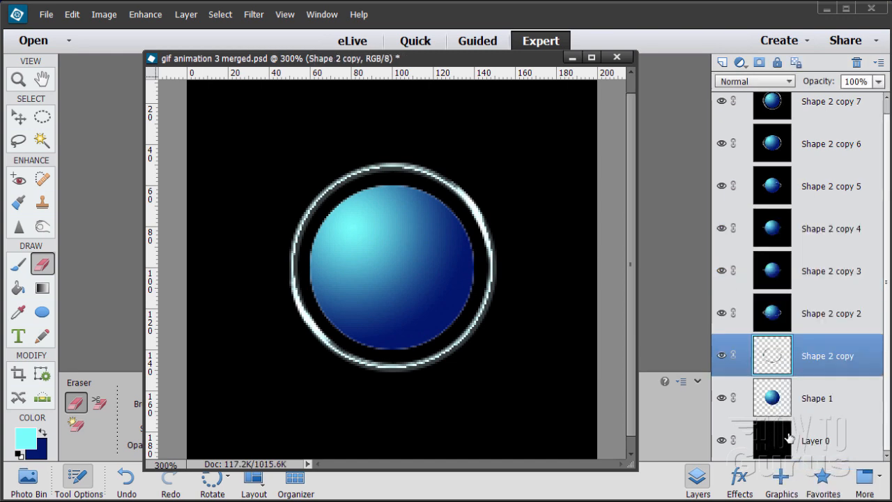
- Merge the Shape 2 copy, Shape 1 and Layer 0 layers into the last frame layer
left_click(780, 450, "shift")
right_click(765, 348)
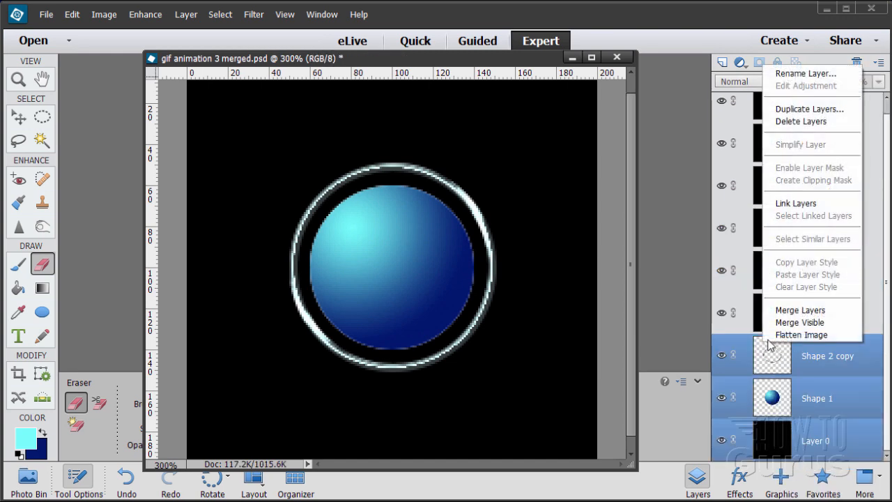
left_click(792, 310)
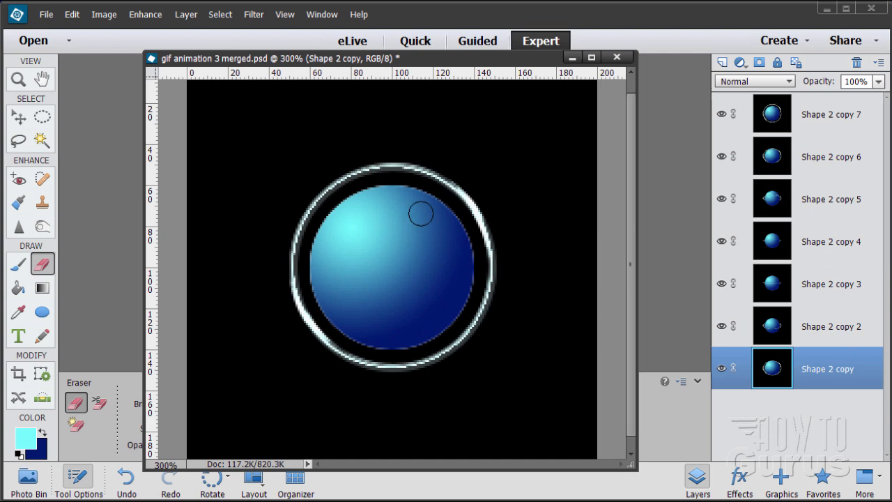
- Set up a Save for Web export as an animated GIF with looping set to Forever
left_click(46, 15)
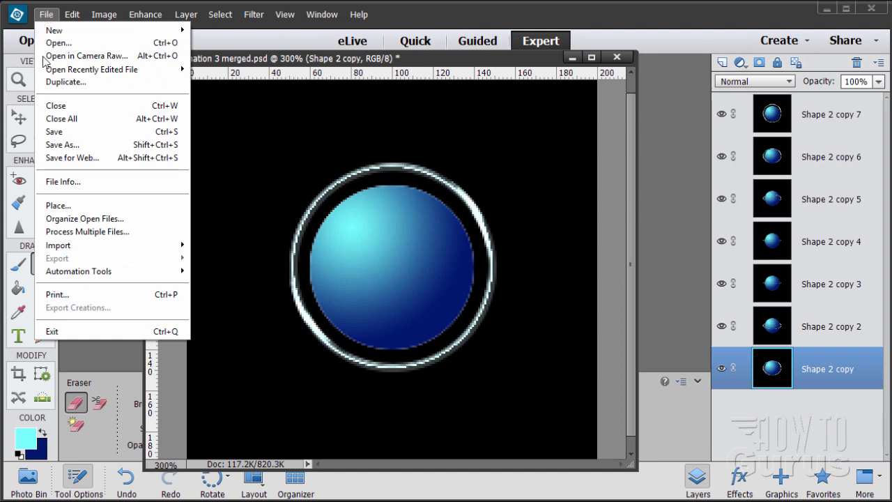
left_click(59, 158)
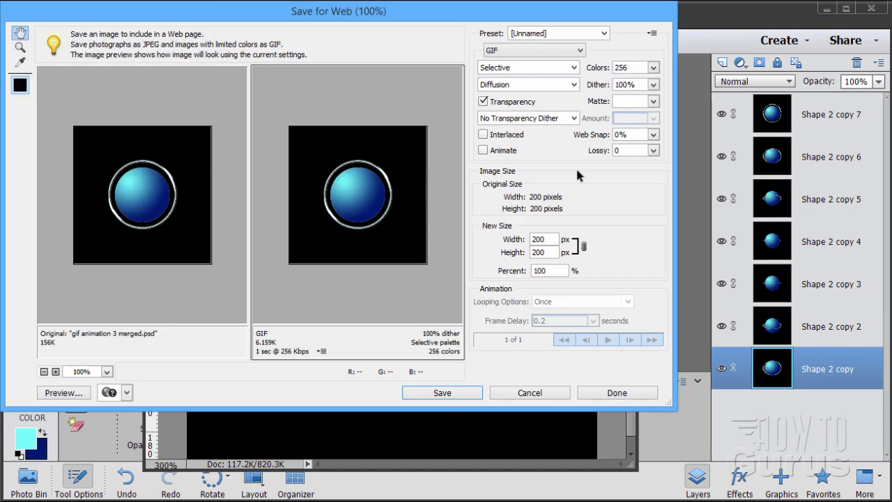
left_click(507, 54)
left_click(518, 66)
left_click(494, 148)
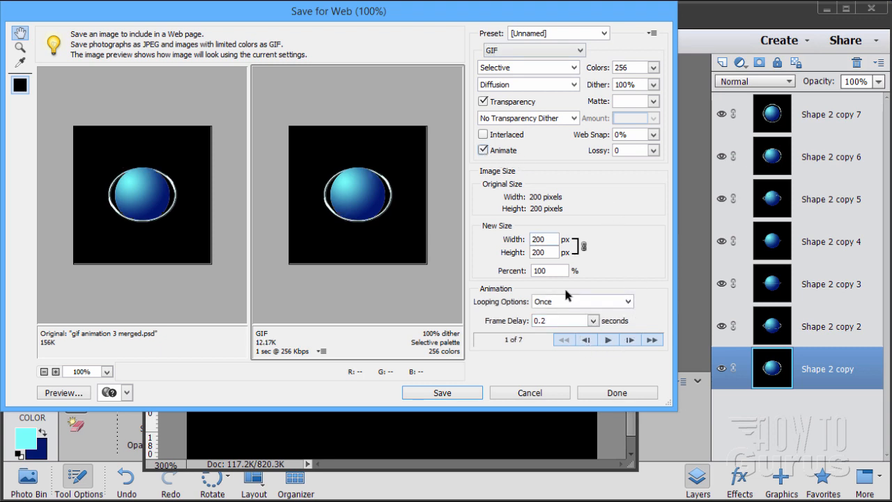
left_click(566, 307)
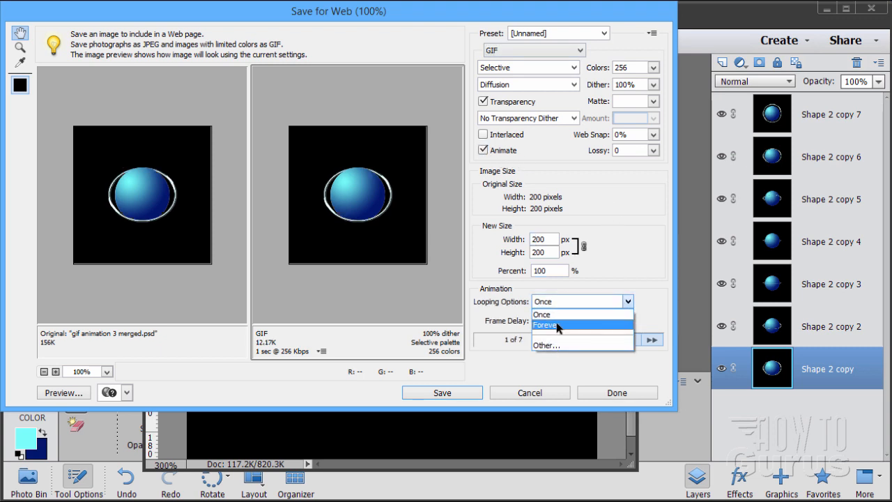
left_click(556, 322)
- Preview the animation, replay it with a frame delay of 0.1 seconds, and leave the web export without saving
left_click(608, 340)
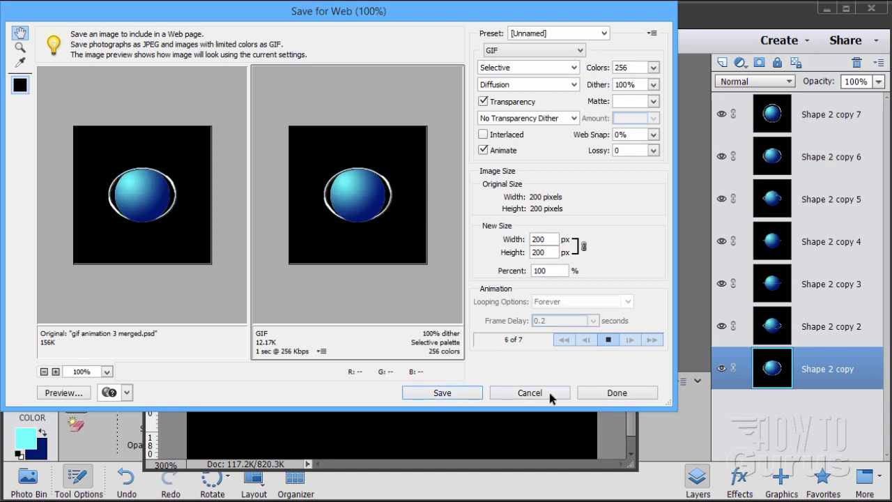
left_click(608, 340)
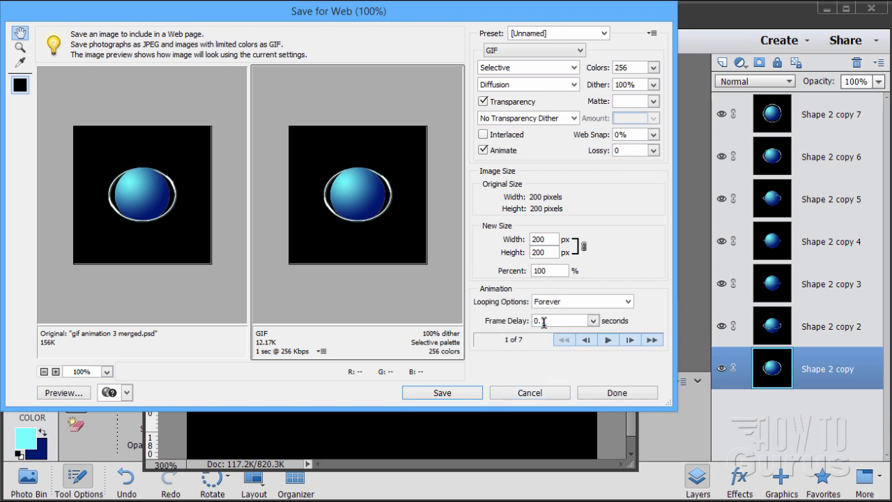
left_click(610, 341)
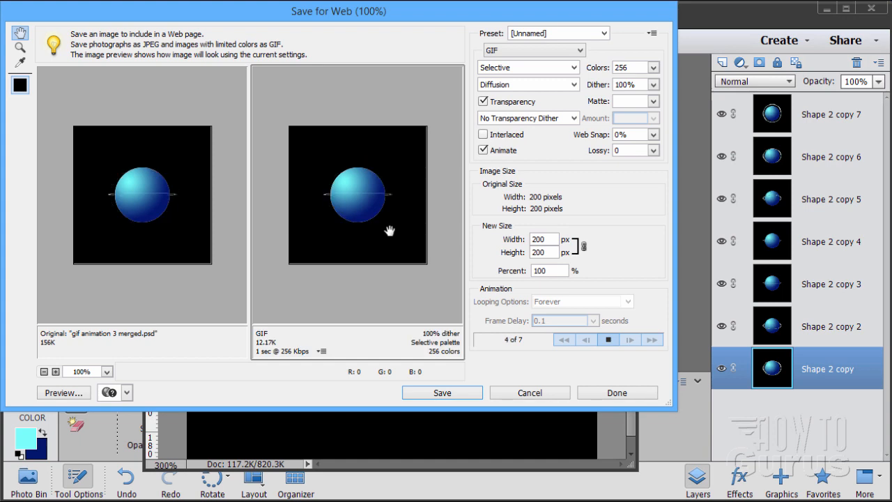
left_click(543, 394)
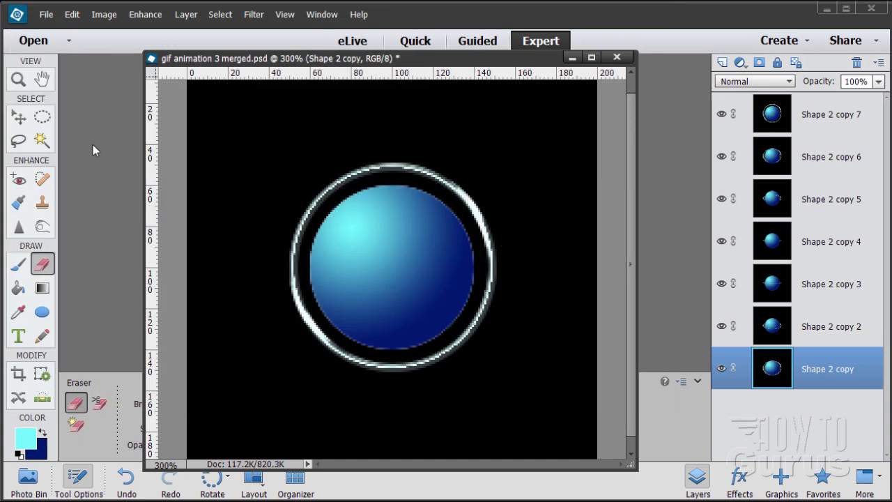
- Switch to the Move tool and save the merged gif animation 3 merged.psd document
left_click(21, 119)
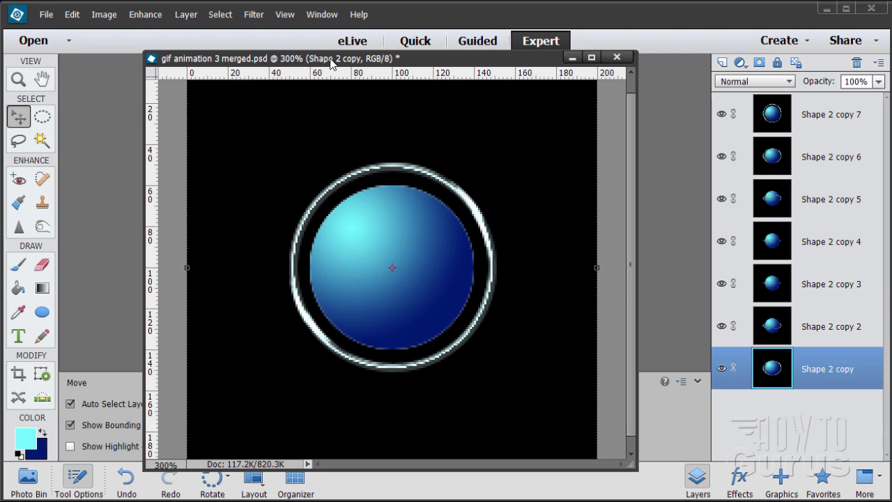
left_click(46, 14)
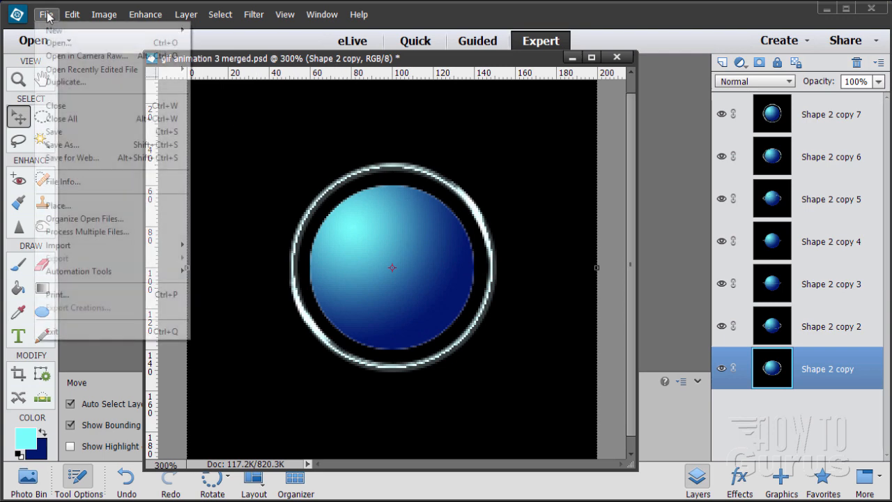
left_click(68, 133)
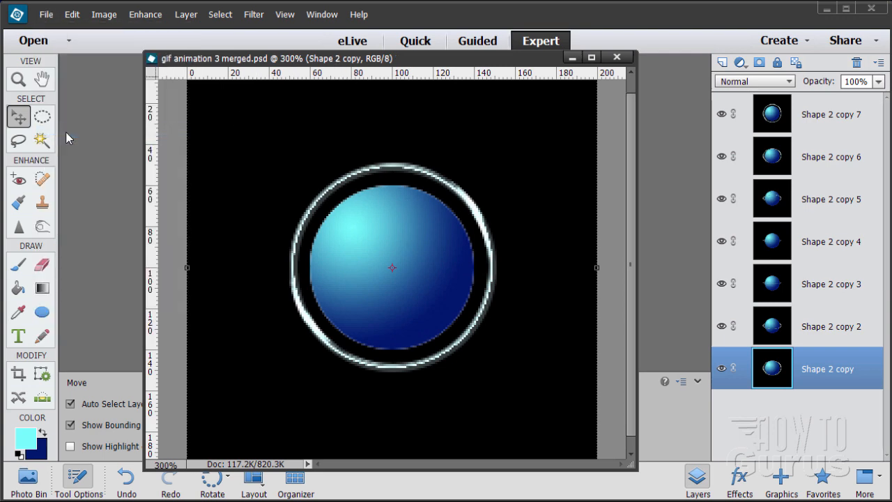
- Close both open documents, gif animation 3 merged.psd and gif animation test 1 ring.psd
left_click(617, 57)
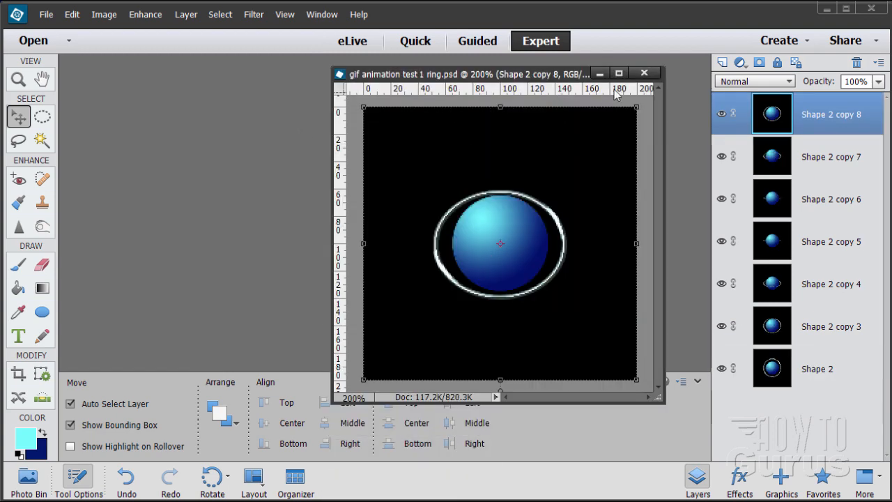
left_click(644, 72)
left_click(437, 207)
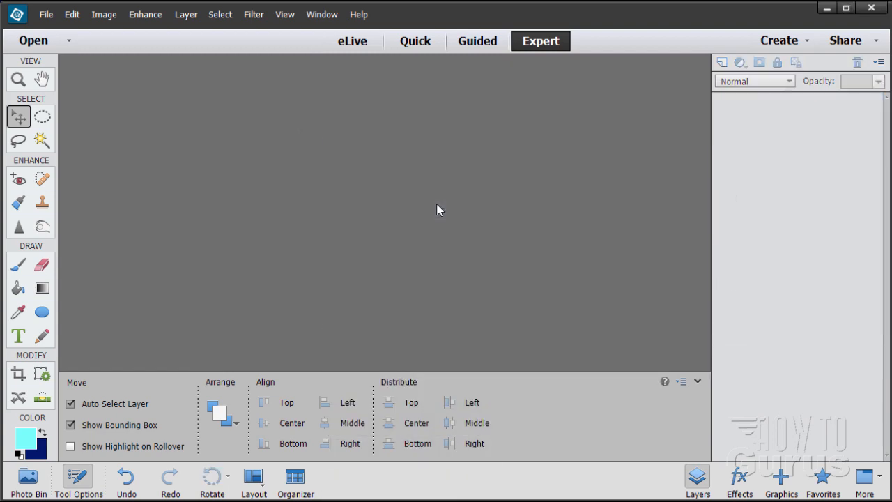
- Reopen the recently edited gif animation 3a.psd, enlarge its window and show the image at 200%
left_click(46, 14)
mouse_move(126, 69)
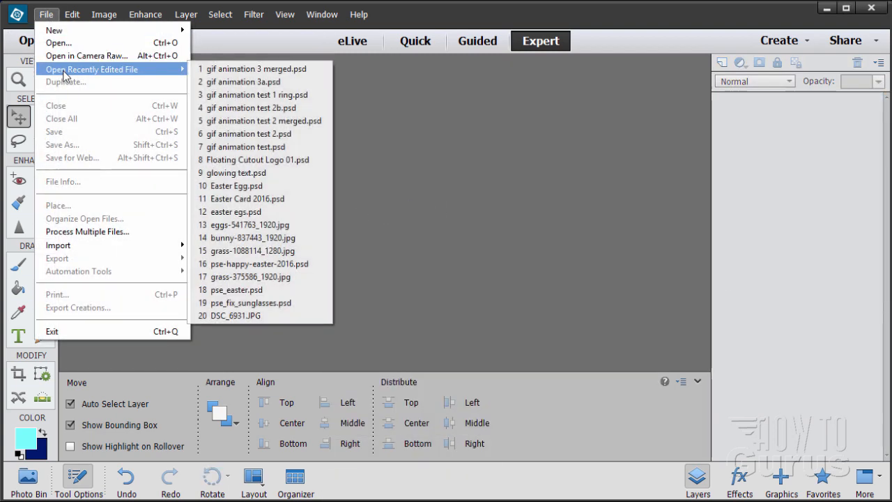
left_click(263, 82)
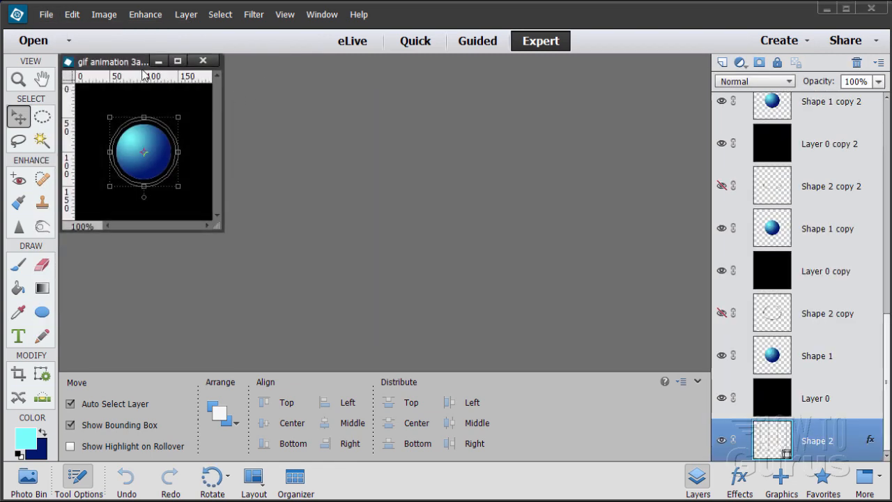
left_click_drag(152, 62, 301, 52)
left_click_drag(392, 220, 628, 450)
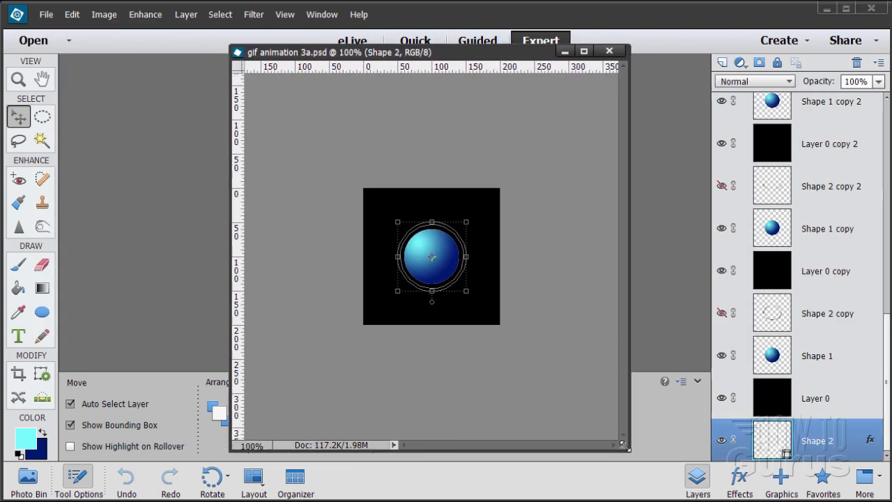
left_click(18, 79)
left_click(428, 250)
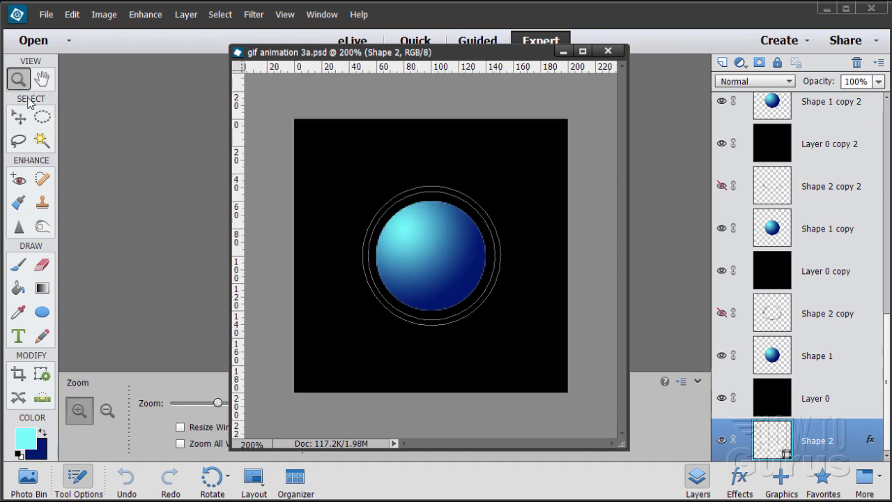
left_click(19, 117)
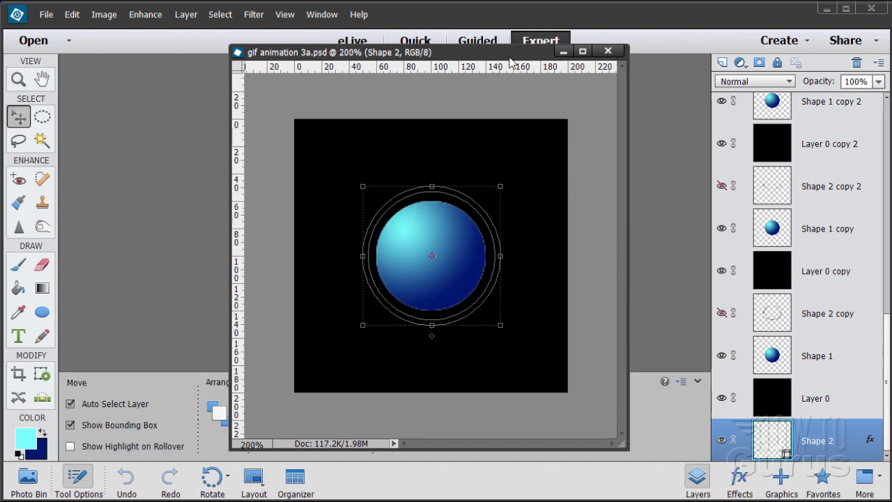
left_click_drag(512, 63, 499, 84)
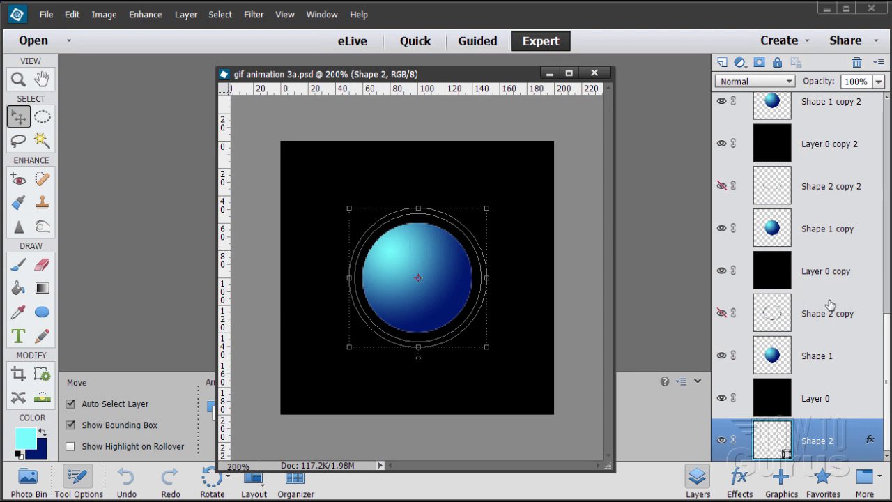
- Make the Shape 2 copy ring layer visible, with Shape 2 selected again
left_click(813, 315)
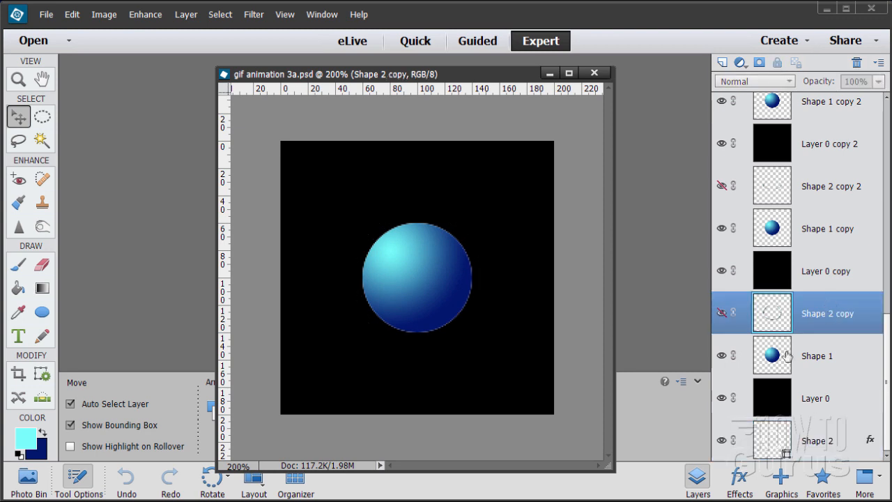
left_click(723, 314)
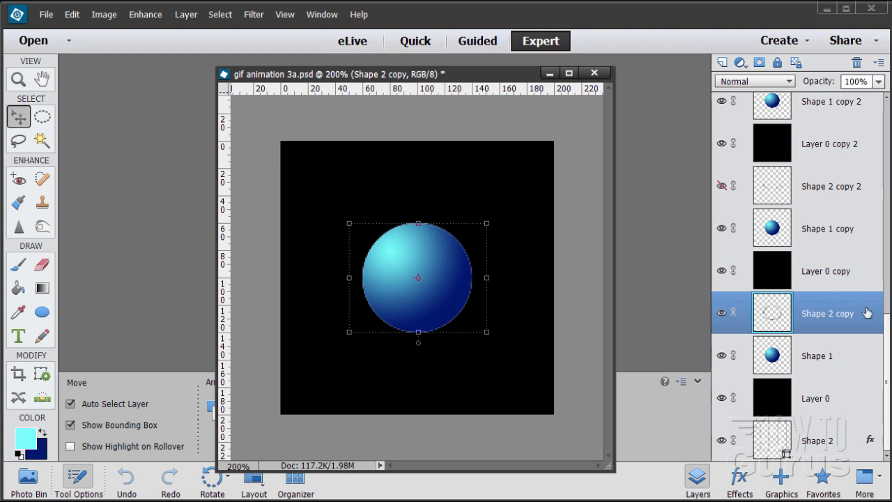
left_click(781, 446)
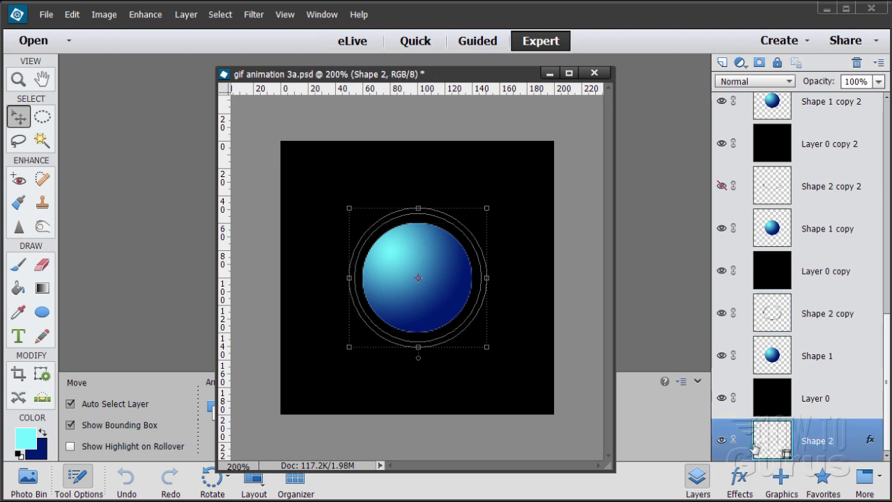
- Hide Layer 0 and all its black background copies, plus every Shape 1 sphere copy, leaving only the original Shape 1 sphere showing
left_click(722, 398)
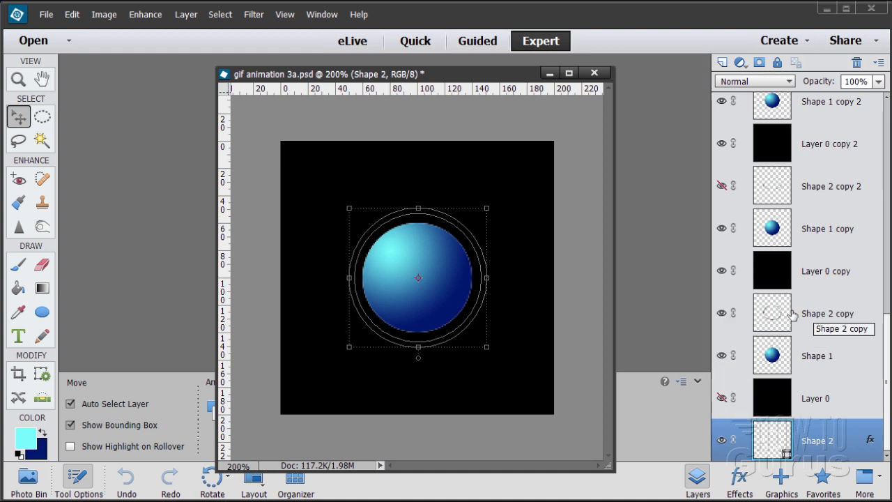
left_click(722, 272)
left_click(722, 229)
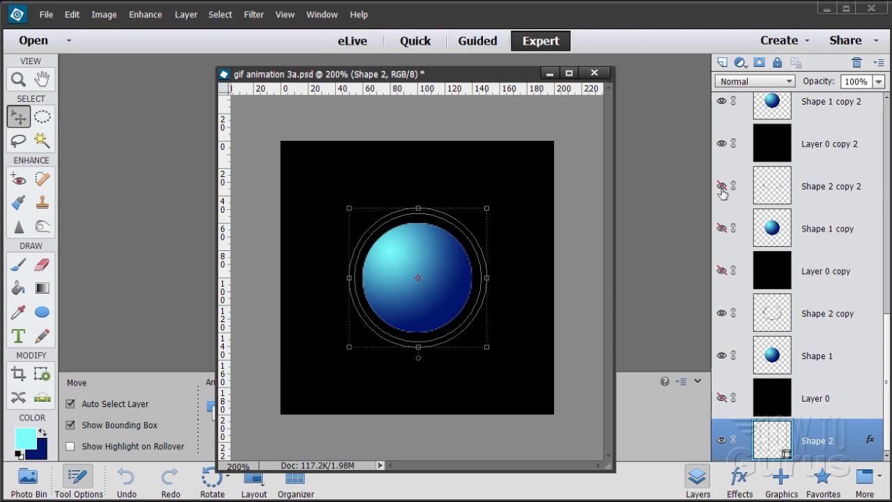
left_click(722, 144)
left_click(723, 101)
scroll(889, 338, "up", 7)
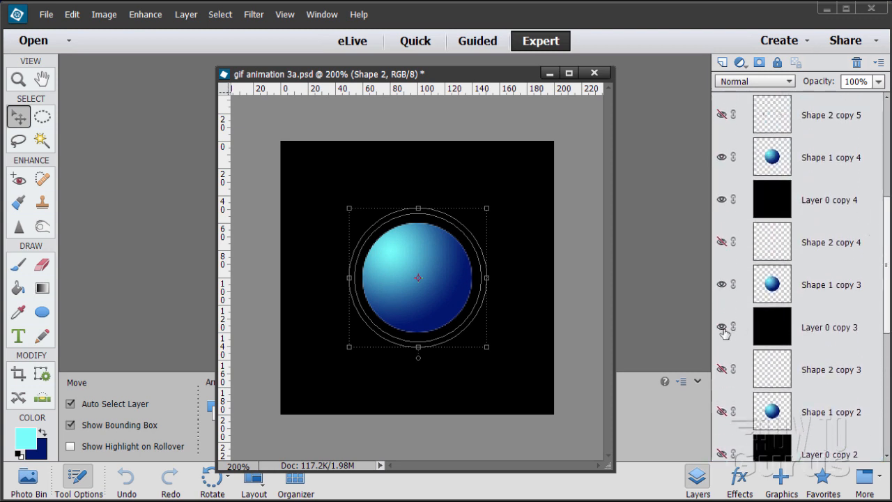
left_click(722, 327)
left_click(723, 284)
left_click(722, 199)
left_click(722, 157)
scroll(885, 272, "up", 6)
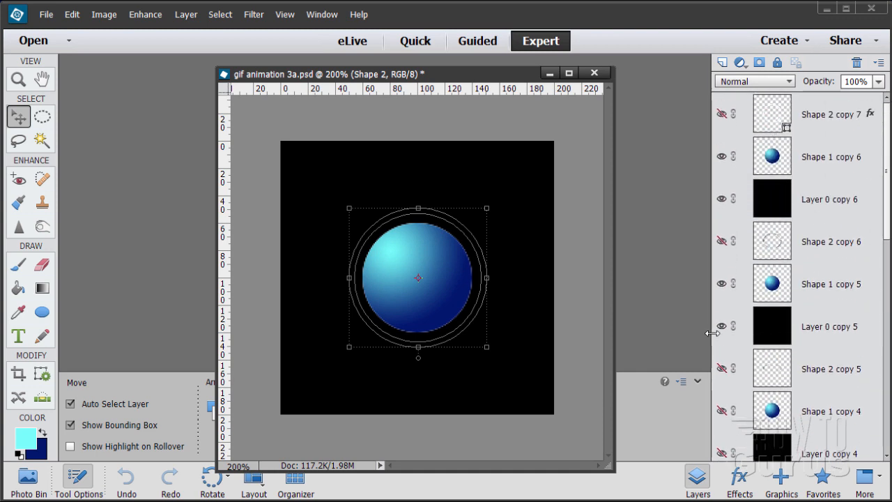
left_click(722, 326)
left_click(723, 284)
left_click(722, 199)
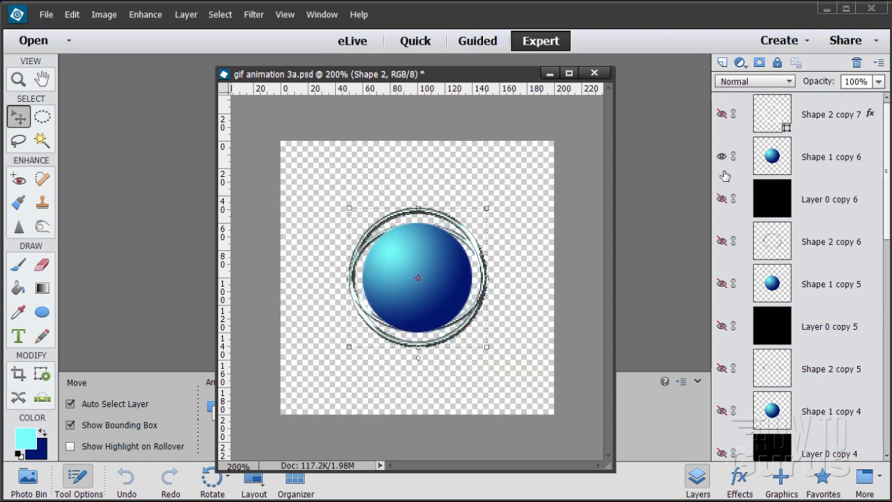
left_click(722, 157)
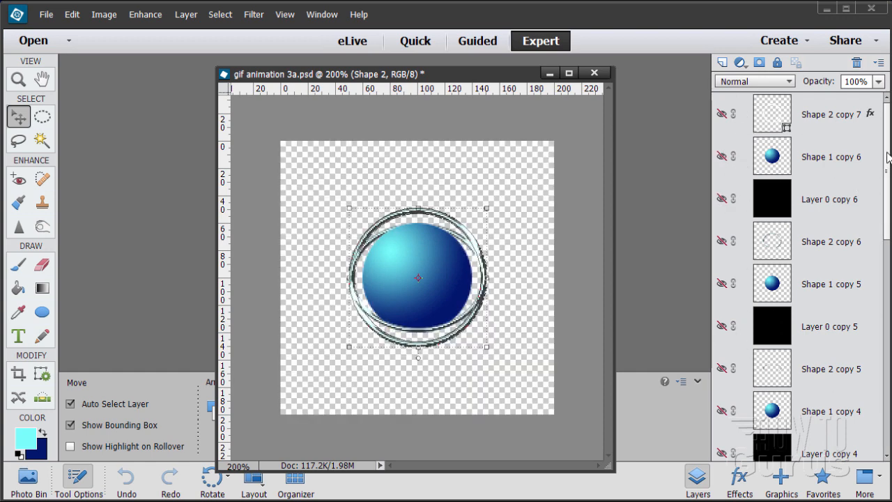
- Toggle the Shape 2 copy ring to compare it, leave it hidden, and display the grid over the image
scroll(861, 417, "down", 10)
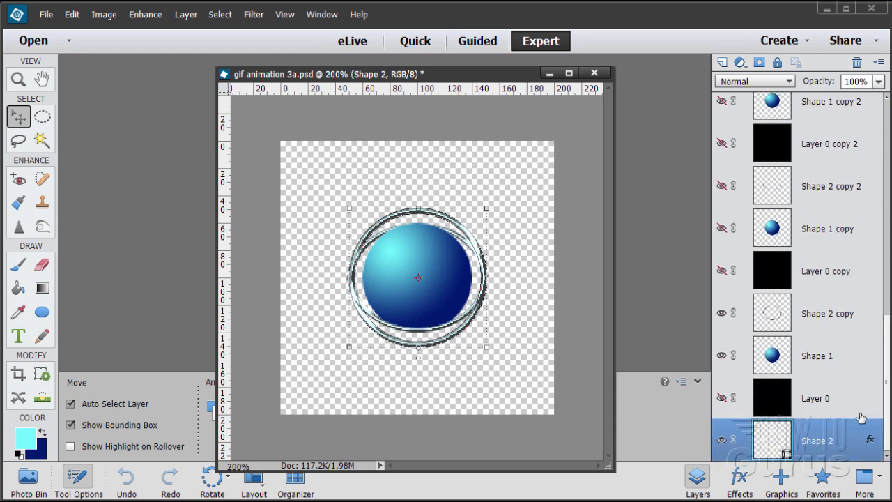
left_click(722, 316)
left_click(722, 315)
left_click(722, 315)
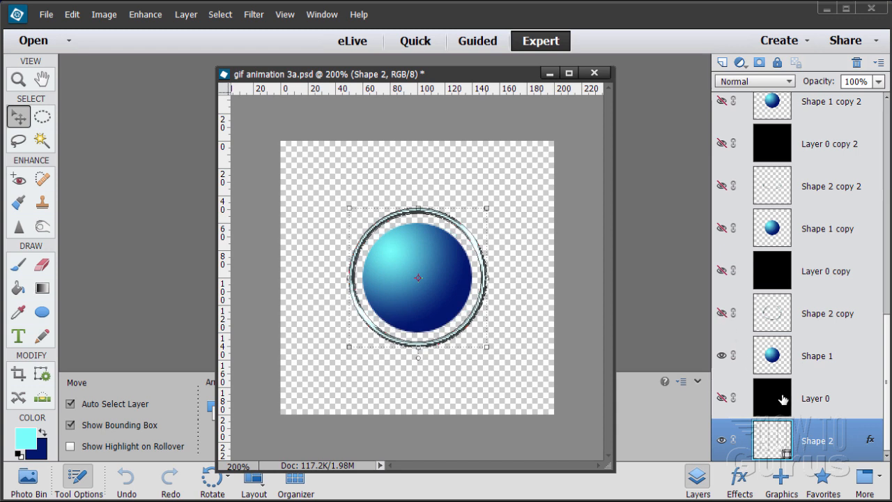
left_click(722, 315)
left_click(722, 315)
left_click(284, 14)
left_click(304, 168)
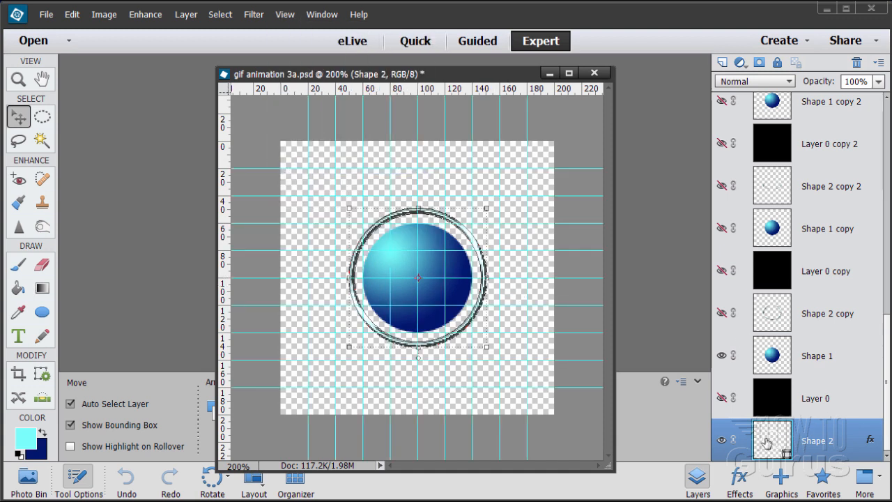
- Duplicate the Shape 2 ring layer to a position directly above Shape 1 and hide the original Shape 2
left_click_drag(767, 443, 723, 62)
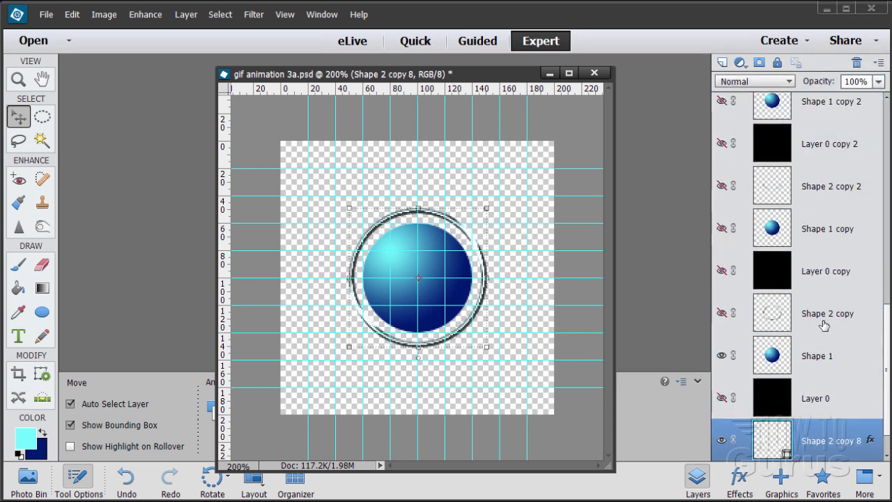
left_click_drag(771, 437, 775, 339)
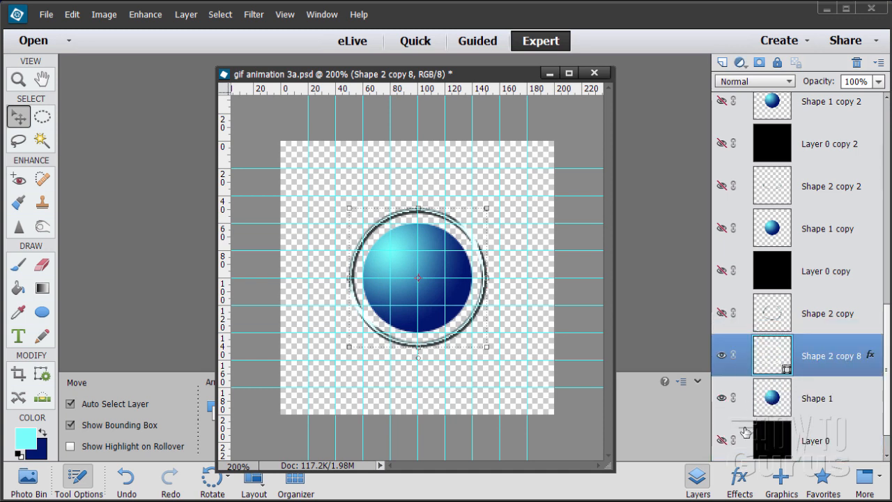
left_click_drag(886, 410, 888, 443)
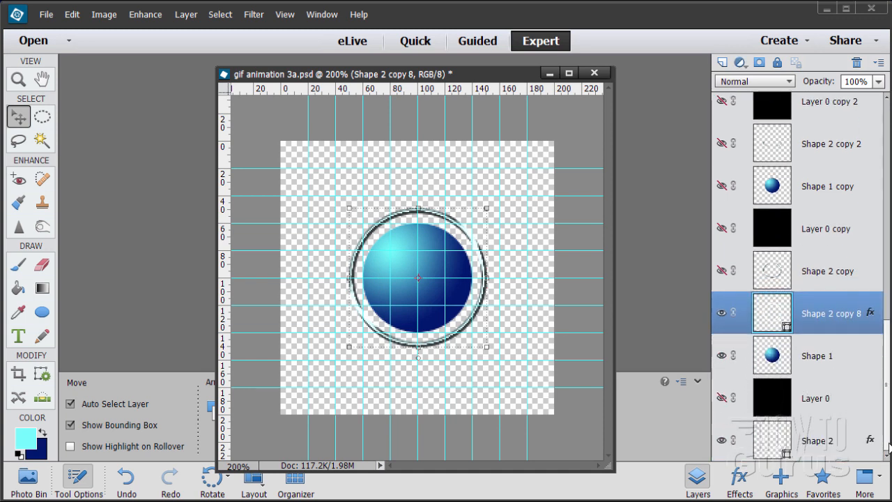
left_click(722, 441)
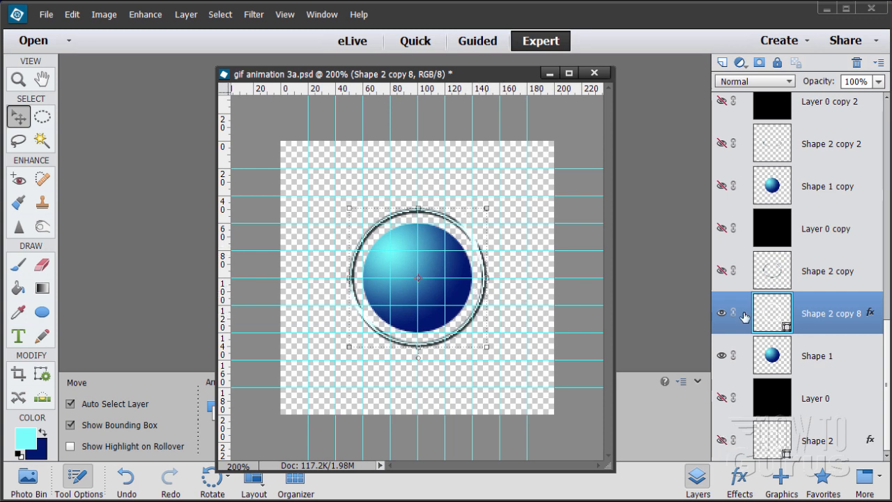
- Briefly compare the new ring with Shape 2 copy, and show the black Layer 0 background
left_click(722, 272)
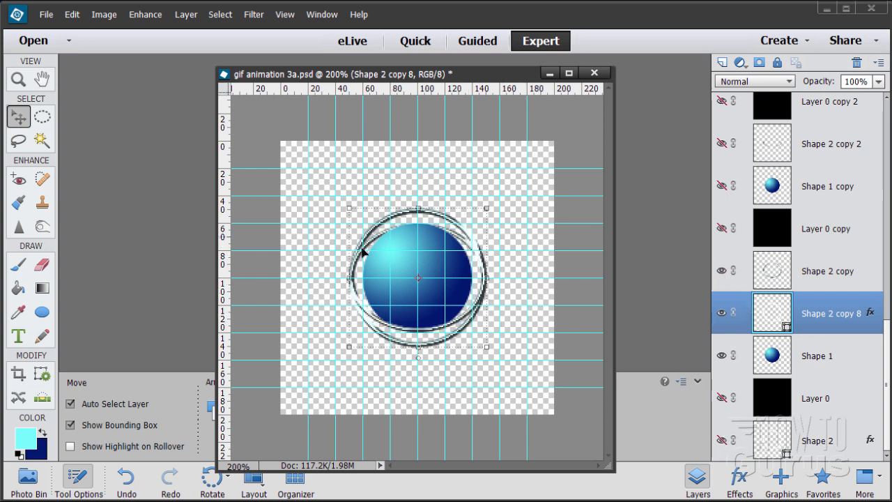
left_click(722, 272)
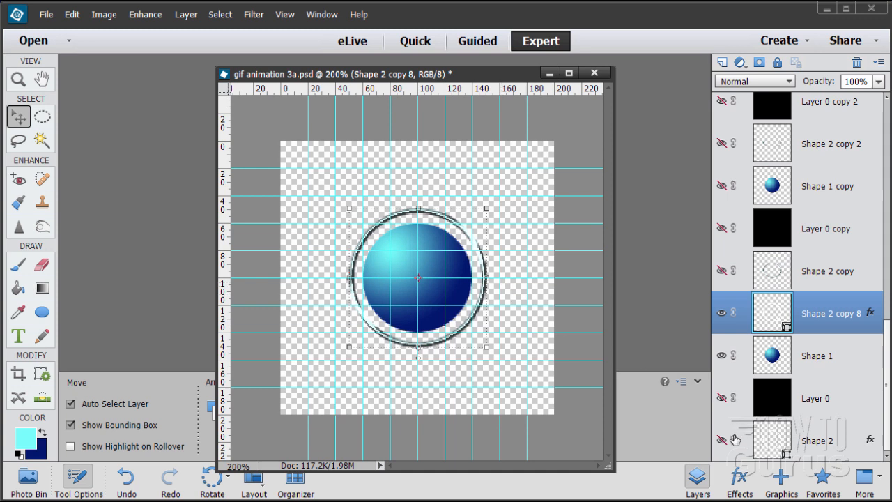
left_click(723, 399)
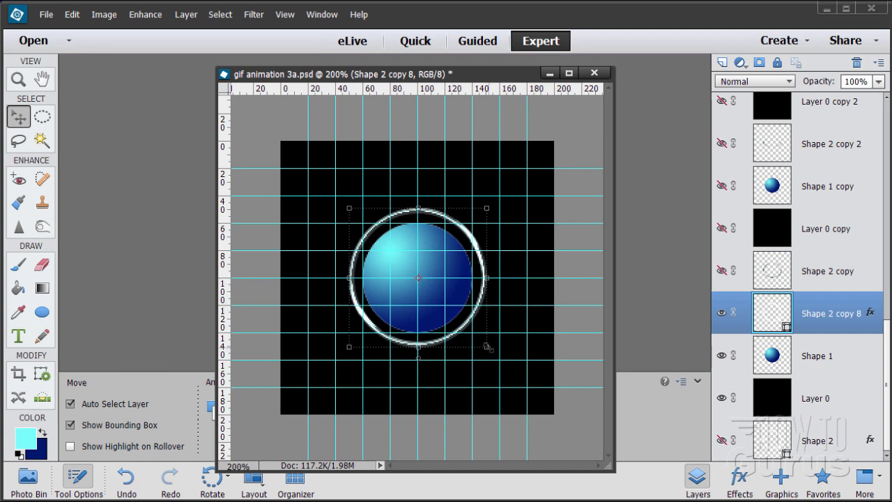
- Enlarge the Shape 2 copy 8 ring to about 140 px across around the sphere and show Shape 2 copy again
left_click_drag(487, 346, 515, 372)
left_click_drag(345, 206, 315, 186)
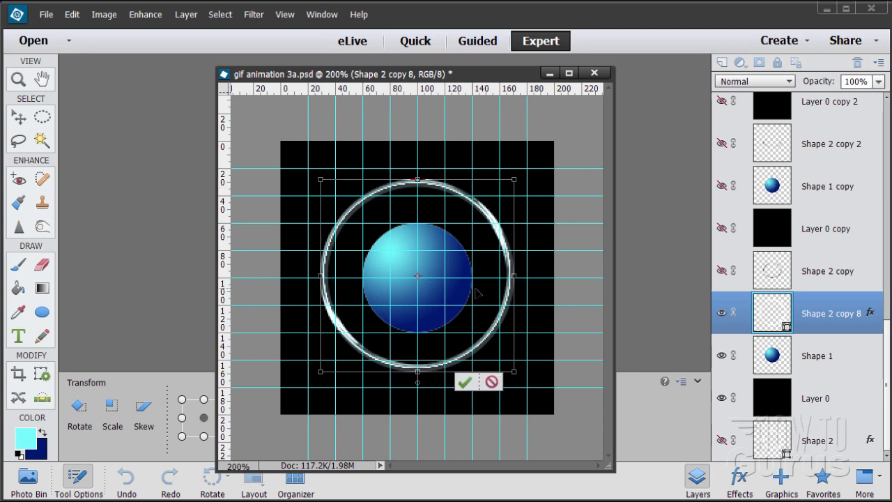
left_click(464, 381)
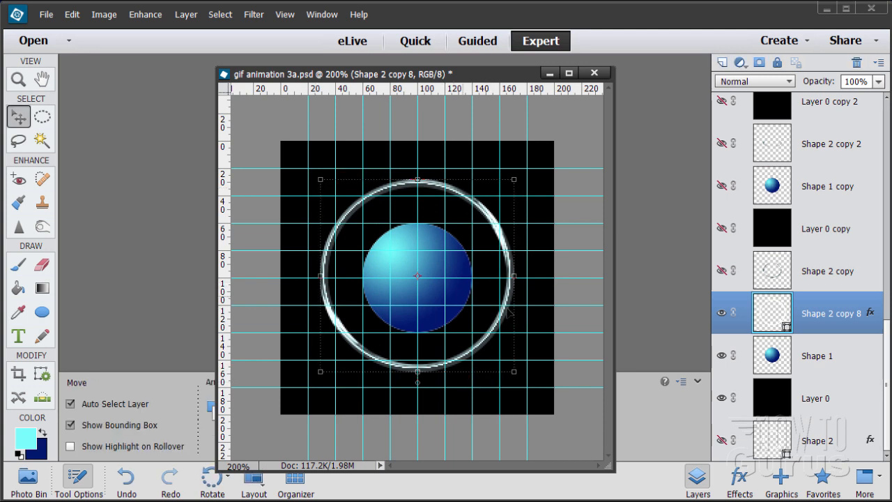
left_click(722, 272)
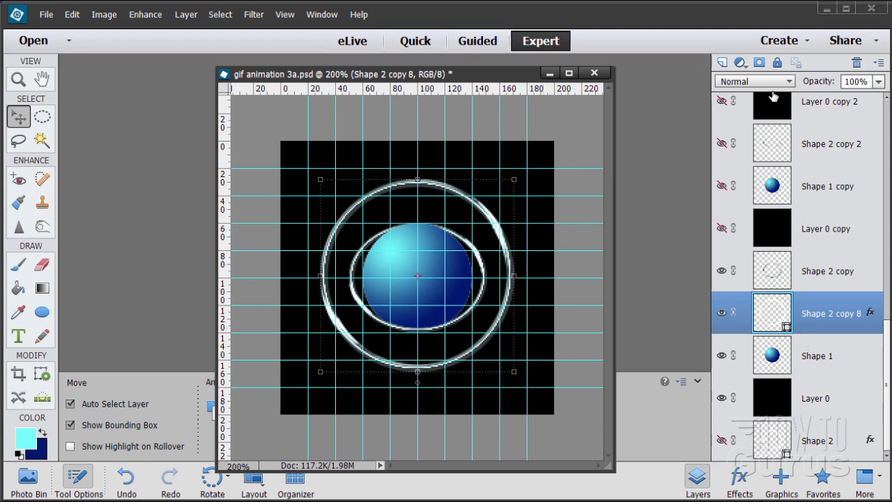
- Duplicate the enlarged Shape 2 copy 8 ring as a spare, placed between Layer 0 and Shape 2, and hide it
mouse_move(888, 344)
left_mouse_down()
mouse_move(880, 194)
mouse_move(890, 345)
left_mouse_up()
left_click_drag(774, 320, 723, 70)
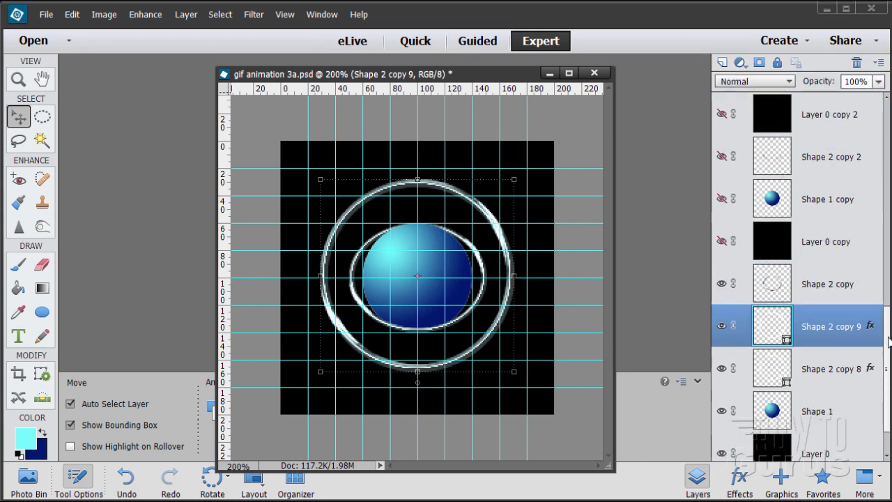
scroll(890, 341, "down", 2)
left_click_drag(767, 279, 776, 416)
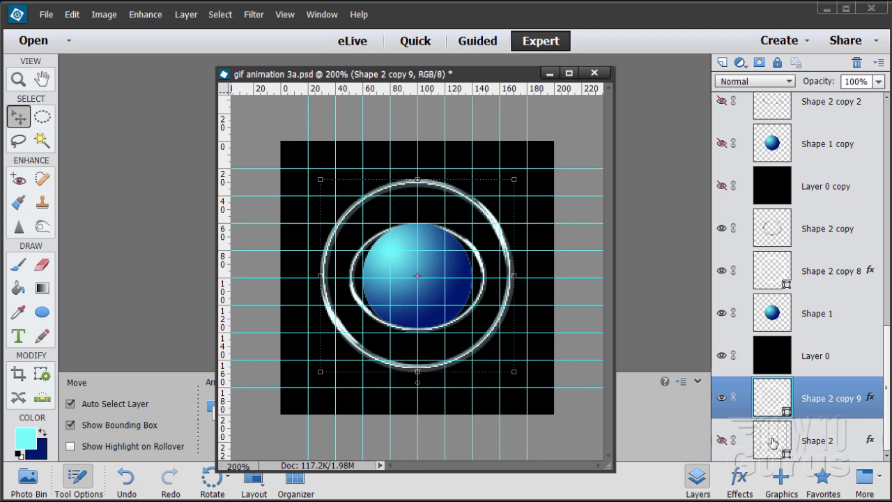
left_click(722, 398)
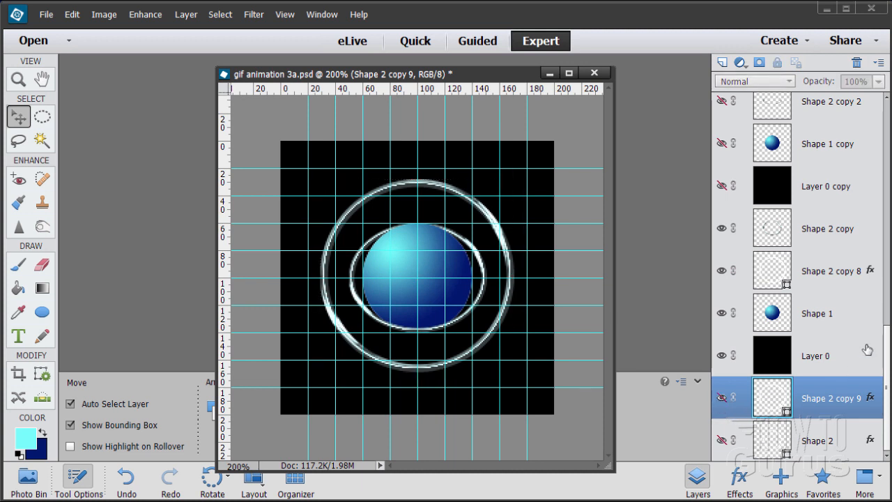
- Narrow the Shape 2 copy 8 ring evenly on both sides to about 120 px wide, keeping its height
scroll(883, 325, "up", 1)
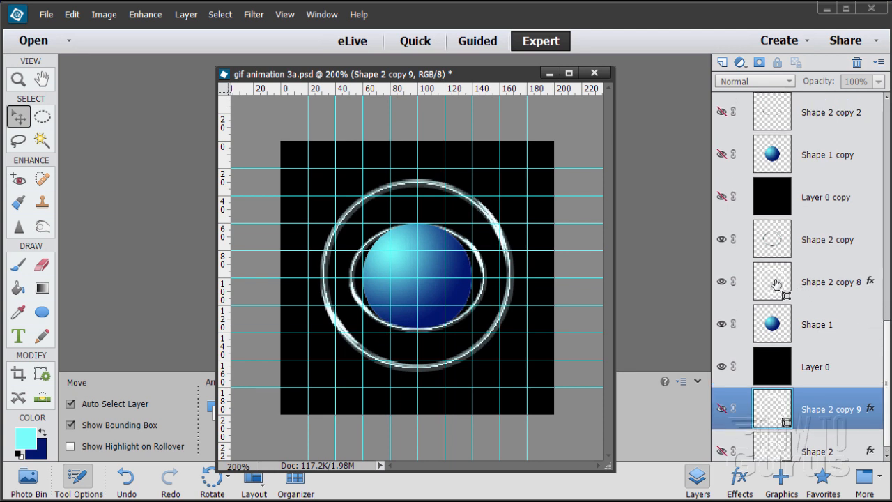
left_click(773, 281)
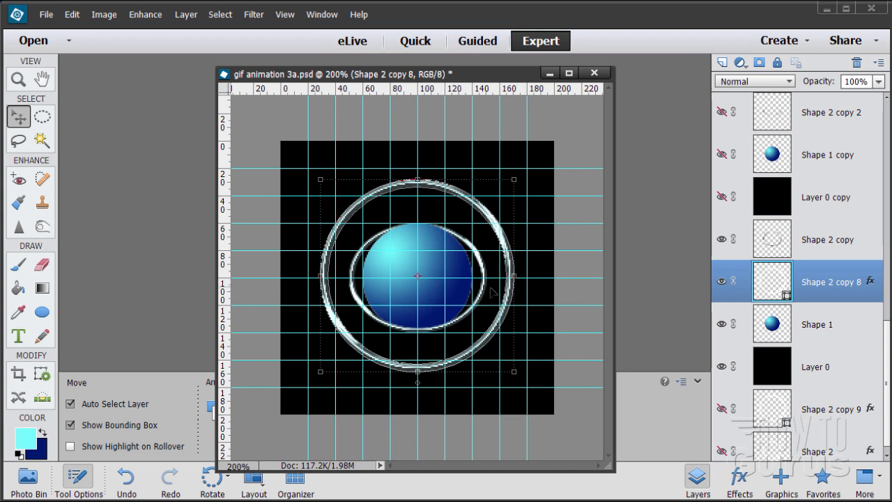
left_click_drag(514, 276, 500, 276)
left_click_drag(322, 277, 335, 277)
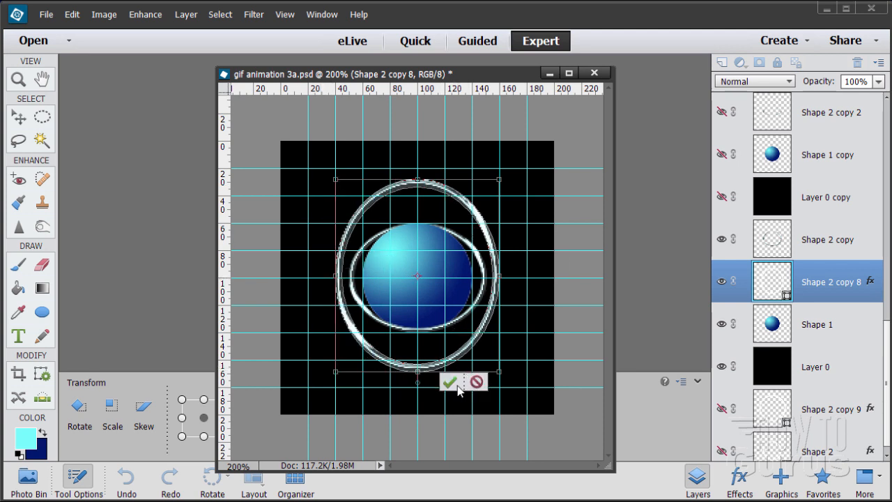
left_click(451, 382)
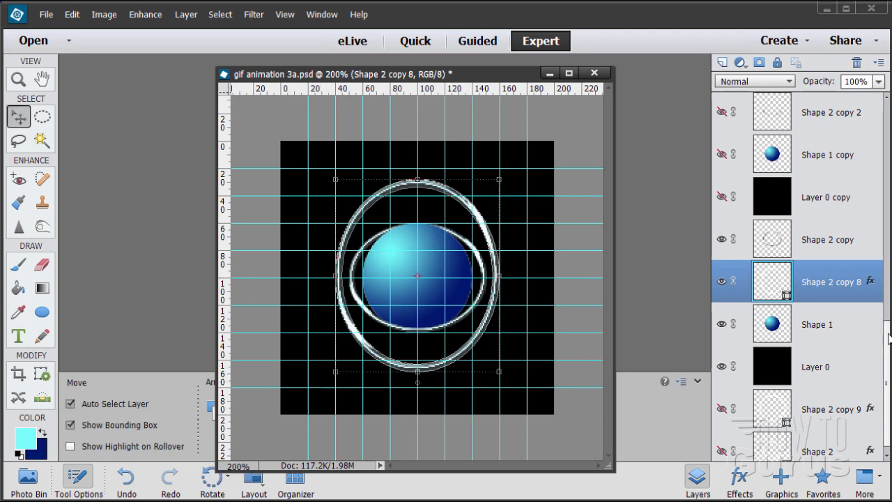
- Duplicate the narrowed Shape 2 copy 8 ring and move the duplicate directly above Shape 2 copy 2
scroll(877, 349, "up", 4)
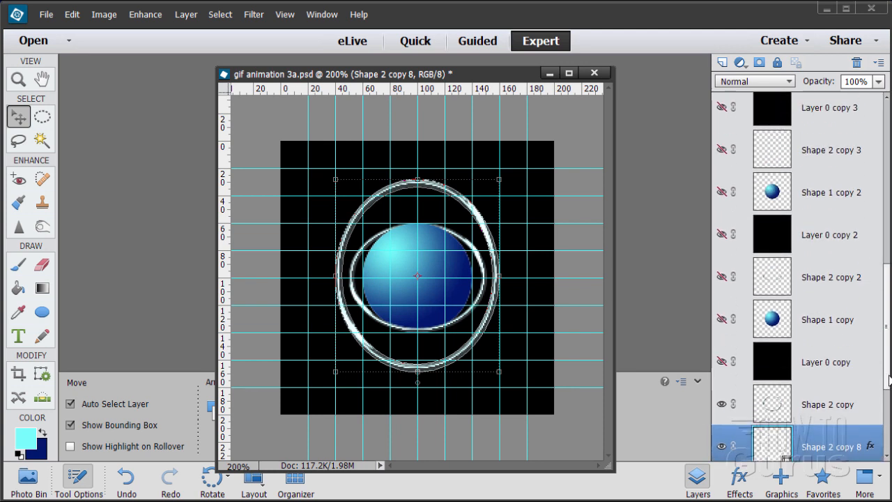
scroll(889, 380, "down", 1)
left_click_drag(771, 401, 722, 61)
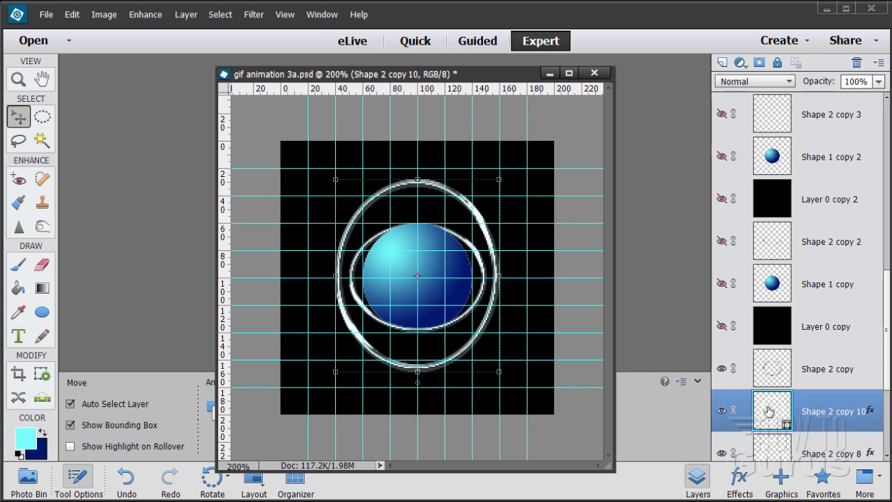
left_click_drag(770, 410, 770, 244)
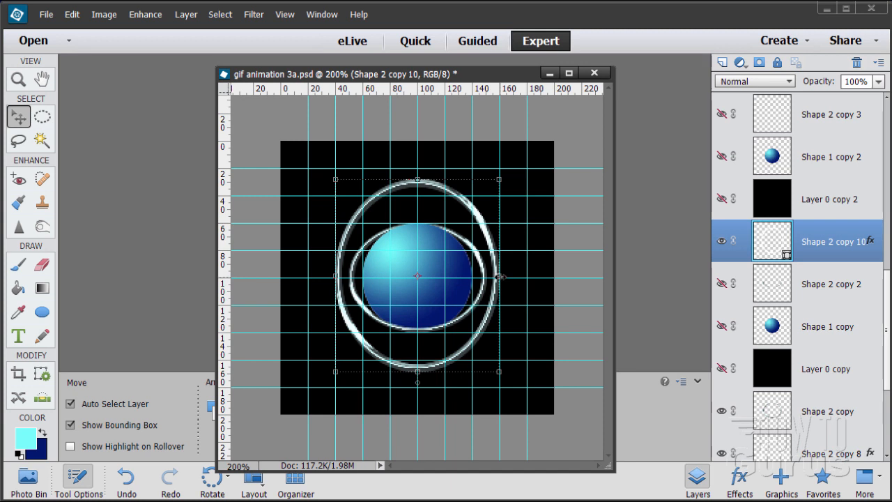
- Narrow the Shape 2 copy 10 ring evenly on both sides to about 80 px wide and apply the transform
left_click_drag(499, 277, 472, 277)
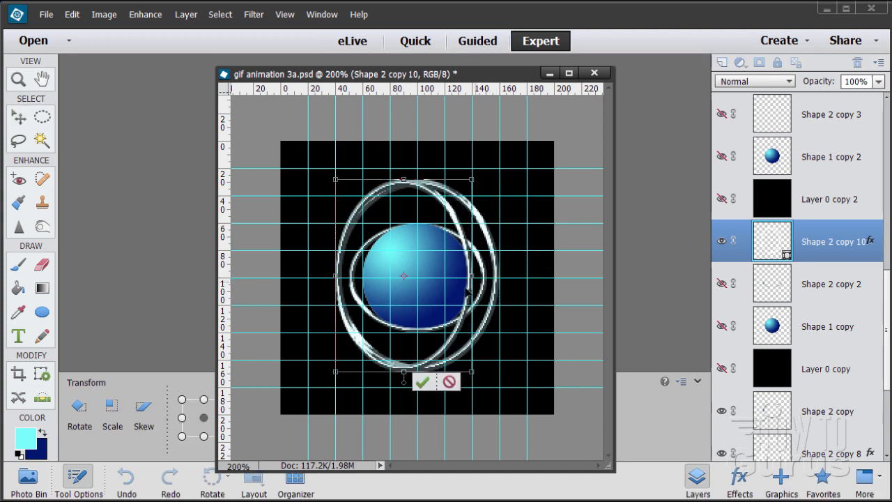
left_click_drag(337, 277, 363, 260)
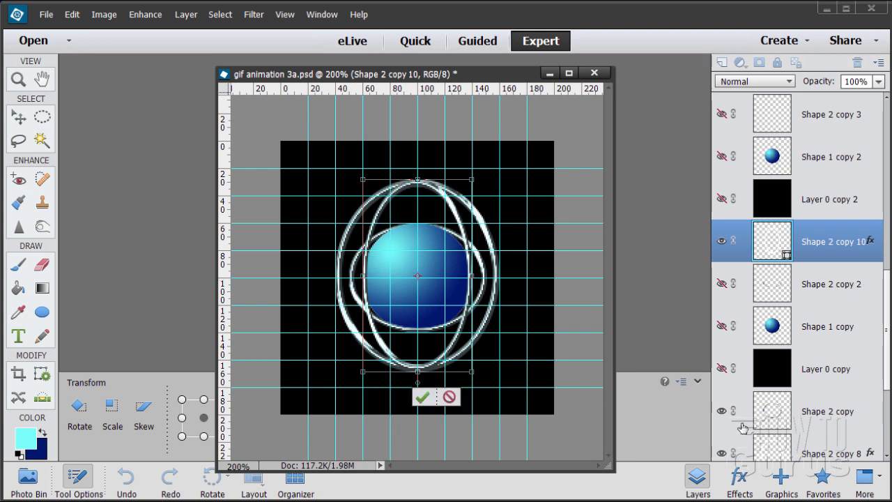
left_click(721, 414)
left_click(422, 396)
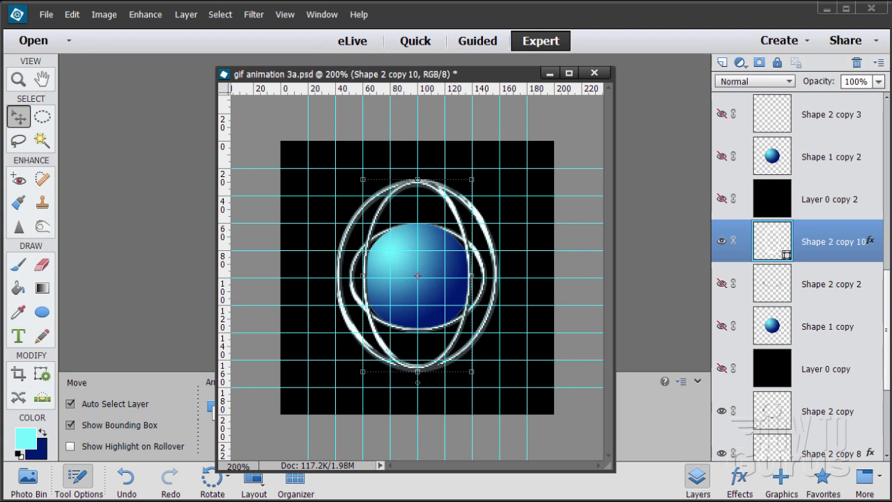
- Hide the Shape 2 copy and Shape 2 copy 8 ring layers
scroll(836, 335, "down", 3)
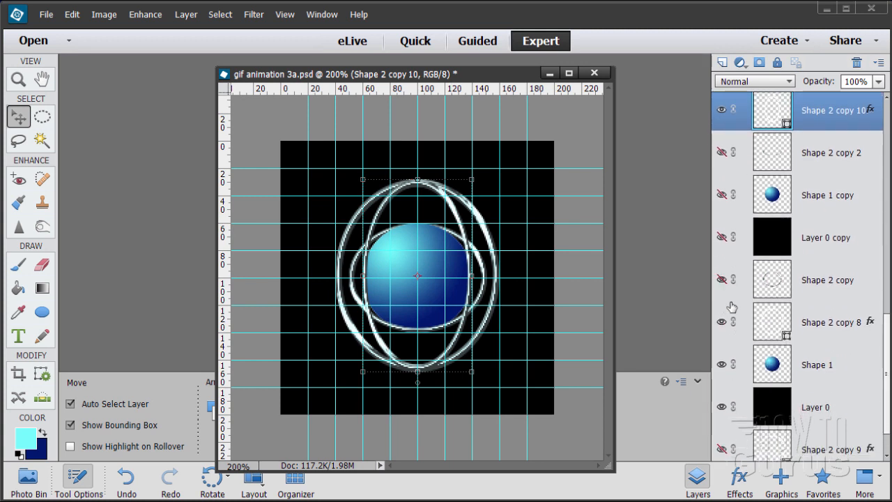
left_click(720, 322)
left_click(721, 322)
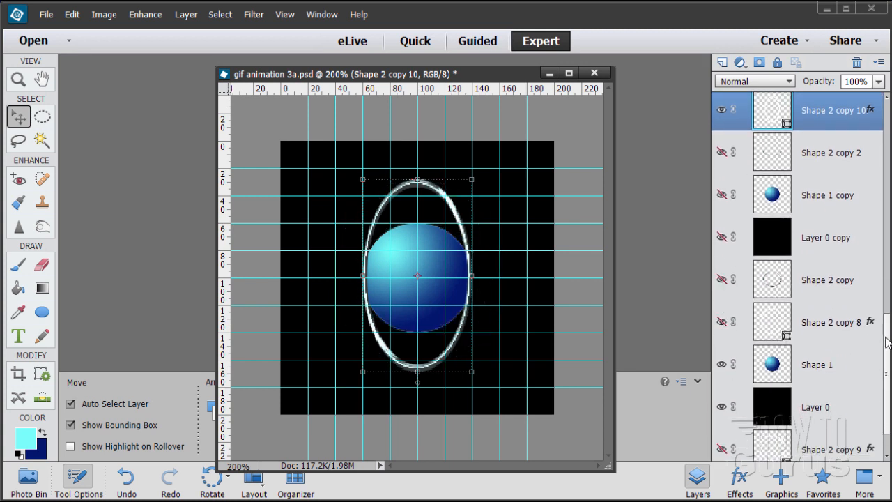
- Duplicate the Shape 2 copy 10 ring and move the duplicate directly above Shape 2 copy 3
scroll(772, 342, "up", 5)
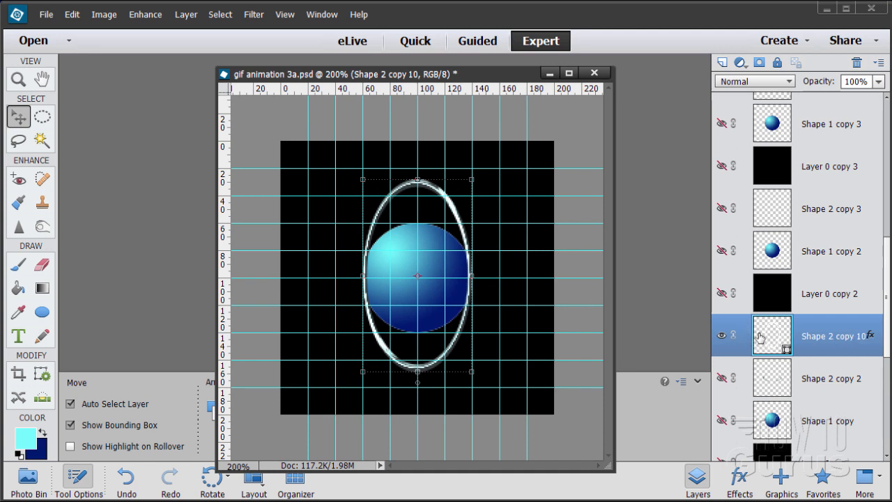
left_click_drag(779, 335, 723, 62)
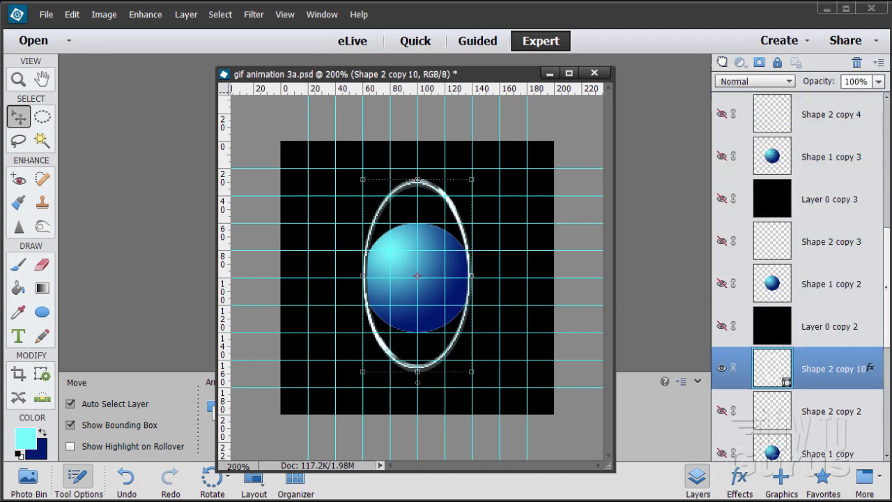
left_click_drag(776, 368, 773, 242)
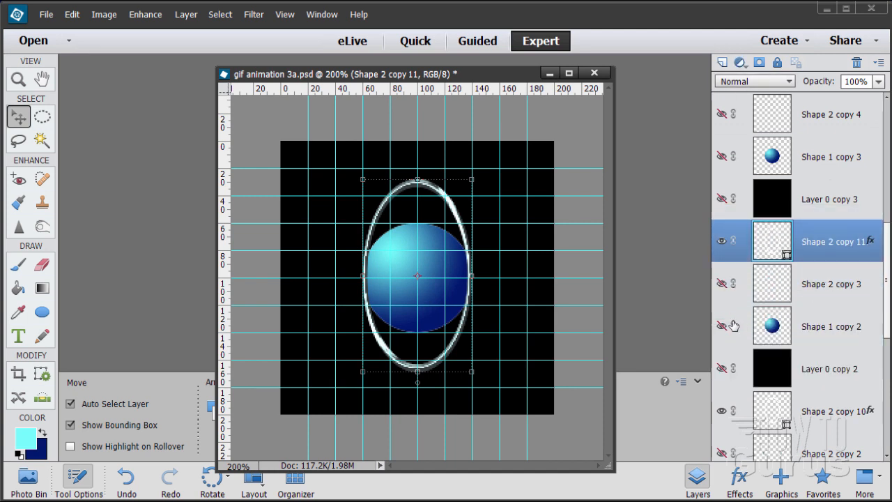
- Show the Layer 0 copy 2 background and the Shape 1 copy 2 sphere, leaving the Shape 2 copy 3 ring hidden
left_click(722, 368)
left_click(722, 326)
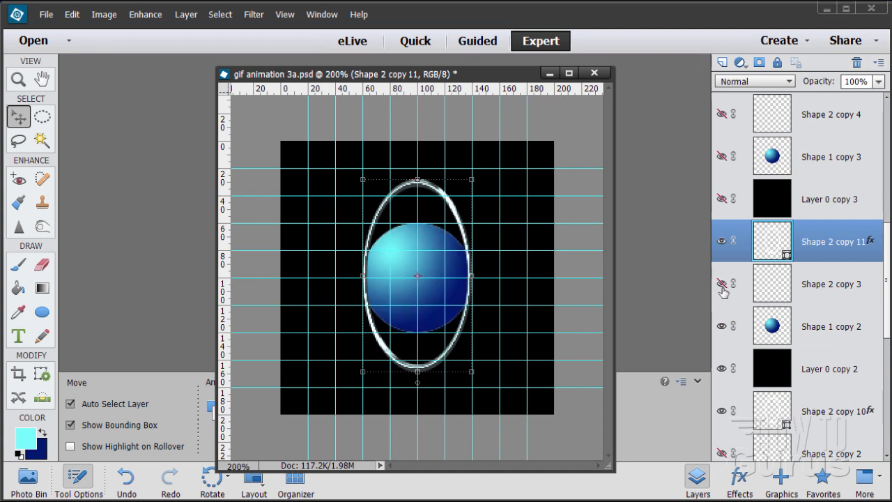
left_click(723, 283)
left_click(722, 286)
- Narrow the Shape 2 copy 11 ring evenly on both sides to about 40 px wide and apply the transform
left_click_drag(474, 278, 444, 278)
left_click_drag(364, 275, 390, 277)
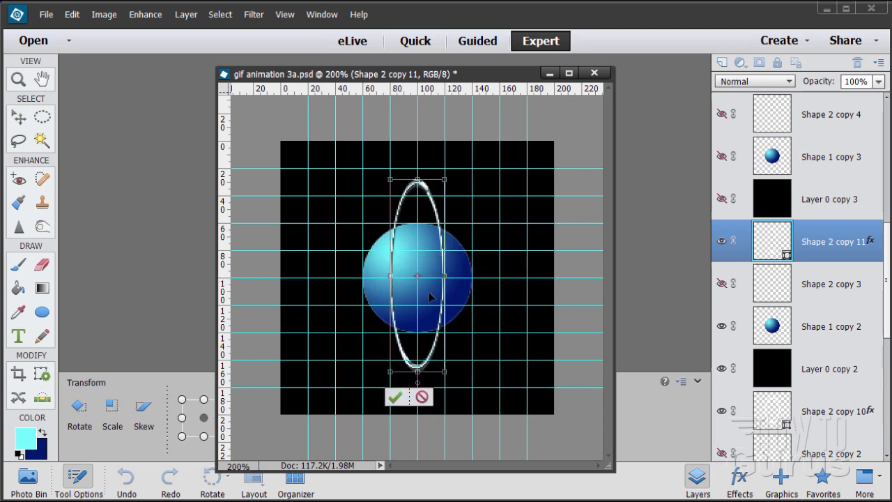
left_click(395, 398)
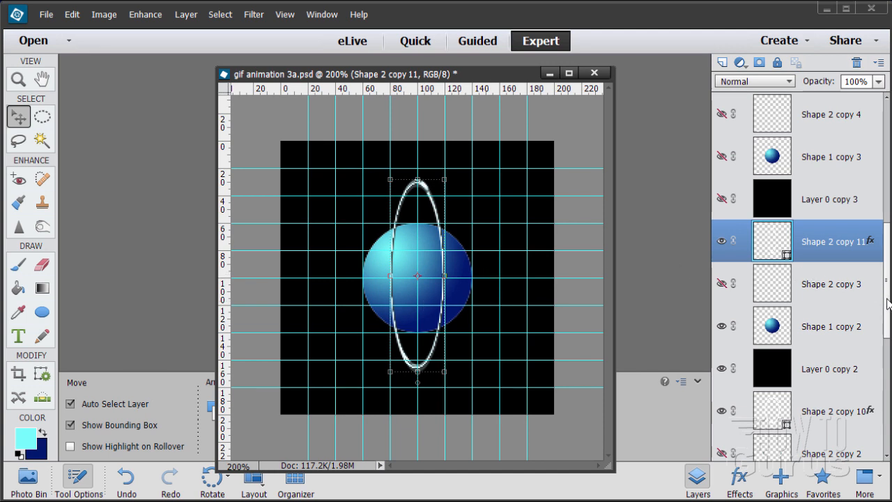
- Duplicate the Shape 2 copy 11 ring, move the duplicate directly above Shape 2 copy 4, and show Layer 0 copy 3 and Shape 1 copy 3
scroll(865, 314, "up", 5)
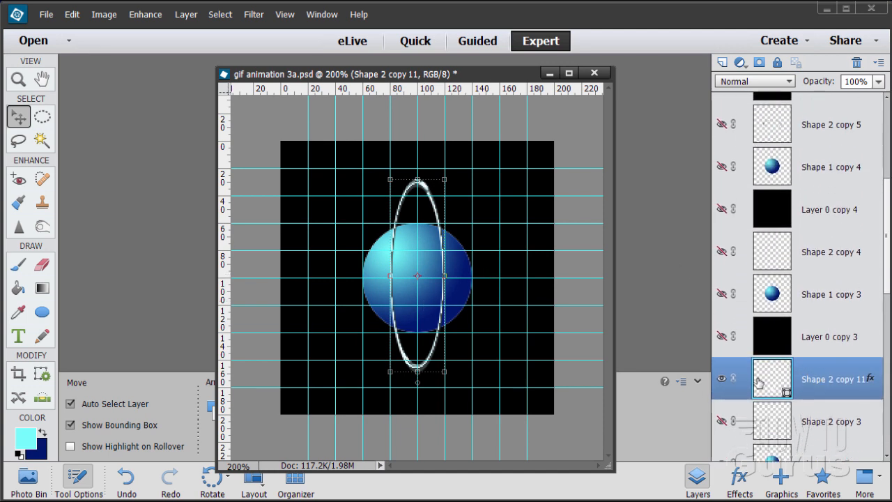
left_click_drag(744, 380, 723, 61)
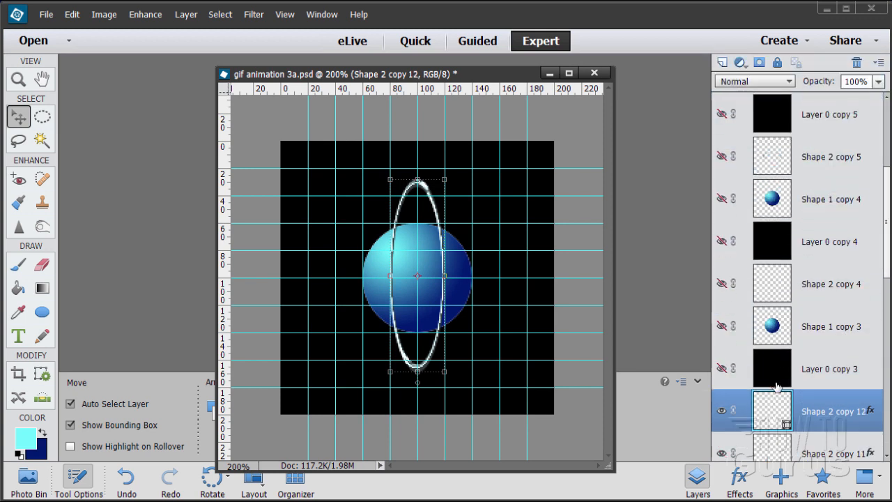
left_click_drag(782, 397, 791, 284)
left_click(722, 412)
left_click(722, 369)
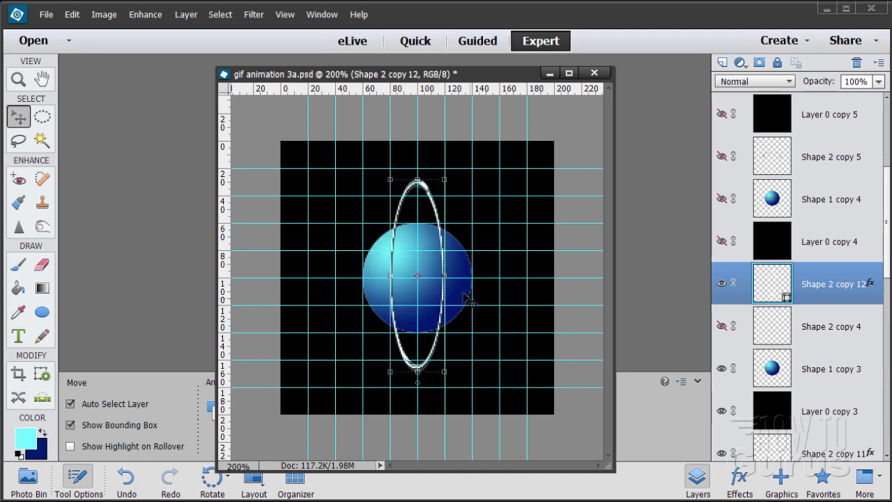
- Squeeze the Shape 2 copy 12 ring into a sliver about 4 px wide and nudge it onto the sphere's vertical centre line
left_click_drag(447, 276, 415, 277)
key("Return")
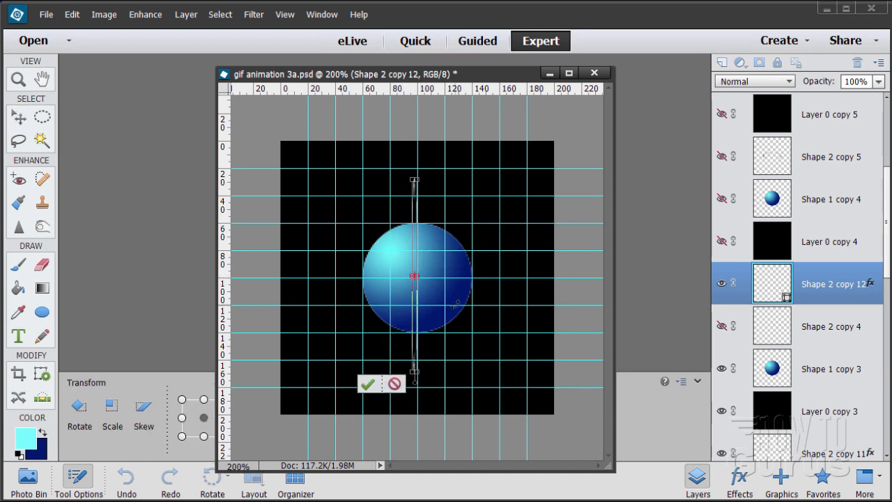
key("Right")
key("Right")
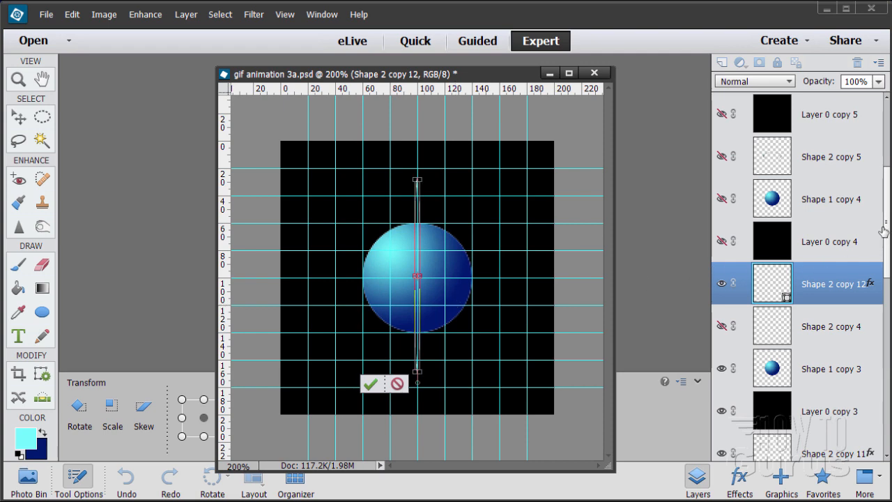
- Apply the ring transform and move the Shape 2 copy 8 layer directly above Shape 2 copy
left_click_drag(886, 230, 888, 404)
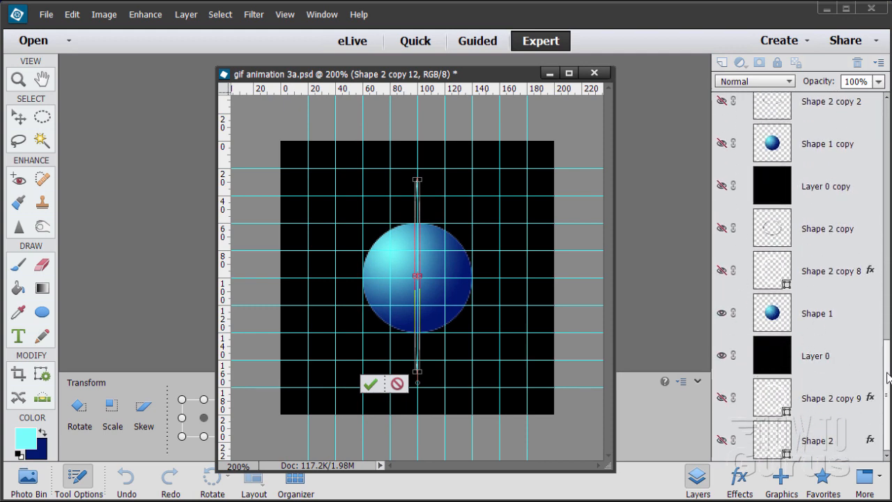
left_click_drag(888, 374, 890, 345)
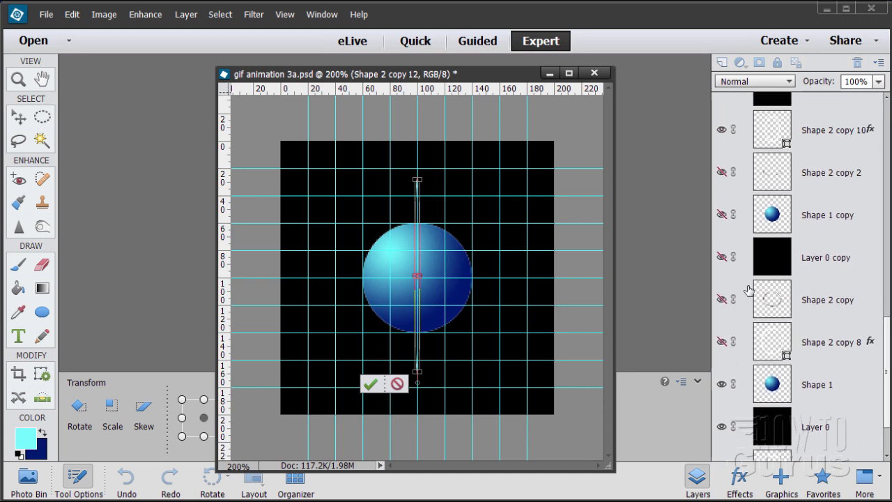
left_click(370, 384)
left_click_drag(776, 350, 772, 280)
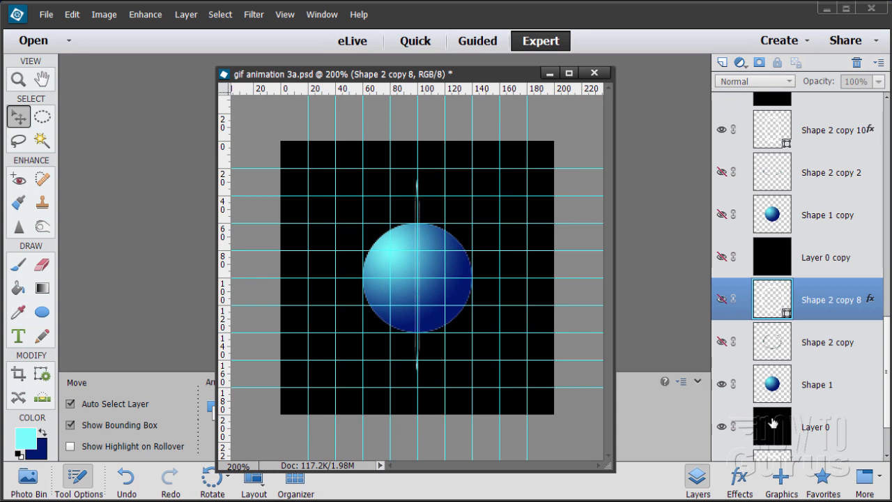
- Review the layer stack up to Shape 2 copy 7 to see which frame sets still need a large ring
scroll(889, 372, "up", 4)
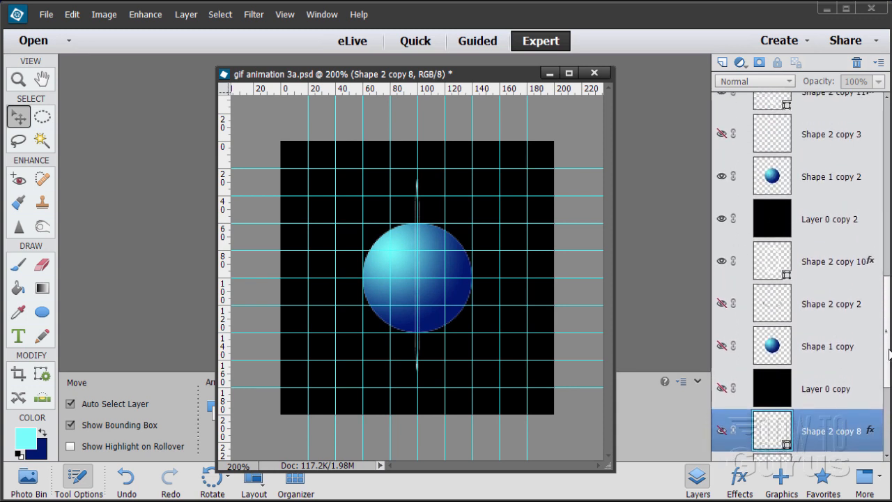
scroll(888, 354, "up", 5)
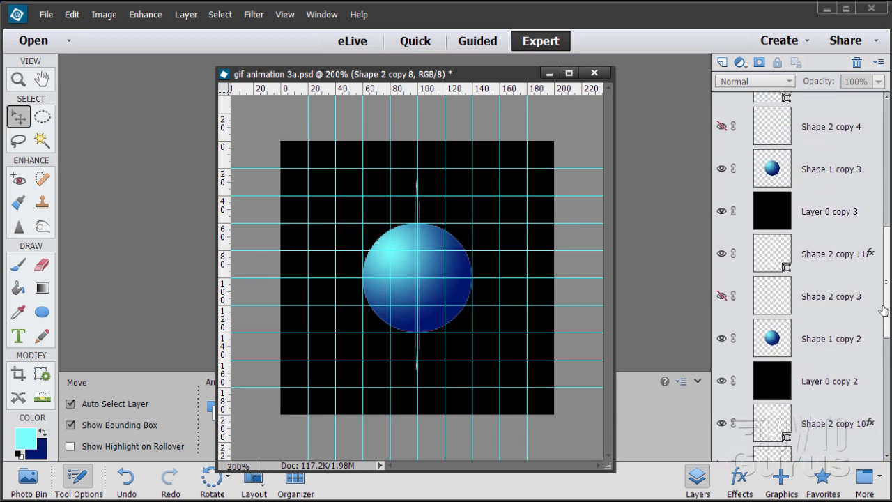
scroll(890, 310, "up", 4)
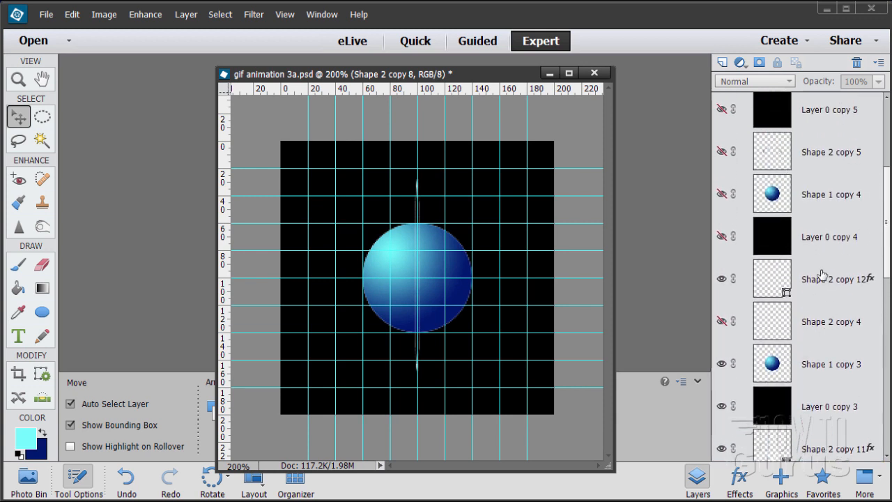
scroll(762, 341, "up", 4)
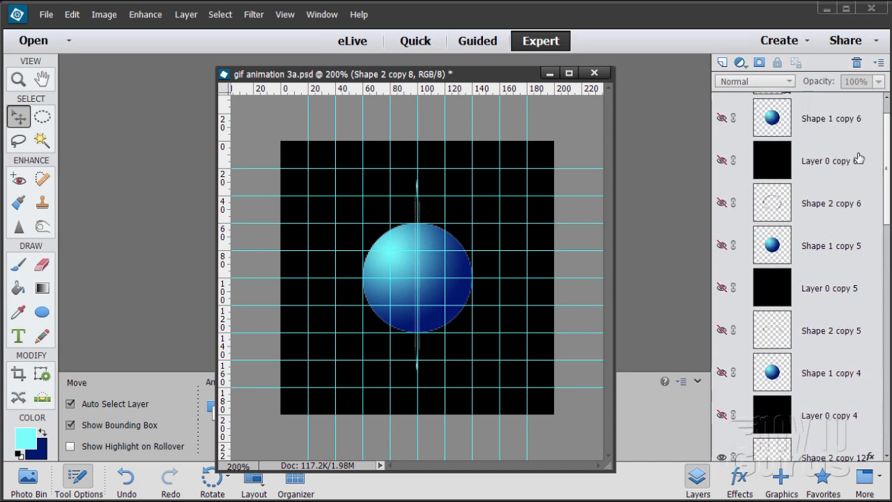
scroll(889, 146, "up", 1)
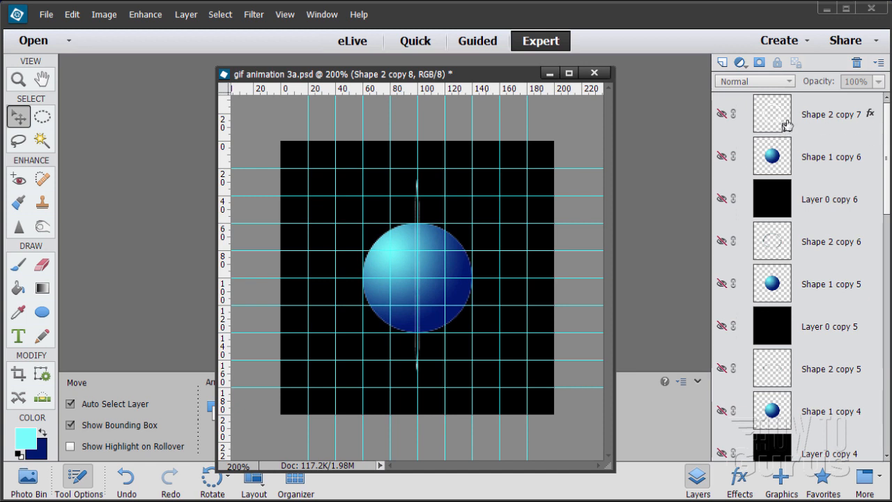
scroll(887, 153, "down", 6)
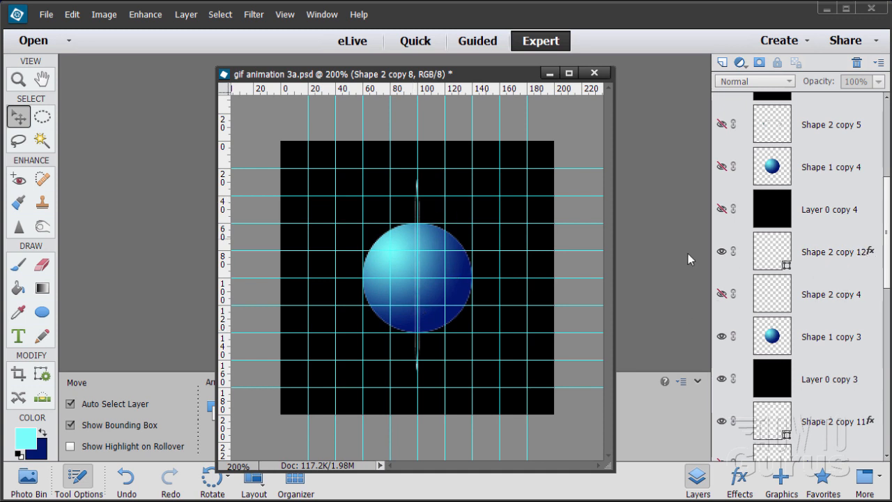
mouse_move(888, 259)
left_mouse_down()
mouse_move(887, 234)
mouse_move(888, 246)
left_mouse_up()
scroll(802, 293, "down", 3)
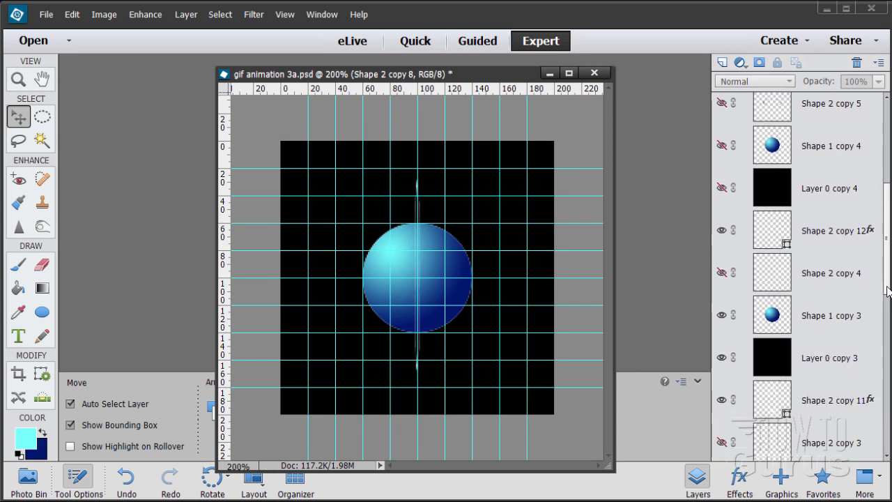
- Duplicate the Shape 2 copy 11 ring, move the duplicate directly above Shape 2 copy 5, and hide it
left_click(774, 338)
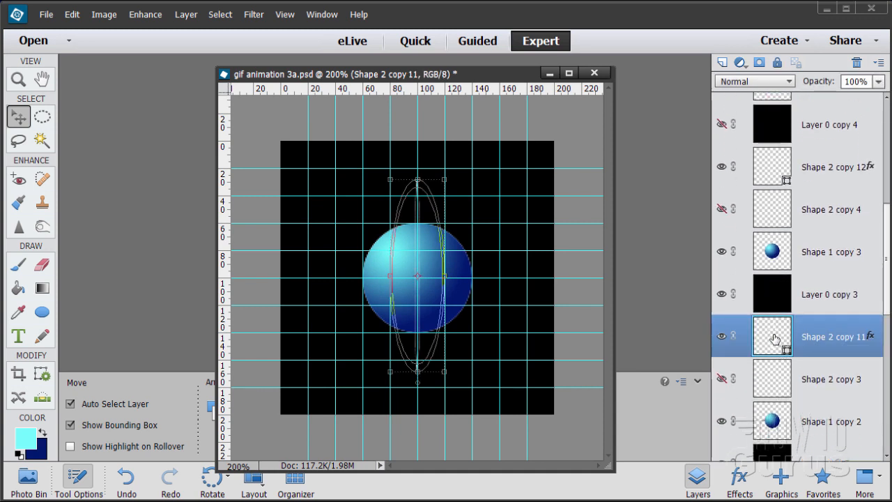
left_click_drag(774, 338, 723, 62)
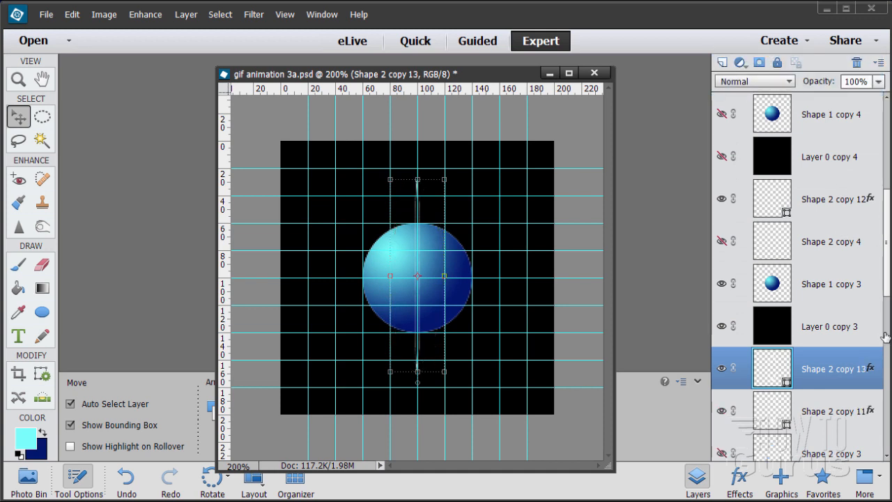
left_click_drag(889, 290, 889, 272)
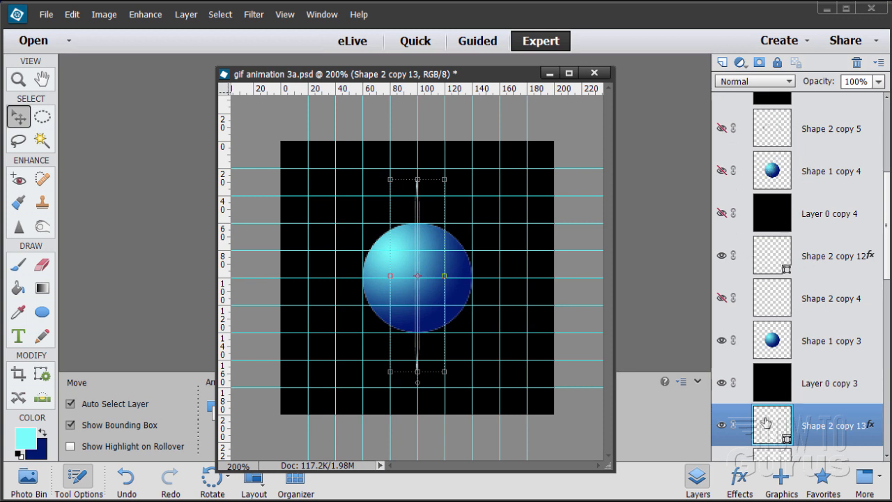
left_click_drag(766, 423, 801, 143)
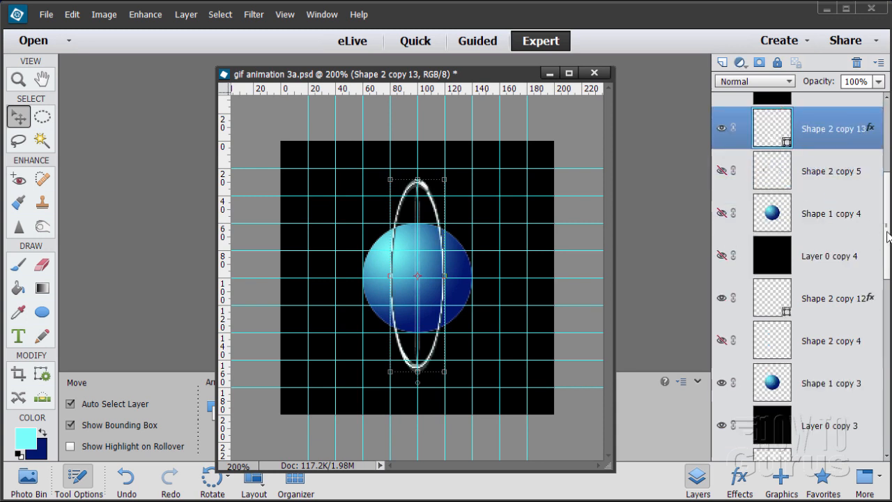
left_click(722, 130)
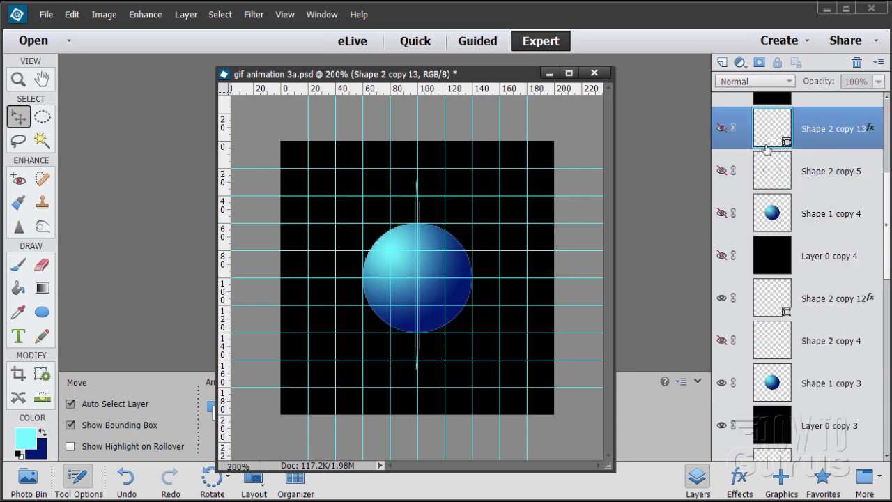
- Duplicate the Shape 2 copy 10 ring and move the duplicate up the stack to directly above Shape 2 copy 6
left_click_drag(889, 218, 889, 331)
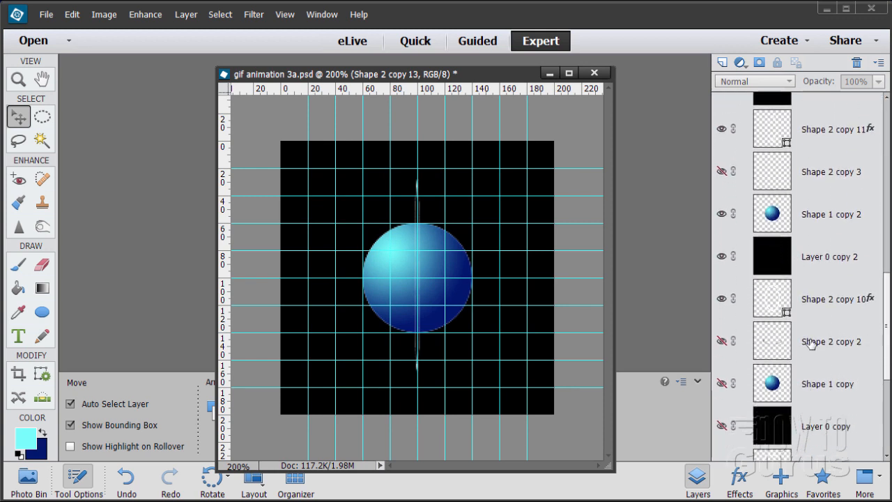
left_click(773, 305)
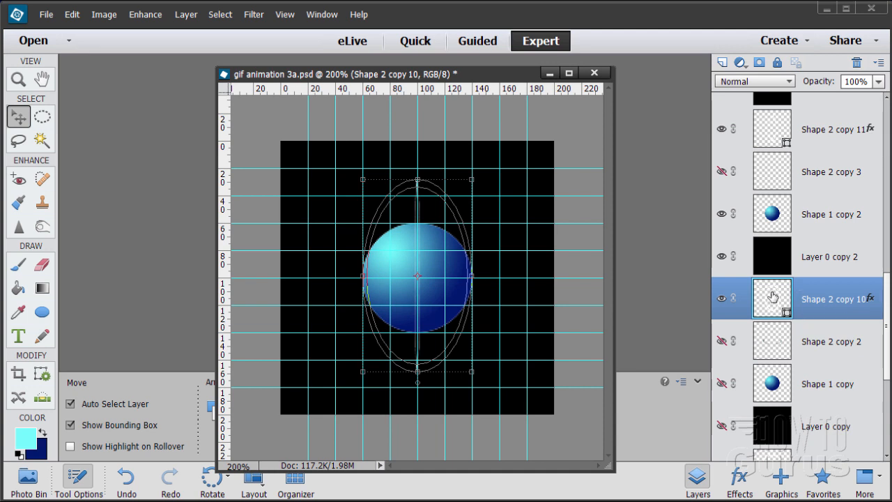
left_click_drag(771, 307, 723, 63)
scroll(889, 322, "up", 2)
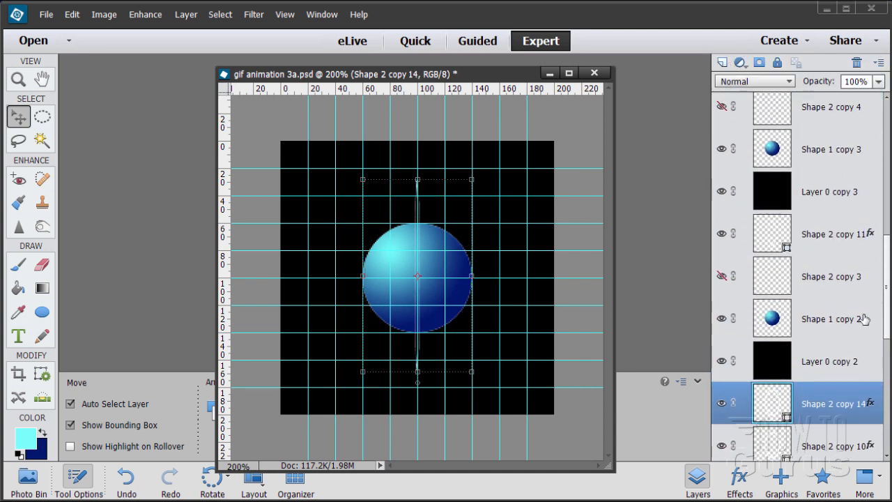
left_click_drag(805, 401, 802, 175)
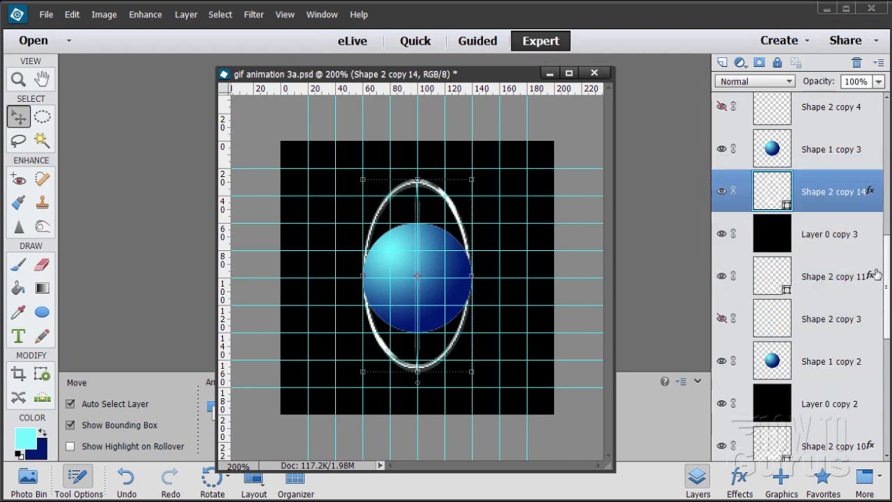
scroll(887, 286, "up", 6)
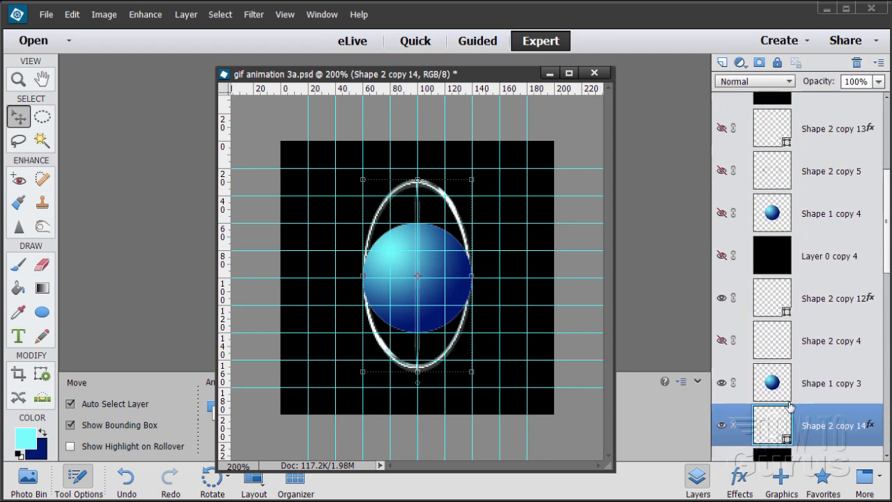
left_click_drag(769, 428, 771, 193)
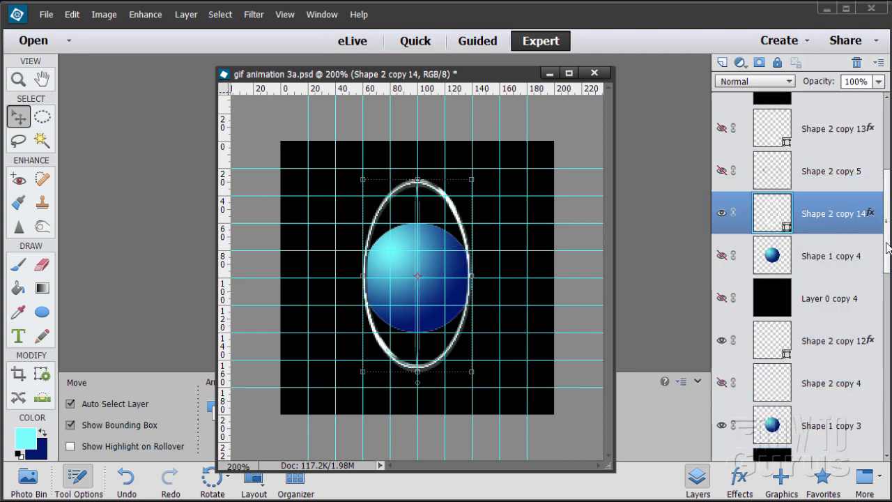
scroll(889, 227, "up", 1)
scroll(885, 209, "up", 3)
left_click_drag(772, 387, 788, 184)
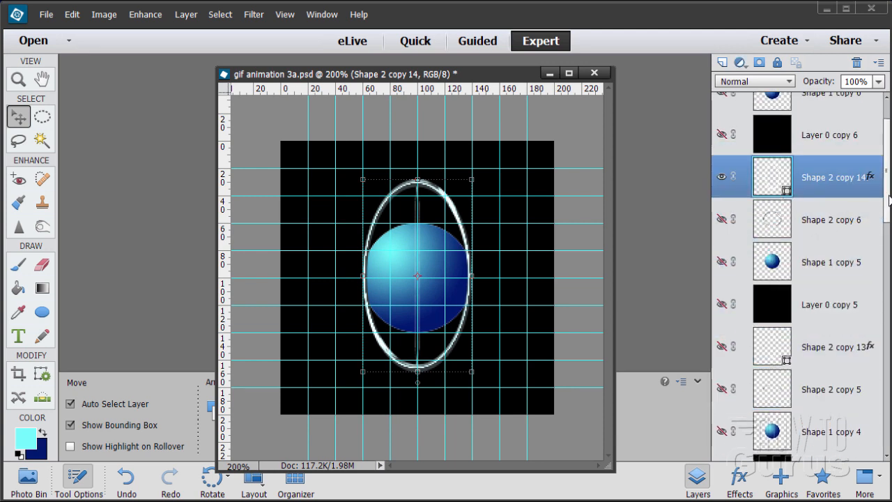
- Make the round Shape 2 copy 9 ring visible and duplicate it
scroll(890, 201, "up", 1)
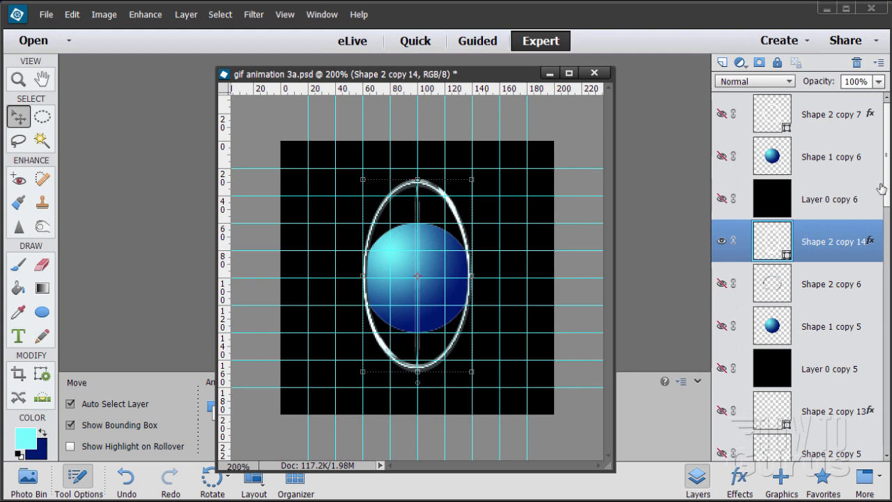
left_click_drag(889, 177, 885, 461)
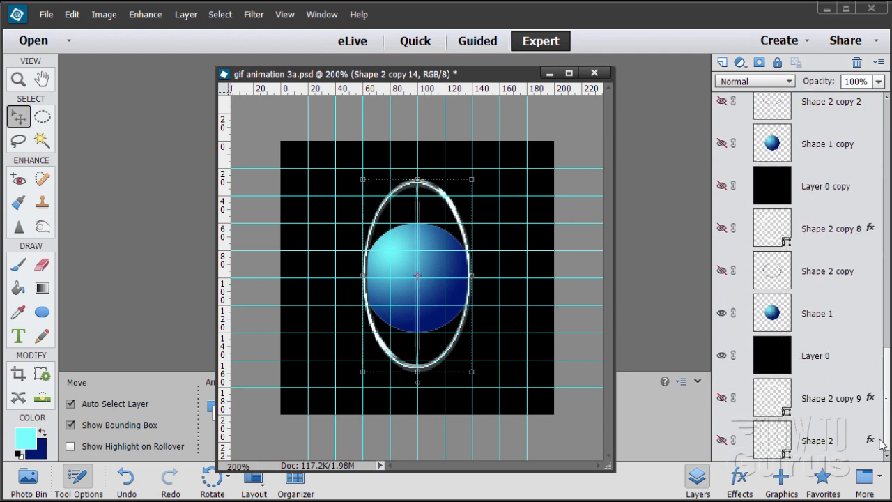
left_click(799, 403)
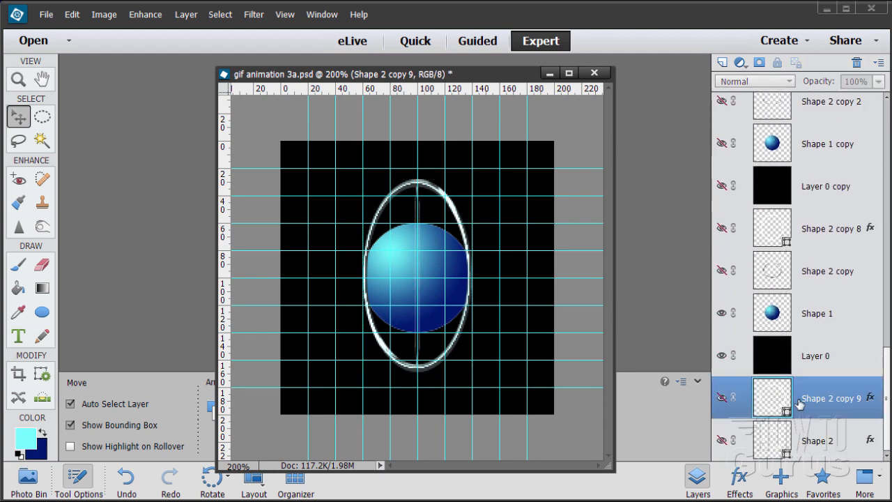
left_click(721, 398)
left_click_drag(767, 404, 723, 62)
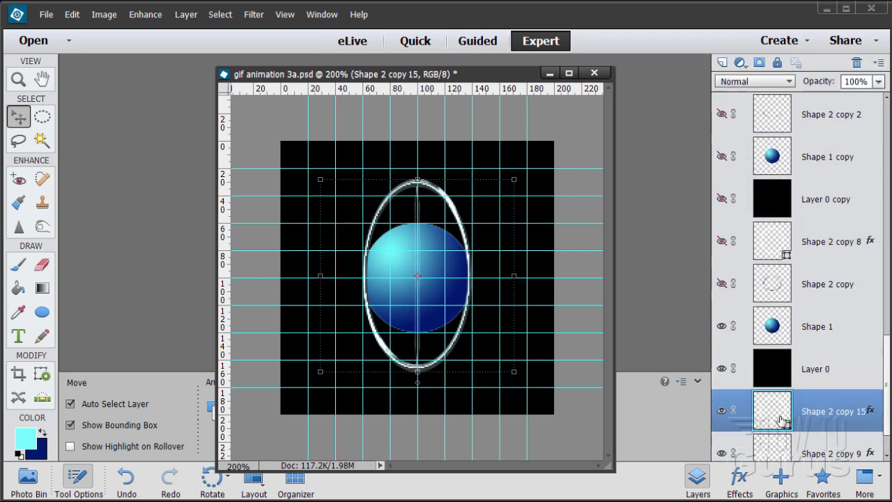
- Move the duplicated round ring up to the top of the layer stack, directly above Shape 2 copy 7
left_click_drag(779, 417, 773, 139)
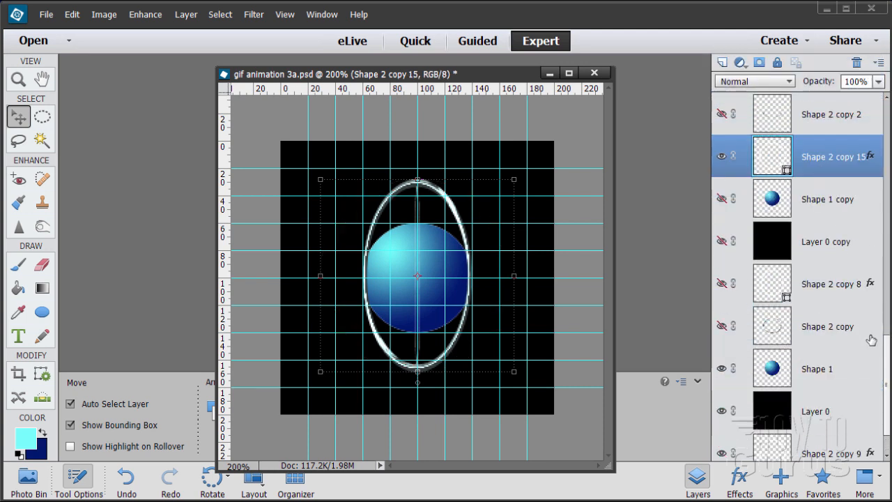
left_click_drag(889, 370, 888, 300)
left_click_drag(803, 391, 801, 178)
scroll(795, 379, "up", 5)
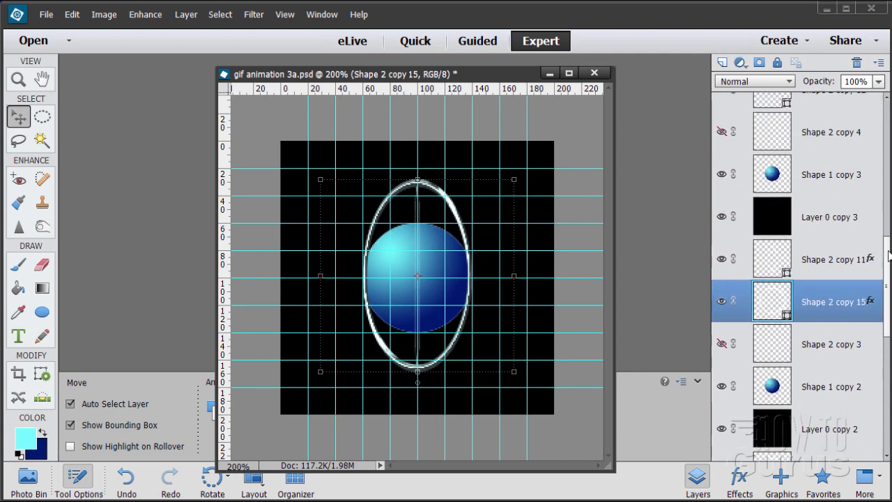
left_click_drag(781, 408, 793, 171)
scroll(807, 383, "up", 6)
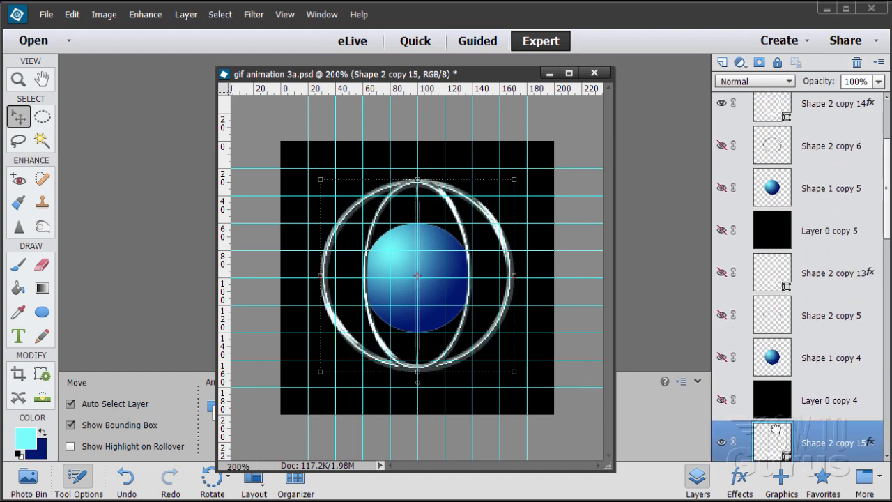
left_click_drag(774, 430, 802, 170)
scroll(804, 287, "up", 4)
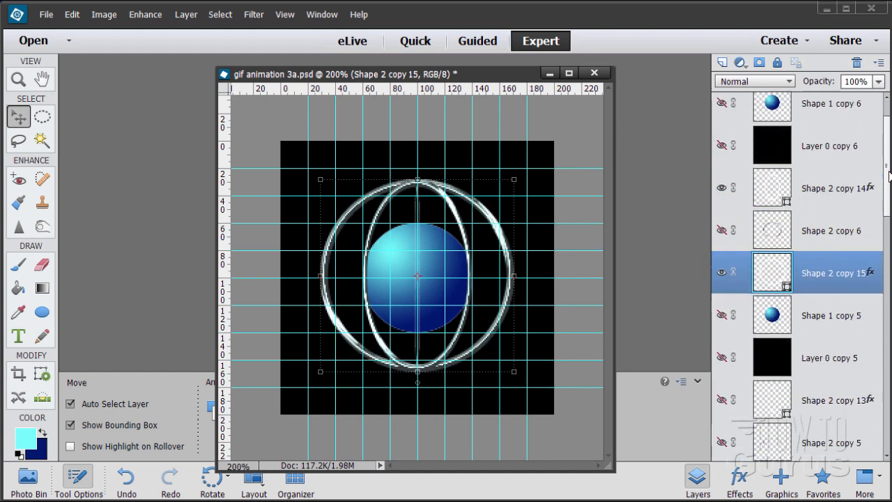
left_click_drag(791, 326, 815, 116)
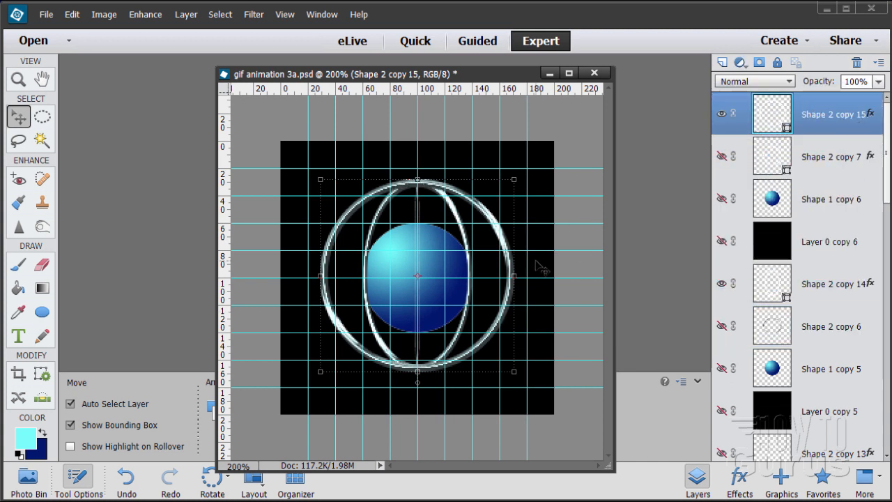
- Show the hidden layers of the top two frame sets, from Shape 2 copy 7 down to Layer 0 copy 5
left_click(723, 156)
left_click(723, 200)
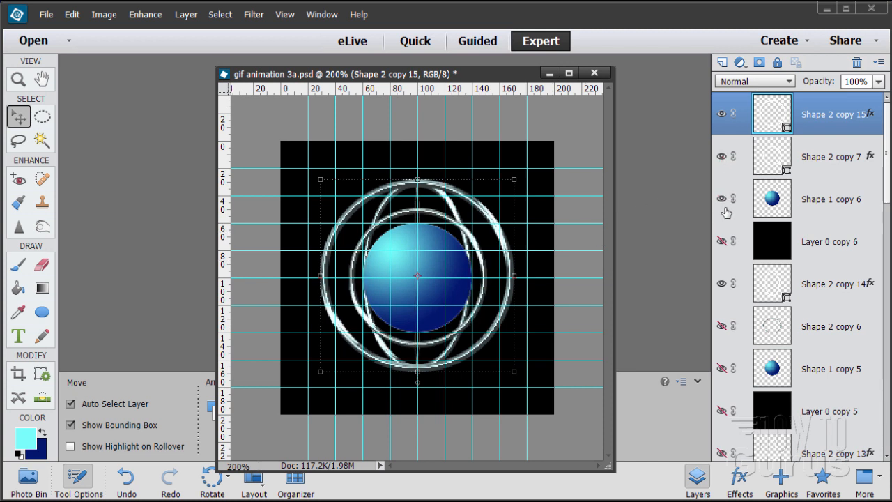
left_click(722, 242)
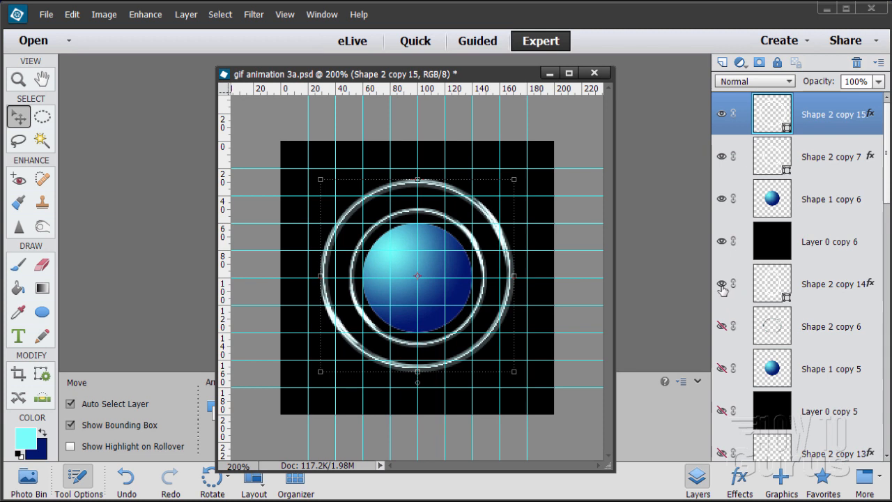
left_click(723, 326)
left_click(722, 369)
scroll(885, 210, "down", 4)
left_click(723, 244)
- Show the Shape 2 copy 13, Shape 2 copy 5, Shape 1 copy 4, Layer 0 copy 4 and Shape 2 copy 4 layers
left_click(722, 285)
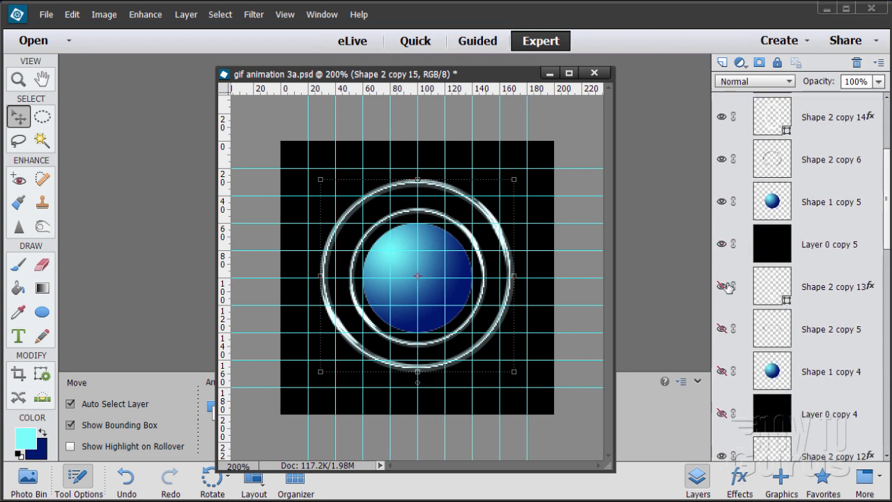
left_click(722, 329)
left_click(722, 371)
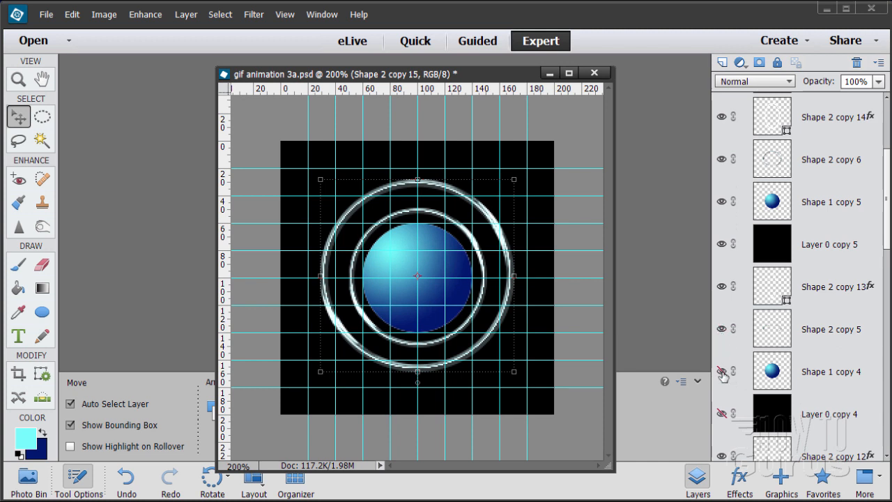
left_click(722, 413)
left_click_drag(889, 223, 889, 292)
left_click(722, 249)
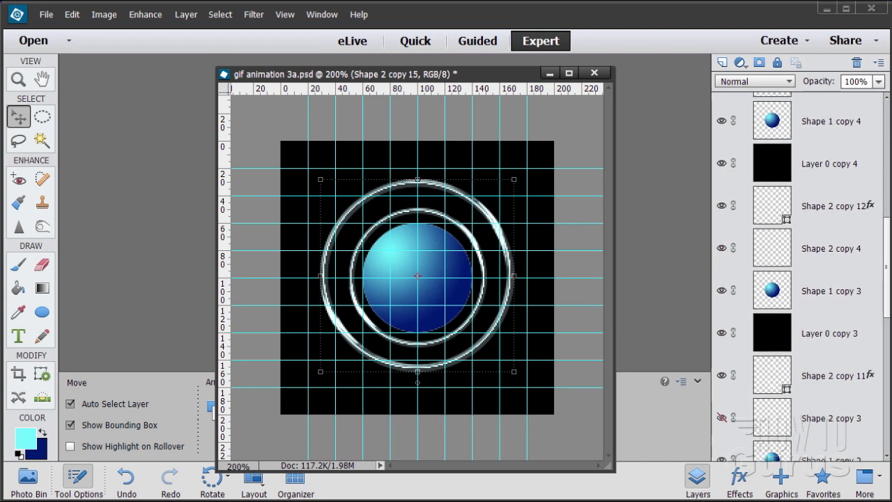
- Show the Shape 2 copy 2, Shape 1 copy, Layer 0 copy and Shape 2 copy layers, and hide Shape 2 copy 9
left_click_drag(890, 258, 890, 356)
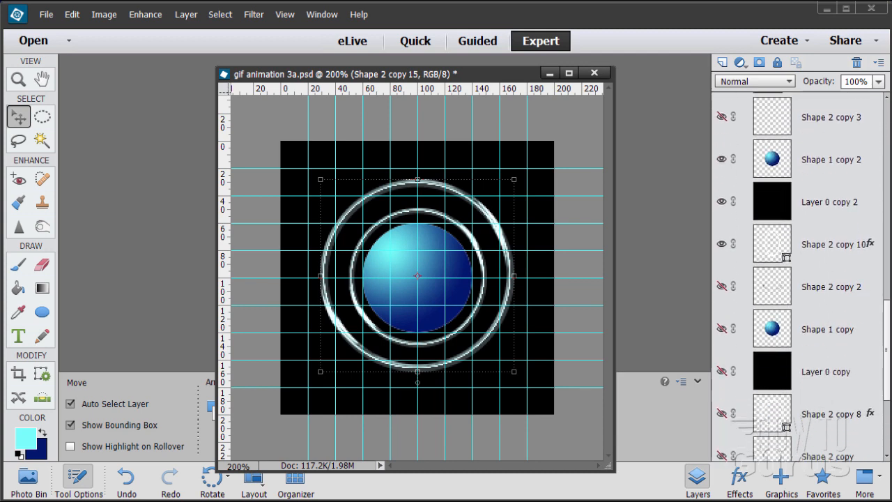
left_click(724, 288)
left_click(723, 330)
left_click(724, 371)
left_click_drag(889, 394, 889, 450)
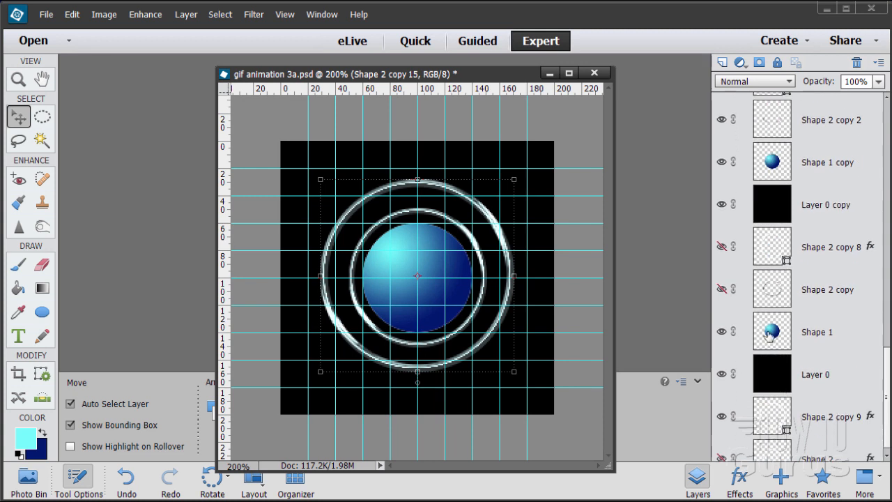
left_click(723, 289)
left_click_drag(887, 361, 889, 414)
left_click(722, 398)
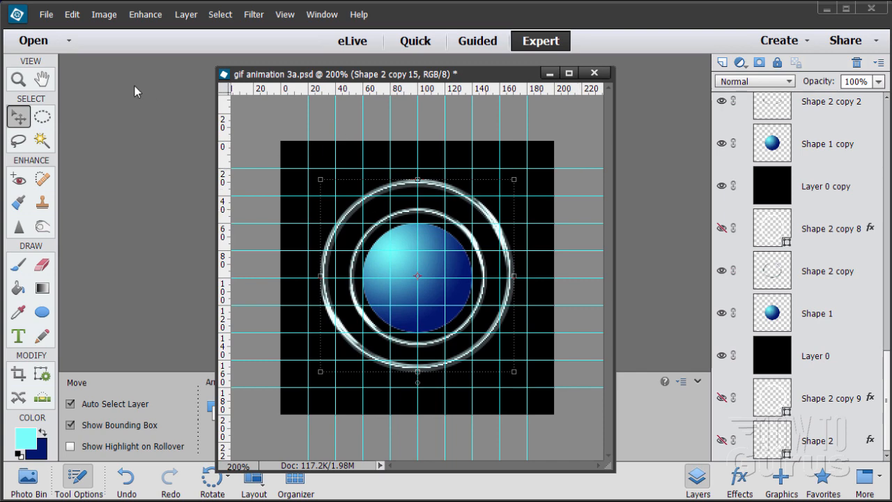
- Save the layered document in the PSE Tricks folder as gif animation 3b.psd
left_click(46, 14)
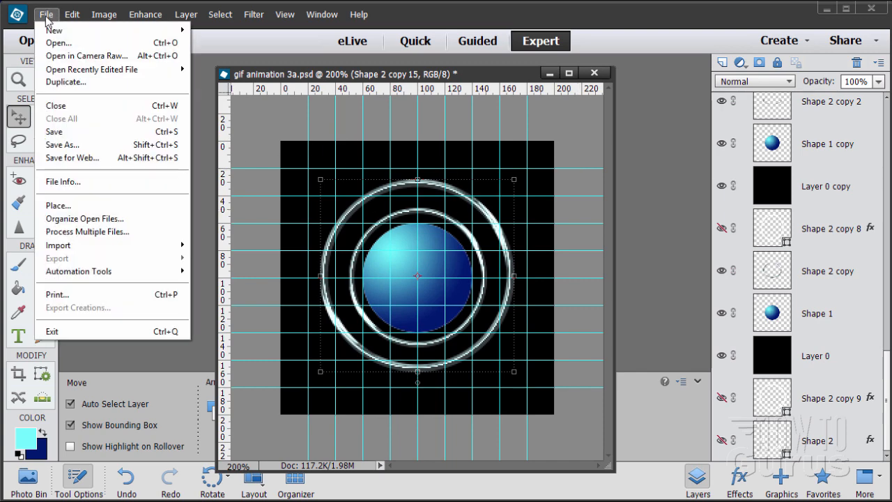
left_click(67, 132)
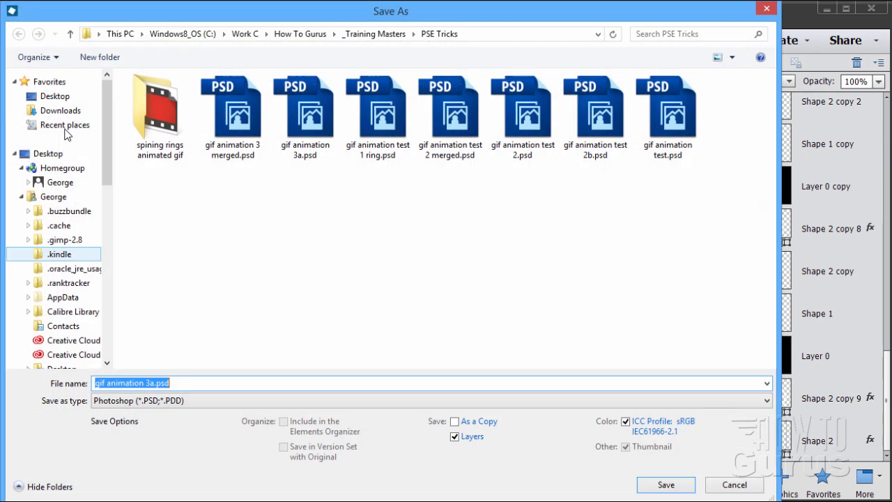
left_click(192, 384)
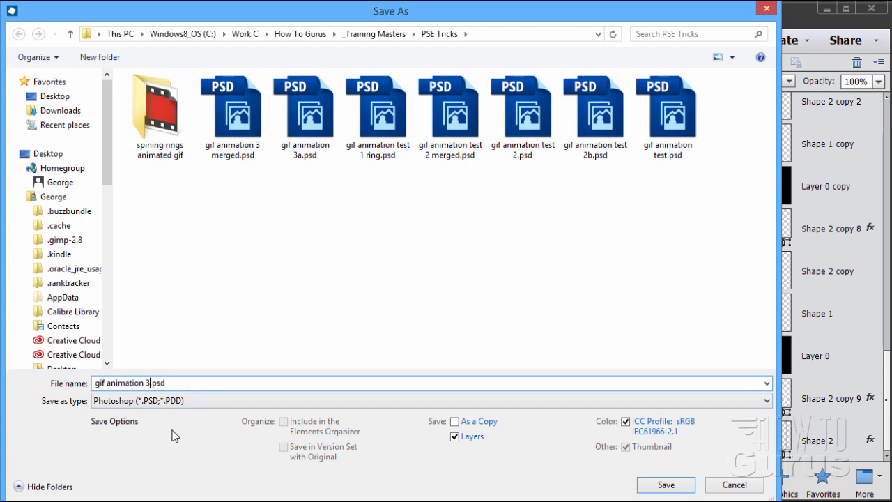
left_click(655, 484)
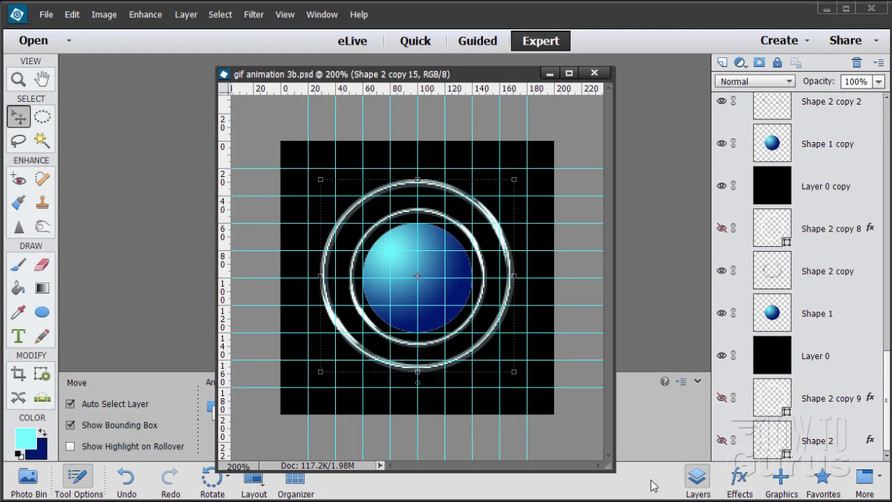
- Save another version of the document as gif animation 3b merged.psd for merging the frame sets
left_click(46, 15)
left_click(65, 146)
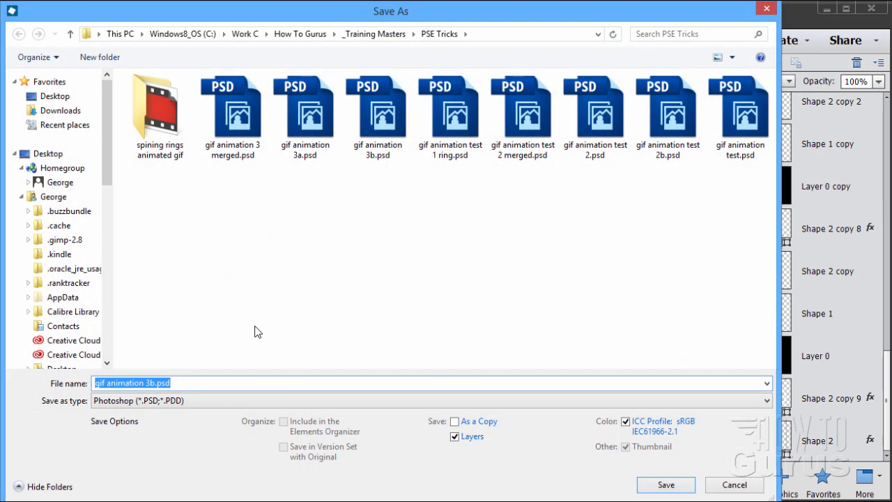
key("Left")
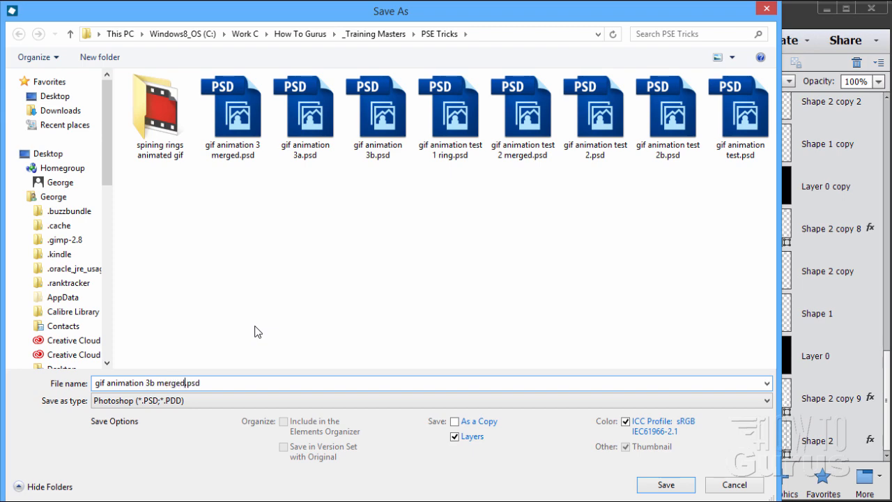
left_click(659, 486)
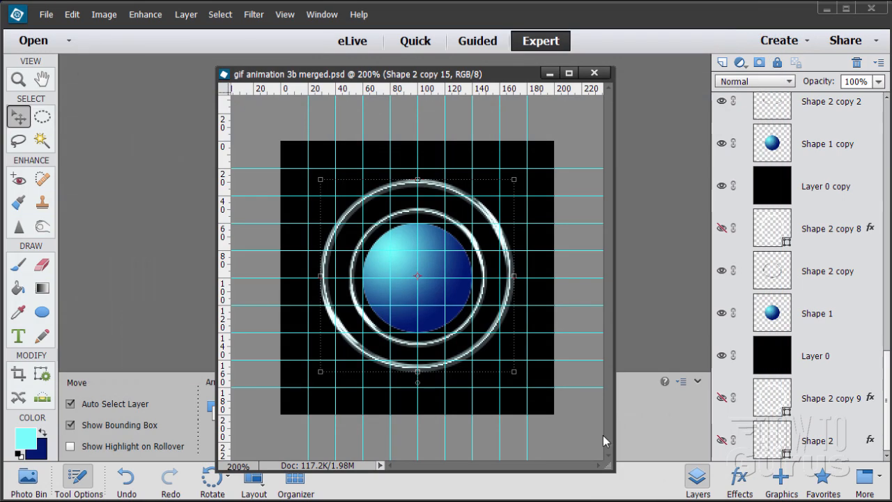
- Hide the guides and show the remaining hidden frame rings, Shape 2 copy 8 and Shape 2 copy 3
left_click(291, 15)
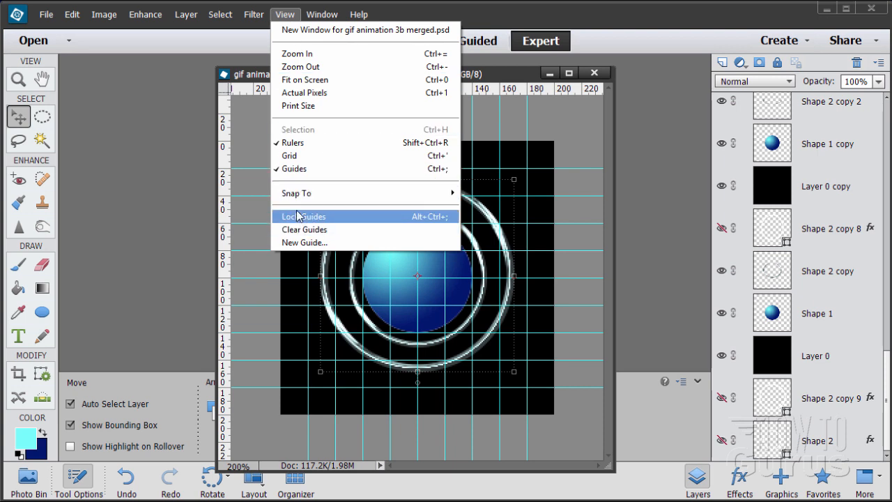
left_click(294, 168)
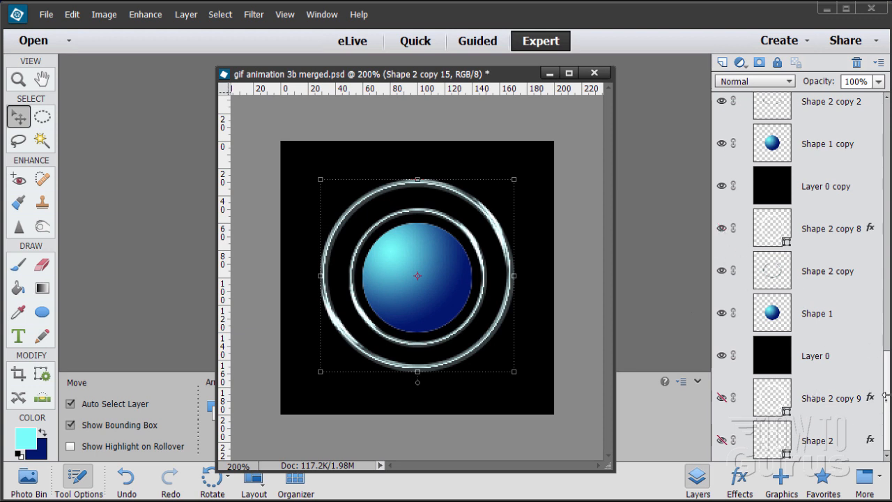
scroll(885, 371, "up", 1)
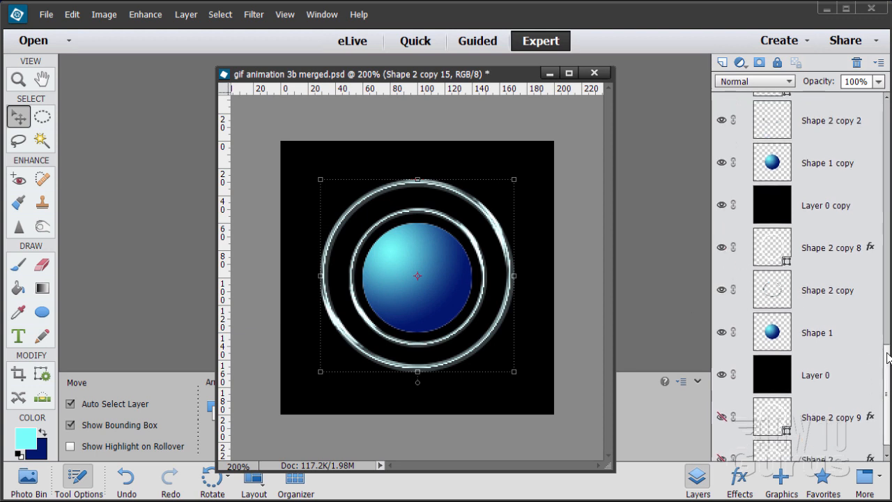
scroll(886, 358, "up", 10)
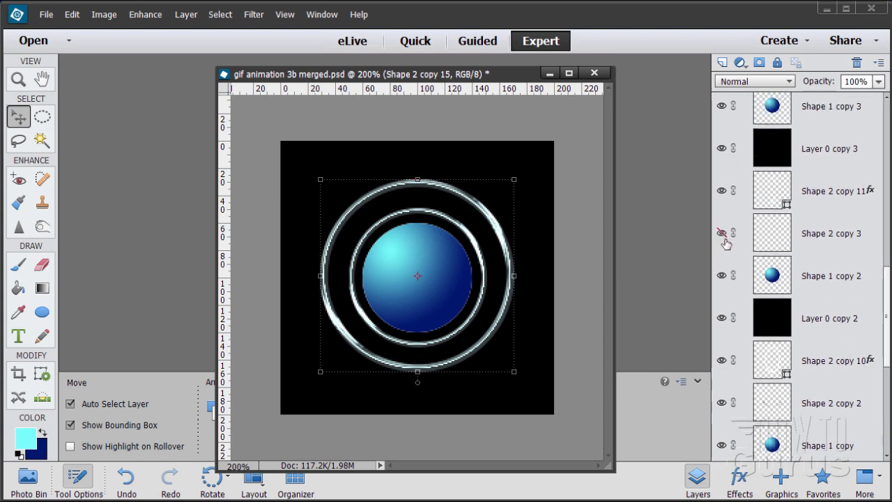
left_click(724, 236)
left_click_drag(887, 289, 877, 98)
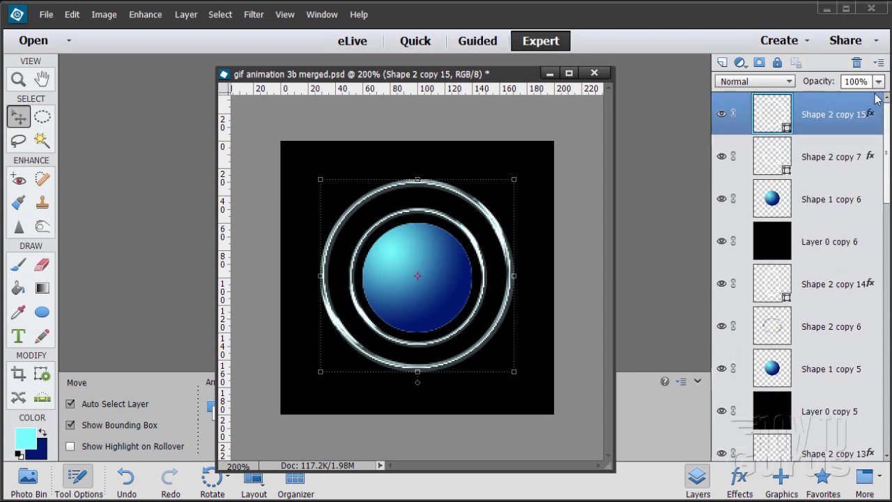
- Delete the two unused ring layers below Layer 0, Shape 2 copy 9 and Shape 2
left_click_drag(887, 131, 887, 390)
left_click(842, 413)
left_click(815, 448, "shift")
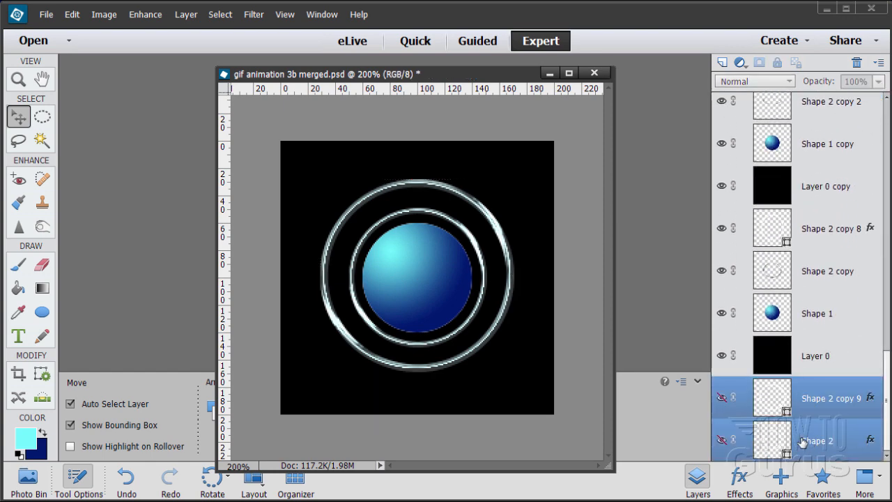
left_click(857, 65)
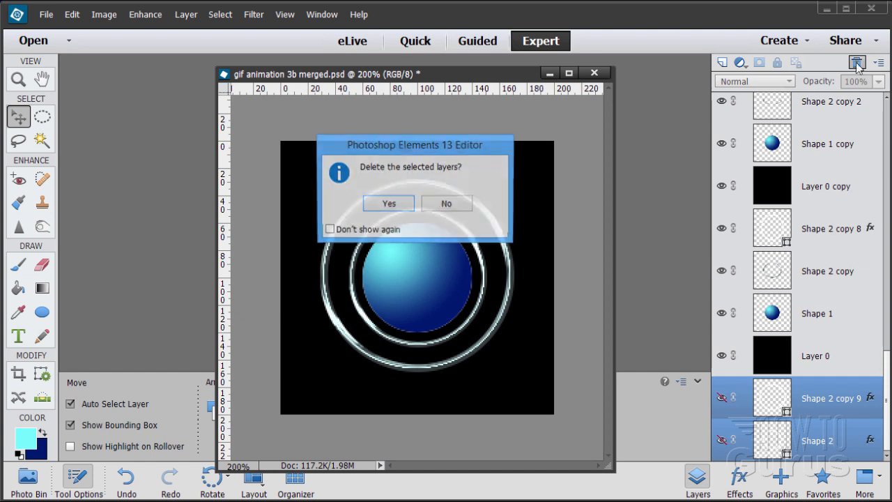
left_click(390, 203)
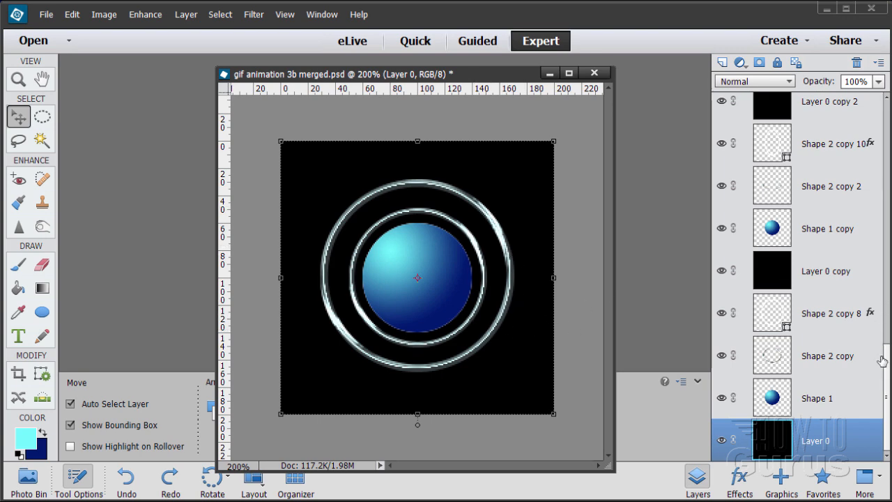
- Hide the top frame set, from Shape 2 copy 15 down to Layer 0 copy 6, to check the frame beneath
scroll(888, 368, "up", 10)
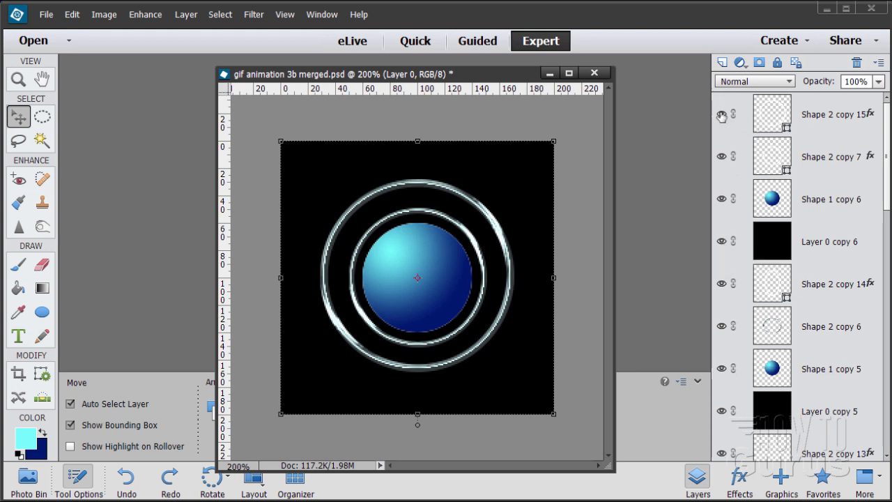
left_click_drag(722, 114, 722, 242)
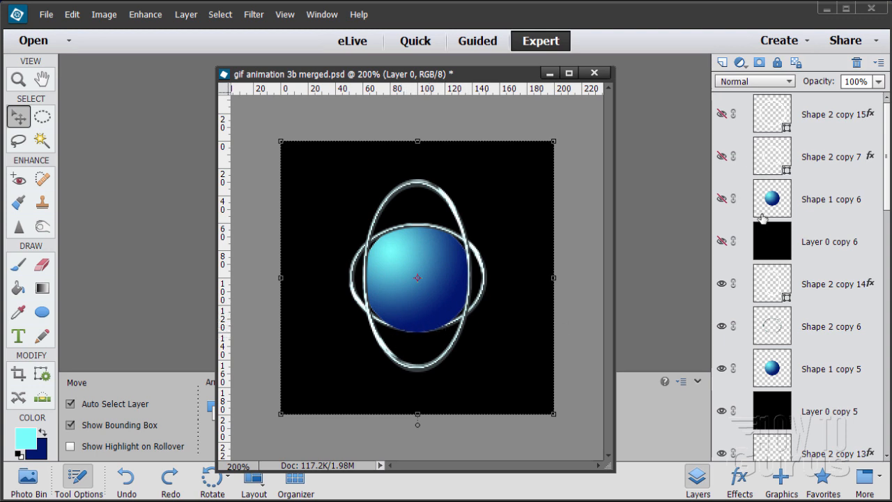
mouse_move(888, 190)
left_mouse_down()
mouse_move(887, 223)
mouse_move(886, 207)
left_mouse_up()
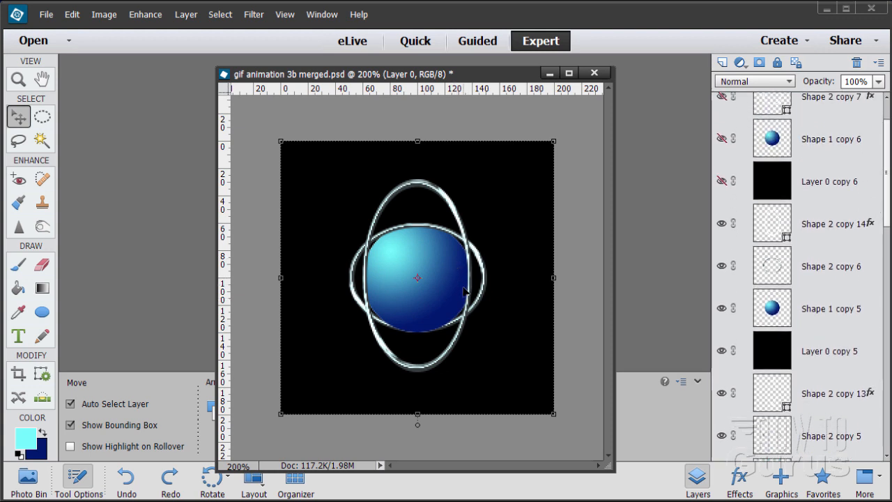
- Load the sphere outline of Shape 1 copy 5 as a selection, simplify Shape 2 copy 14 and erase its right-hand arc crossing the sphere
left_click(772, 308, "ctrl")
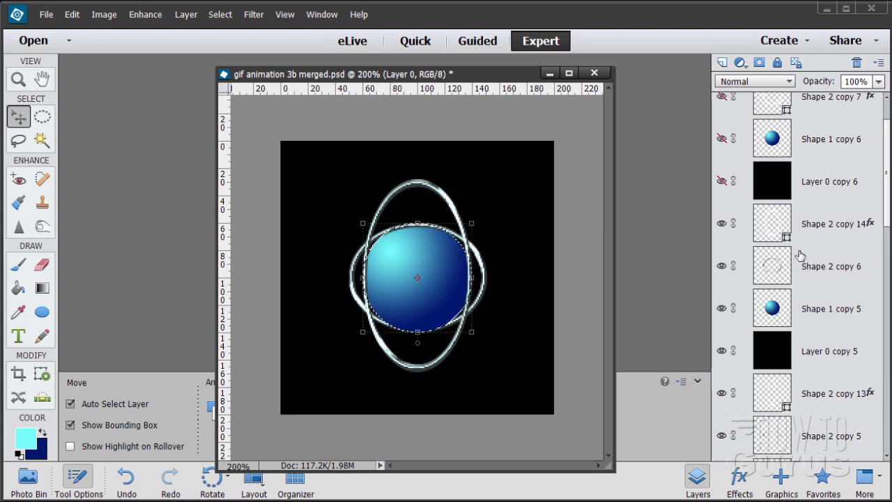
left_click(830, 227)
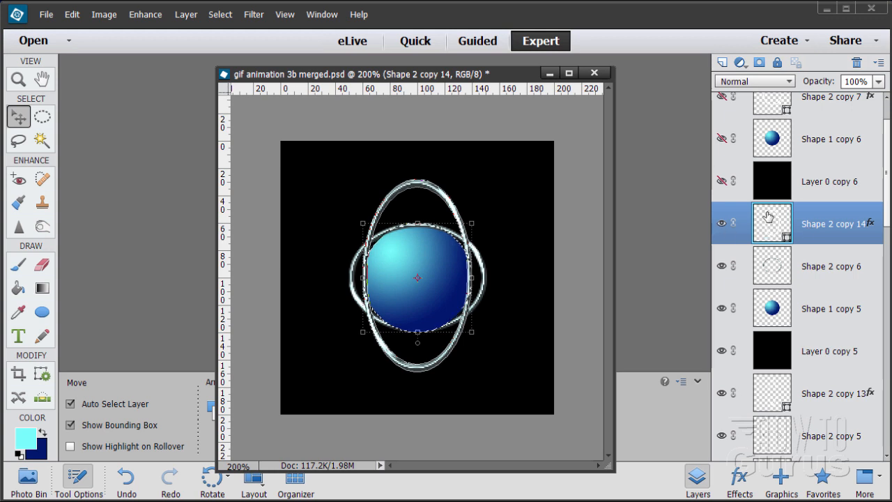
left_click(44, 266)
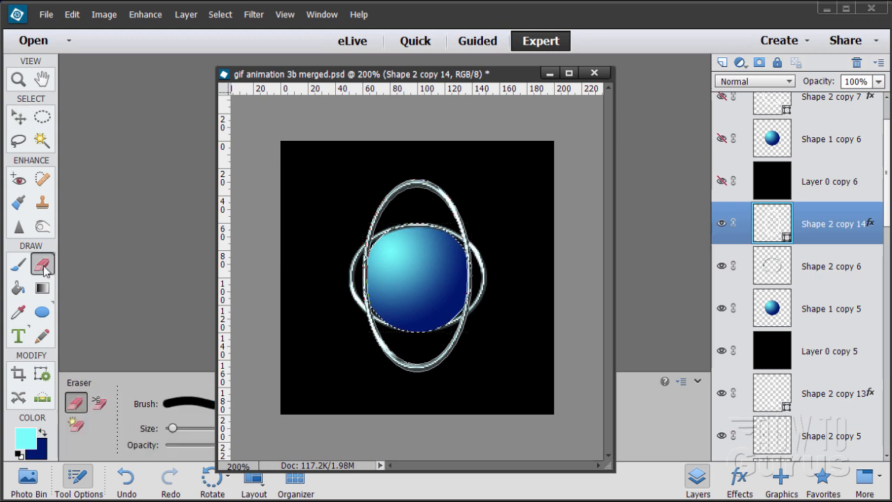
left_click(460, 261)
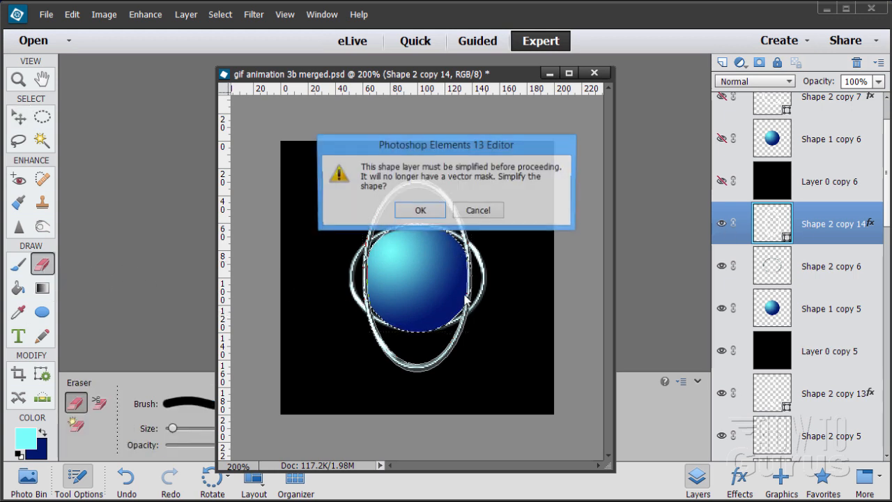
left_click(419, 211)
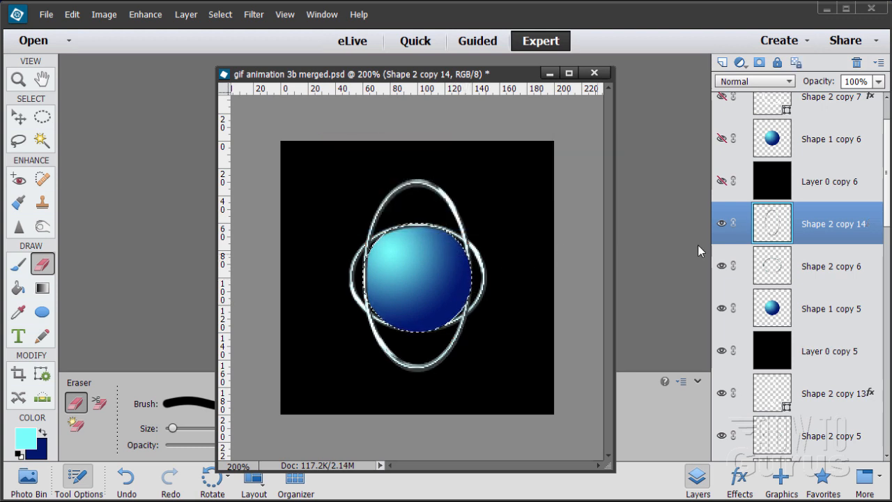
- Hide the frame set from Shape 2 copy 14 down to Layer 0 copy 5
left_click(722, 223)
left_click(722, 265)
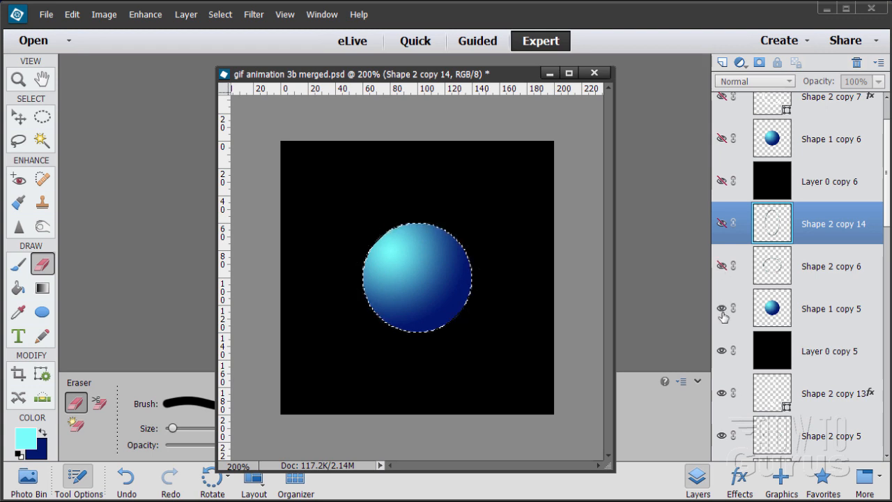
left_click(722, 308)
left_click(722, 351)
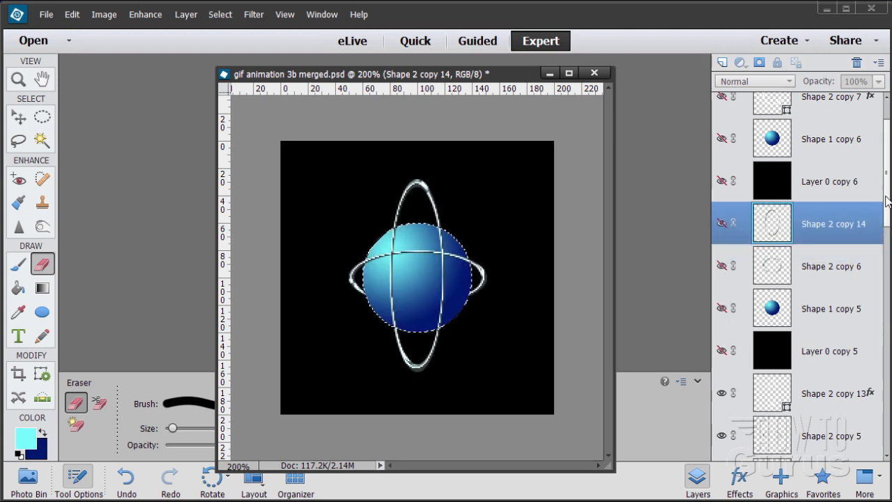
- Simplify the Shape 2 copy 13 ring and erase its right-hand arc inside the sphere selection
scroll(864, 230, "down", 5)
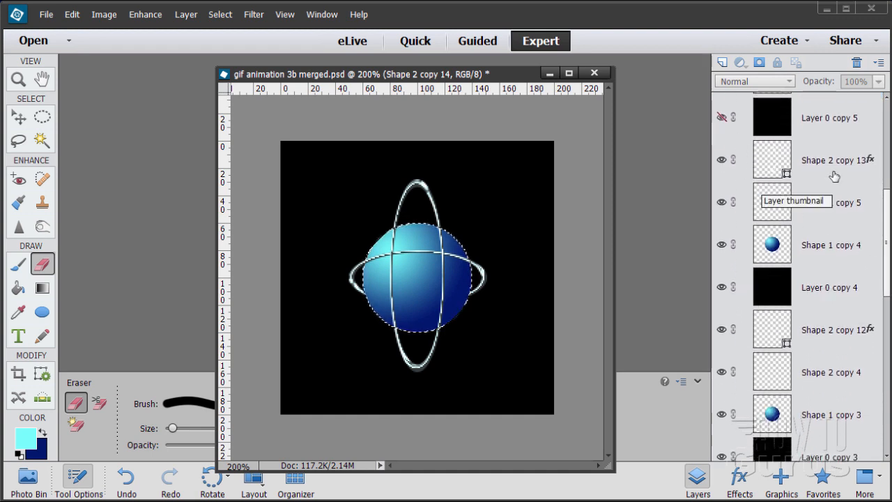
left_click(757, 159)
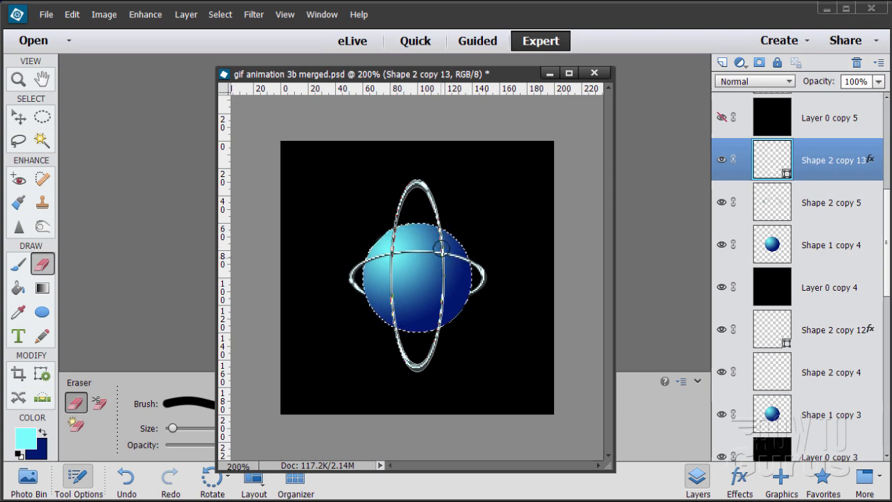
left_click(446, 270)
left_click(420, 213)
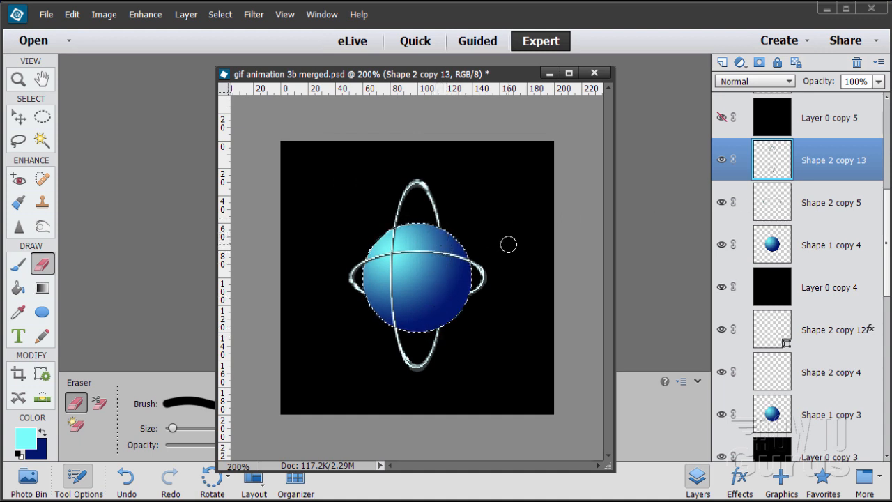
- Hide the frame set from Shape 2 copy 13 down to Layer 0 copy 4
left_click(722, 160)
left_click(722, 203)
left_click(723, 245)
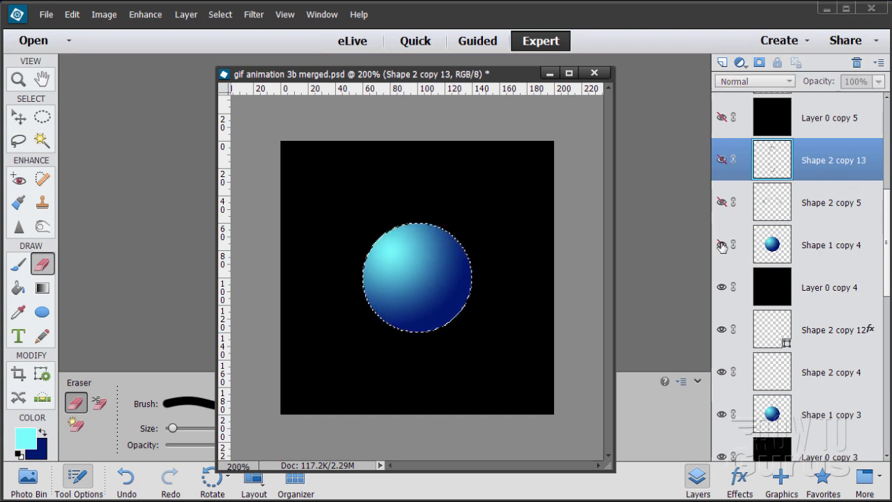
left_click(722, 290)
- Simplify the narrow Shape 2 copy 12 ring and erase its right-hand line inside the sphere selection
left_click(818, 329)
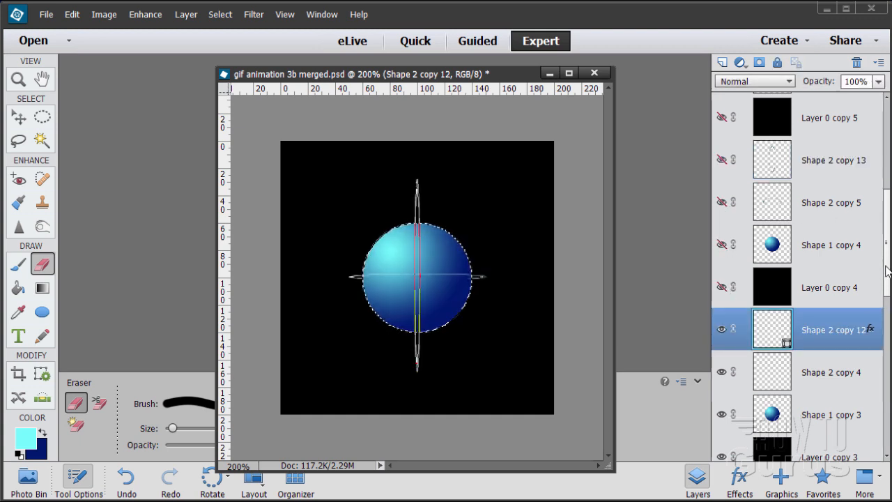
scroll(888, 272, "down", 4)
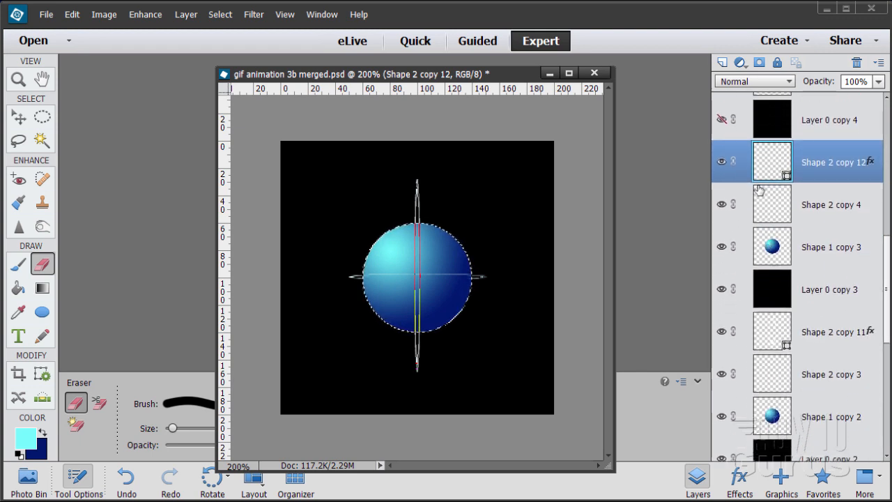
left_click(425, 261)
left_click(420, 211)
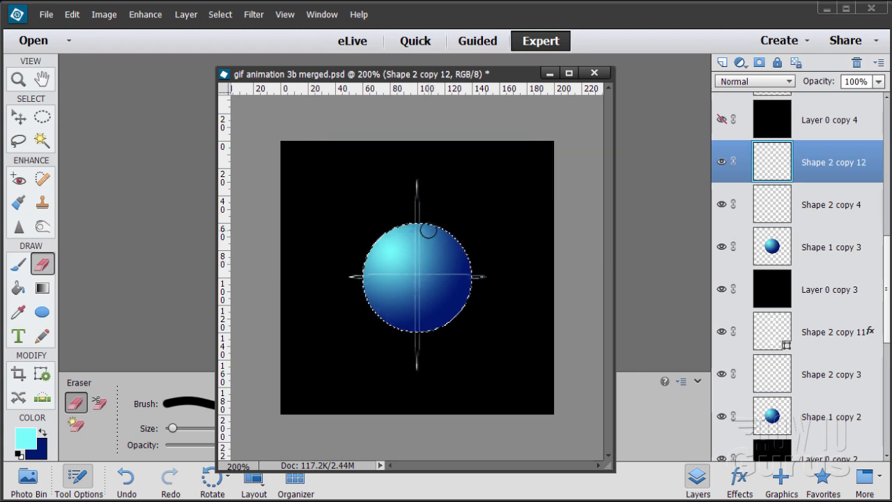
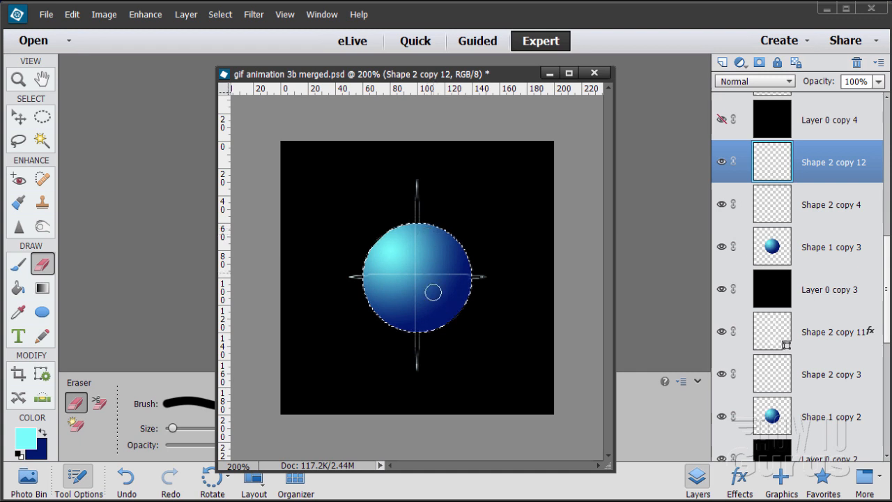
- Hide the frame set from Shape 2 copy 12 down to Layer 0 copy 3
left_click(722, 161)
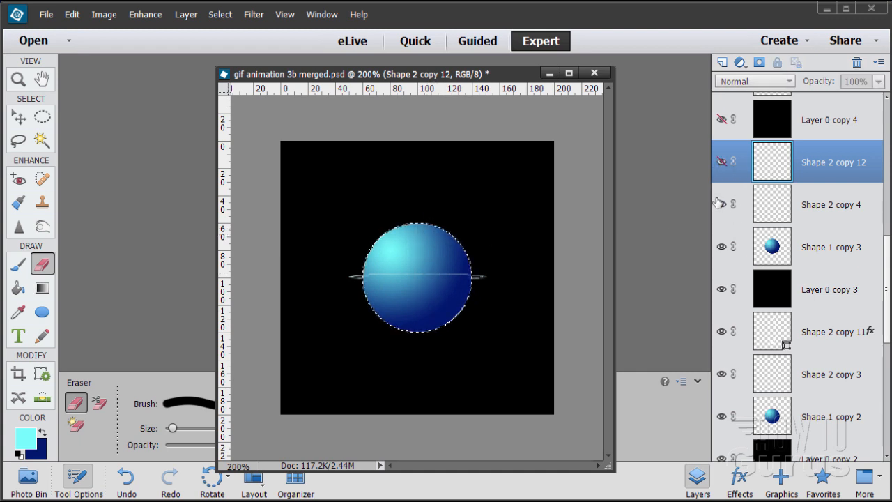
left_click(722, 204)
left_click(722, 247)
left_click(722, 290)
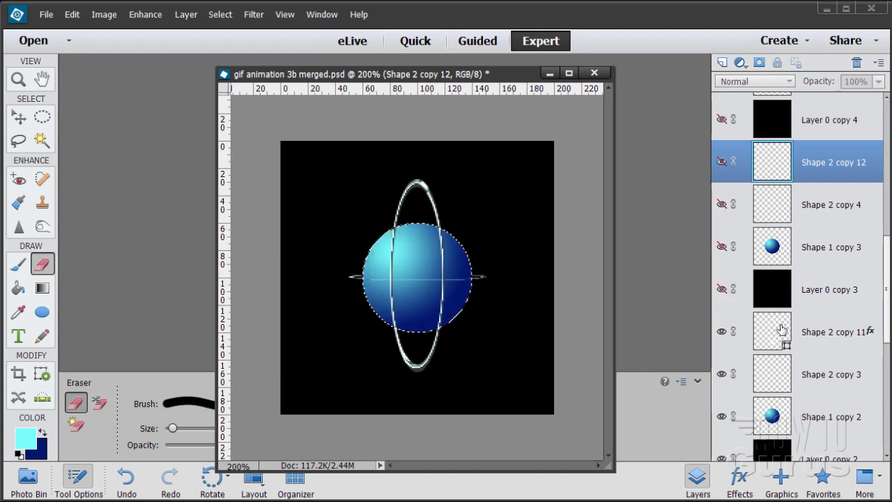
- Simplify the Shape 2 copy 11 ring and erase its left-hand arc inside the sphere selection
left_click(847, 324)
left_click_drag(890, 270, 890, 309)
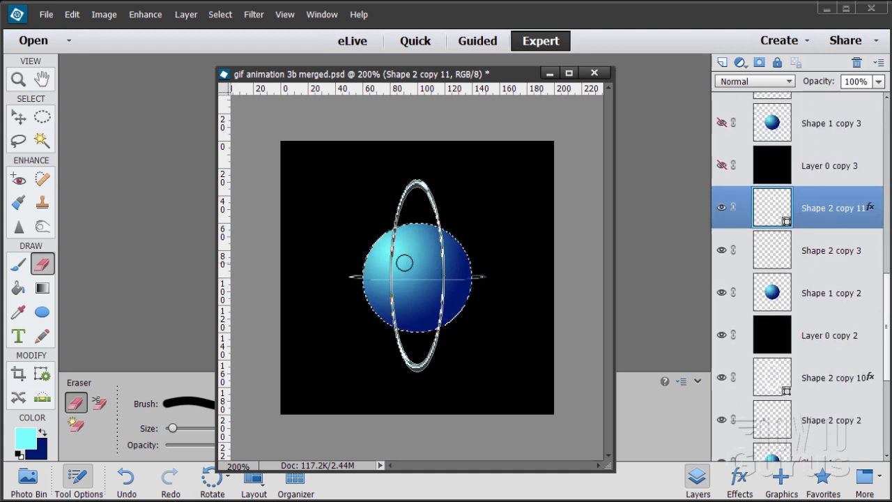
left_click(404, 263)
left_click(419, 207)
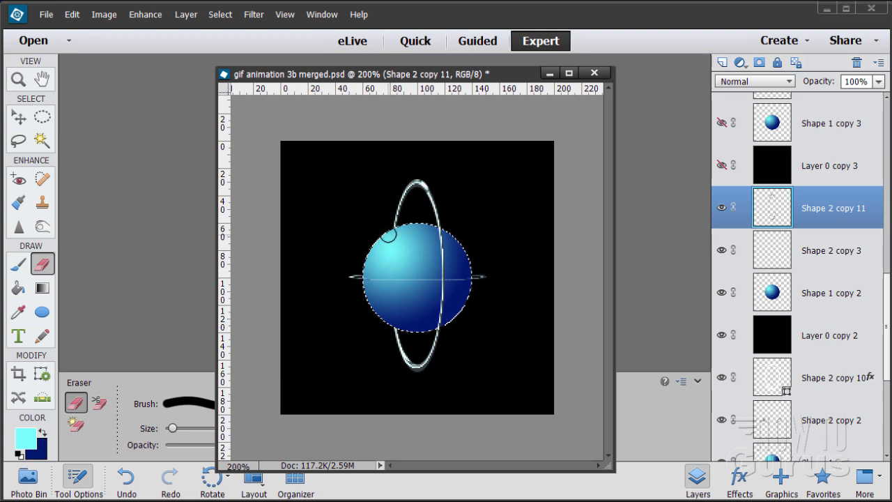
- Hide the frame set from Shape 2 copy 11 down to Layer 0 copy 2
left_click(722, 207)
left_click(721, 250)
left_click(722, 293)
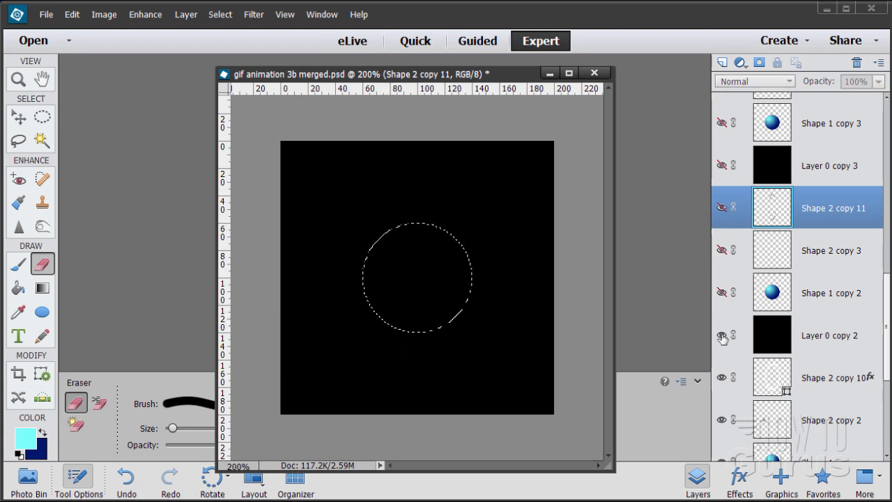
left_click(722, 336)
- Simplify the Shape 2 copy 10 ring and erase its left-hand arc inside the sphere selection
left_click_drag(886, 311, 887, 359)
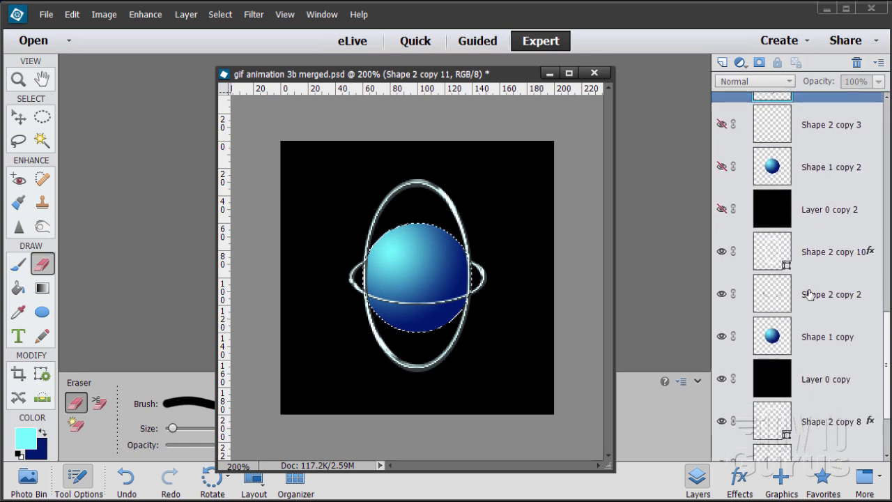
left_click(801, 252)
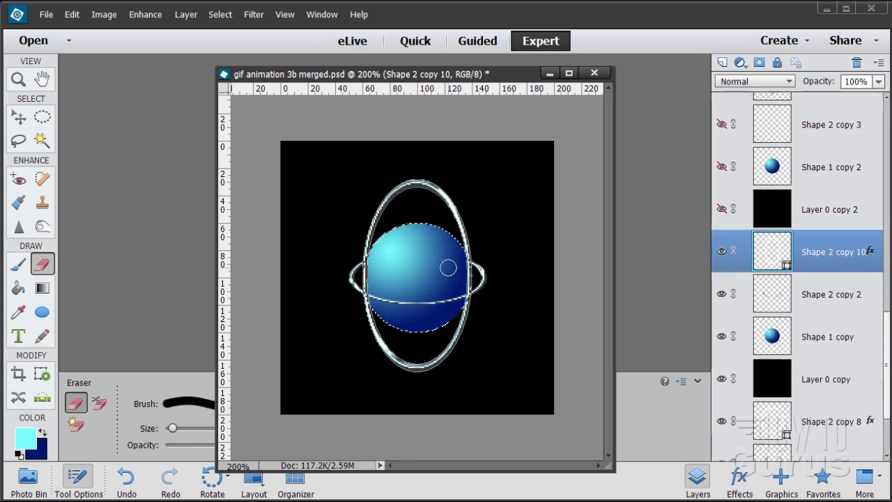
left_click(379, 254)
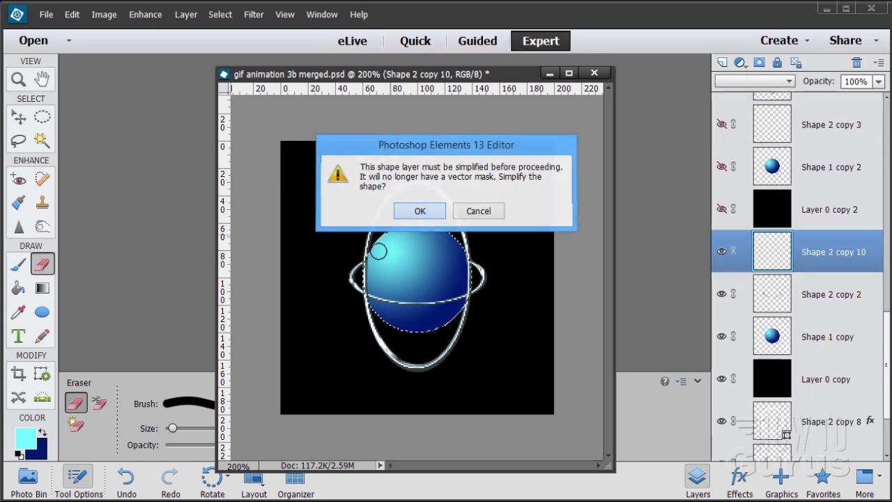
key("Return")
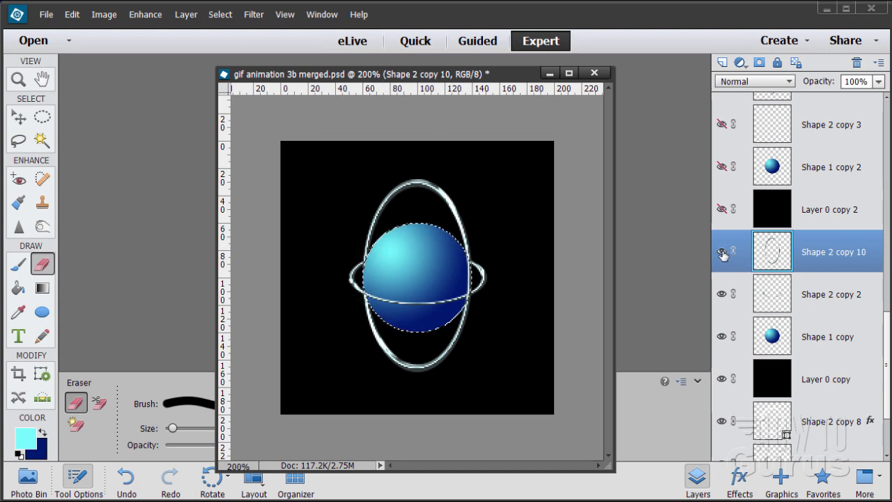
- Hide the frame set from Shape 2 copy 10 down to Layer 0 copy and clear the sphere selection
scroll(805, 359, "down", 2)
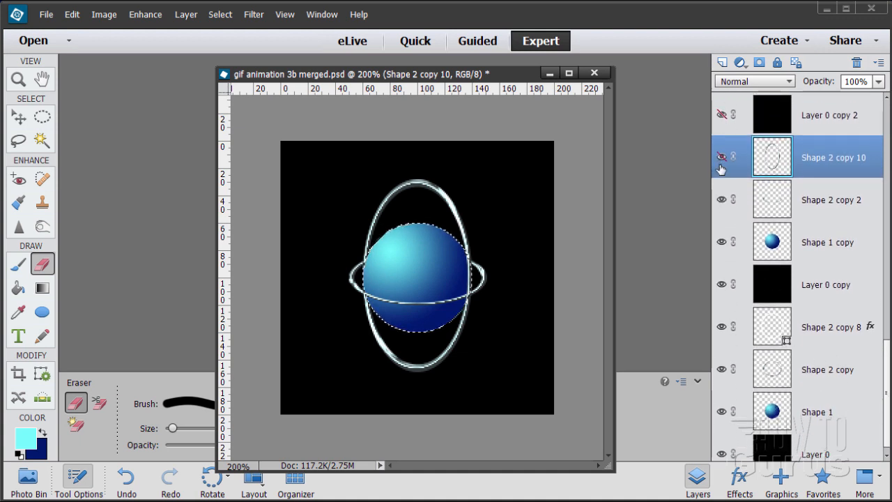
left_click_drag(721, 167, 721, 246)
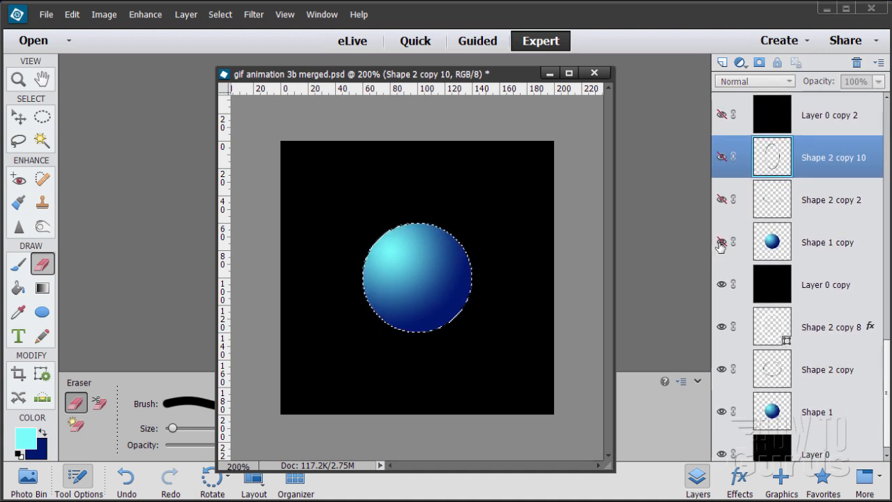
left_click(723, 286)
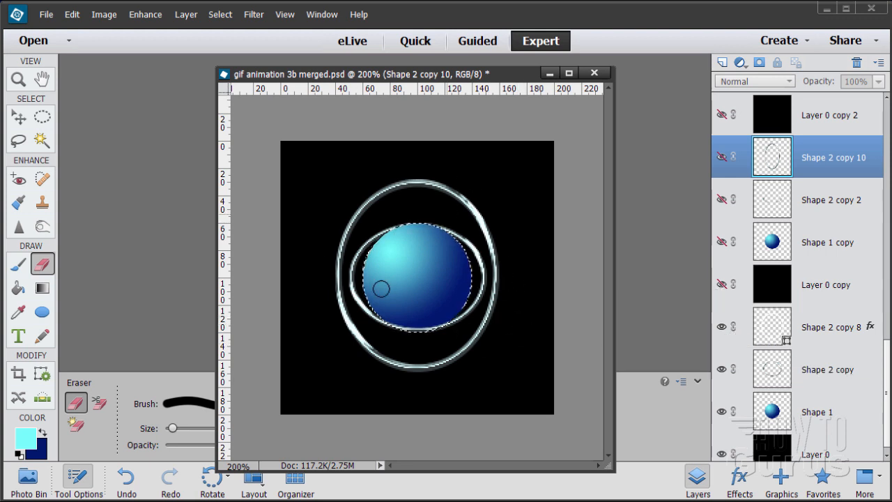
left_click(220, 14)
left_click(223, 43)
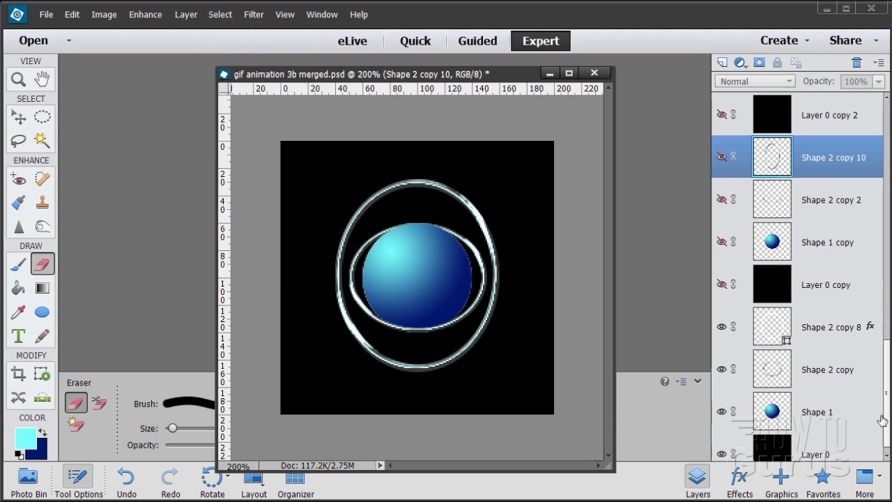
- Show the two frame sets from Layer 0 copy up to Shape 2 copy 11 again
left_click(722, 284)
left_click(722, 242)
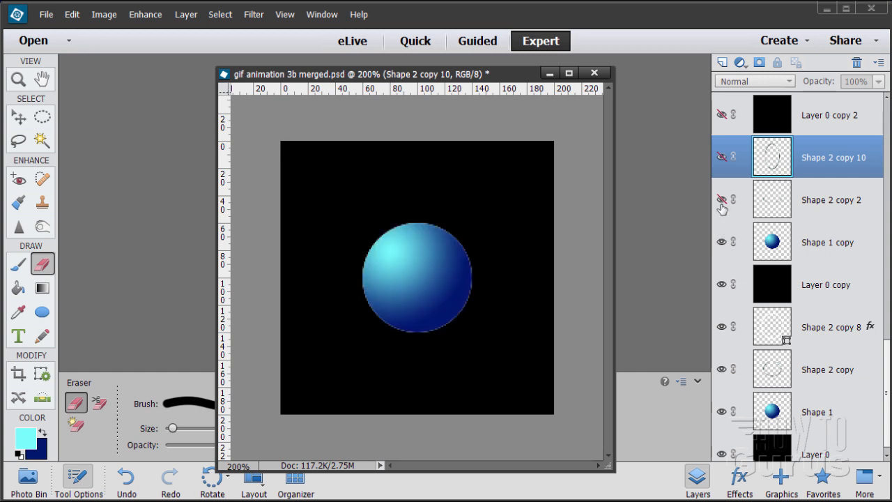
left_click(722, 200)
left_click(722, 157)
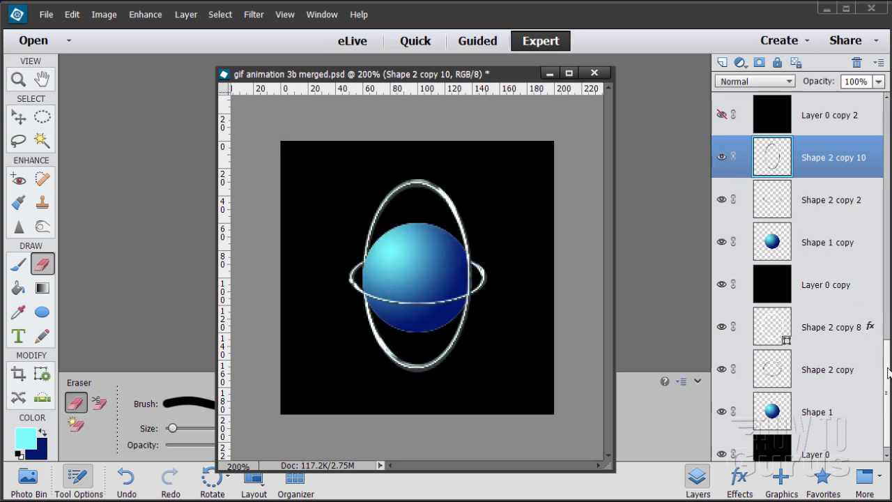
scroll(888, 373, "up", 5)
left_click(722, 336)
left_click(723, 294)
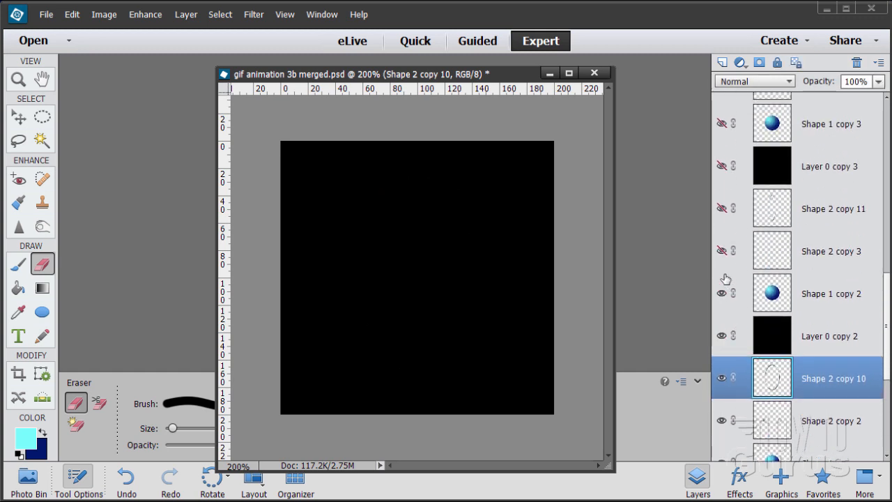
left_click(722, 251)
left_click(722, 209)
- Show the two frame sets from Layer 0 copy 3 up to Shape 2 copy 13 again
left_click(721, 166)
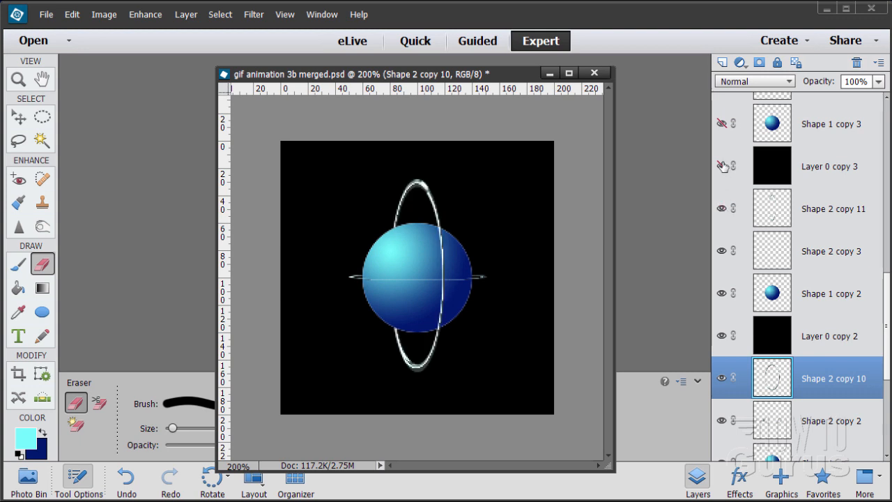
left_click(722, 124)
scroll(884, 322, "up", 4)
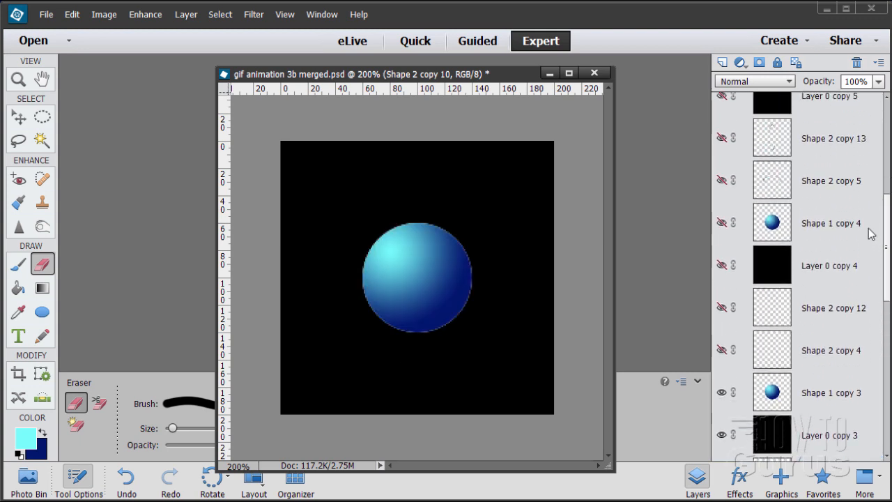
left_click(721, 359)
left_click(722, 315)
left_click(722, 273)
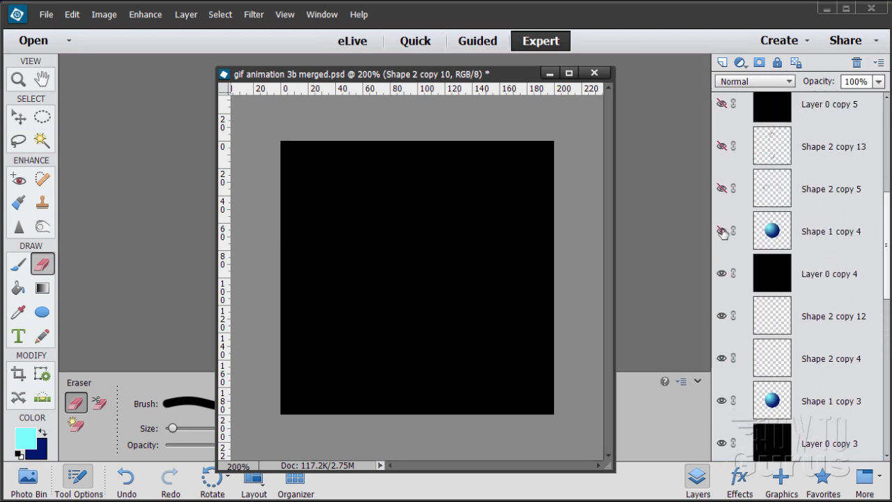
left_click(721, 231)
left_click(722, 188)
left_click(721, 148)
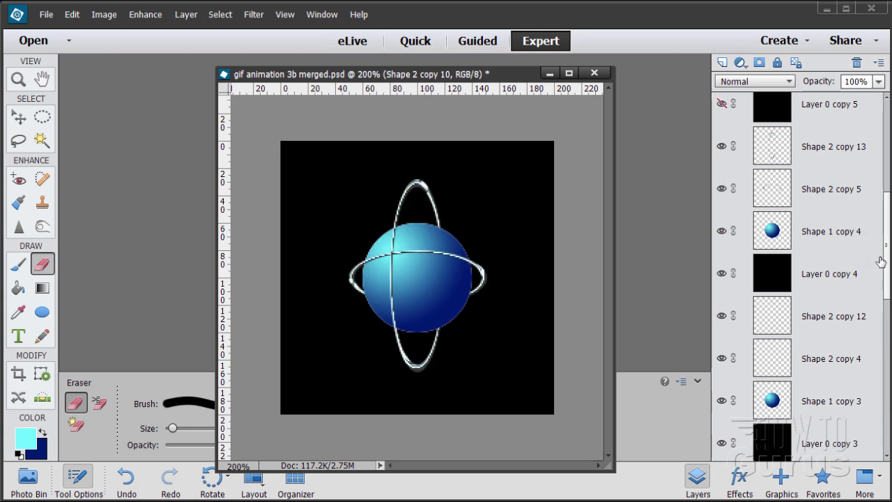
- Show the frame set from Layer 0 copy 5 up to Shape 2 copy 14 again
scroll(882, 264, "up", 5)
scroll(876, 185, "up", 2)
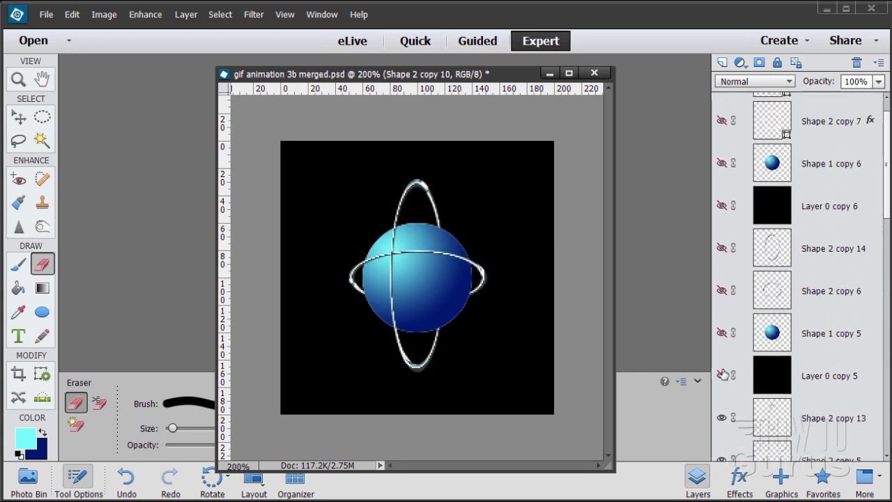
left_click(722, 375)
left_click(721, 333)
left_click(721, 290)
left_click(722, 248)
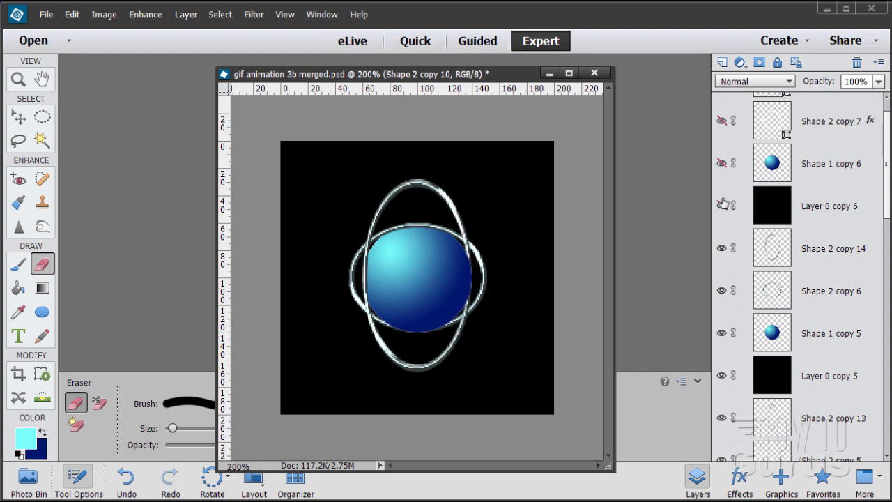
- Show the uppermost frame set from Layer 0 copy 6 up to Shape 2 copy 15 again
left_click(722, 206)
left_click(721, 163)
left_click(721, 121)
scroll(728, 122, "up", 1)
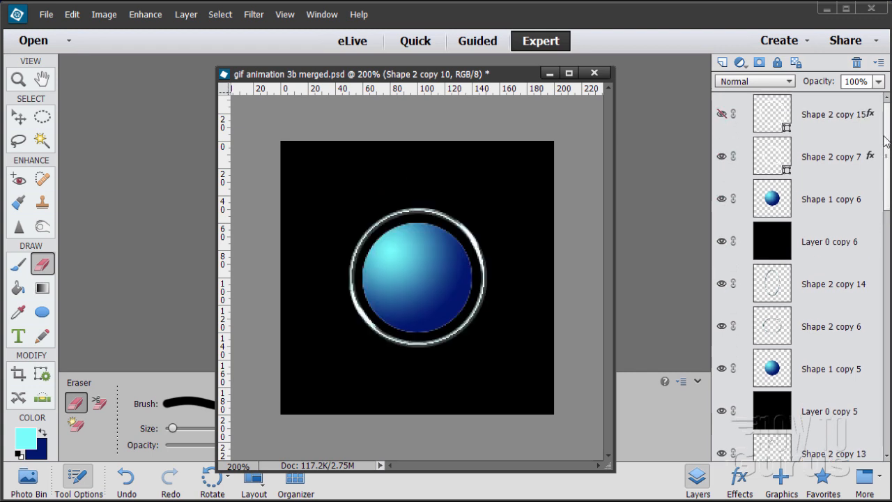
left_click(732, 113)
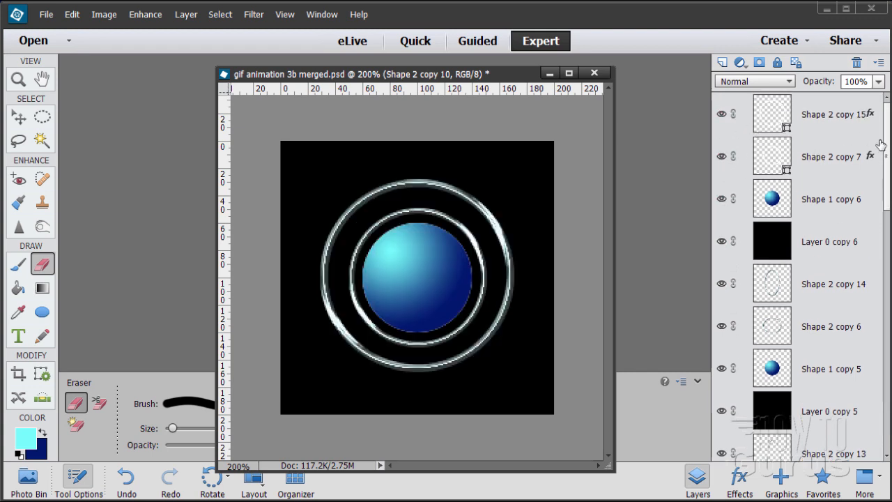
mouse_move(888, 140)
left_mouse_down()
mouse_move(887, 380)
mouse_move(889, 129)
left_mouse_up()
- Add the horizontal text "Spinning Rings" near the canvas bottom, on a new layer directly above Layer 0 copy 6
left_click(821, 240)
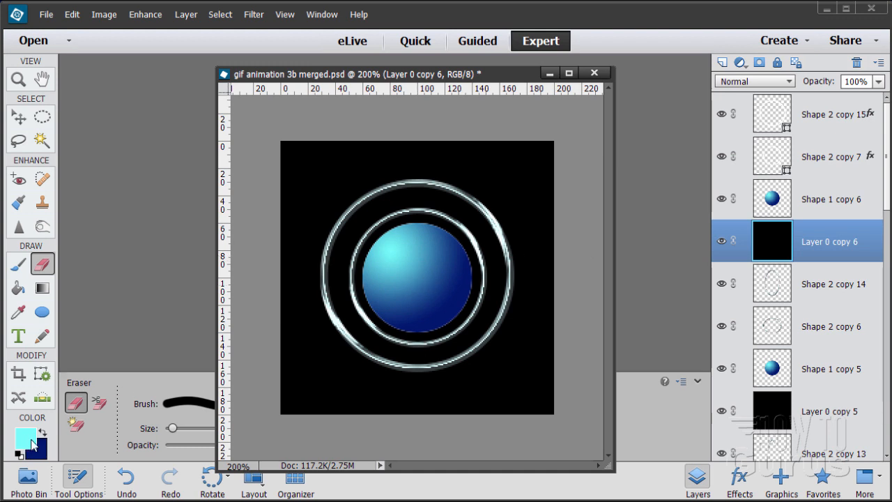
left_click(20, 338)
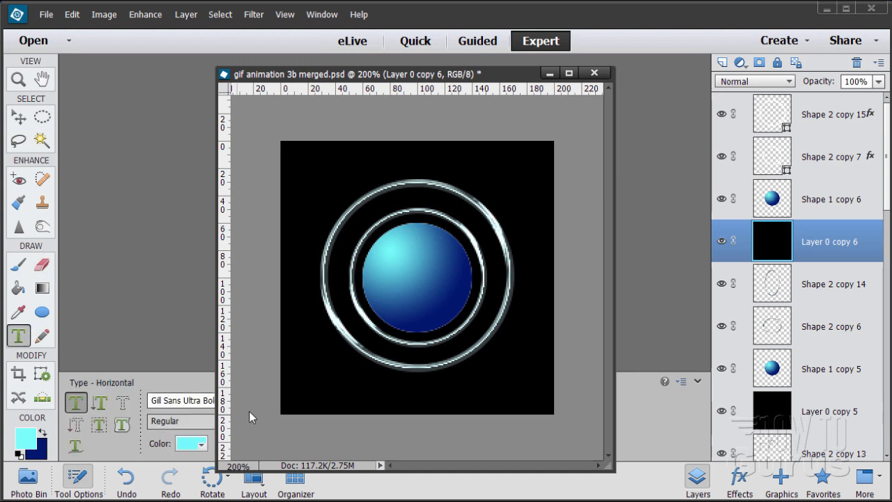
left_click(315, 380)
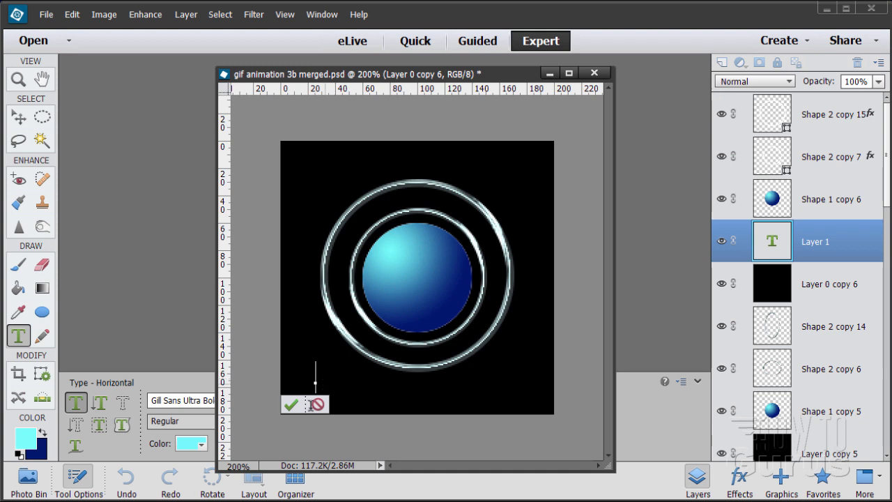
left_click_drag(373, 77, 441, 72)
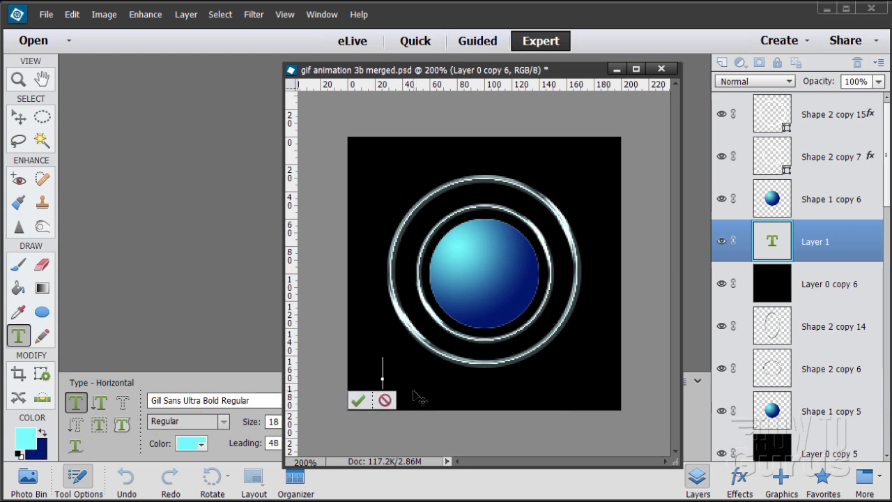
type("Spinn")
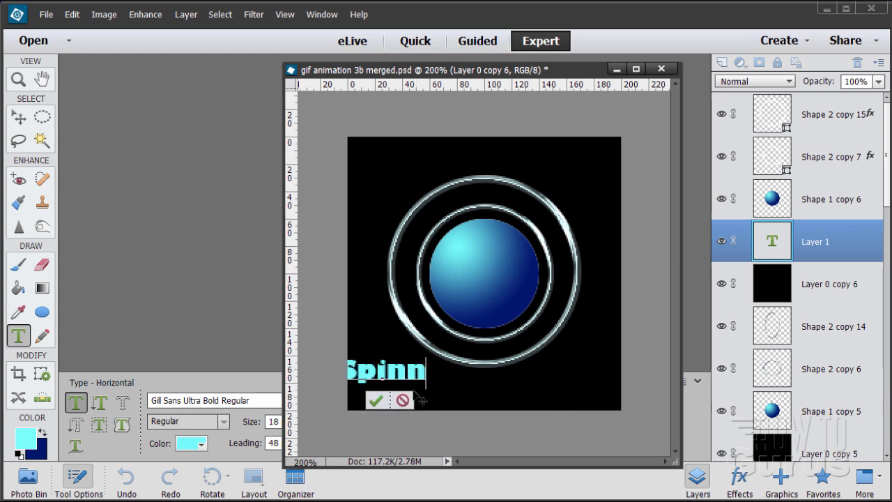
type("ing Rings")
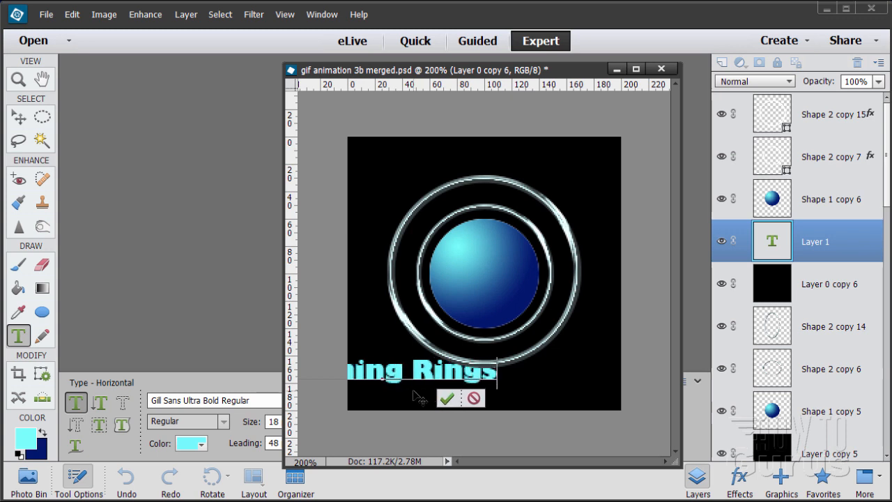
left_click(449, 398)
- Move the "Spinning Rings" text below the rings and nudge it until it is centred horizontally on the canvas
key("v")
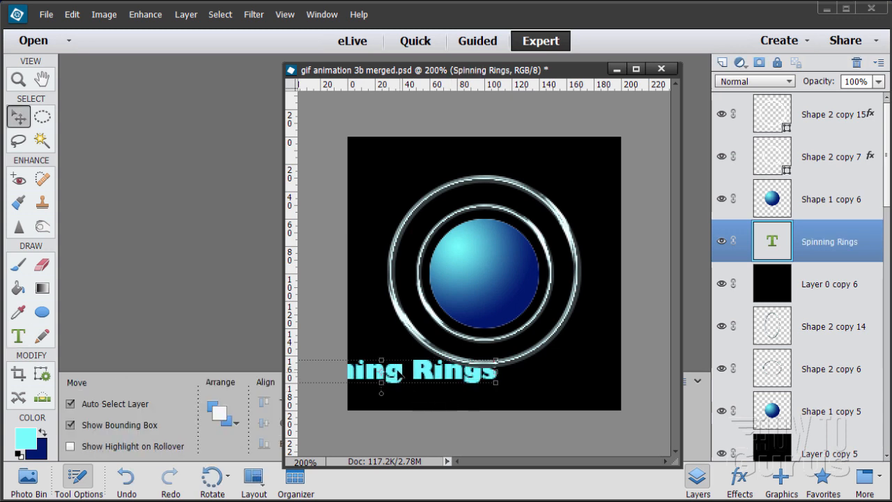
left_click_drag(399, 377, 508, 395)
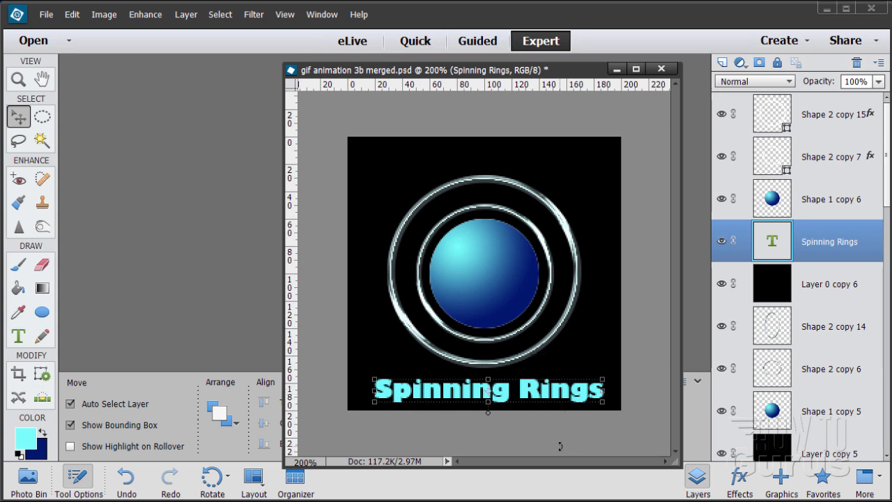
key("Left")
key("Left")
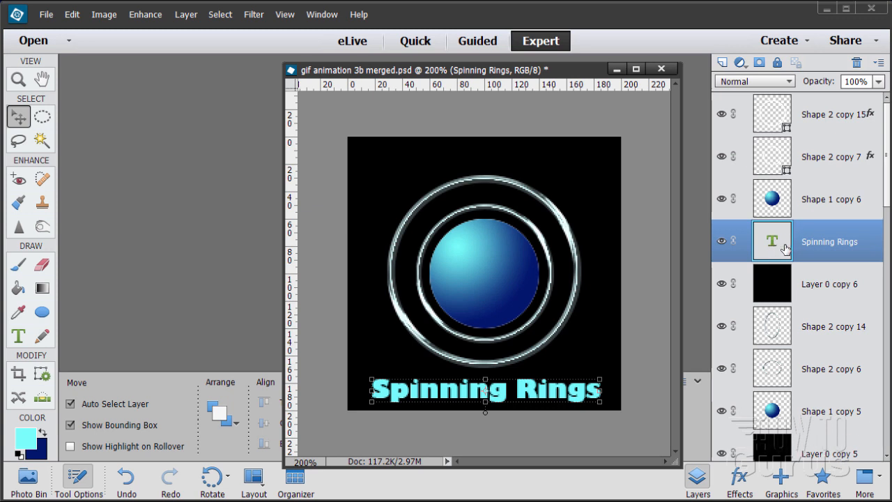
- Duplicate the "Spinning Rings" text layer twice, placing one copy directly above Layer 0 copy 5 and the other above Layer 0 copy 4
left_click_drag(801, 232, 723, 62)
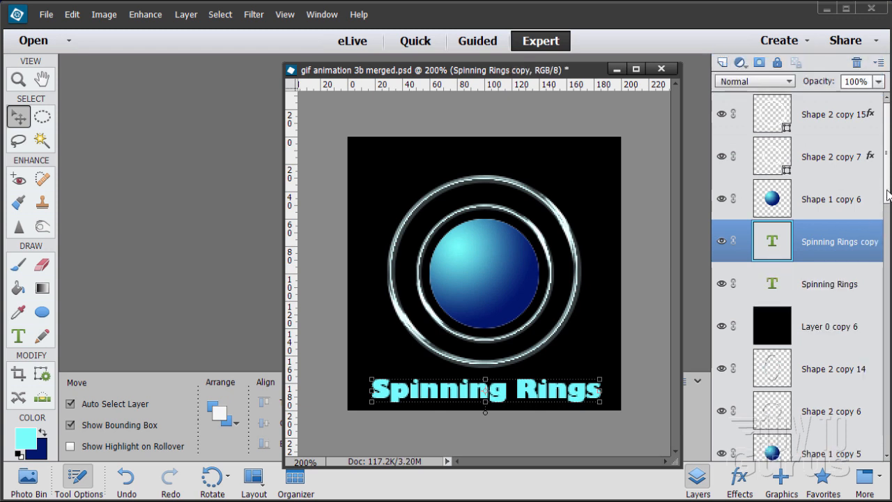
scroll(889, 196, "down", 2)
left_click_drag(816, 155, 817, 403)
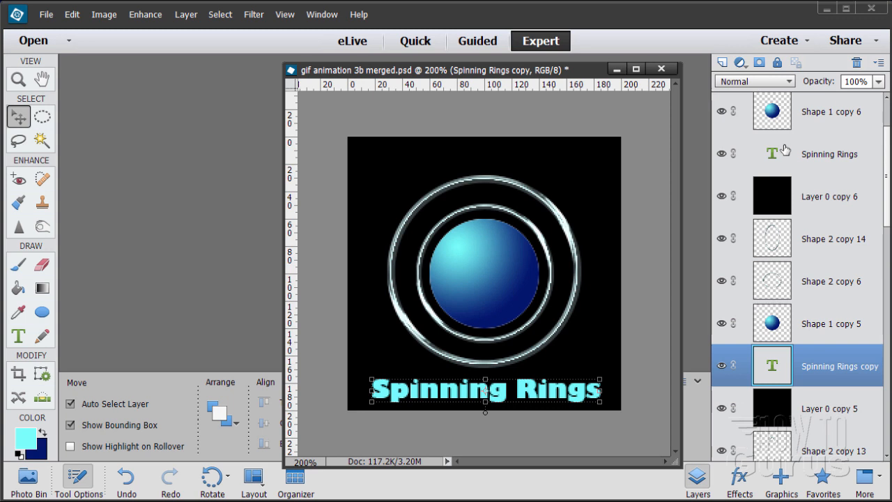
scroll(882, 172, "down", 4)
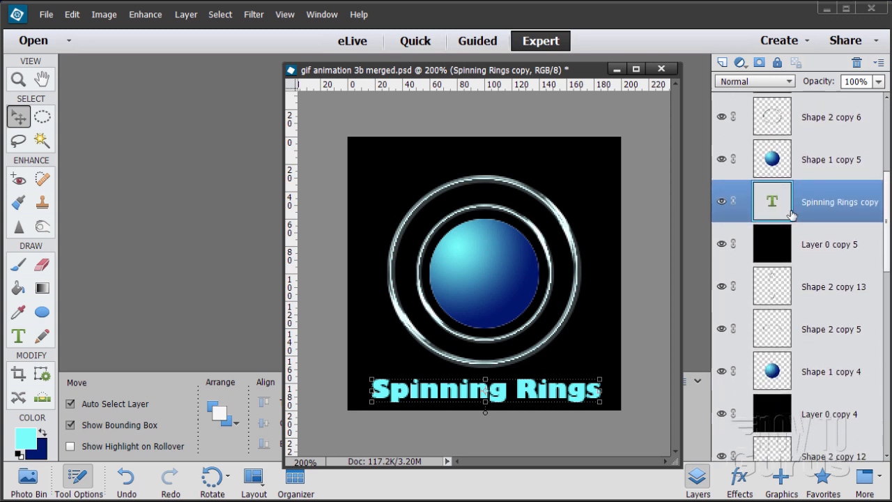
left_click_drag(781, 206, 722, 62)
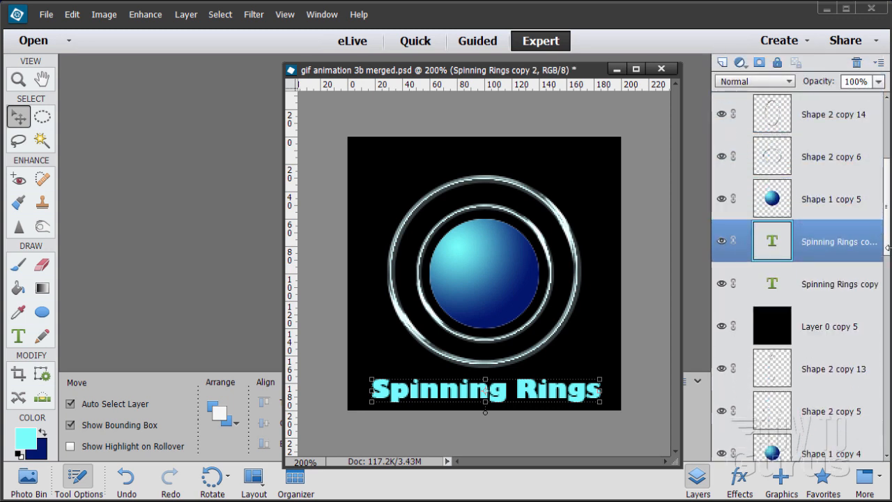
scroll(882, 237, "down", 3)
left_click_drag(773, 153, 774, 376)
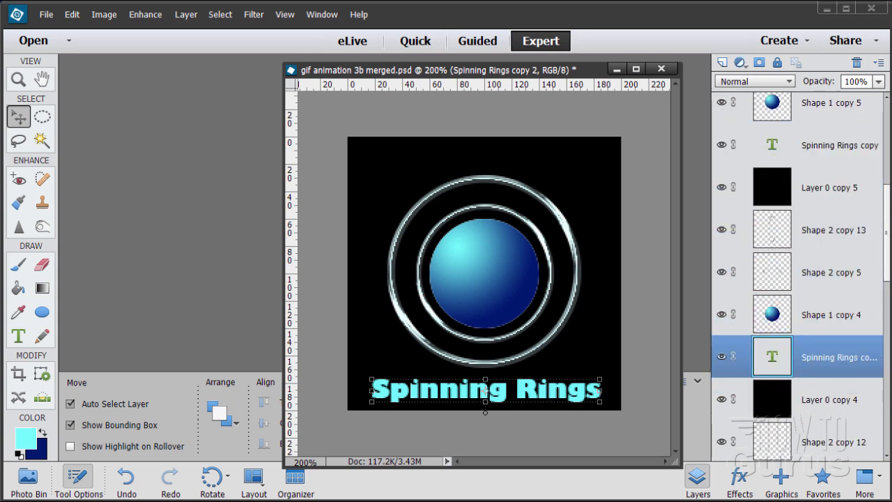
- Make two more copies of the text layer, one directly above Layer 0 copy 3 and one above Layer 0 copy 2
left_click_drag(890, 262, 891, 311)
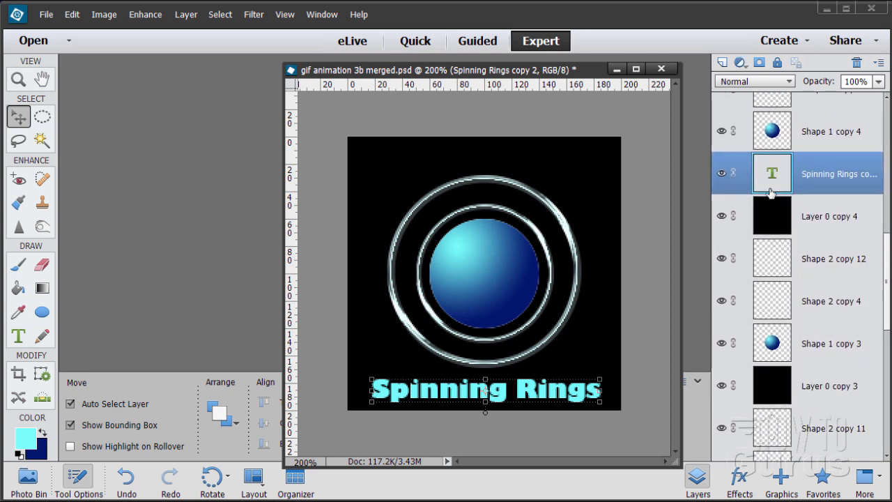
key("ctrl+j")
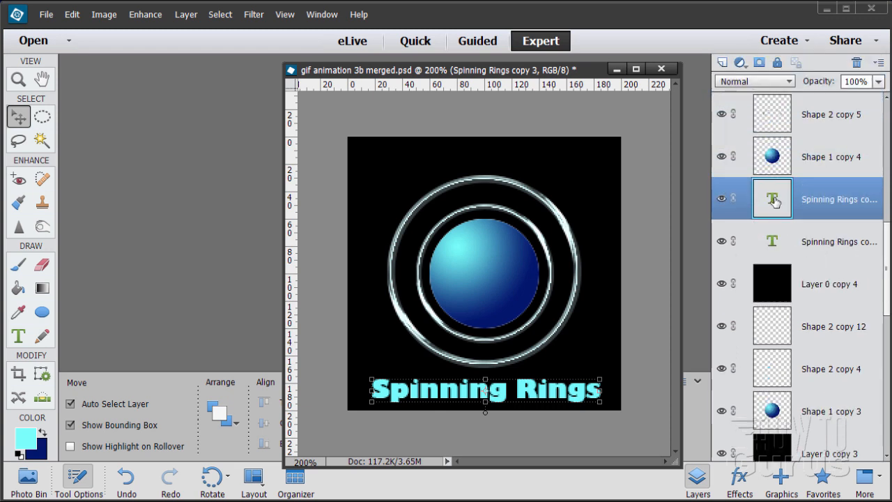
left_click_drag(774, 198, 836, 396)
left_click_drag(890, 285, 885, 344)
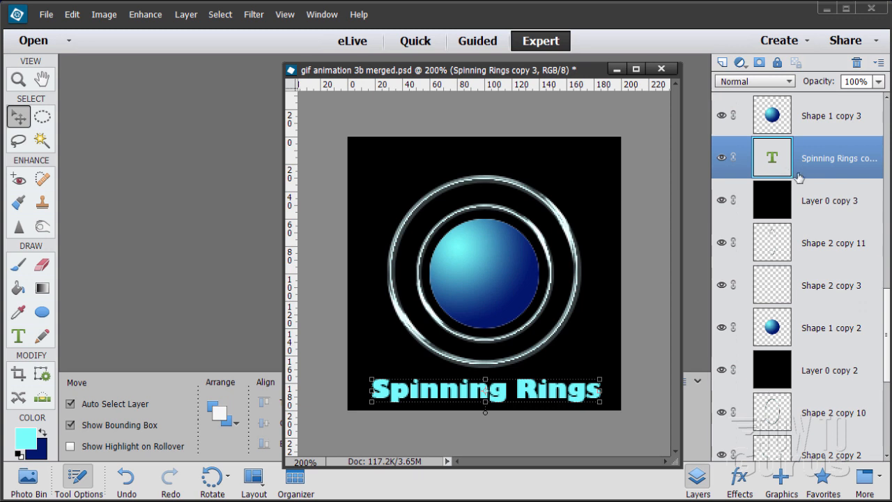
left_click_drag(775, 163, 724, 64)
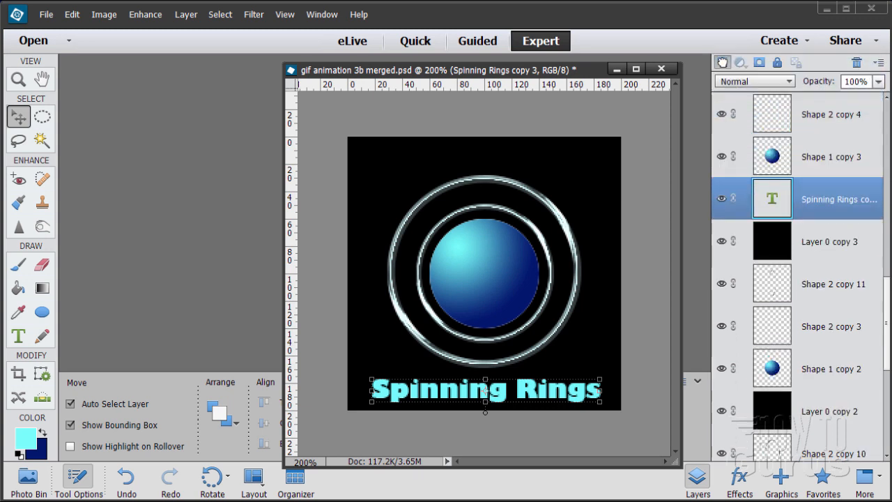
left_click_drag(775, 202, 778, 432)
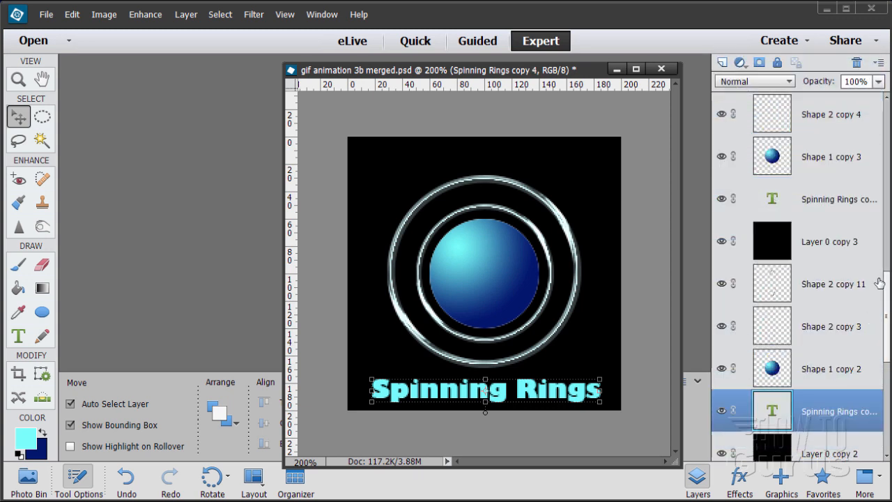
- Duplicate the text layer for the last two frame sets, directly above Layer 0 copy and directly above Layer 0
scroll(818, 266, "down", 5)
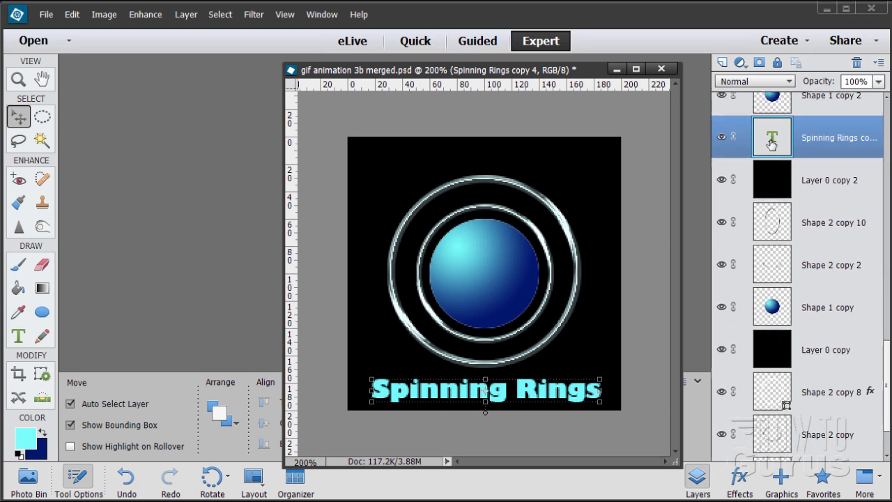
left_click_drag(771, 144, 723, 63)
left_click_drag(774, 165, 802, 396)
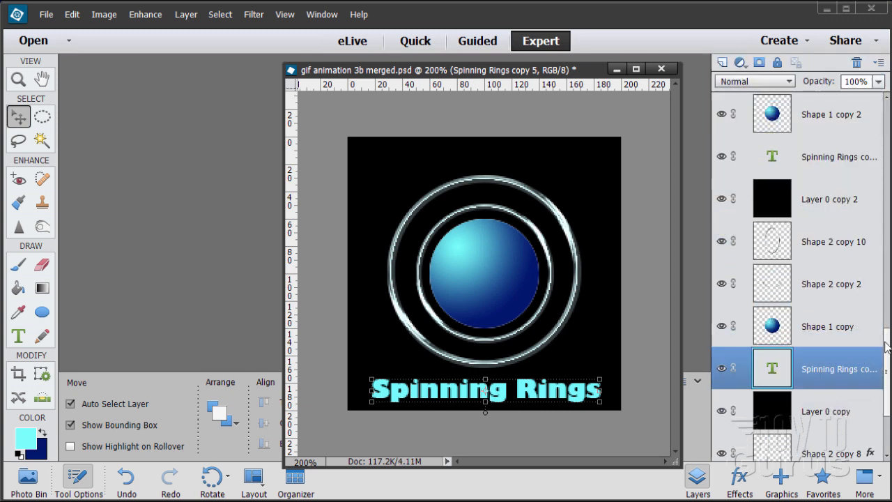
left_click_drag(887, 346, 870, 419)
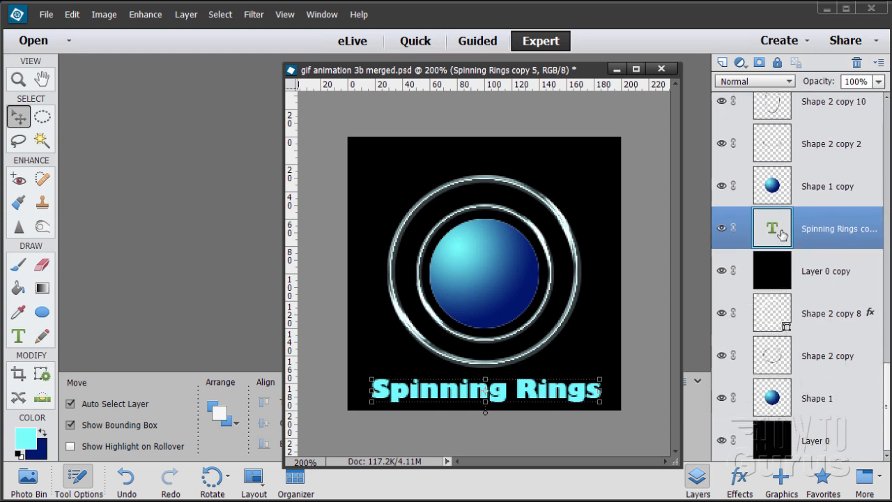
left_click_drag(781, 235, 723, 63)
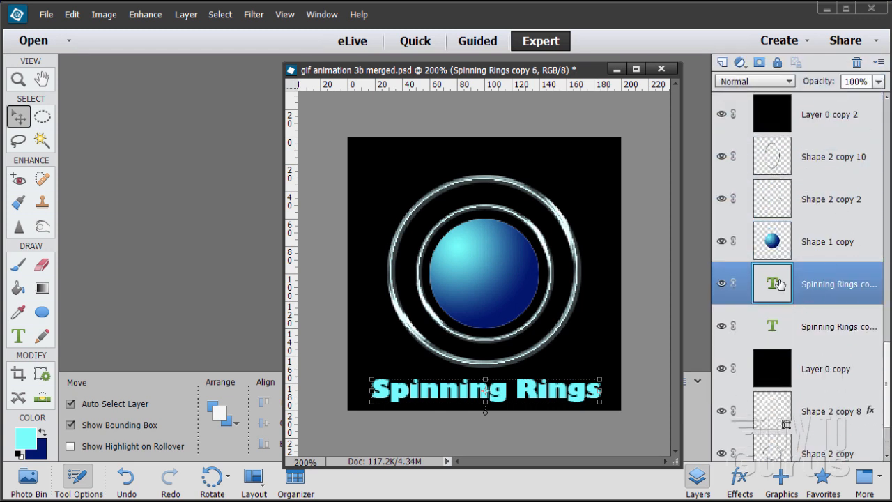
left_click_drag(780, 285, 801, 435)
left_click_drag(888, 376, 891, 421)
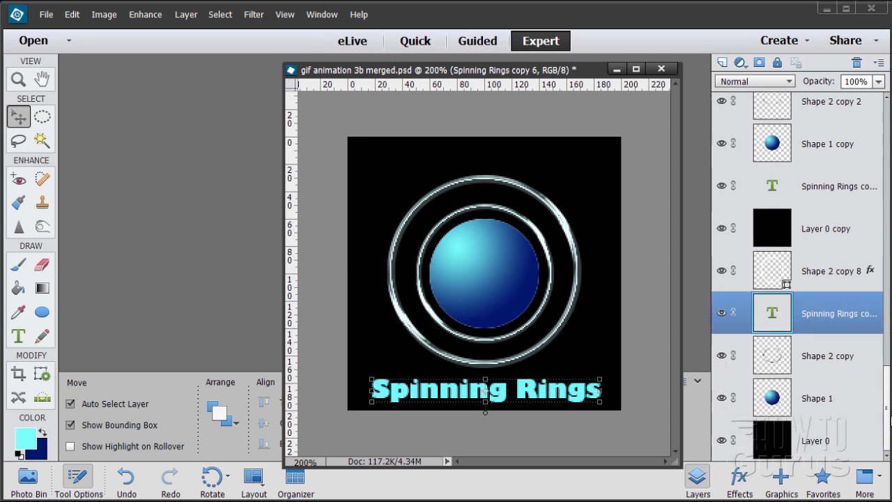
left_click_drag(797, 338, 832, 433)
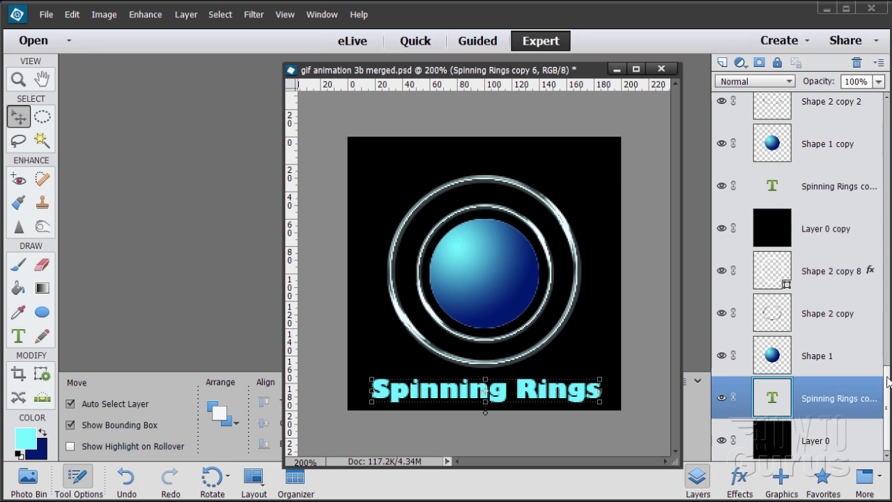
- Merge the uppermost frame set, from Shape 2 copy 15 down to Layer 0 copy 6, into one layer, with no pixel selection active
left_click_drag(887, 381, 888, 270)
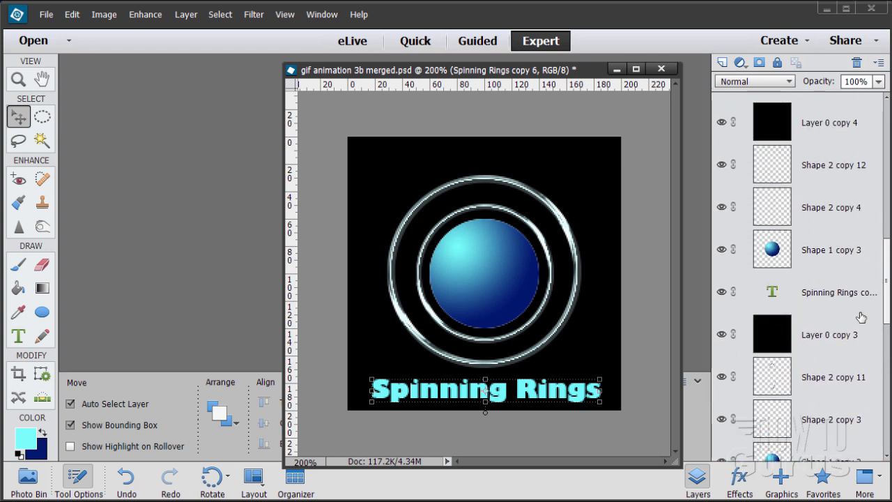
scroll(772, 311, "up", 5)
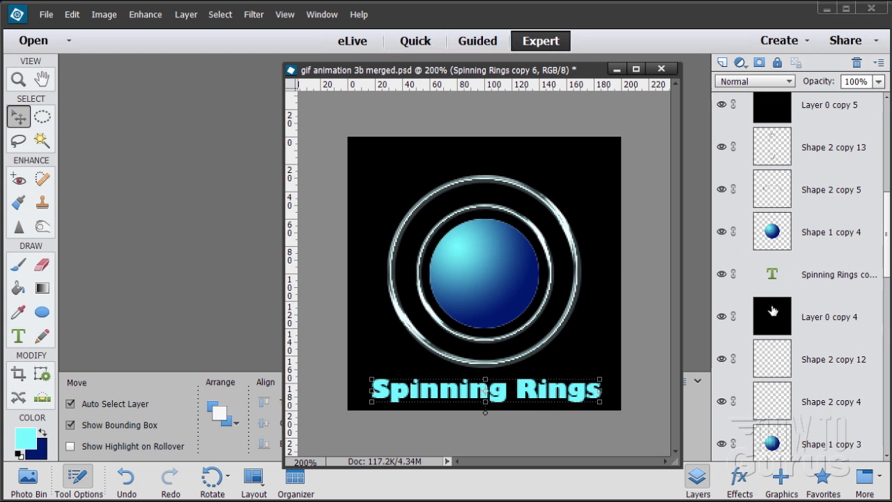
scroll(780, 275, "up", 5)
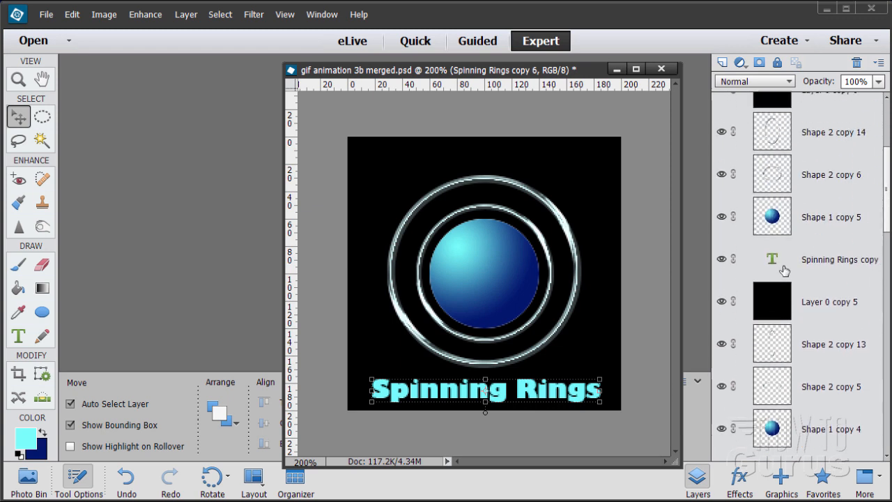
scroll(818, 222, "up", 5)
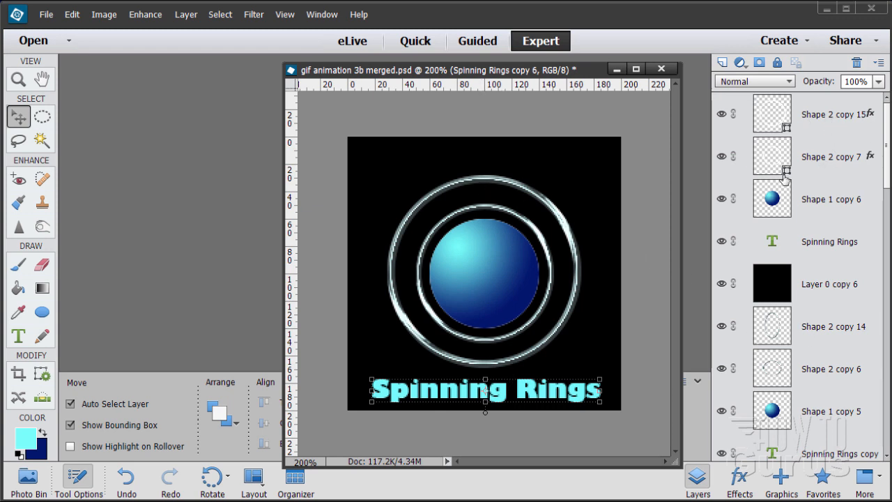
left_click(820, 128)
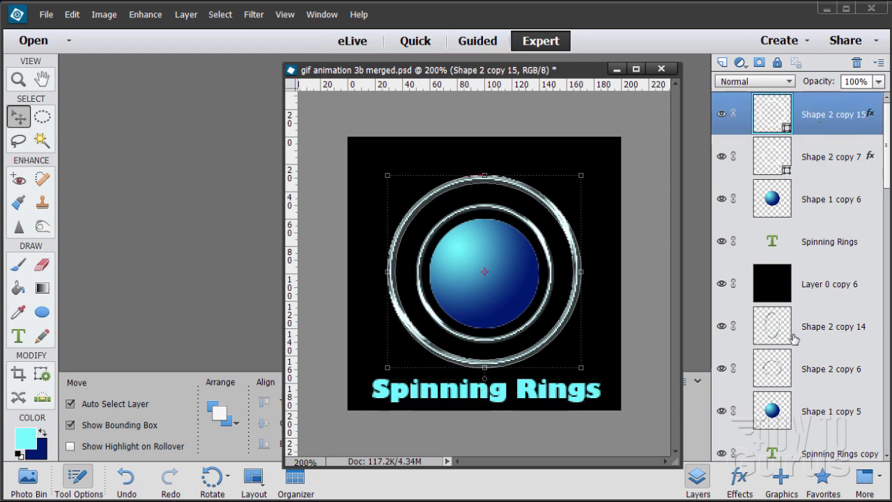
left_click(823, 339, "ctrl")
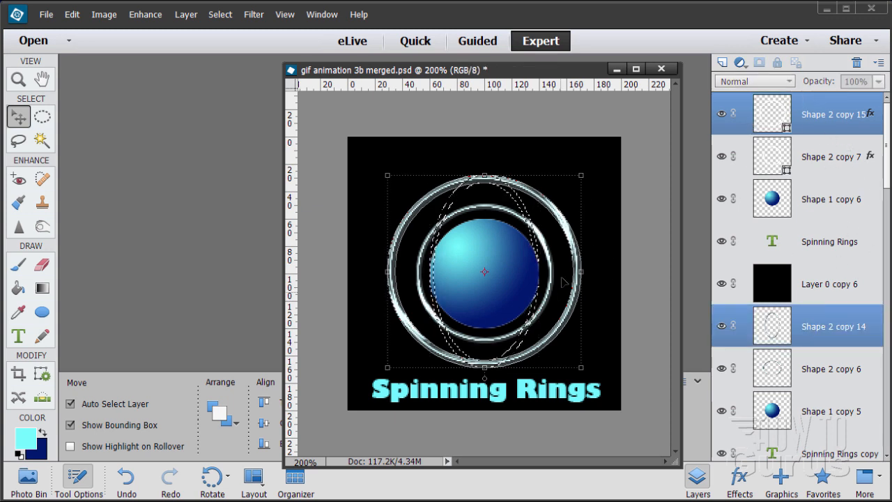
left_click(832, 335)
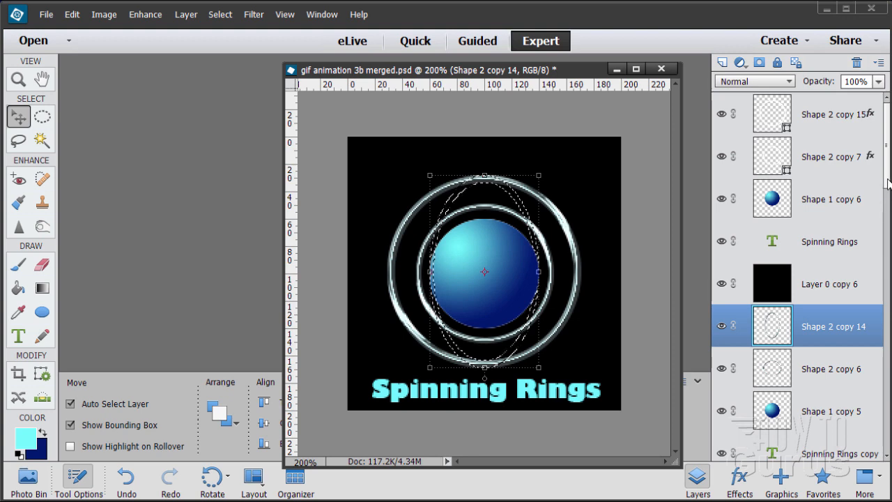
left_click(833, 130)
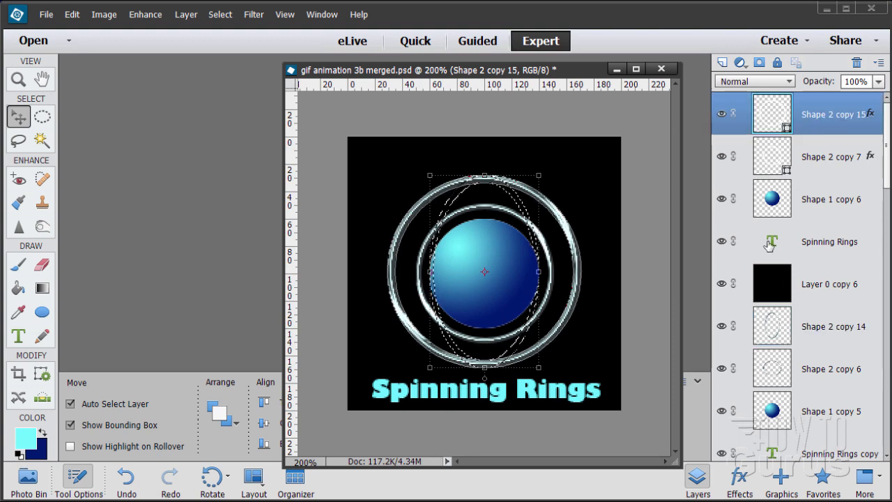
left_click(220, 14)
left_click(230, 42)
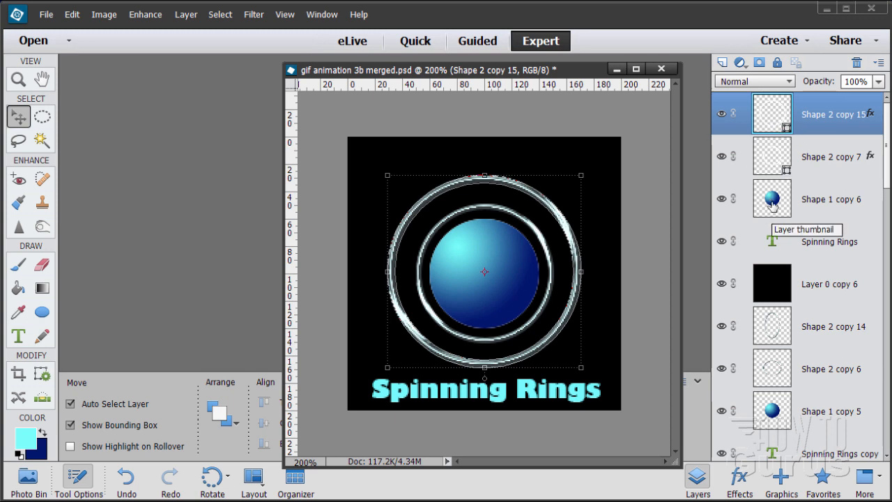
left_click(787, 290, "shift")
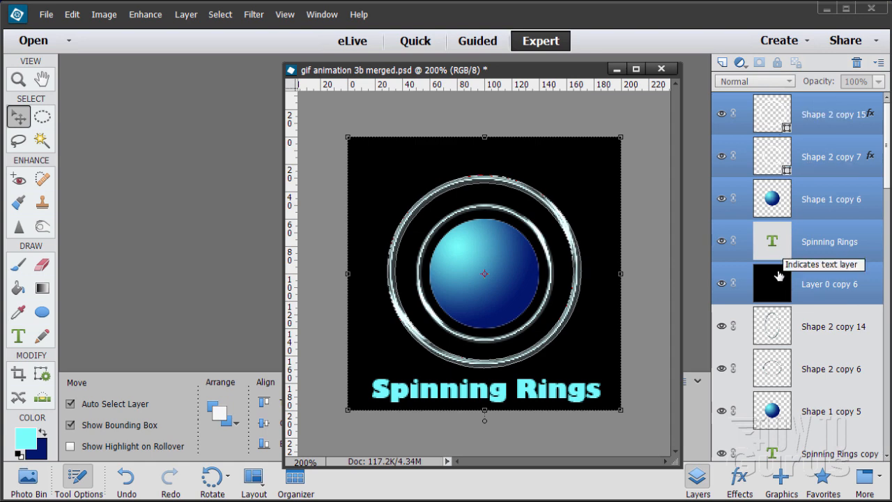
right_click(802, 148)
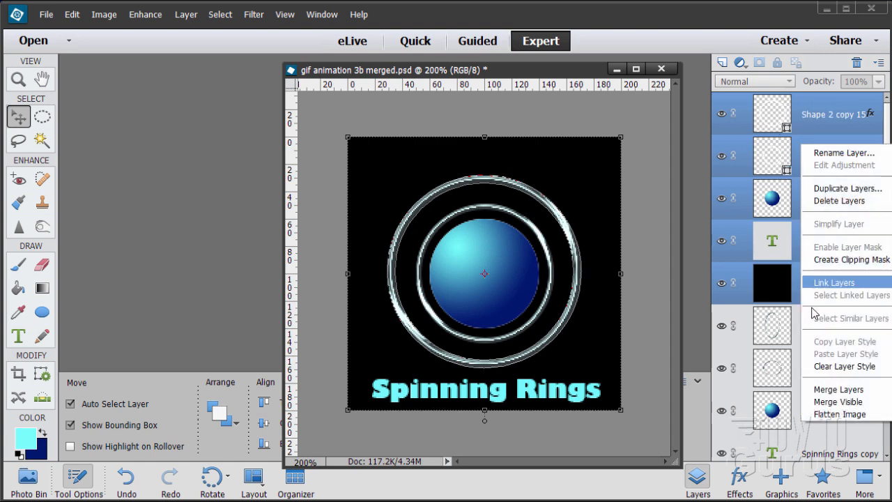
left_click(818, 389)
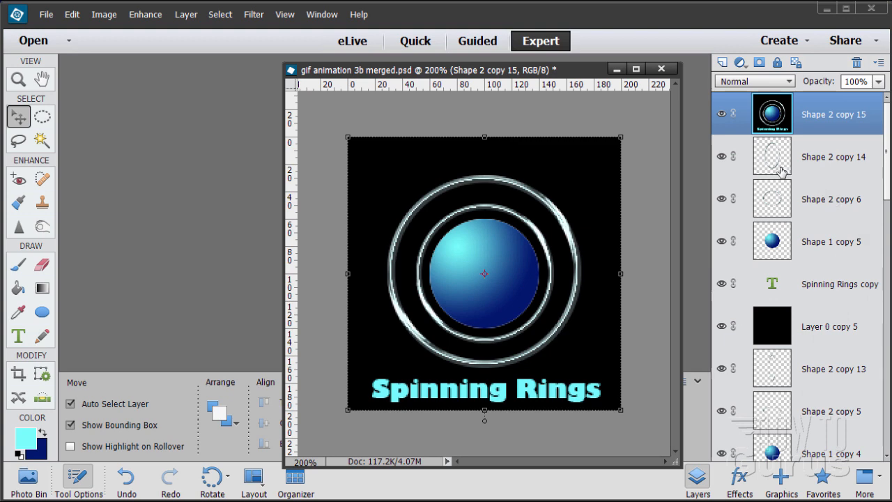
- Merge two more frame sets into one layer each: Shape 2 copy 14 through Layer 0 copy 5, and Shape 2 copy 13 through Layer 0 copy 4
left_click(760, 157)
left_click(773, 320, "shift")
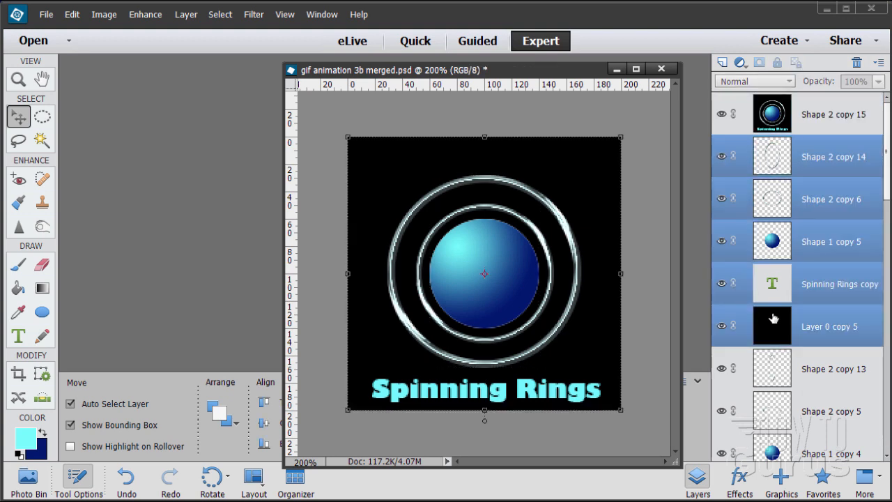
right_click(793, 152)
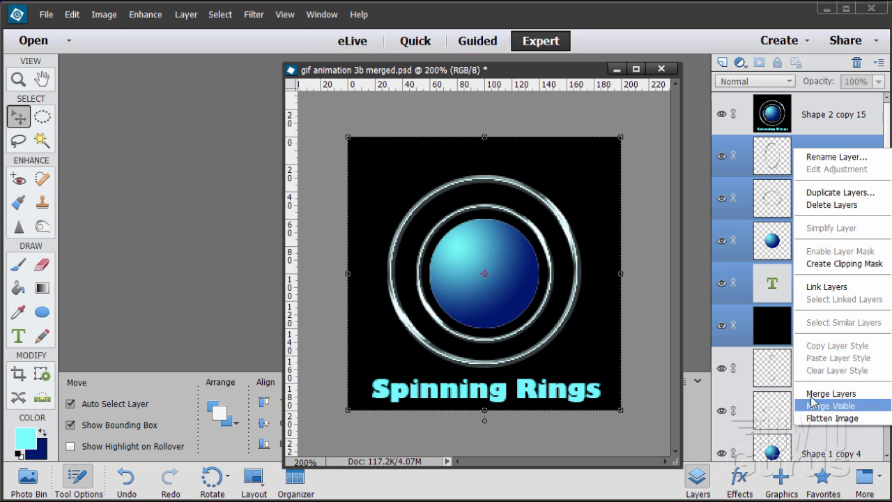
left_click(814, 394)
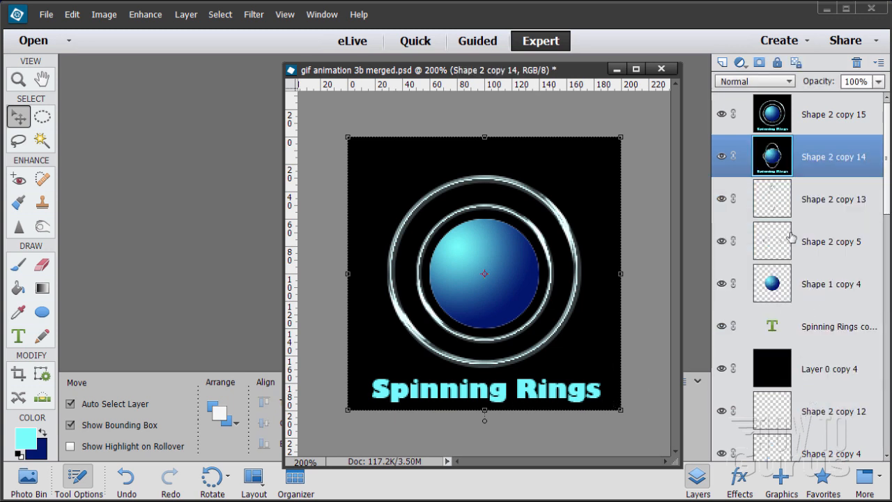
left_click(766, 197)
left_click(774, 360, "shift")
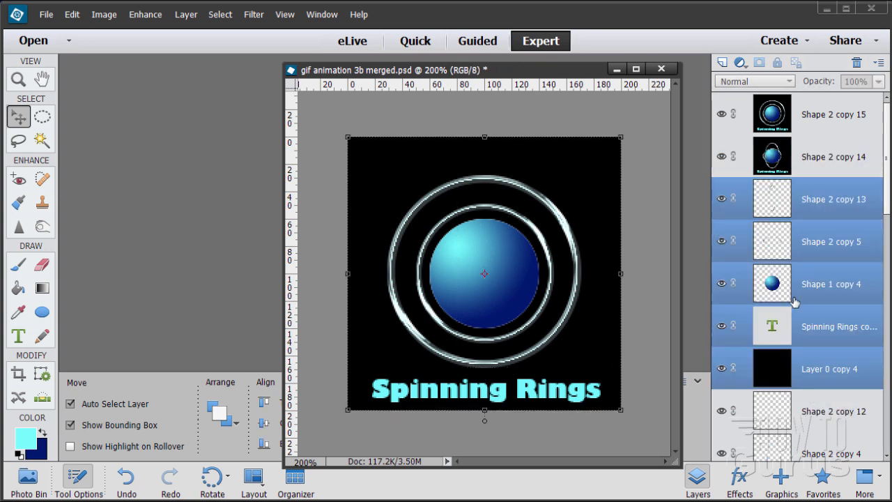
right_click(764, 208)
left_click(802, 453)
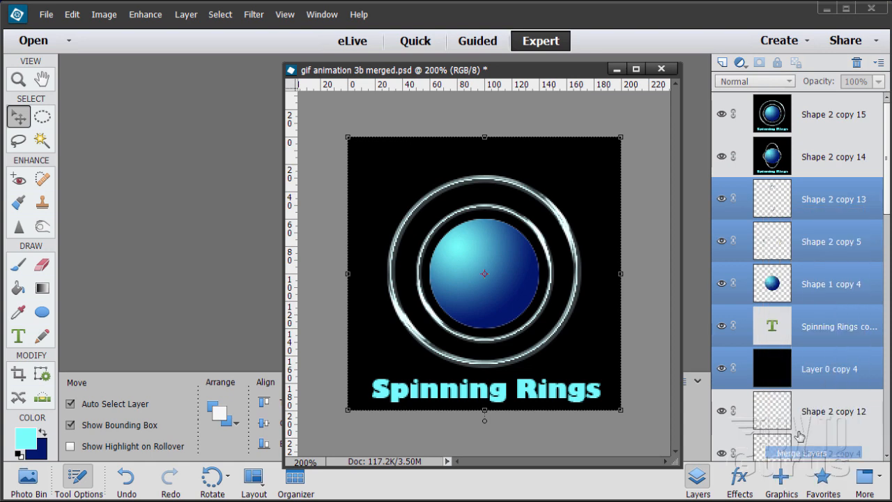
- Merge the set from Shape 2 copy 12 to Layer 0 copy 3, and the set from Shape 2 copy 11 to Layer 0 copy 2, separately
scroll(886, 209, "down", 1)
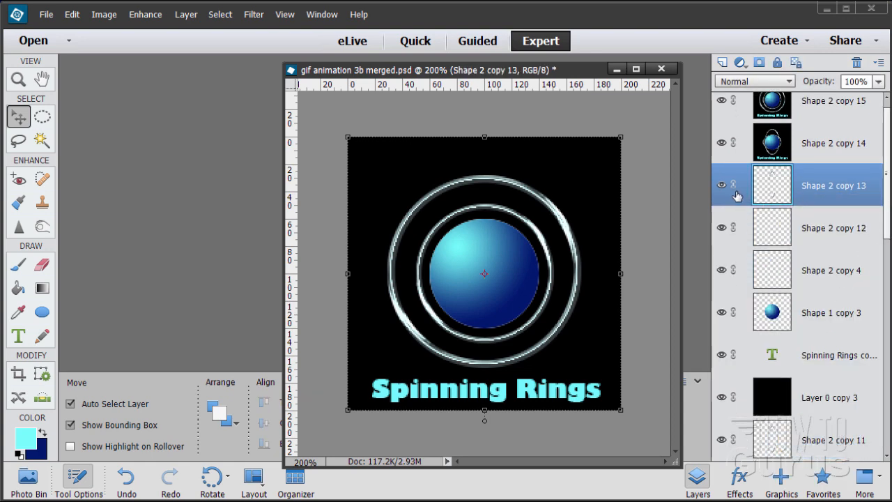
left_click(778, 235)
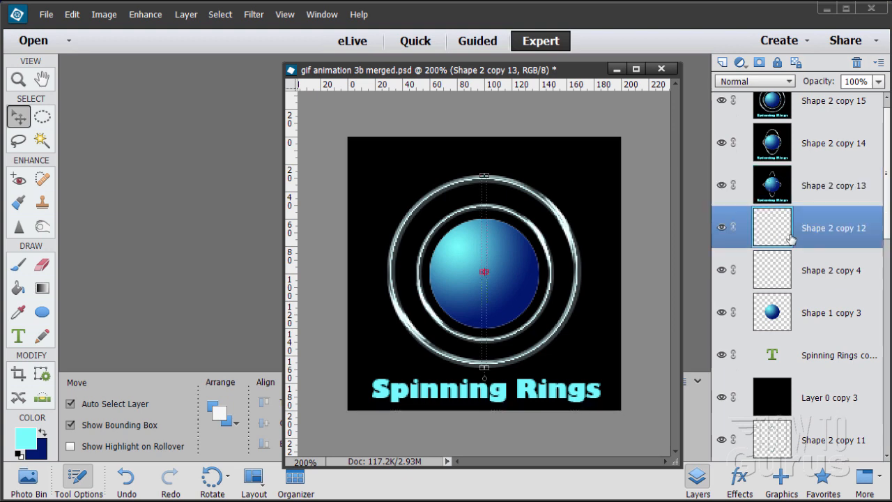
left_click(778, 395, "shift")
right_click(774, 271)
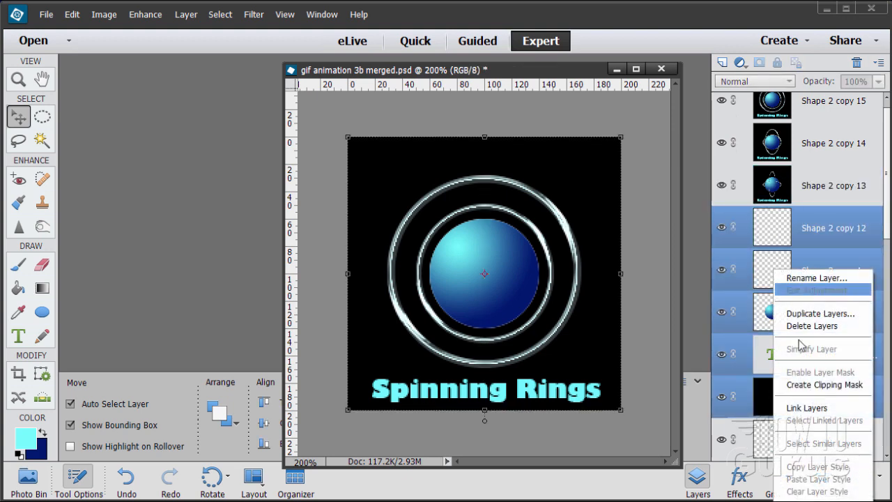
left_click(797, 501)
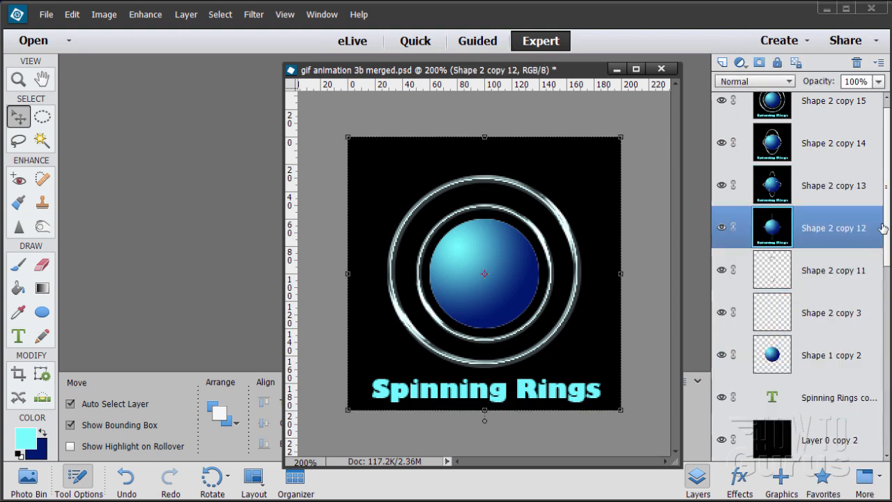
scroll(802, 210, "down", 3)
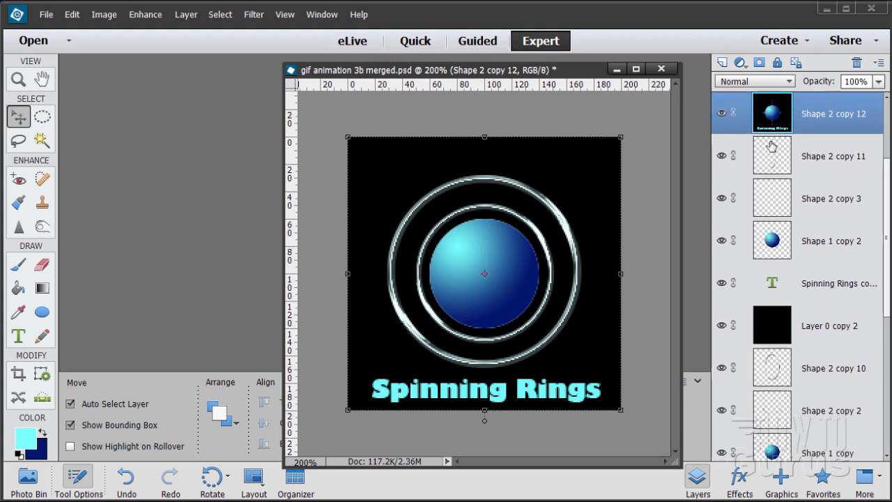
left_click(772, 148)
left_click(773, 325, "shift")
right_click(767, 162)
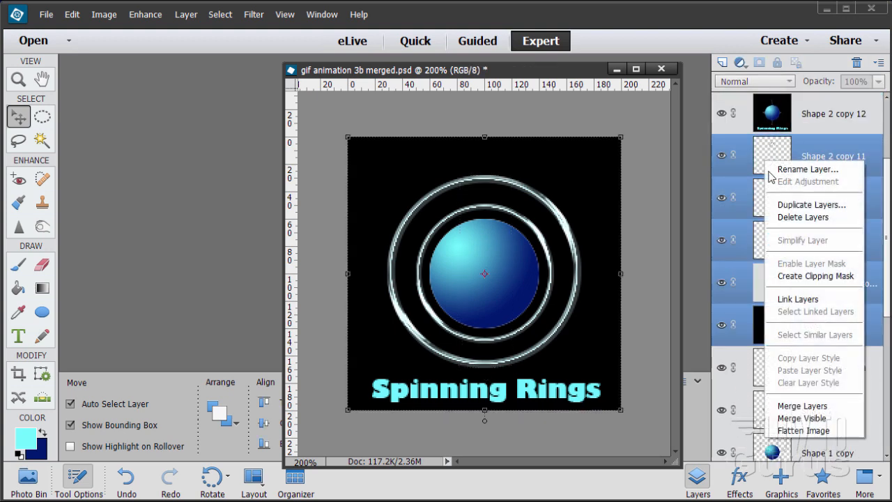
left_click(793, 409)
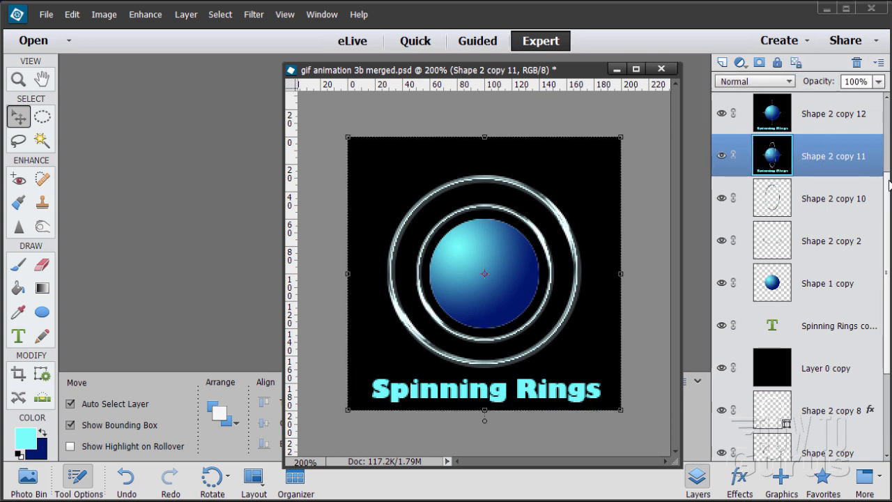
- Merge the last two frame sets separately: Shape 2 copy 10 through Layer 0 copy, and Shape 2 copy 8 through Layer 0
scroll(875, 227, "down", 2)
left_click(789, 175)
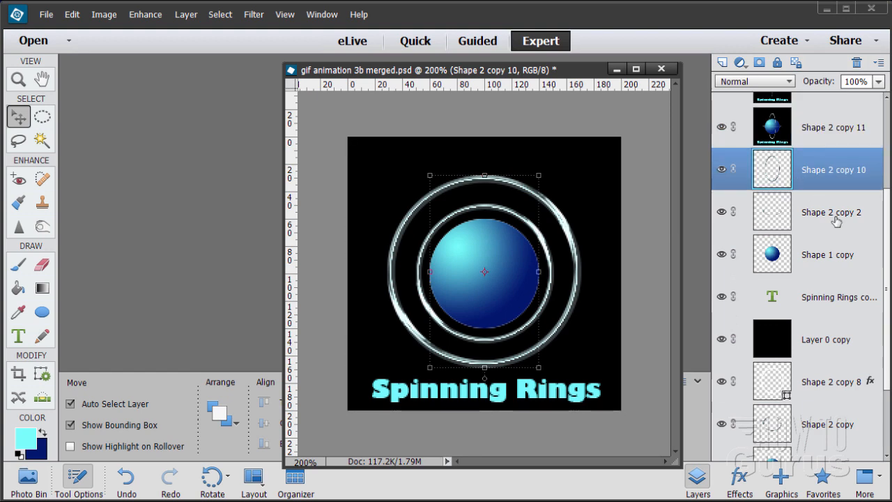
left_click(792, 328, "shift")
right_click(766, 223)
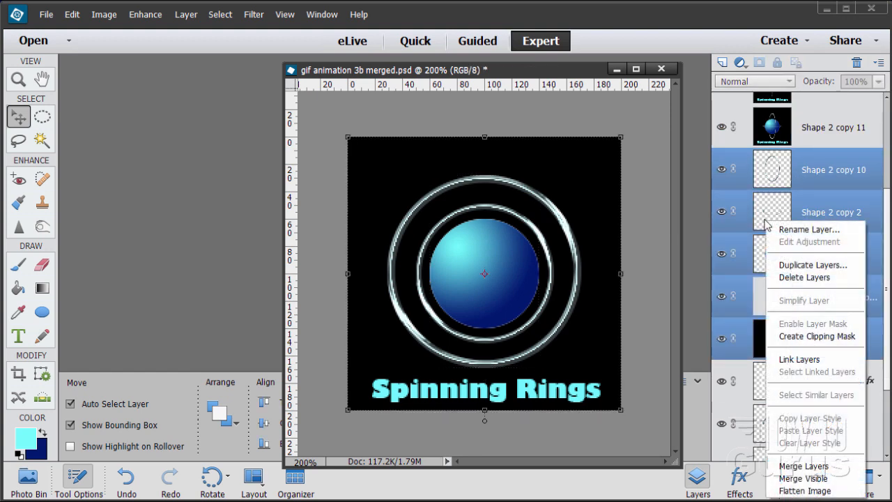
left_click(805, 466)
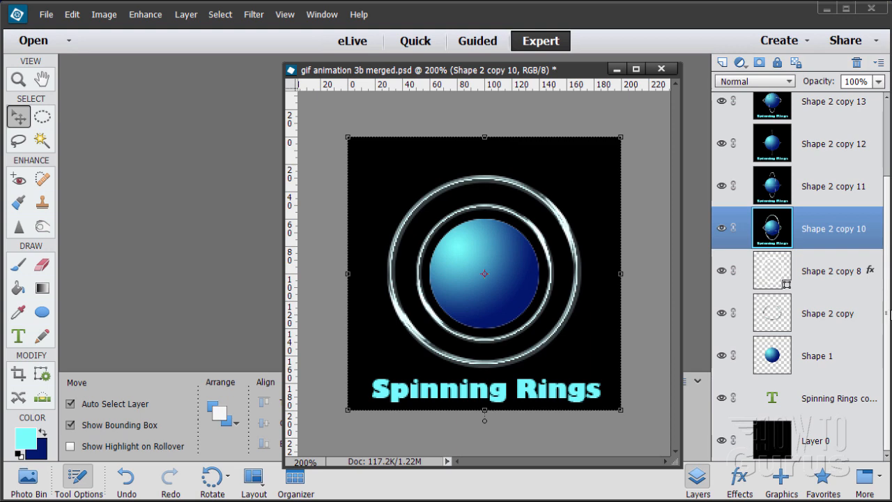
left_click(767, 270)
left_click(784, 441, "shift")
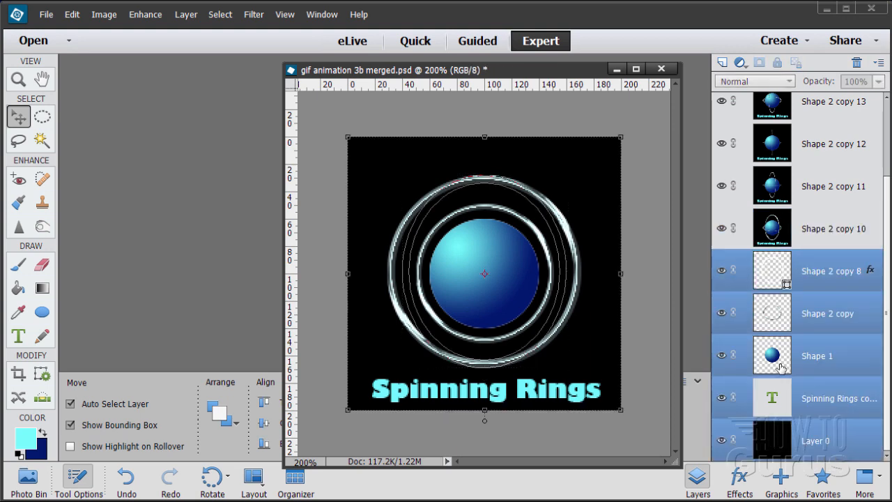
right_click(743, 263)
left_click(795, 488)
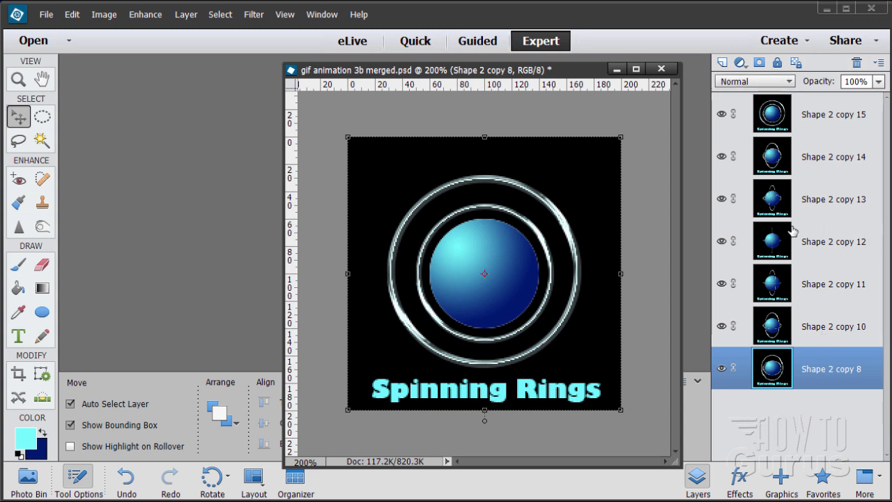
- Check the frames by hiding the layers from Shape 2 copy 15 down to Shape 2 copy 10 one by one and showing them all again
left_click(722, 114)
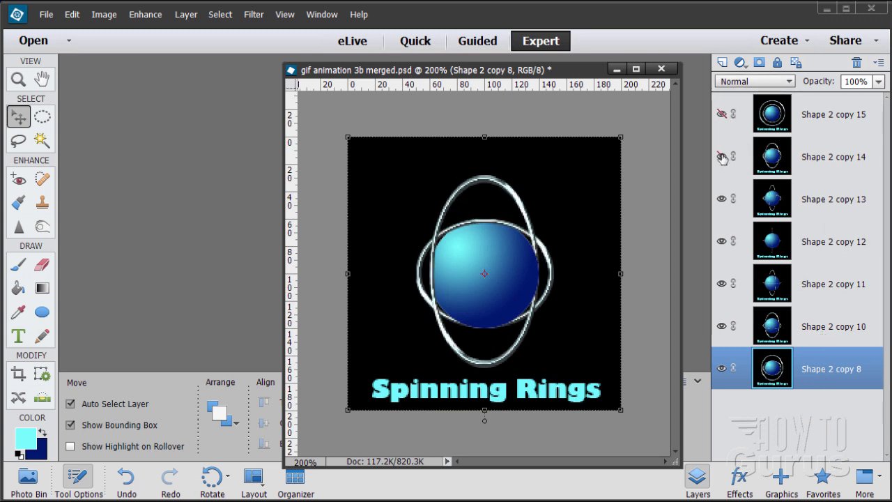
left_click(723, 157)
left_click(722, 200)
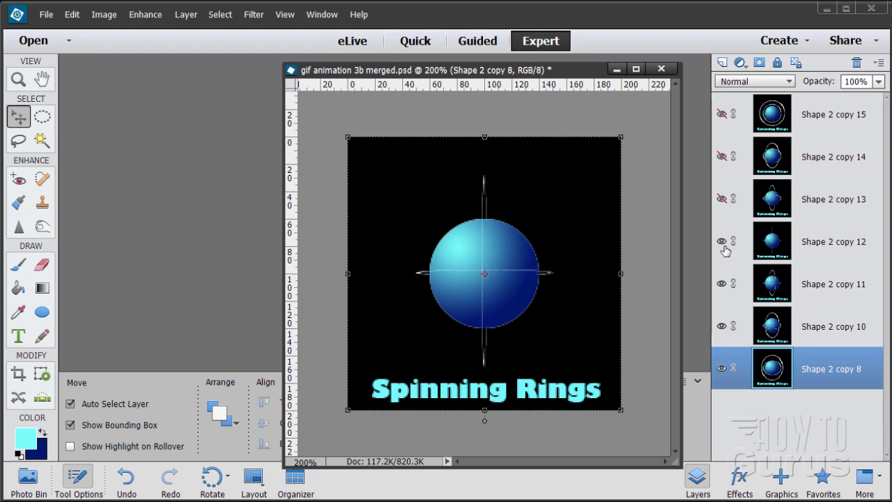
left_click(722, 242)
left_click(722, 284)
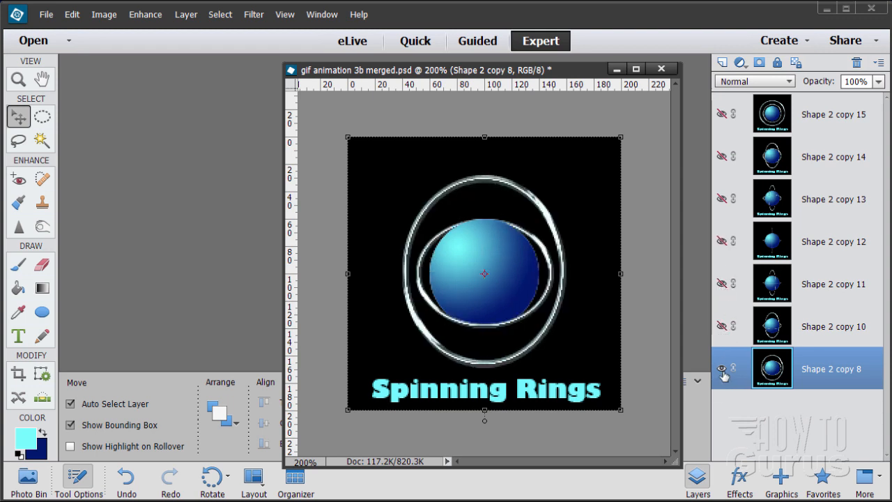
left_click(723, 326)
left_click(722, 284)
left_click(722, 242)
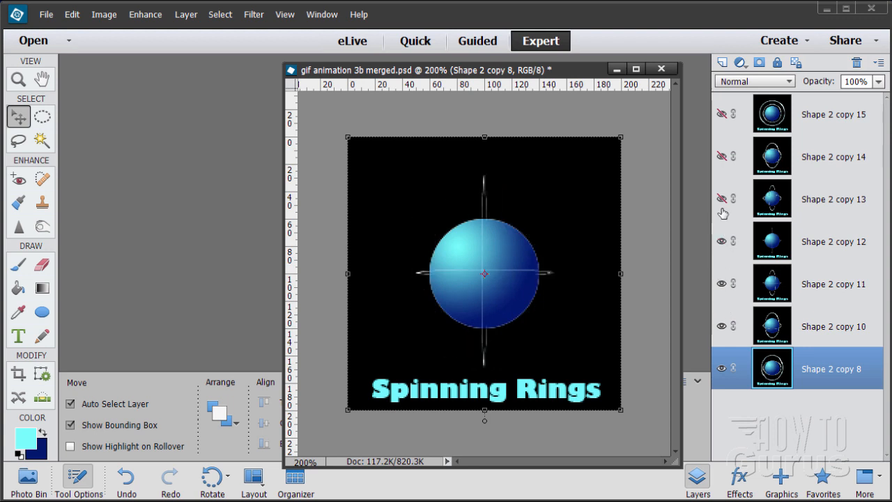
left_click(722, 199)
left_click(723, 156)
left_click(722, 114)
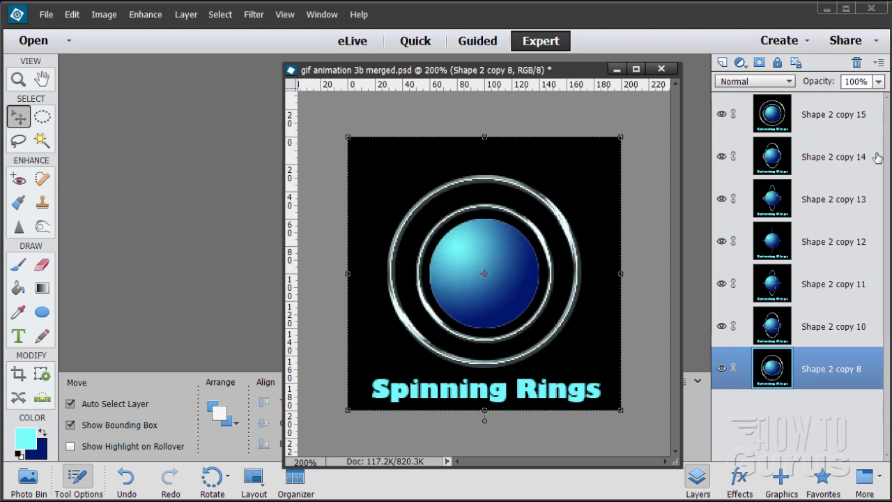
- Bring the merged document into Save for Web as a GIF with Animate enabled and preview its playback
left_click(46, 15)
left_click(87, 156)
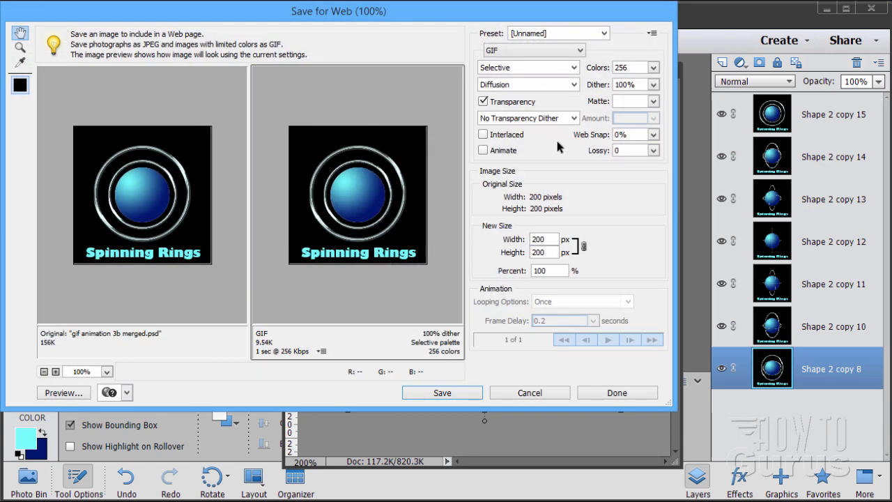
left_click(514, 54)
left_click(516, 56)
left_click(483, 150)
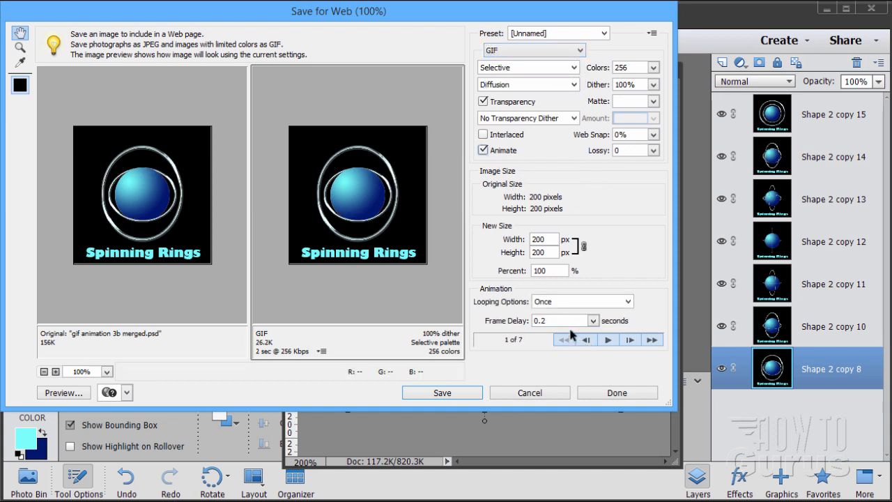
left_click(571, 320)
left_click(607, 341)
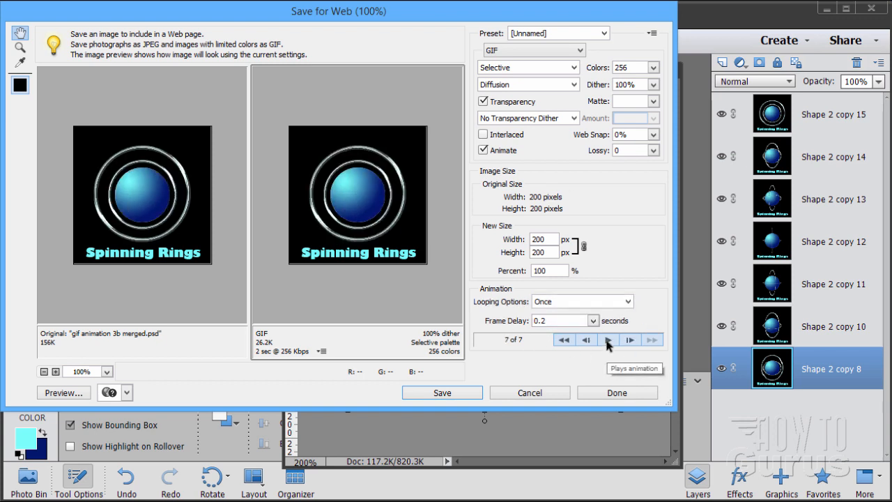
left_click(608, 342)
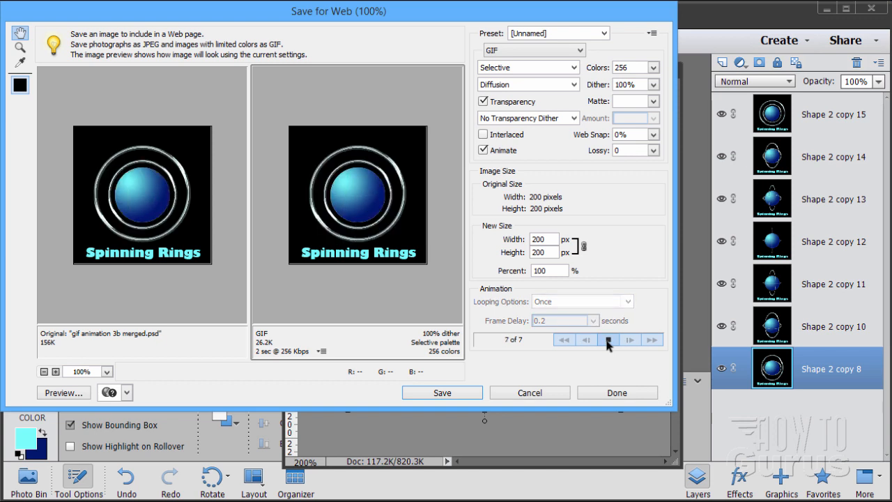
- Set looping to Forever and the frame delay to 0.1 seconds, preview the animation, and leave Save for Web without saving
left_click(576, 302)
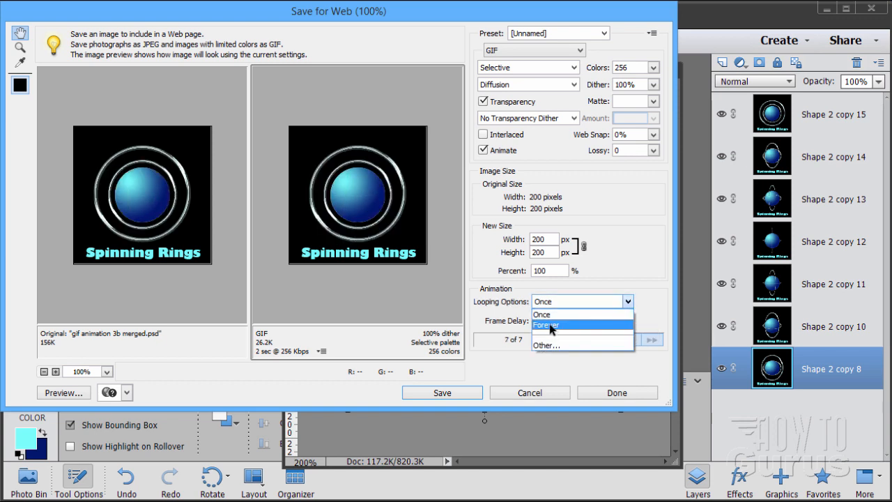
left_click(555, 325)
left_click(612, 340)
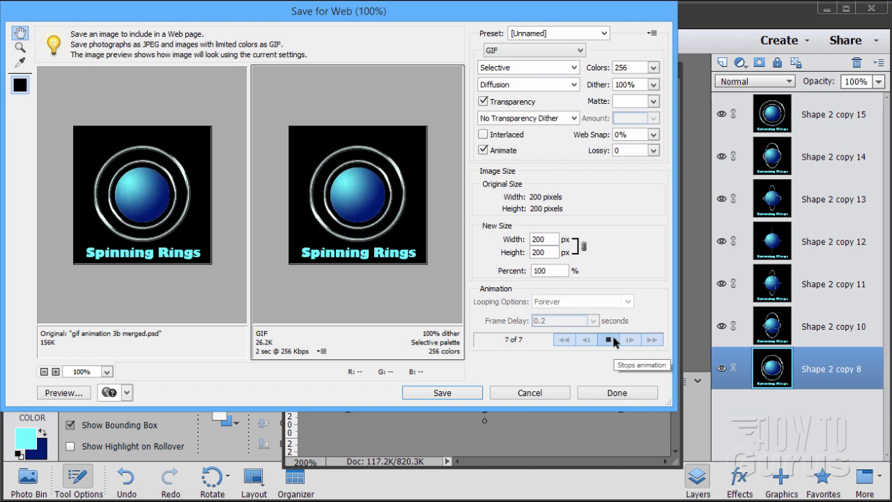
left_click(611, 340)
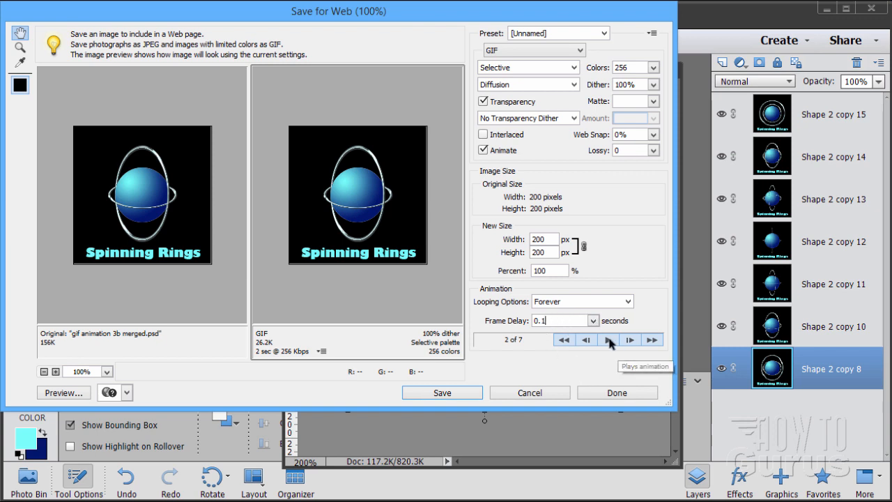
left_click(609, 340)
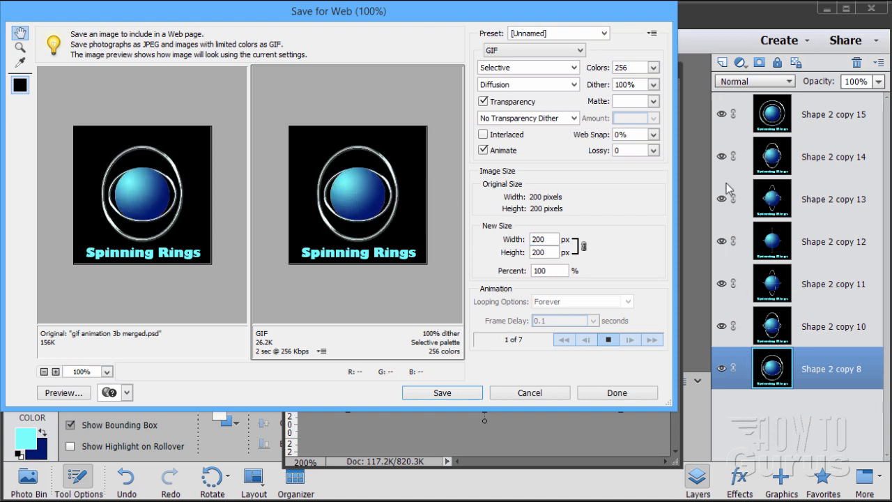
left_click(530, 393)
- Open the recent file gif animation 3b.psd and select its uppermost frame set, Shape 2 copy 15 through Layer 0 copy 6
left_click(46, 15)
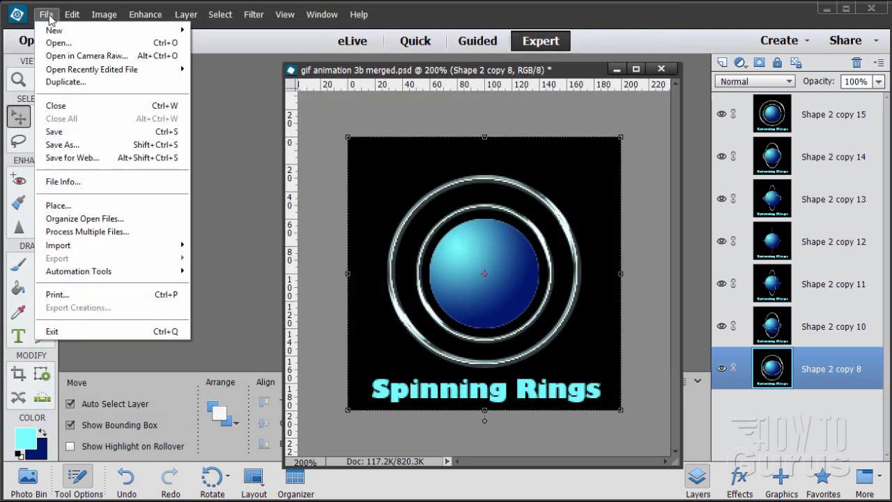
mouse_move(152, 69)
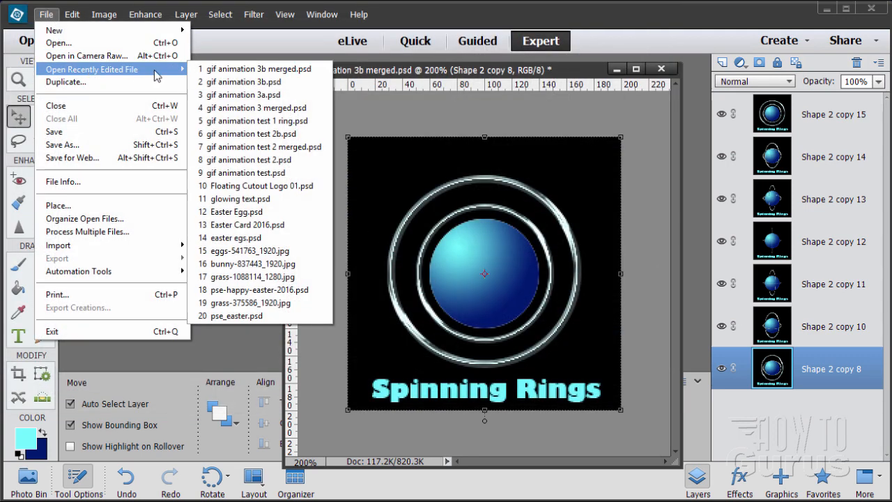
left_click(244, 71)
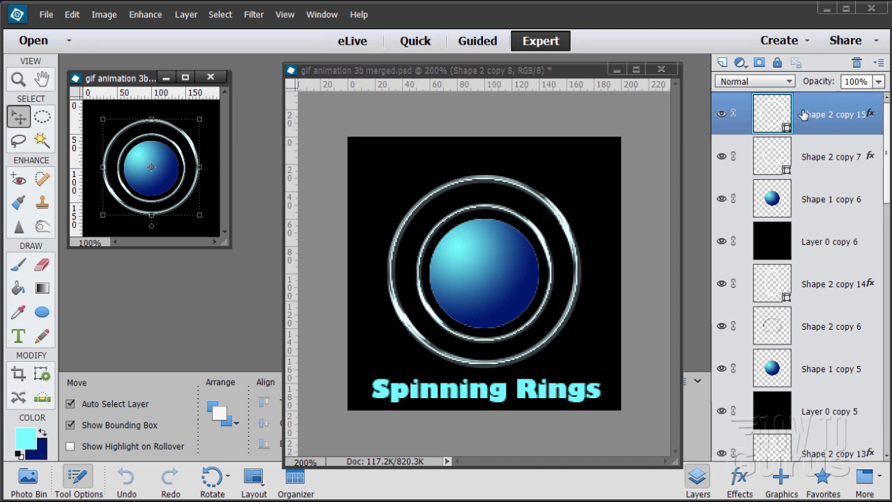
left_click(810, 243, "shift")
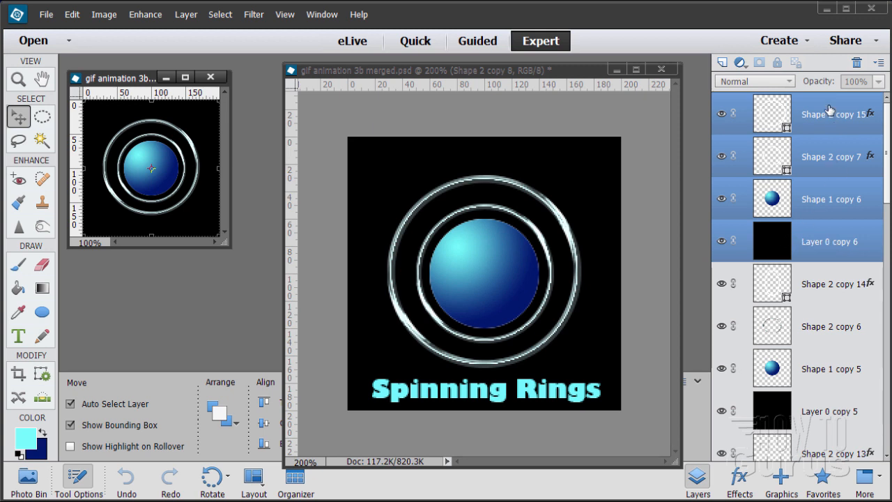
- Compare the sphere and ring layers of the two uppermost frame sets, and reselect Shape 2 copy 15 through Layer 0 copy 6
left_click(803, 280)
left_click(797, 375)
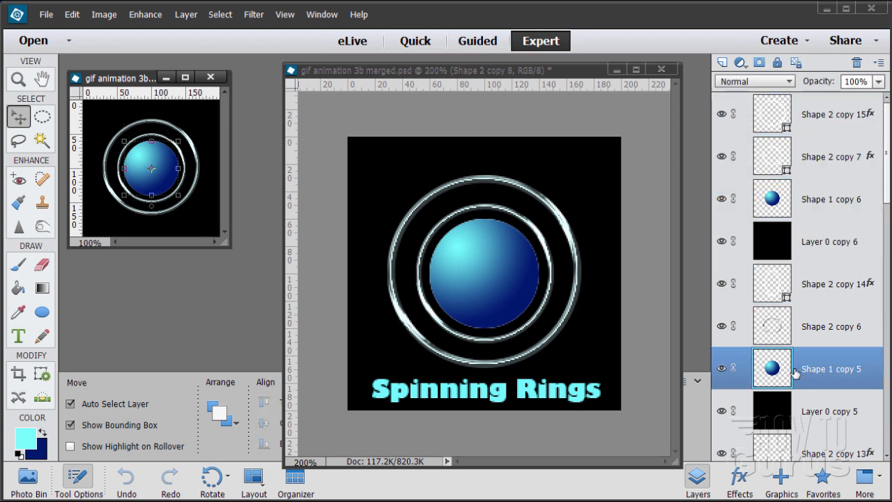
left_click(771, 210)
left_click(783, 370)
left_click(772, 211)
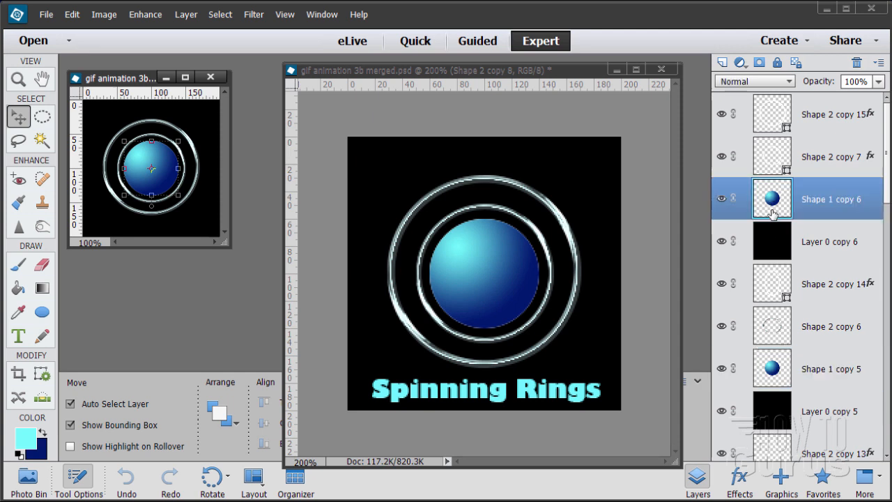
left_click(774, 379)
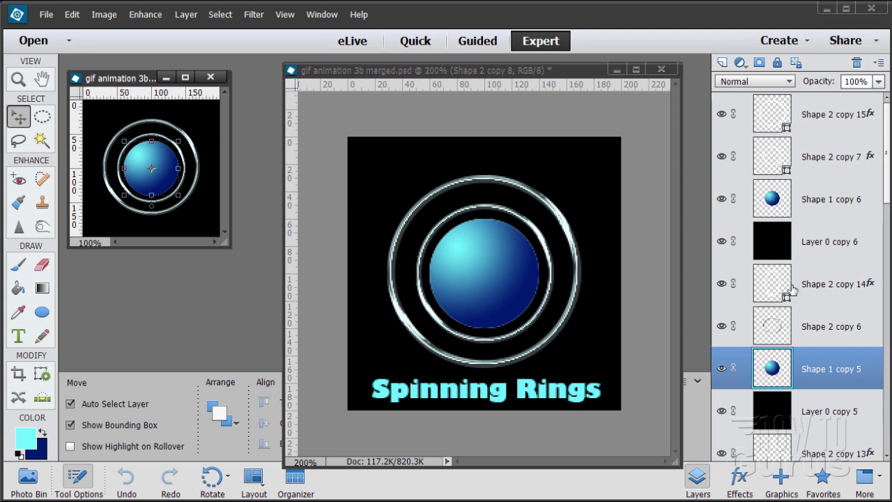
left_click(771, 329)
left_click(781, 157)
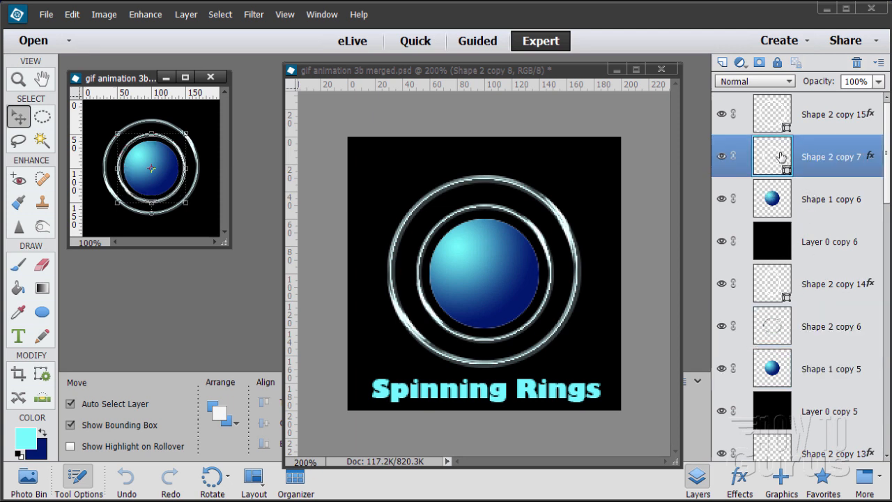
left_click(783, 325)
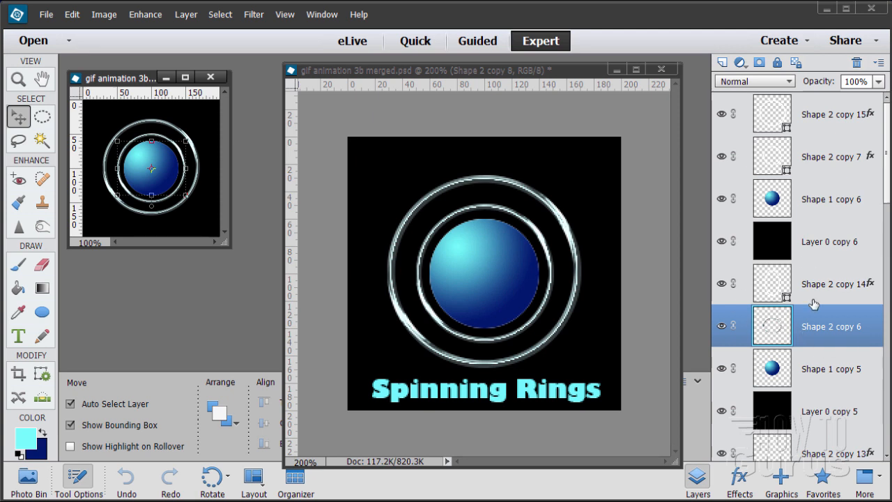
left_click(783, 125)
left_click(776, 237, "shift")
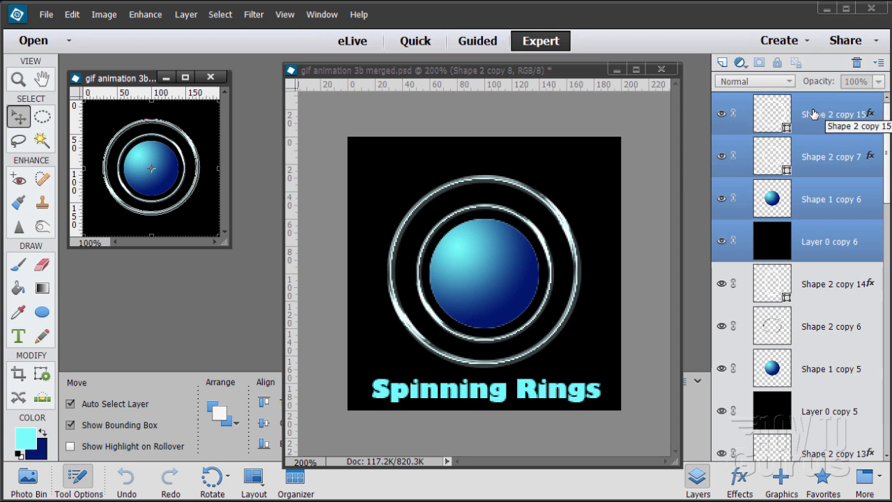
- Return to gif animation 3b merged.psd, deselect its layers, and set it up in Save for Web as an animated GIF looping Forever
left_click(559, 71)
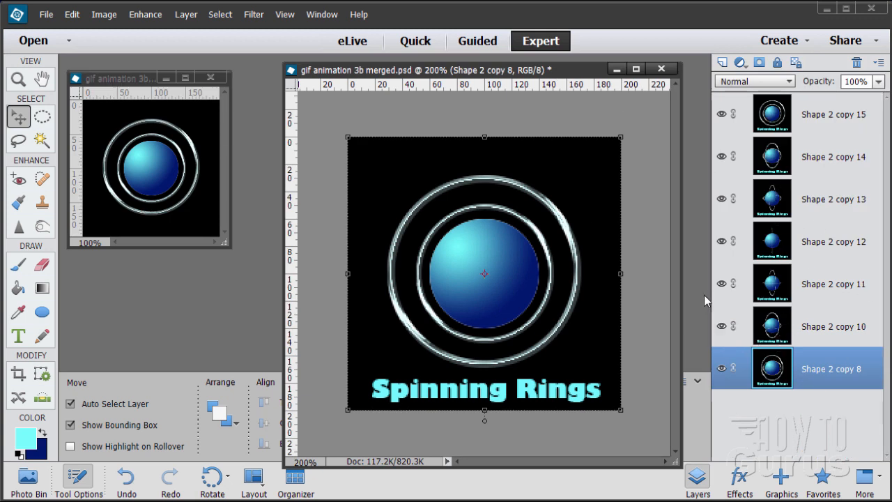
left_click(642, 292)
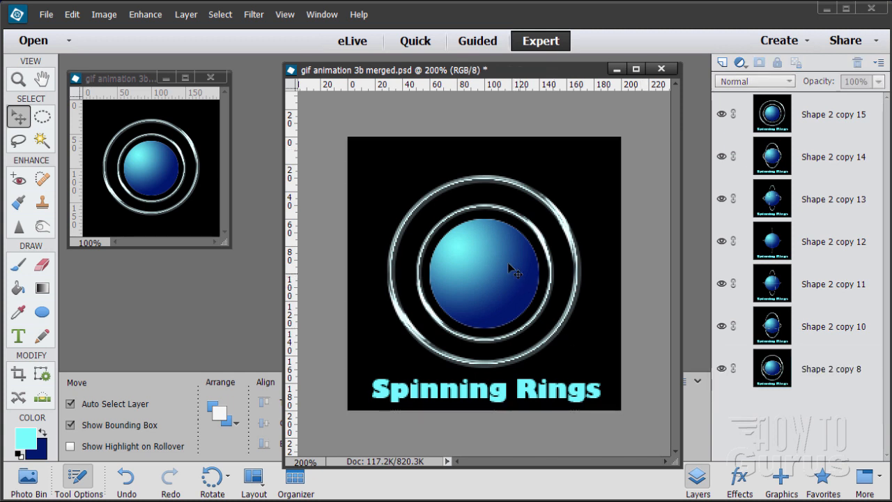
left_click(46, 14)
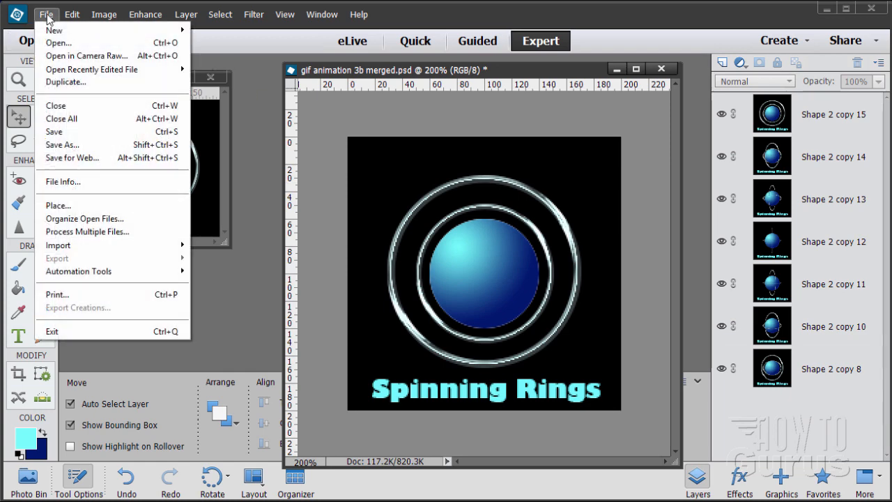
left_click(99, 158)
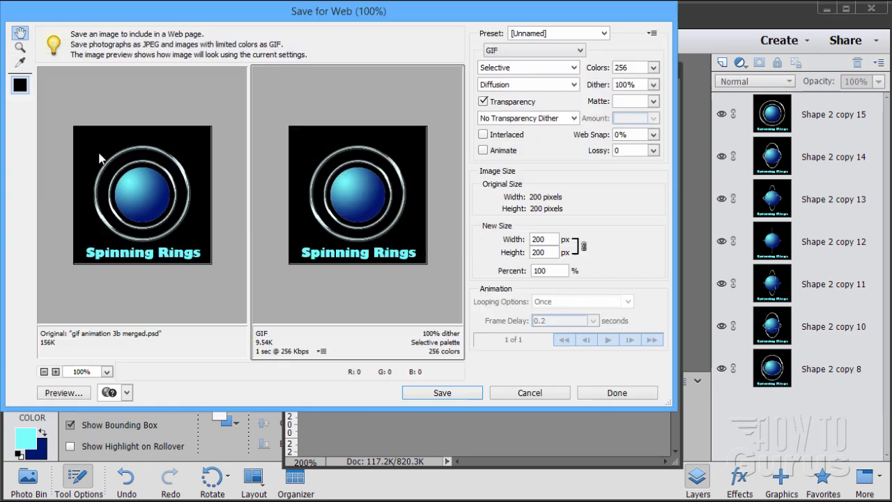
left_click(486, 151)
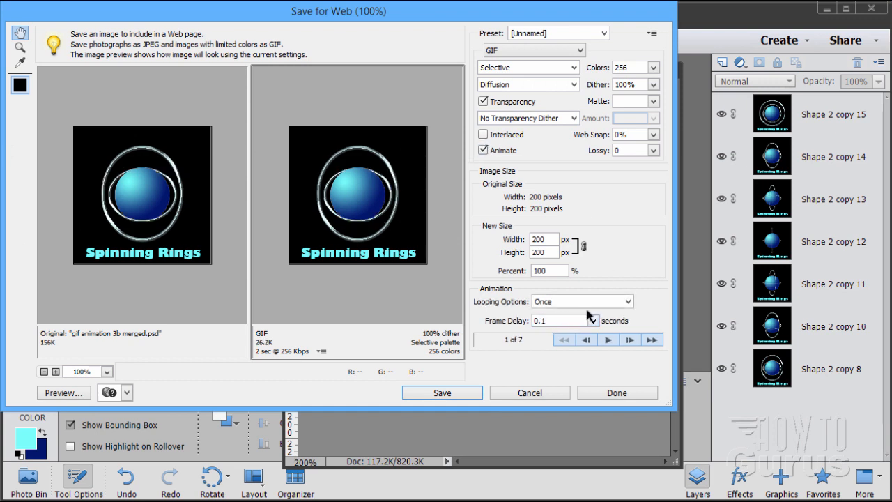
left_click(579, 301)
left_click(563, 324)
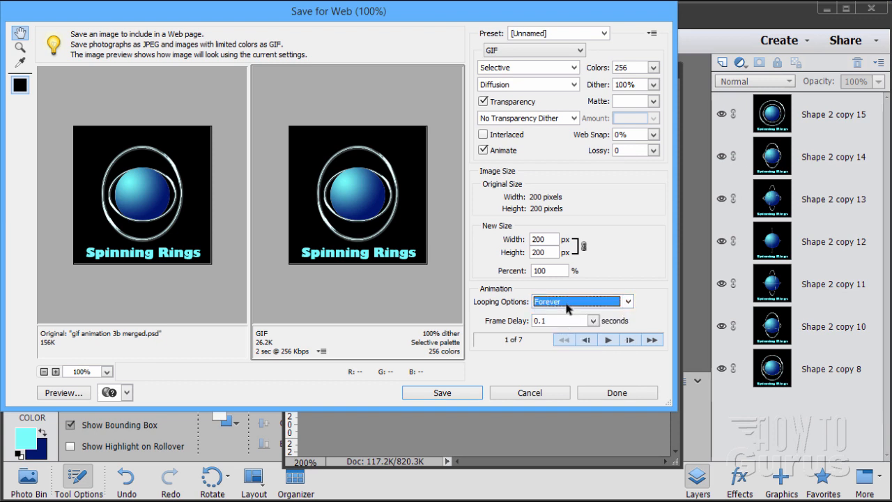
left_click(566, 308)
left_click(545, 340)
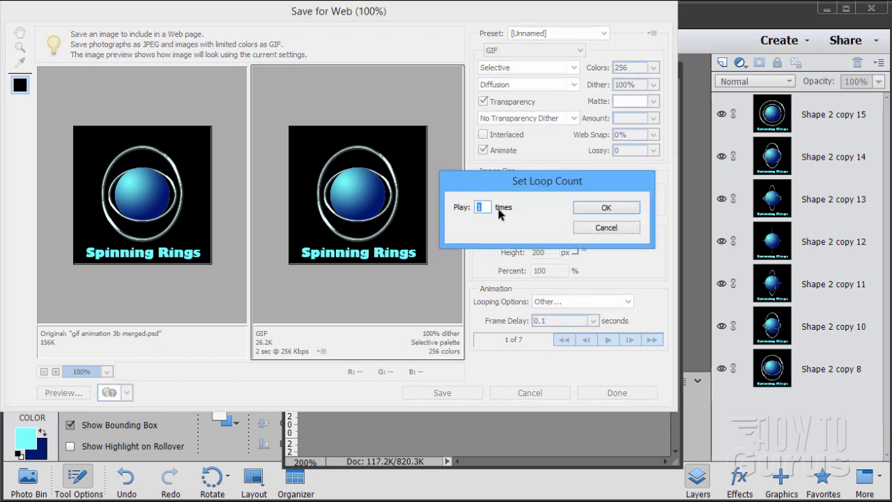
left_click(601, 229)
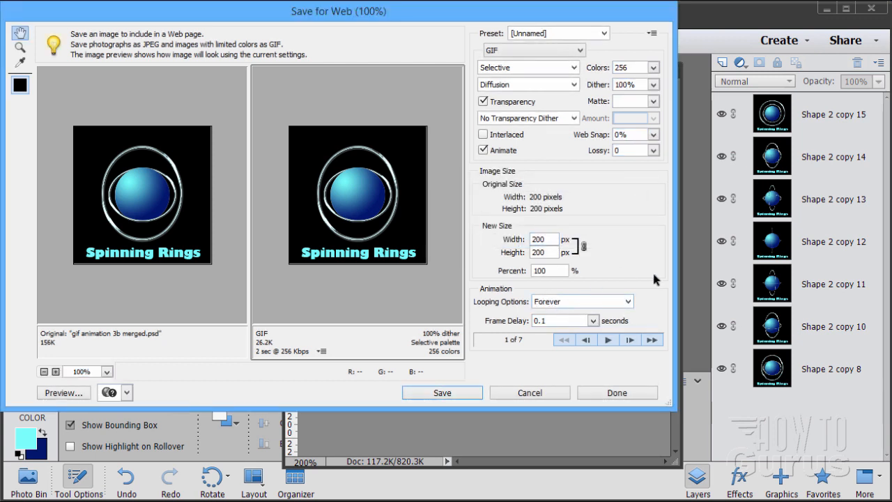
- Preview the looping animation and save it as gif-animation-3b-merged.gif in the PSE Tricks folder
left_click(607, 340)
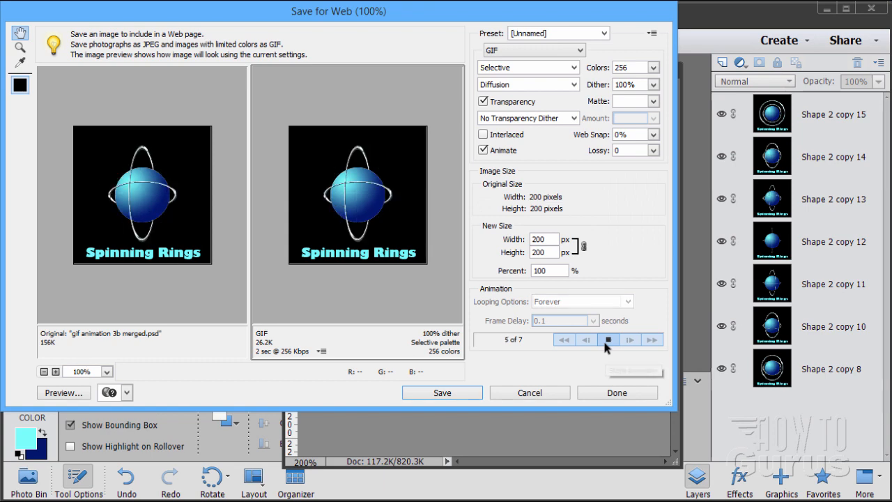
left_click(607, 340)
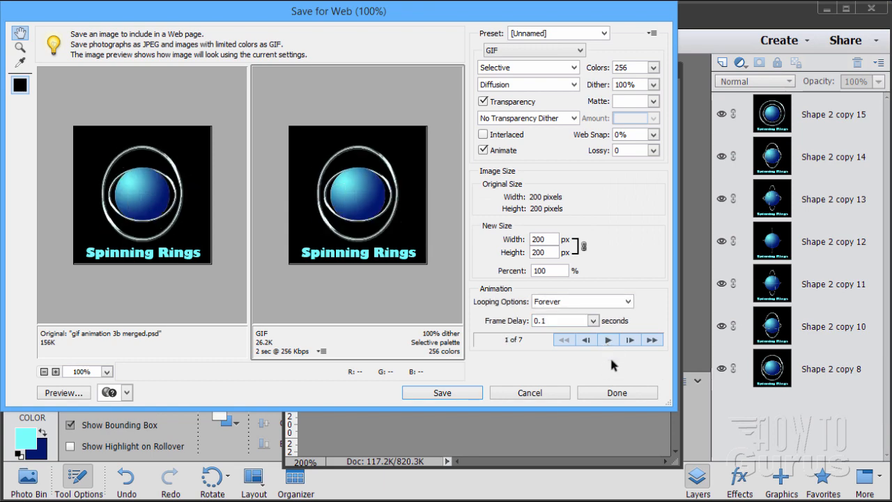
left_click(444, 395)
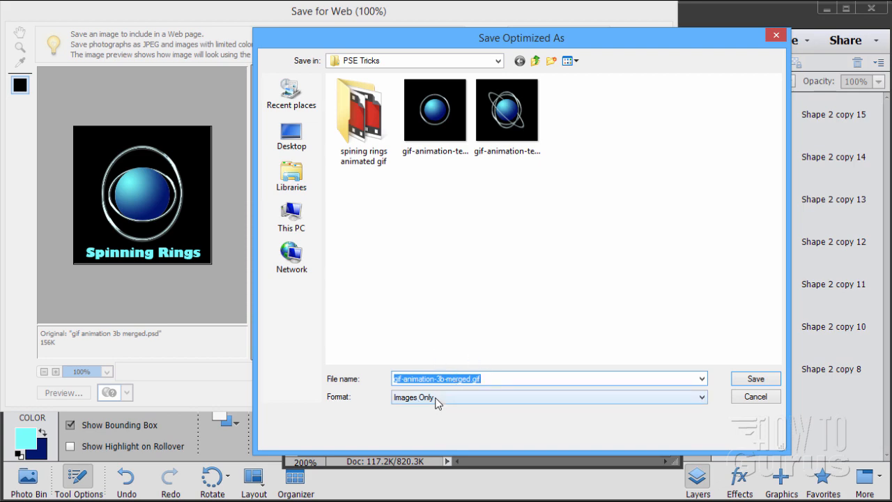
left_click(743, 383)
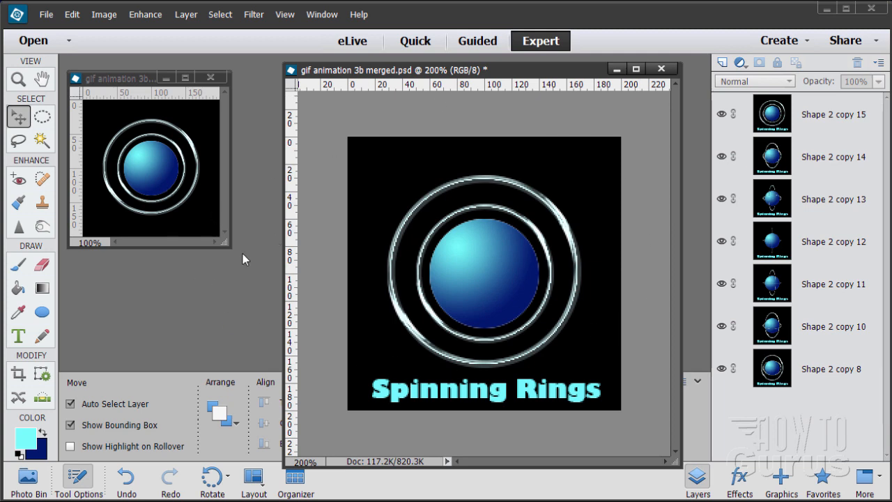
left_click(46, 15)
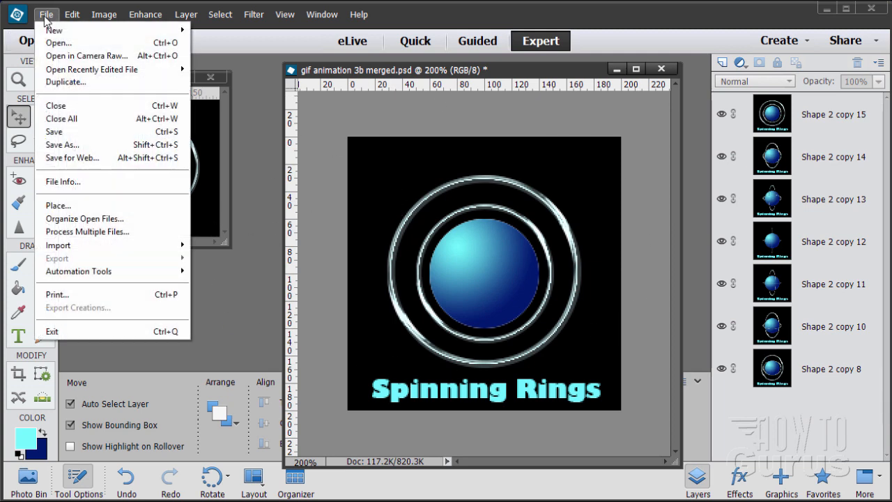
left_click(80, 155)
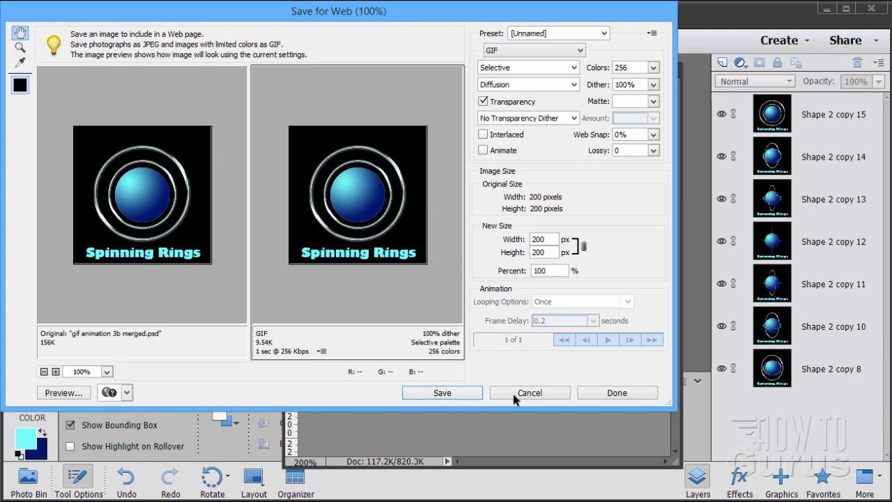
left_click(546, 393)
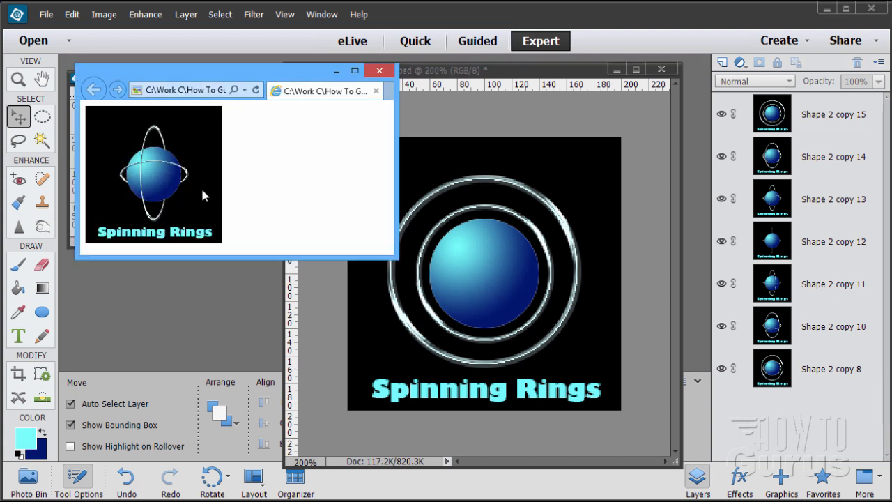
left_click_drag(398, 260, 410, 275)
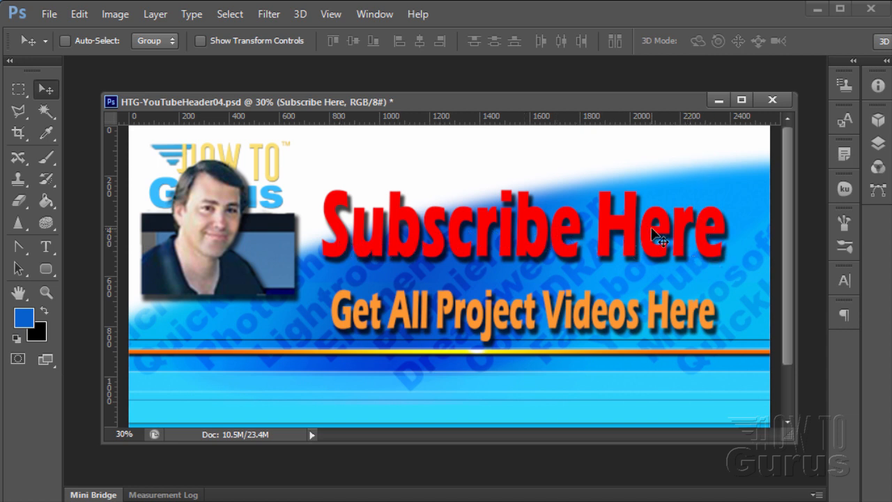
key("ctrl+alt+shift+s")
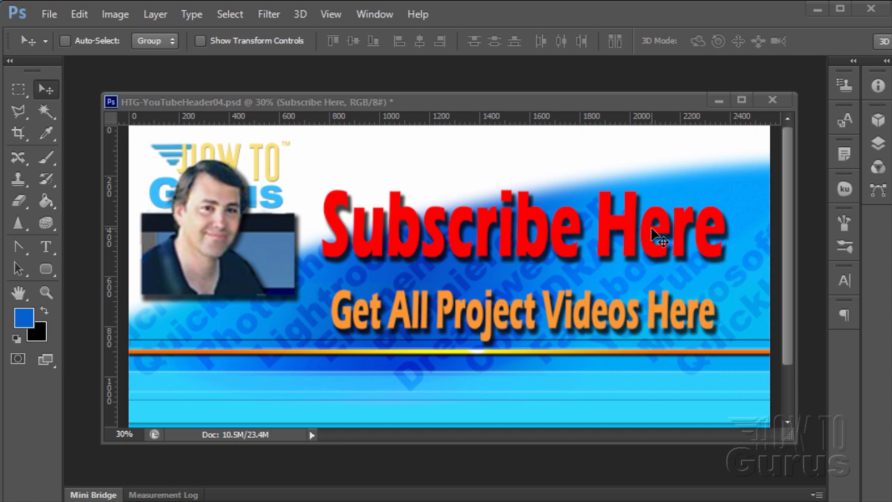